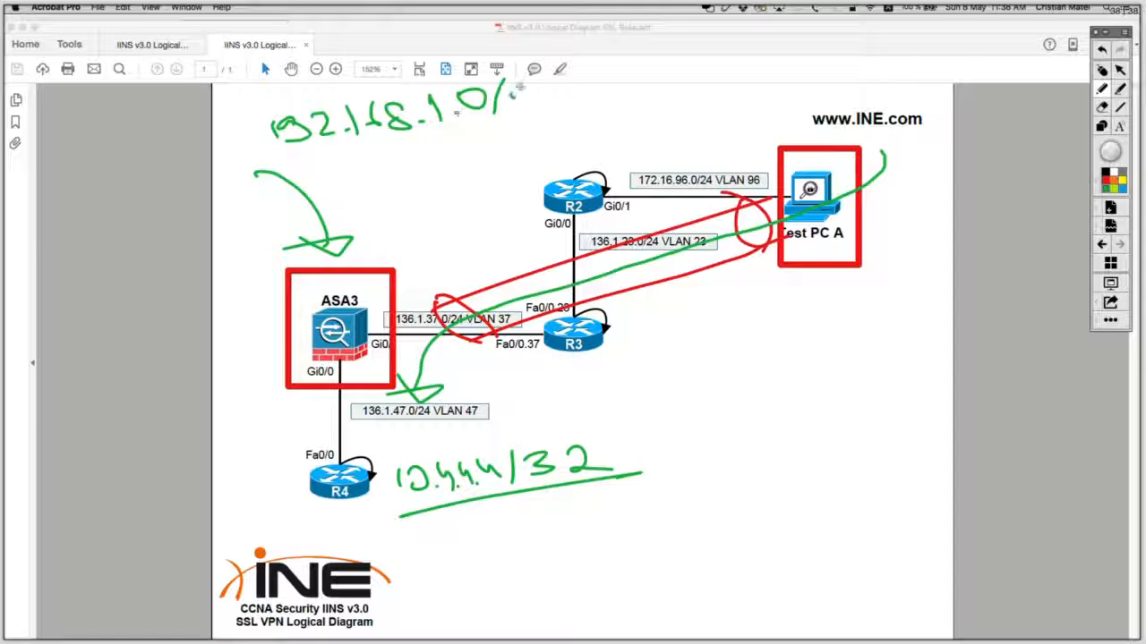
Step: Handwrite /24 after 192.168.1.0 on the ASA3 diagram and underline the network
mouse_move(512, 93)
mouse_down()
mouse_move(534, 112)
mouse_move(560, 102)
mouse_up()
drag(562, 86, 566, 121)
drag(278, 168, 586, 114)
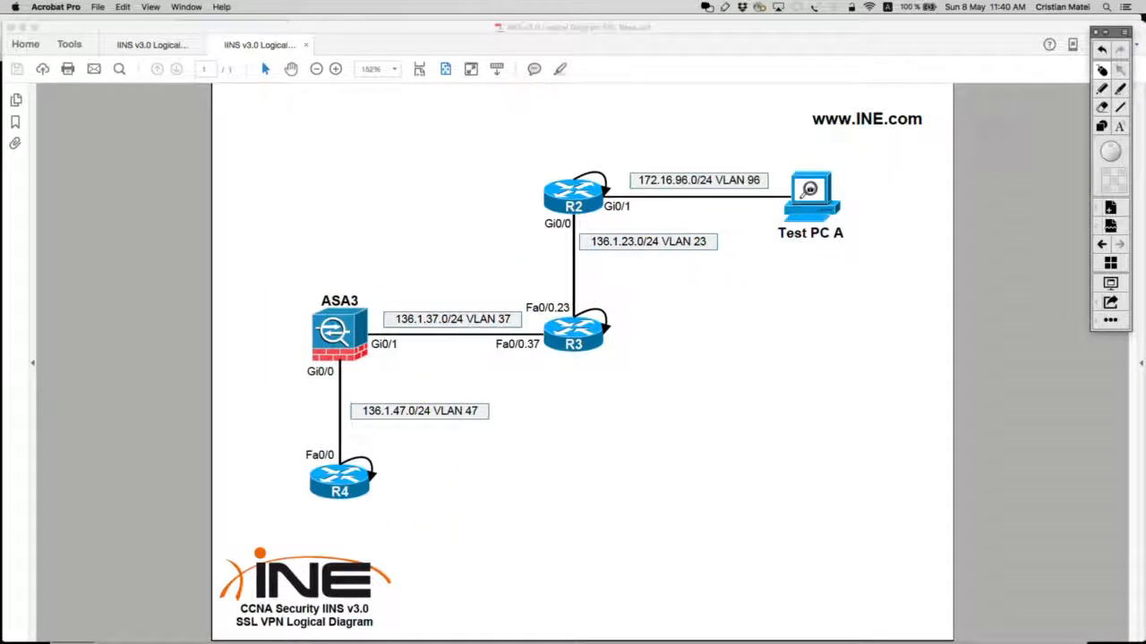
Step: Clear the ink, collapse the drawing palette, and switch to the Firefox remote desktop
key(ctrl+Right)
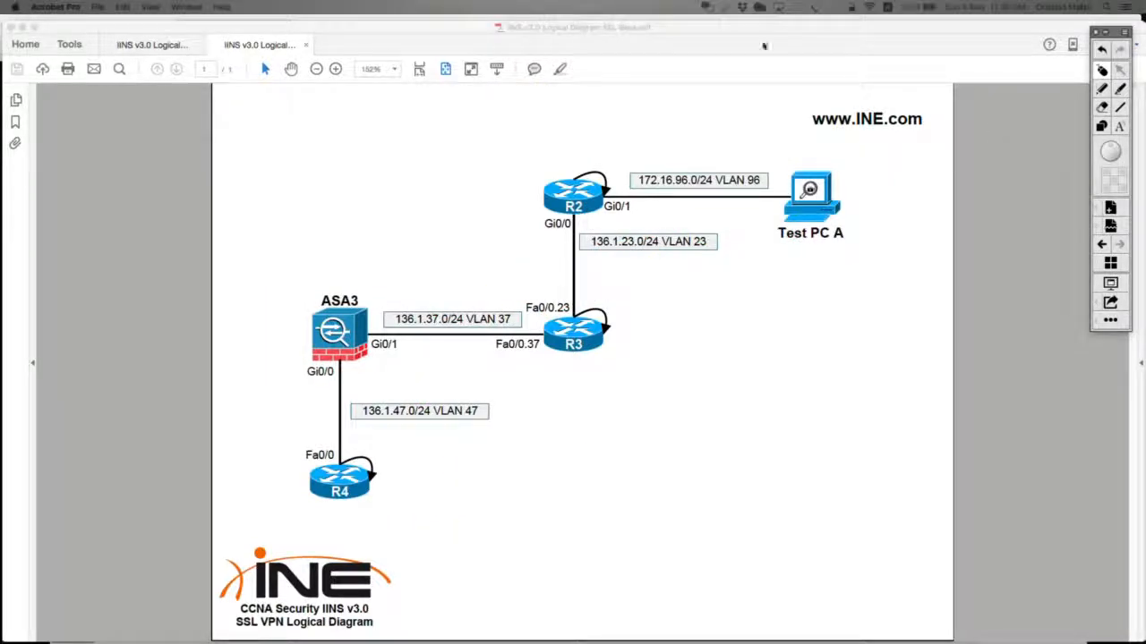
click(1105, 32)
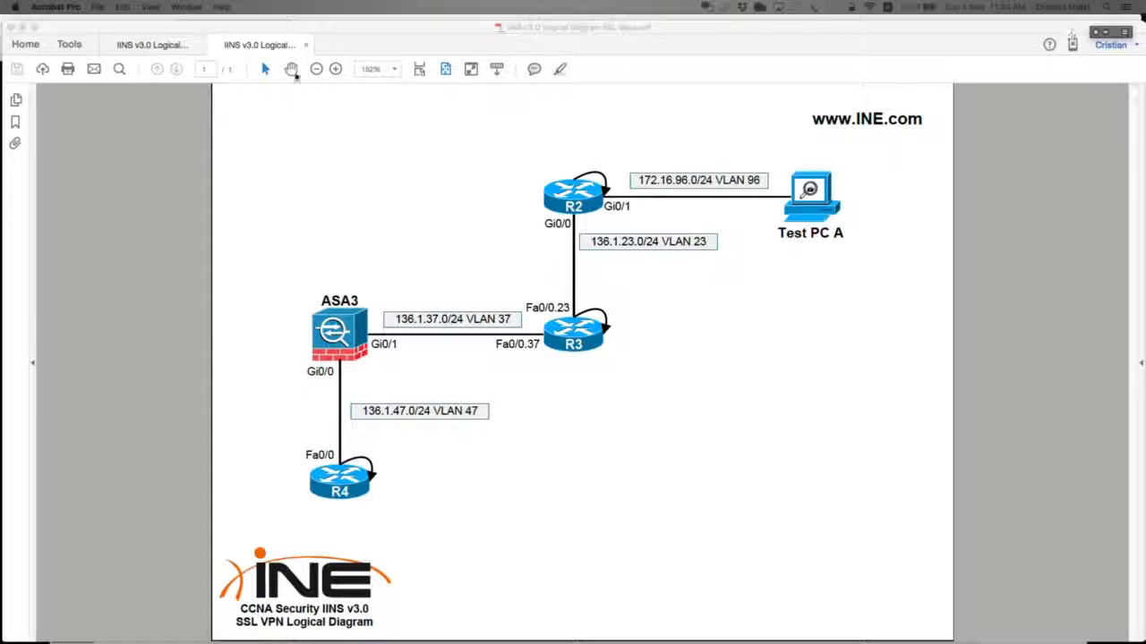
key(super+Tab)
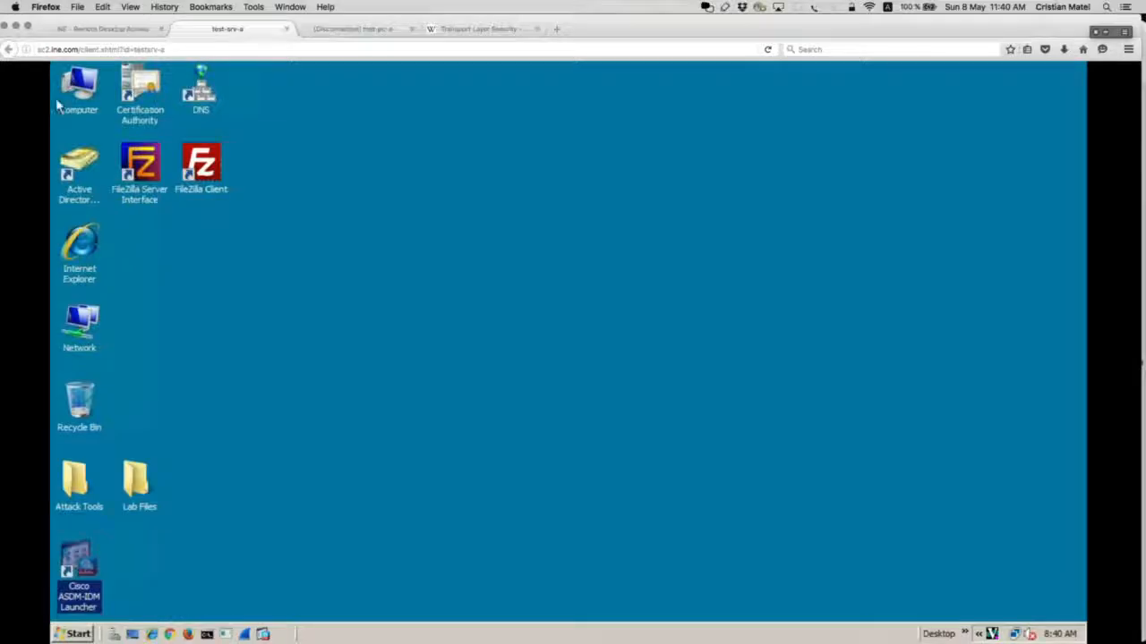
Step: Launch the Cisco ASDM-IDM Launcher from the Lab Files folder
click(141, 503)
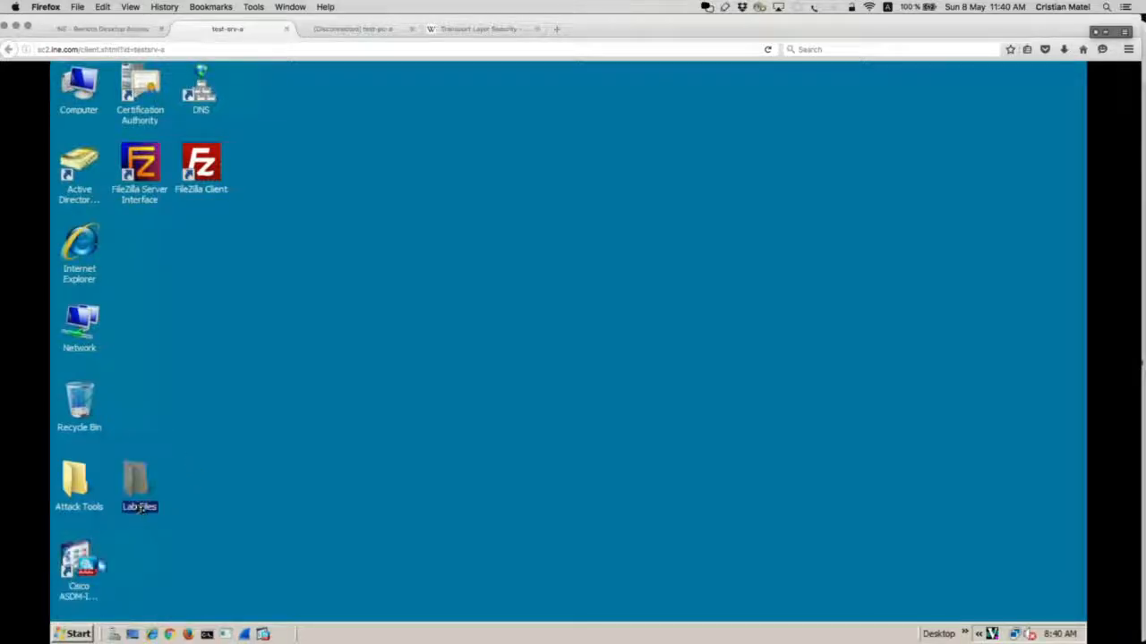
click(77, 564)
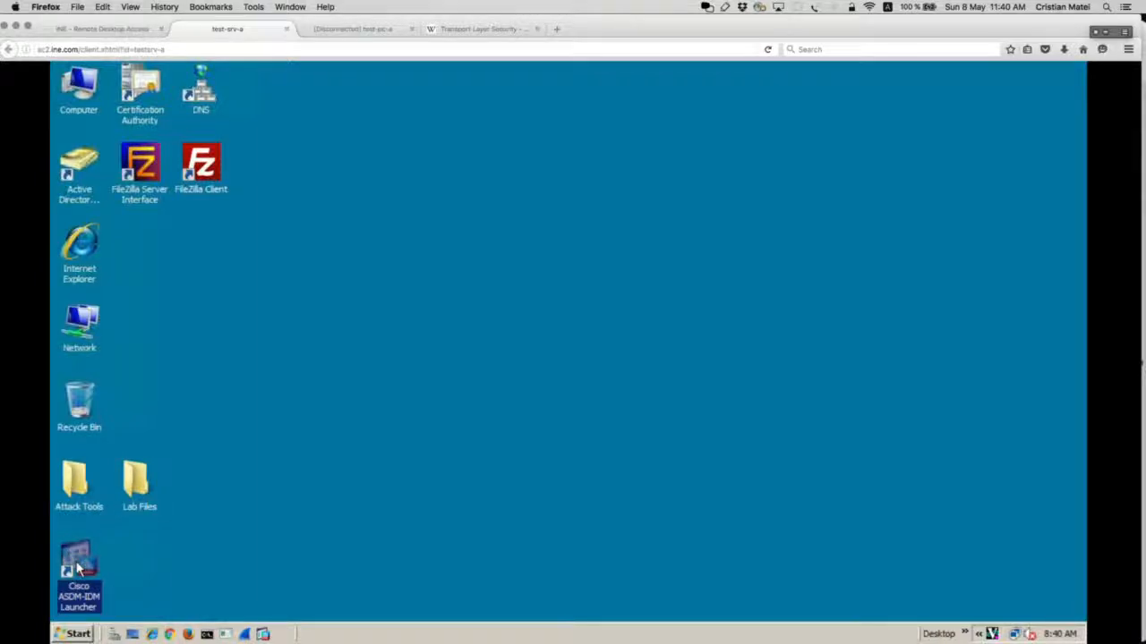
double_click(77, 563)
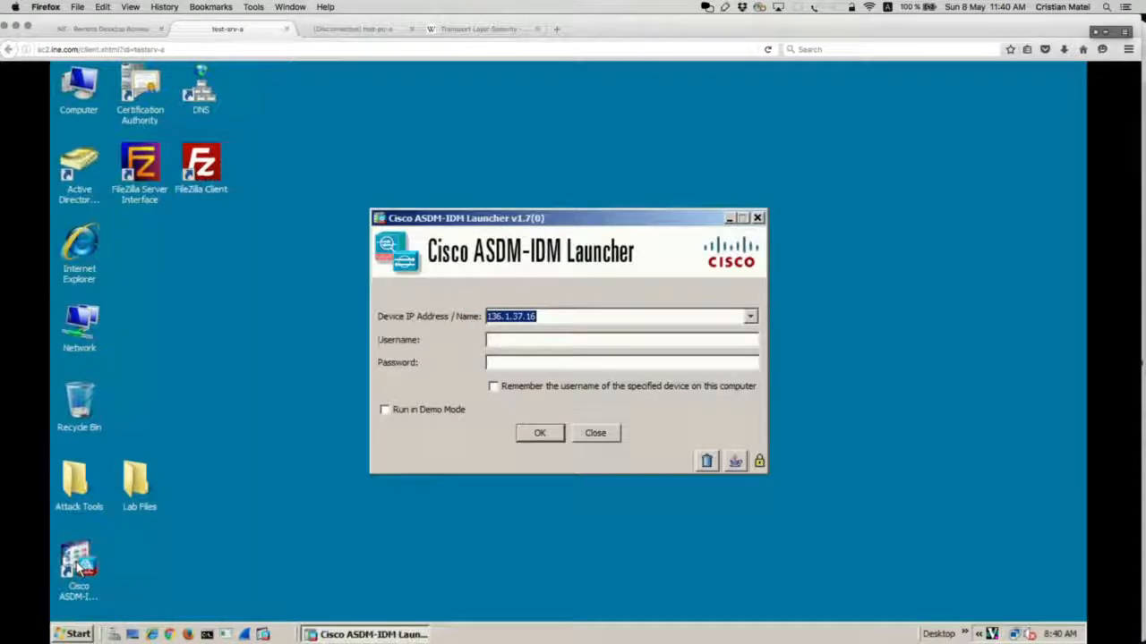
Step: Log in to 136.1.37.16 with the admin username and password, accepting the untrusted certificate
click(605, 337)
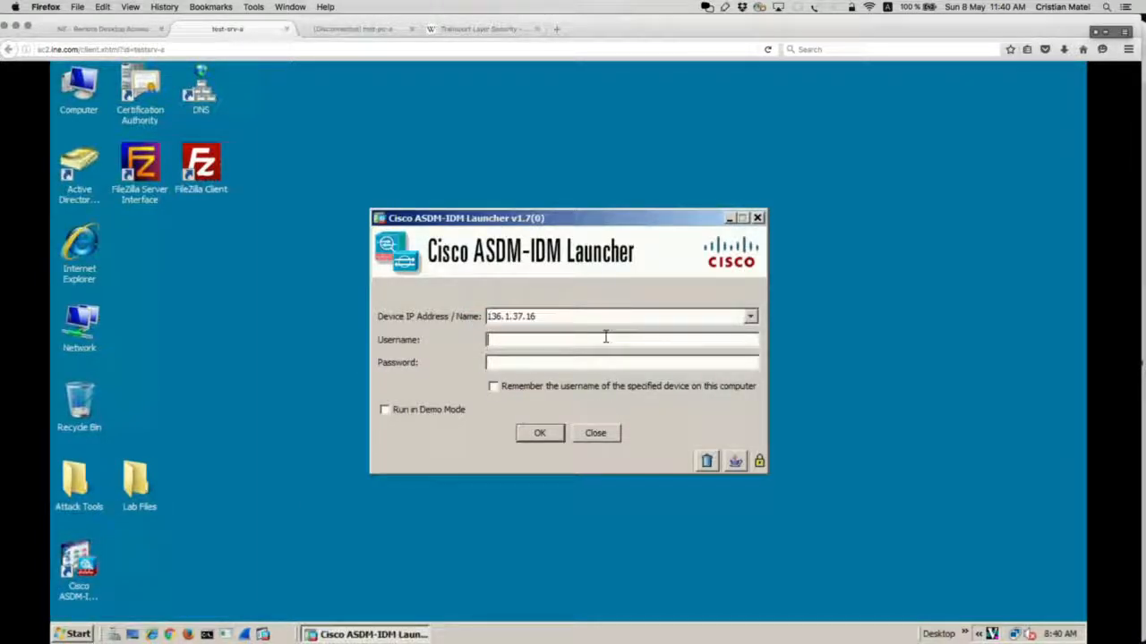
text(ciscoc)
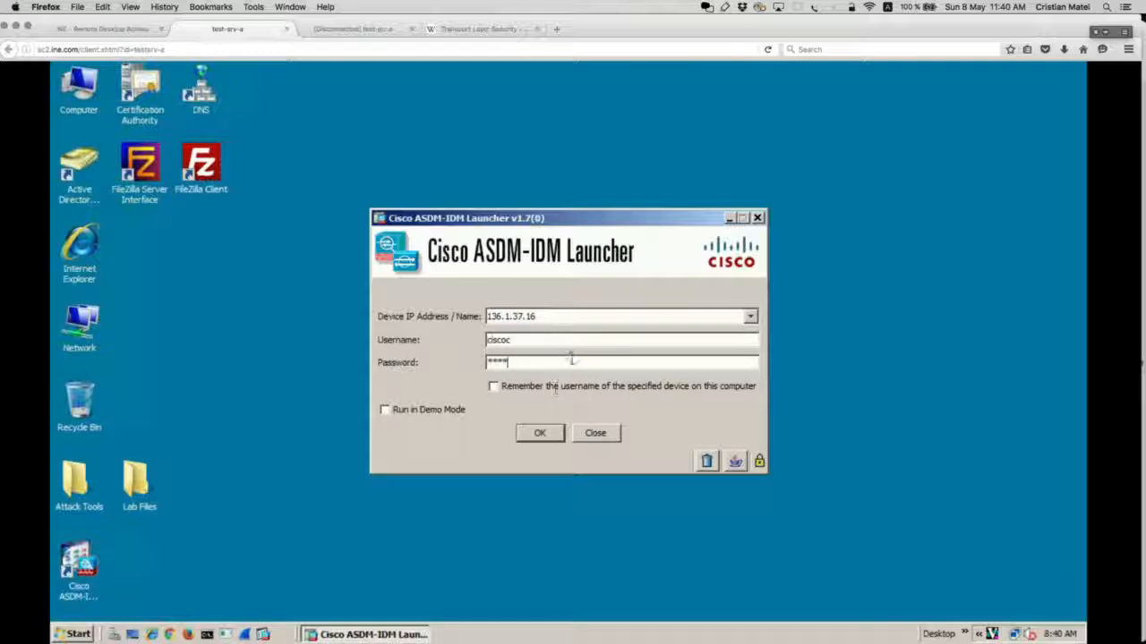
double_click(570, 340)
text(cico)
key(Tab)
text(cisco)
click(540, 435)
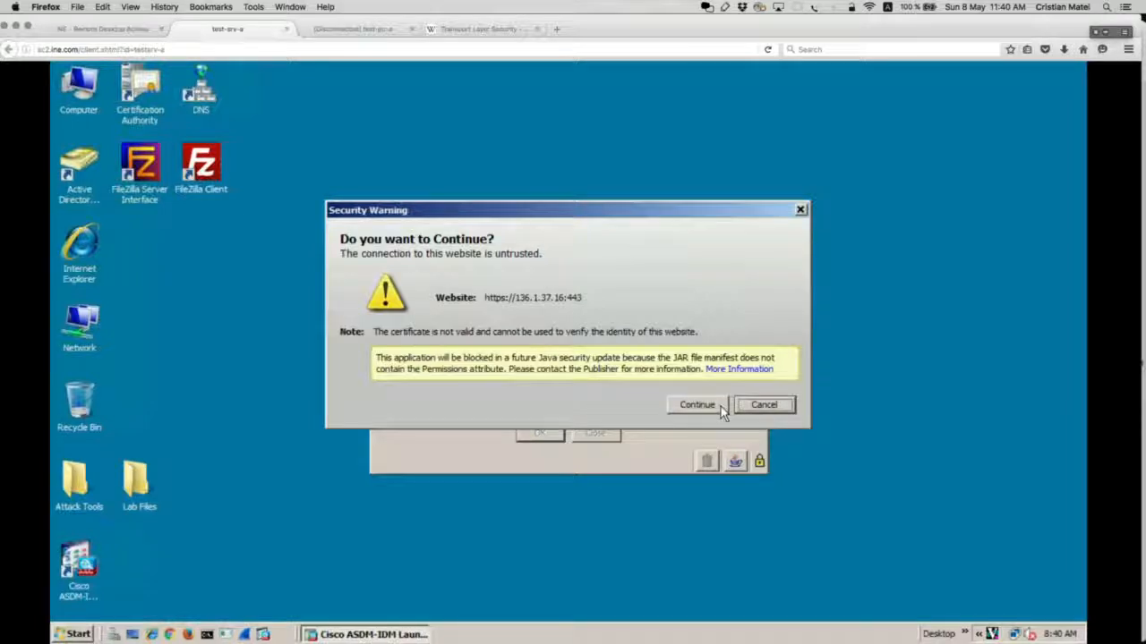
click(720, 406)
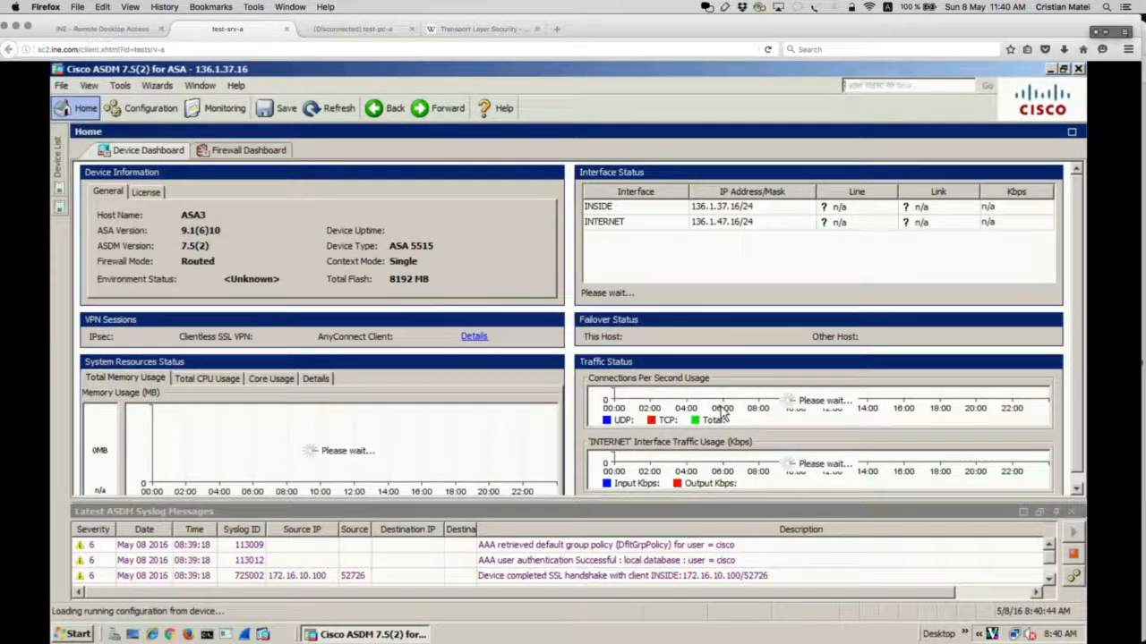
Step: Start the AnyConnect VPN Wizard from Wizards > VPN Wizards and advance past the intro
click(157, 85)
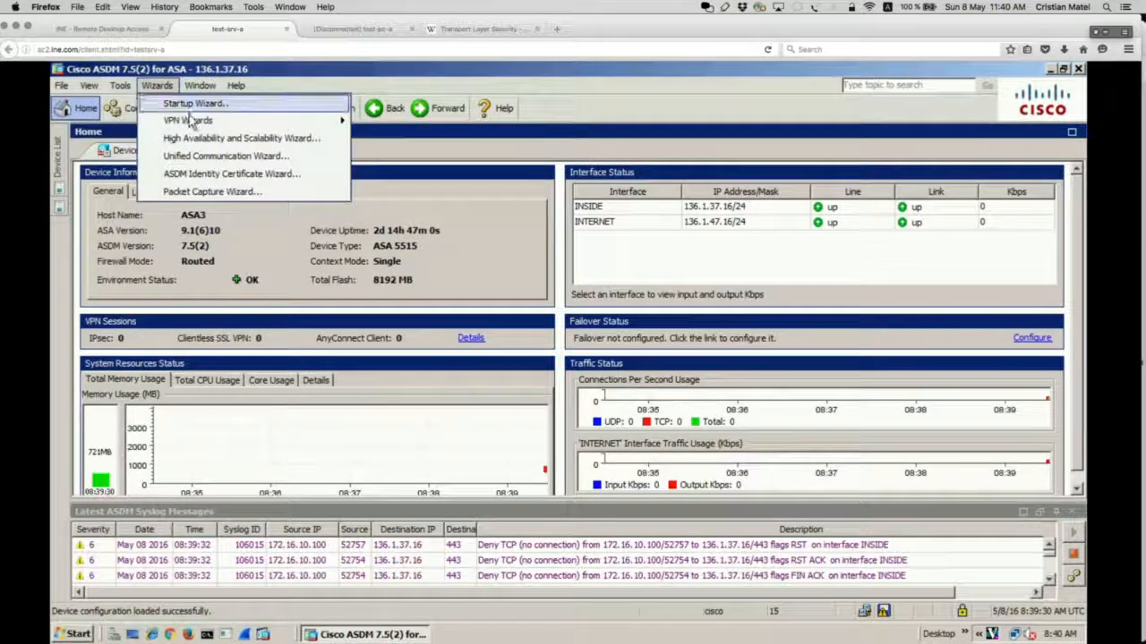
mouse_move(190, 122)
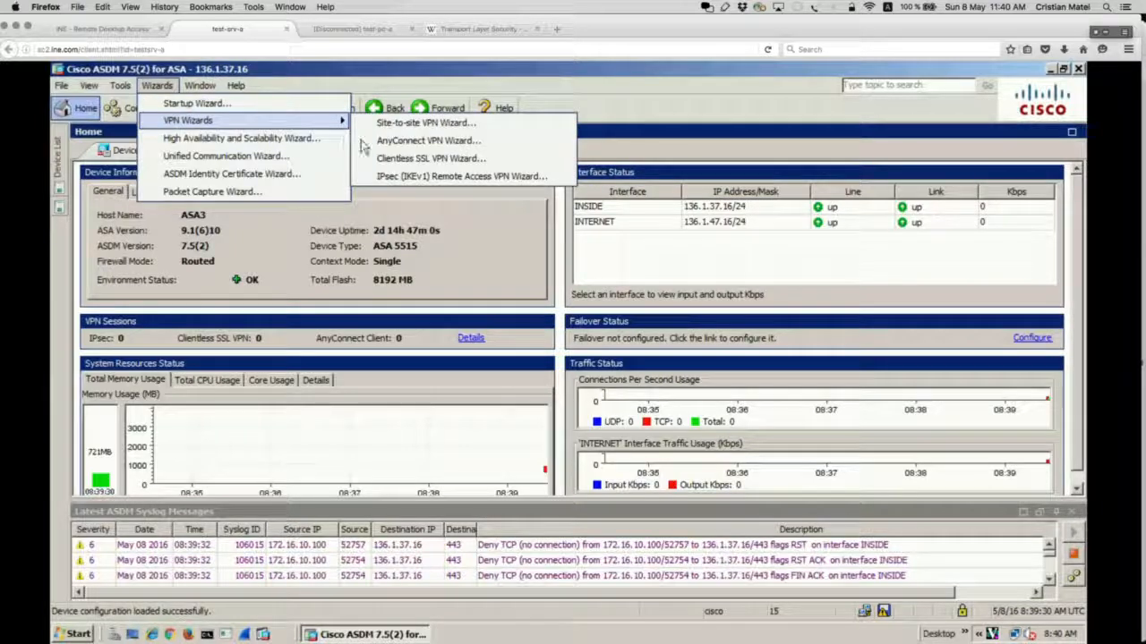
mouse_move(335, 126)
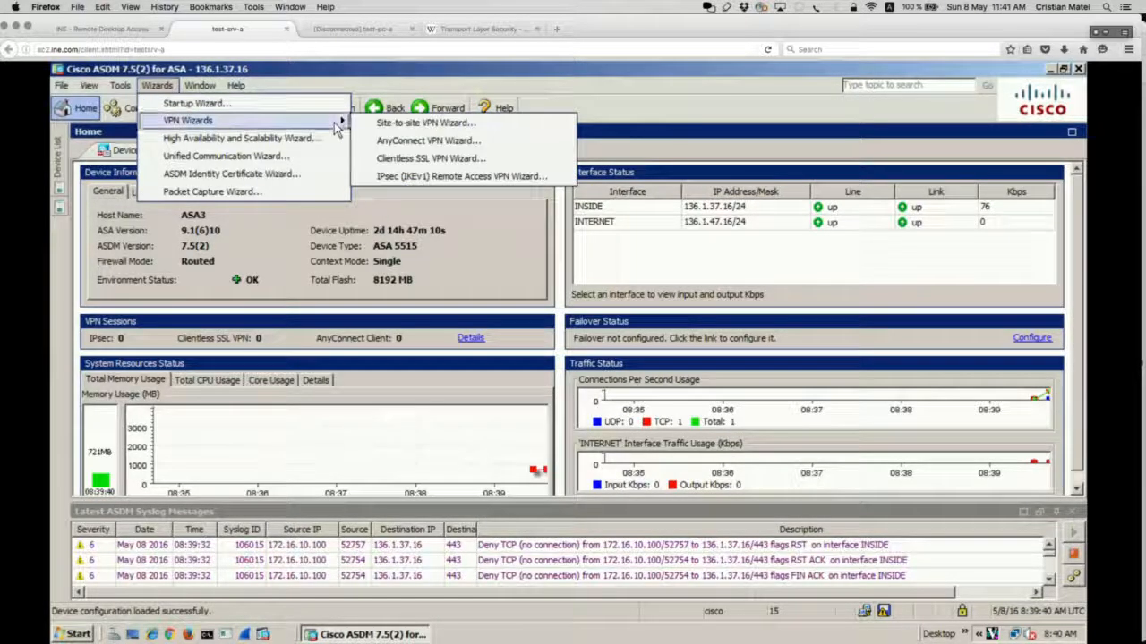
click(395, 143)
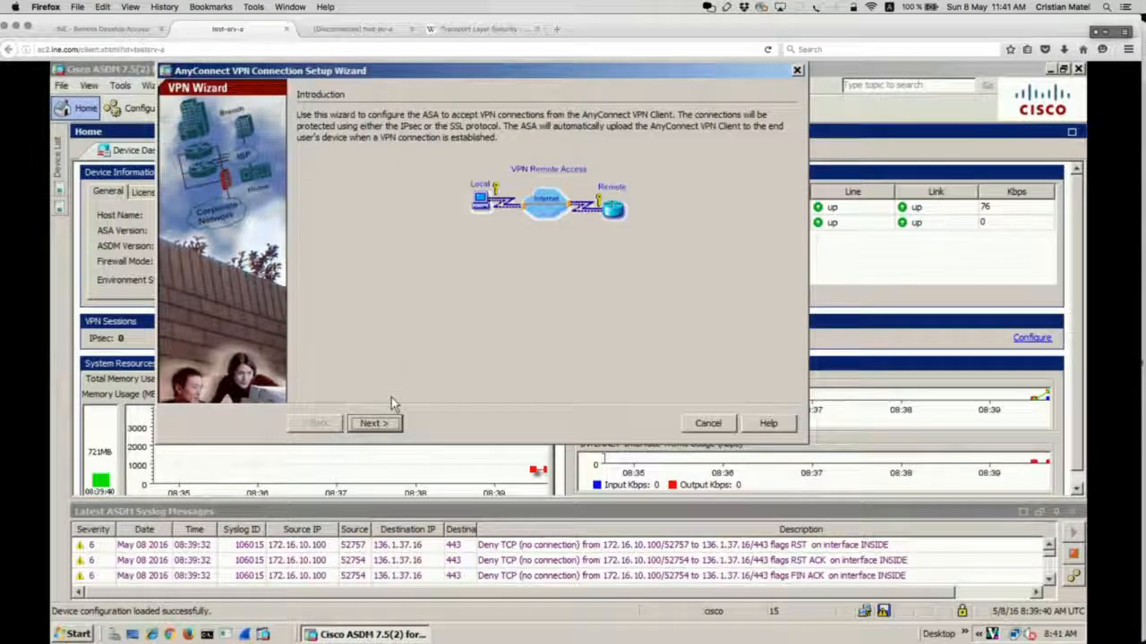
click(388, 424)
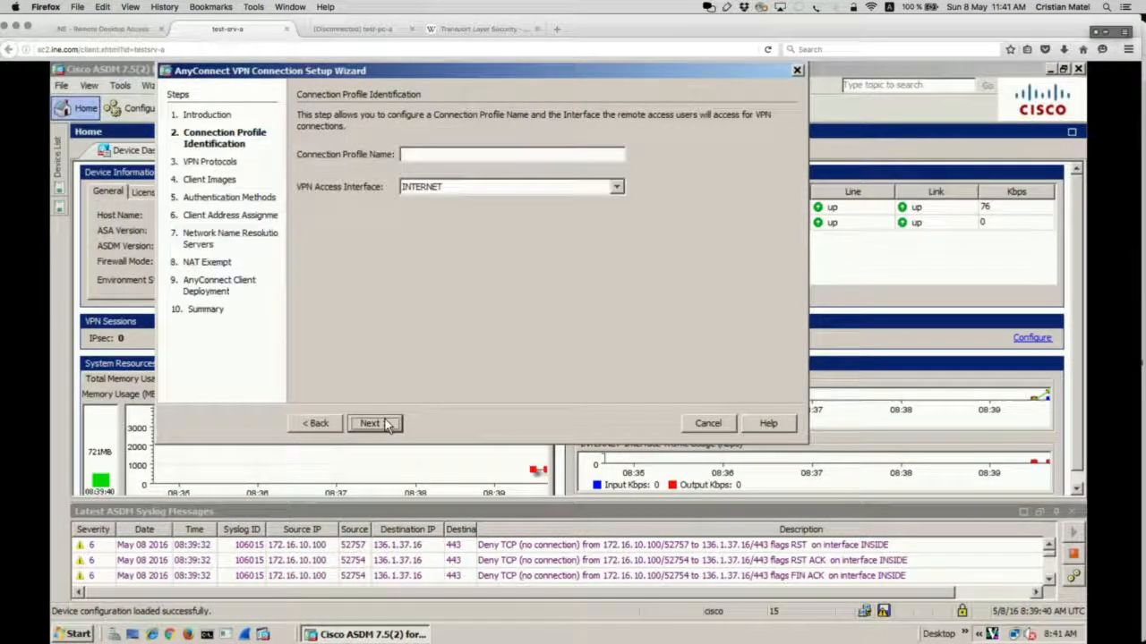
Step: Name the connection profile ANYCONNECT_USERS on the INSIDE interface, then switch to the diagram
click(456, 154)
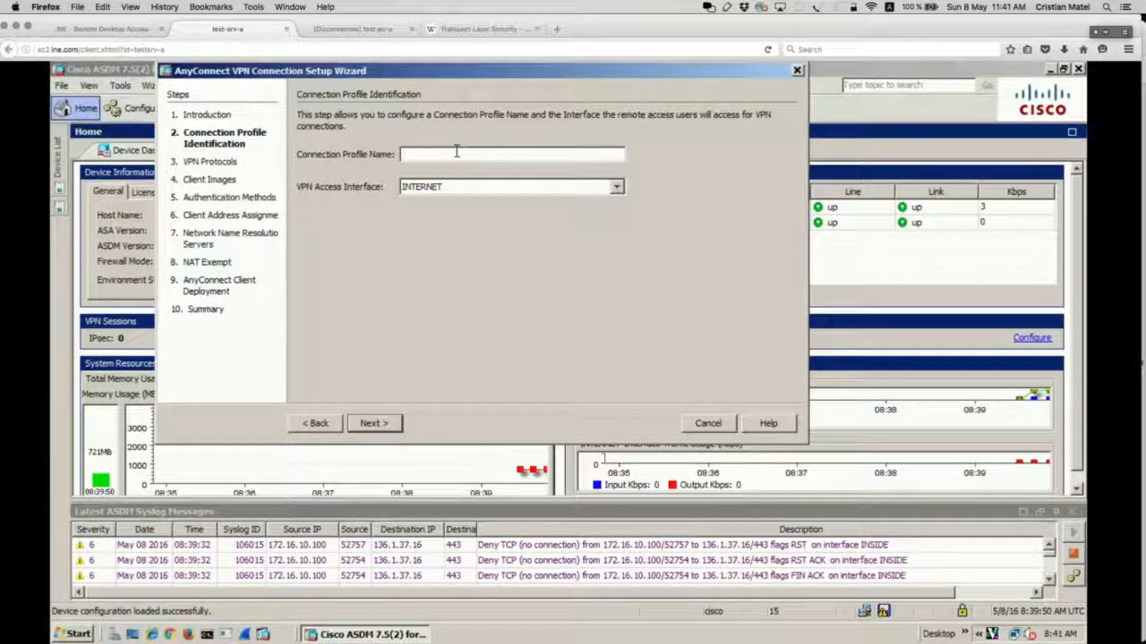
text(ANYCONNECT_USERS)
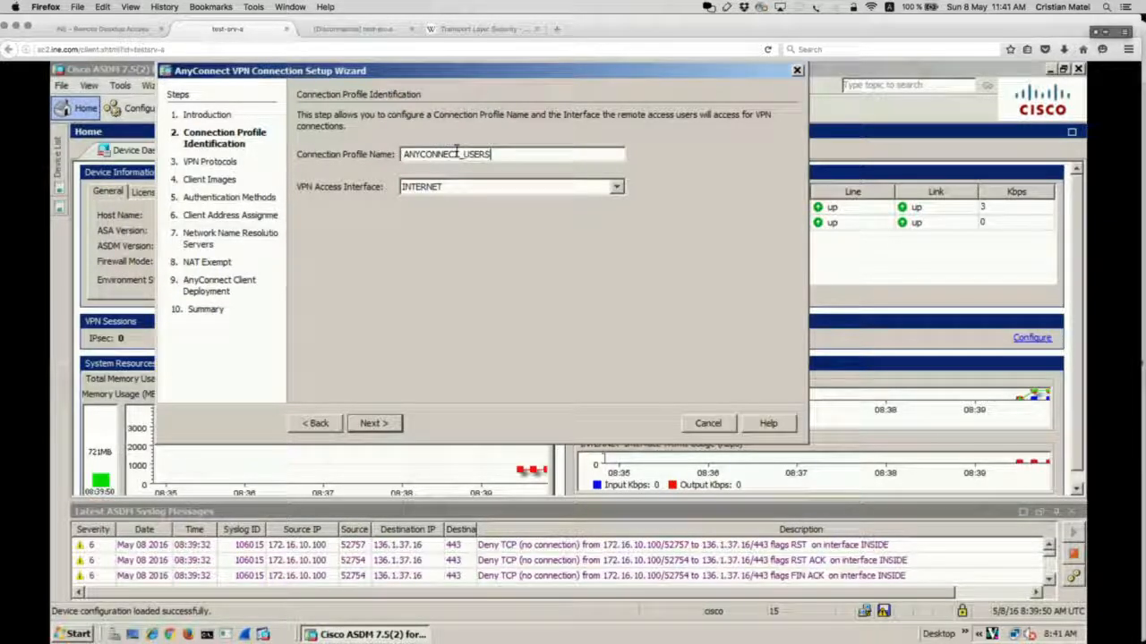
click(617, 188)
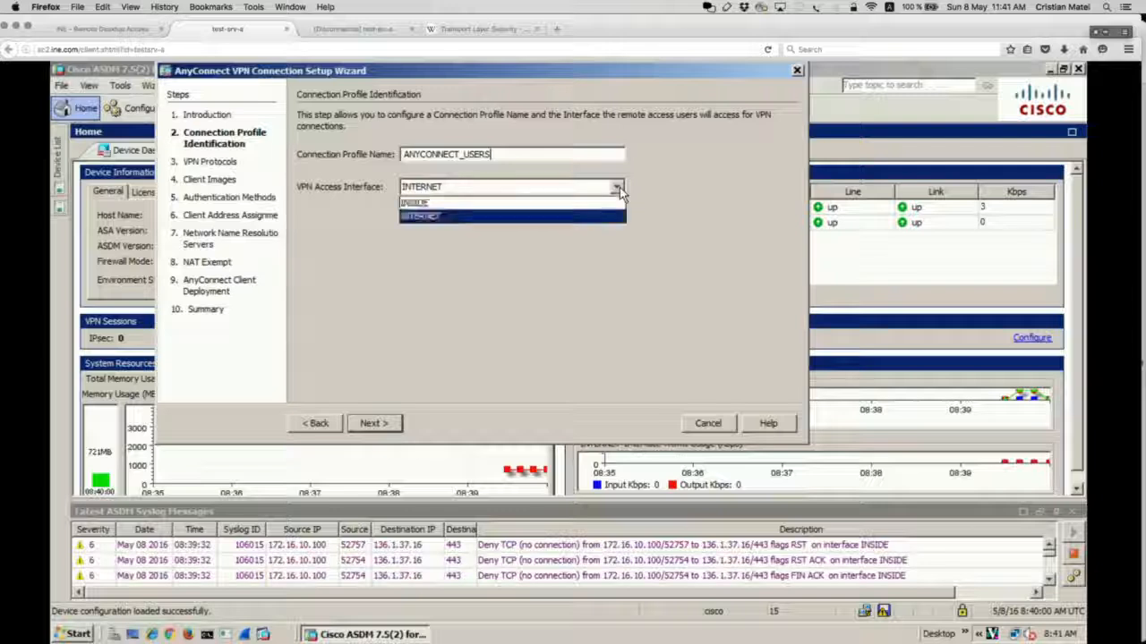
click(427, 206)
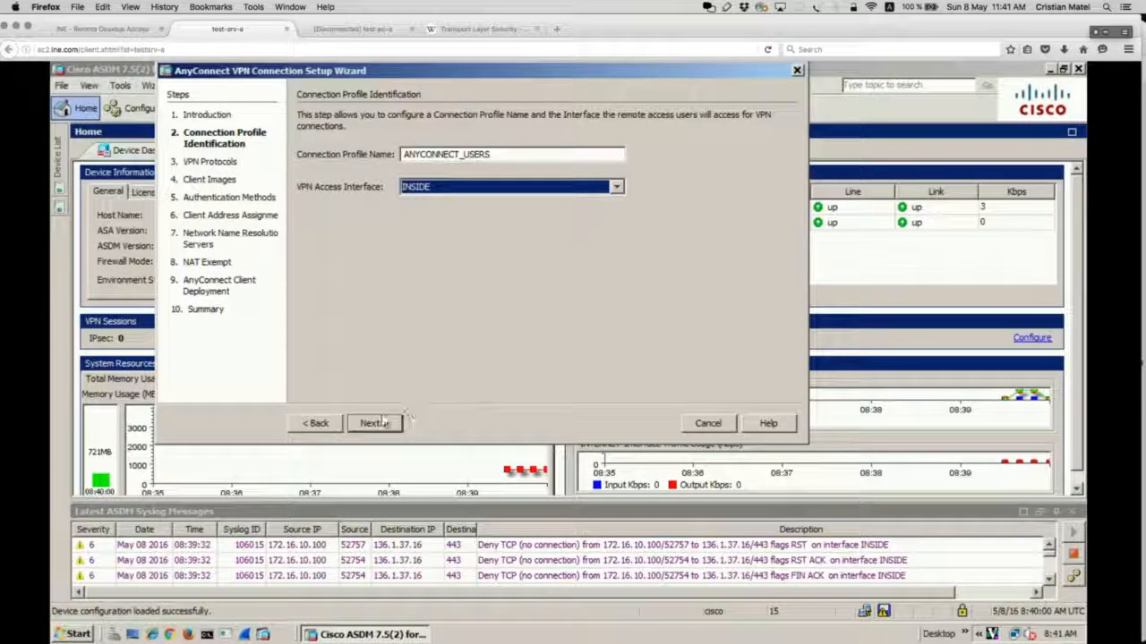
key(super+Tab)
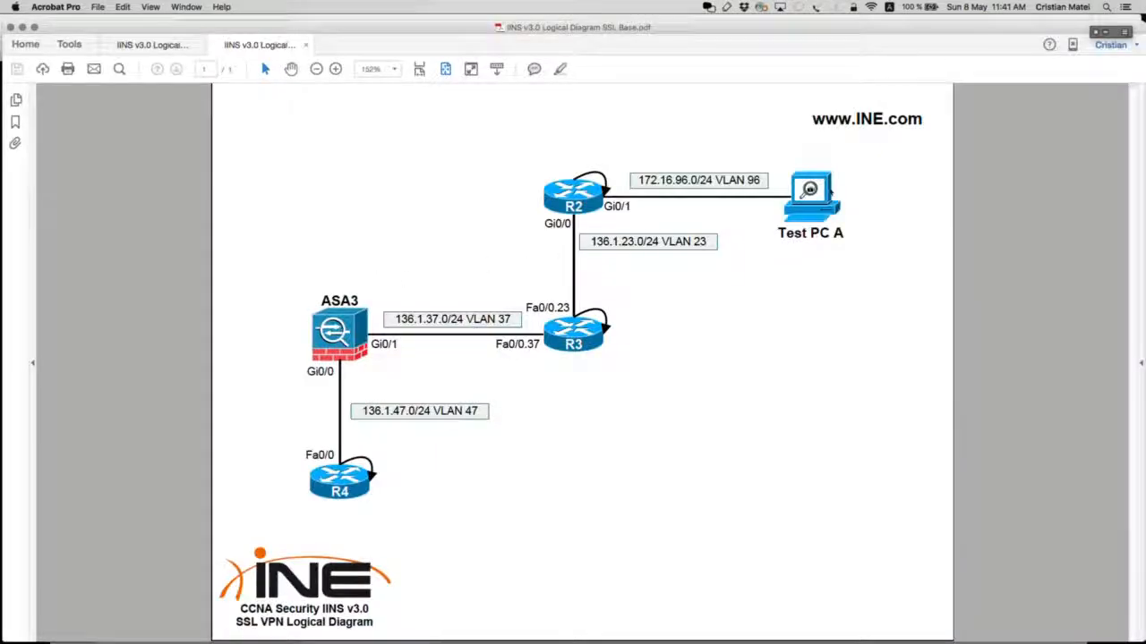
Step: Bring out the drawing palette over the SSL VPN diagram, set mouse mode, and return to ASDM
click(1104, 34)
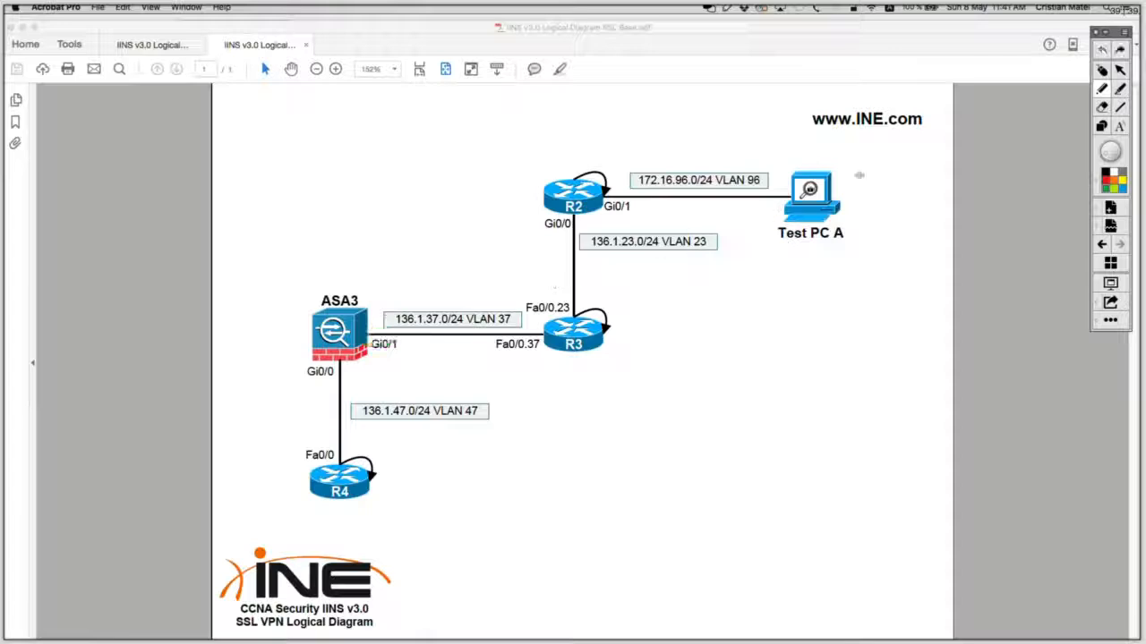
click(1102, 70)
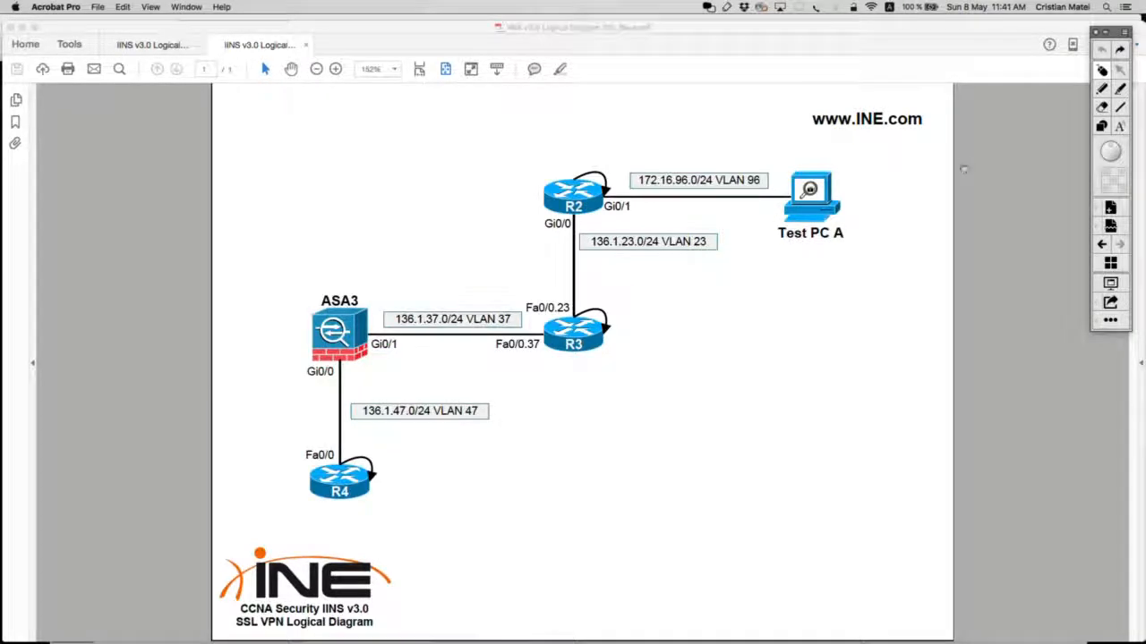
key(super+Tab)
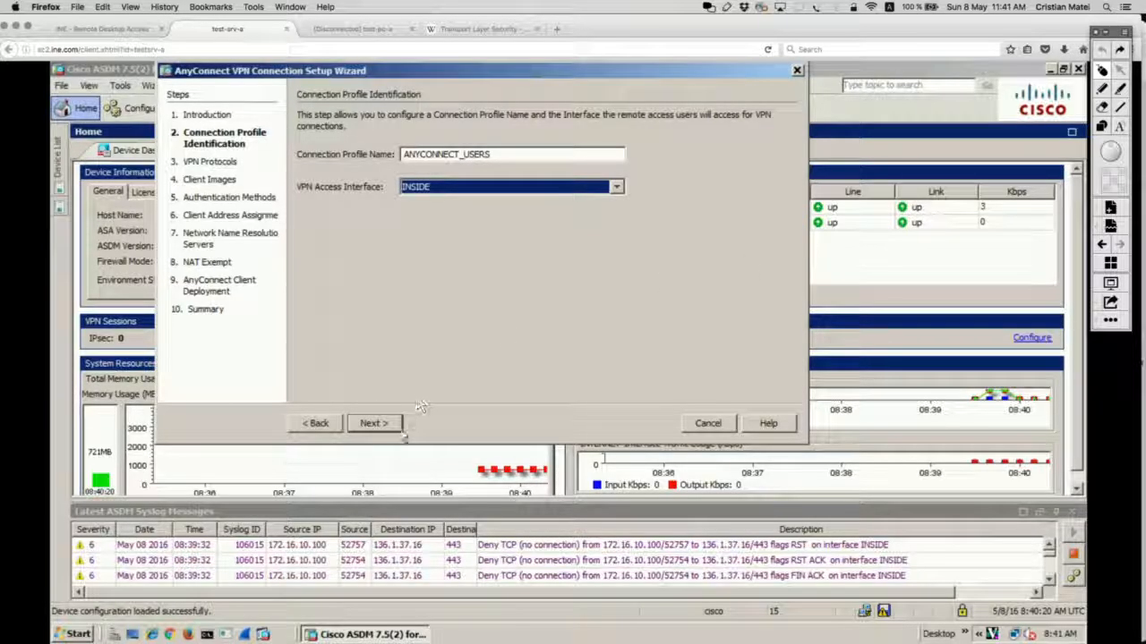
Step: Go to the VPN Protocols step and toggle the IPsec option after briefly circling the protocols
click(374, 426)
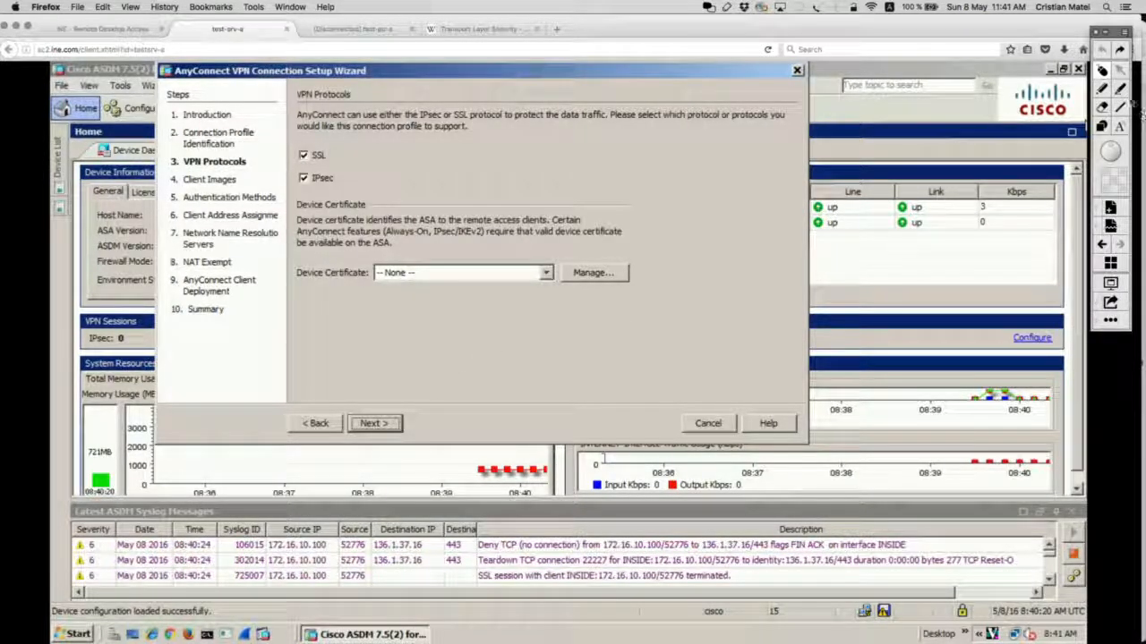
click(1102, 90)
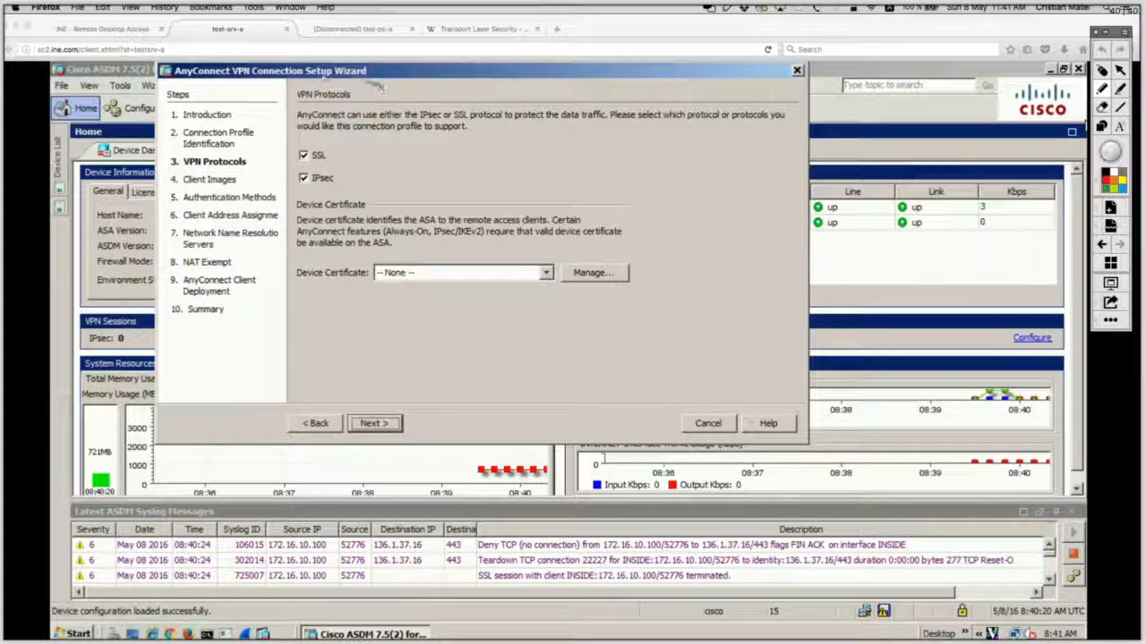
mouse_move(385, 87)
mouse_down()
mouse_move(256, 170)
mouse_move(393, 177)
mouse_move(352, 93)
mouse_up()
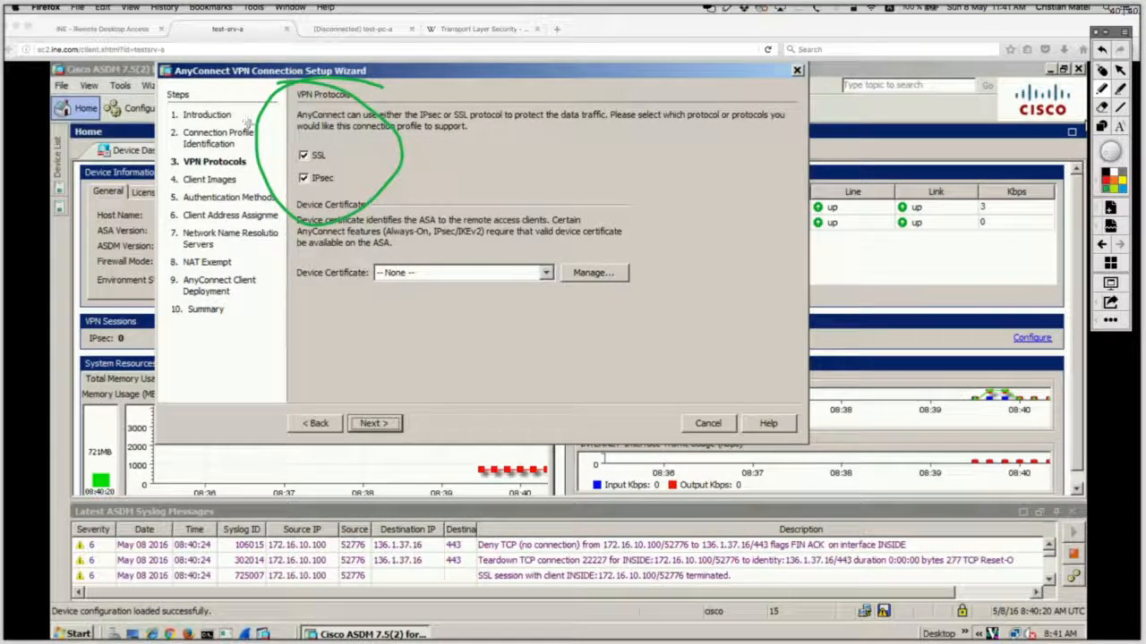
click(1102, 50)
click(1102, 70)
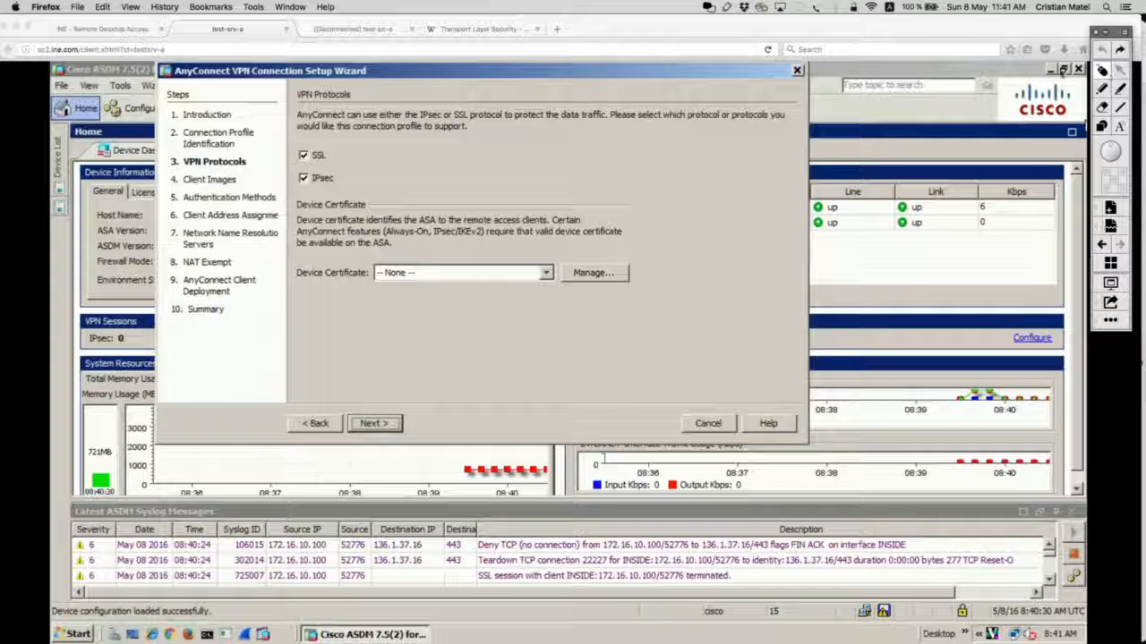
click(304, 179)
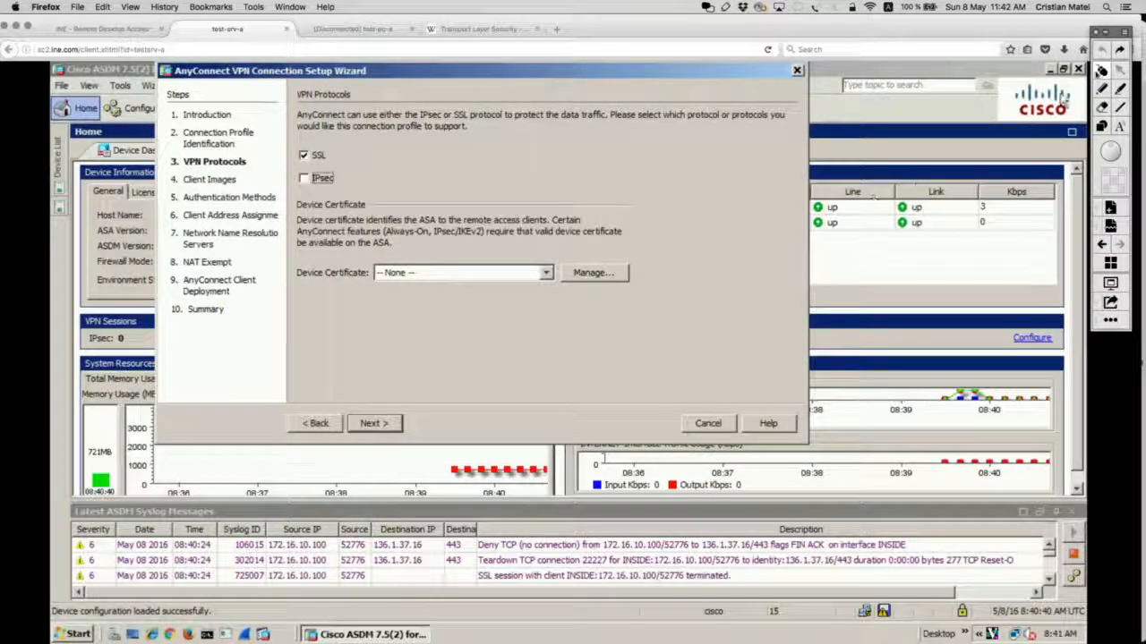
Step: Mark the Device Certificate setting, keep -- None --, and open Manage Identity Certificates
click(1102, 89)
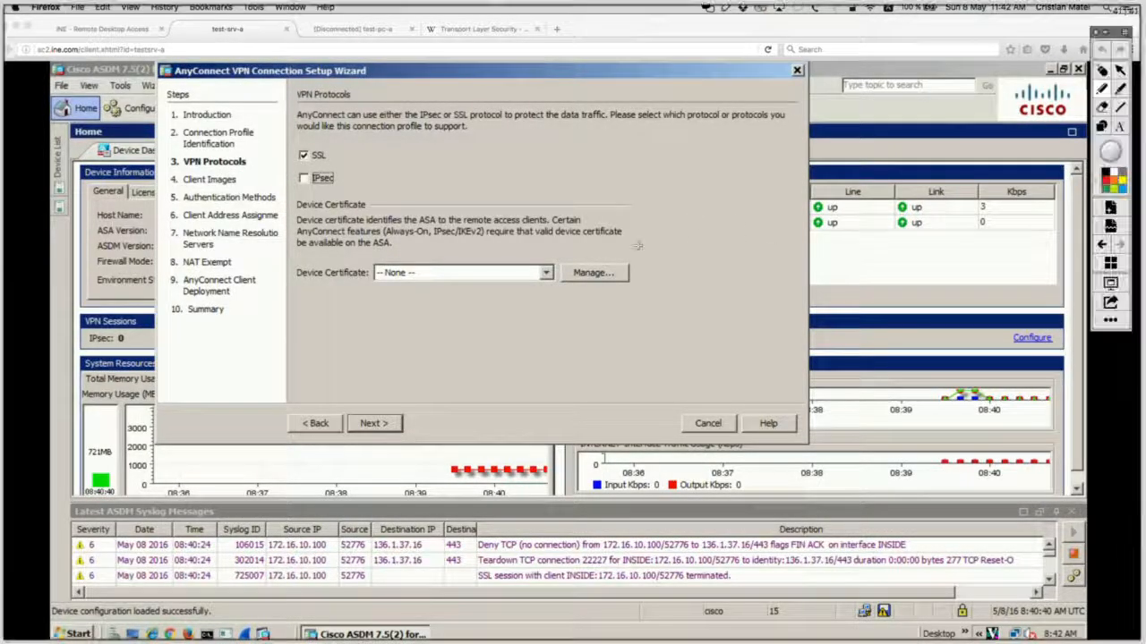
mouse_move(658, 224)
mouse_down()
mouse_move(422, 226)
mouse_move(296, 309)
mouse_move(657, 213)
mouse_move(548, 196)
mouse_up()
click(1101, 73)
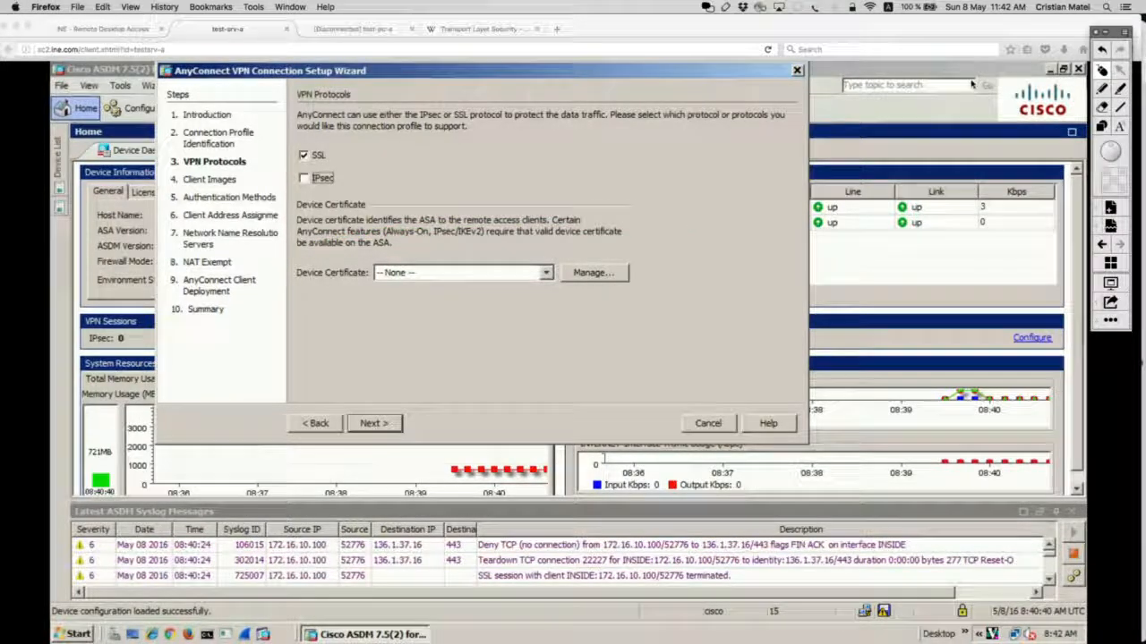
click(547, 277)
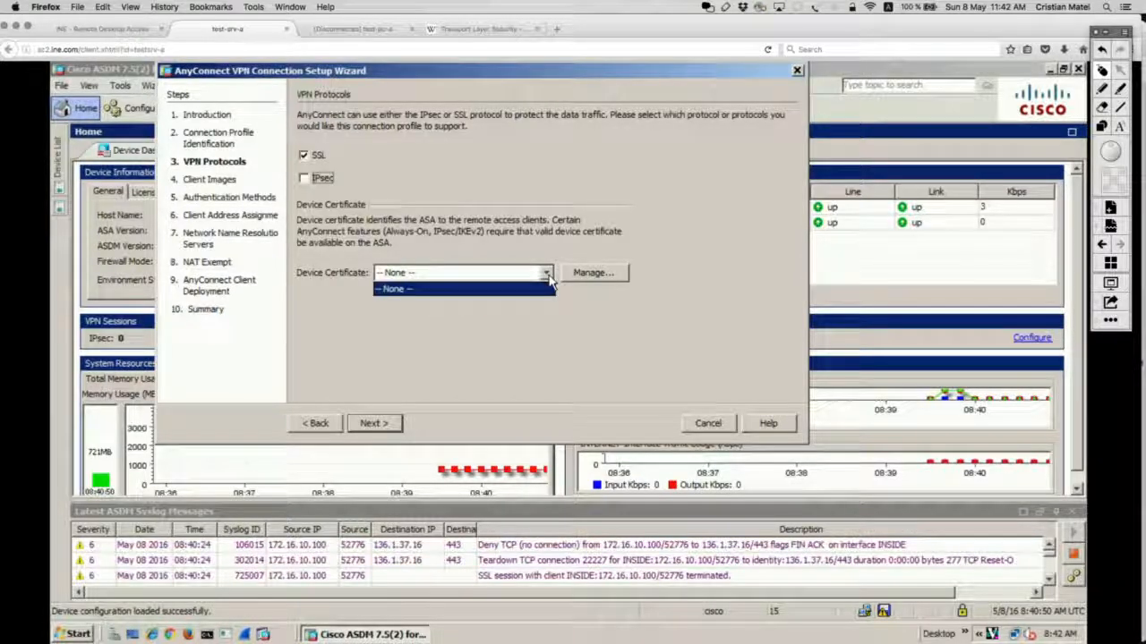
click(546, 287)
click(598, 274)
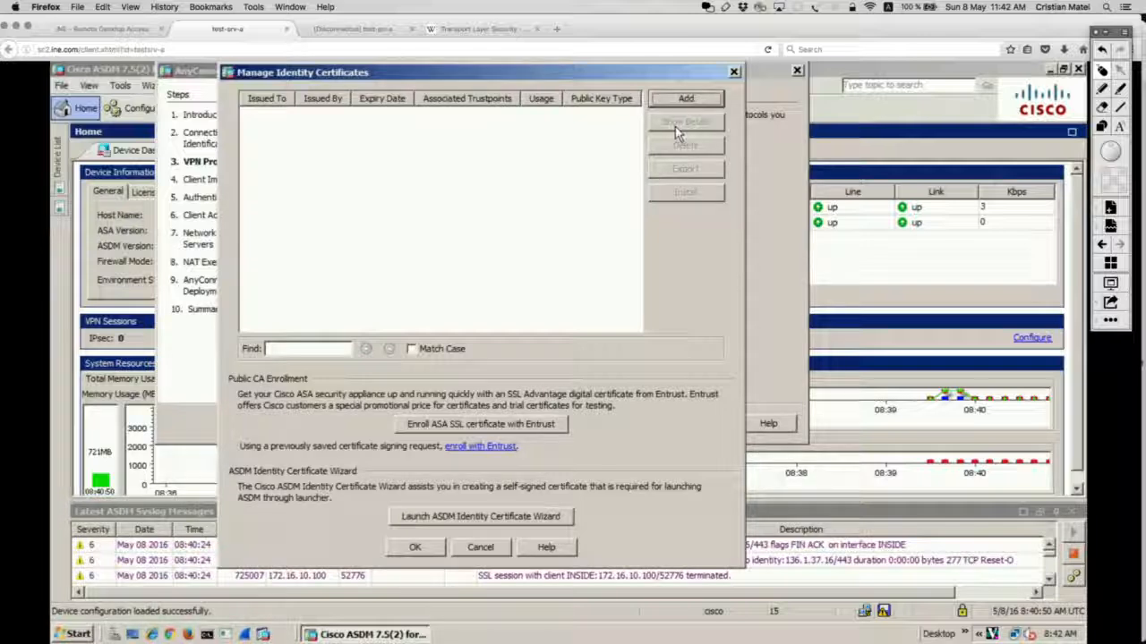
click(733, 73)
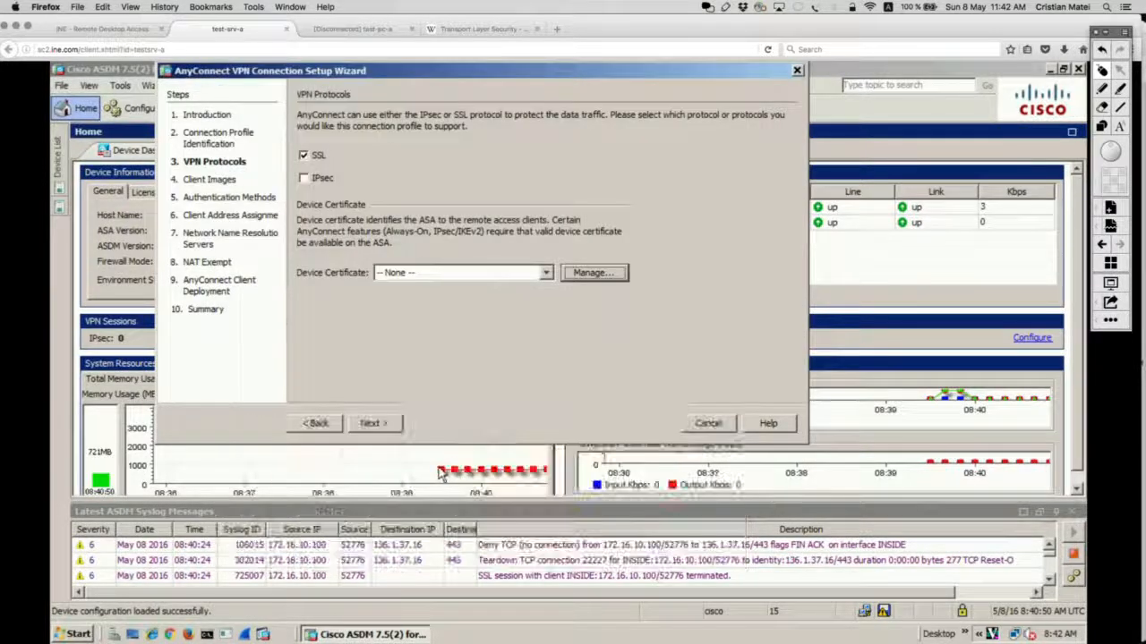
click(391, 429)
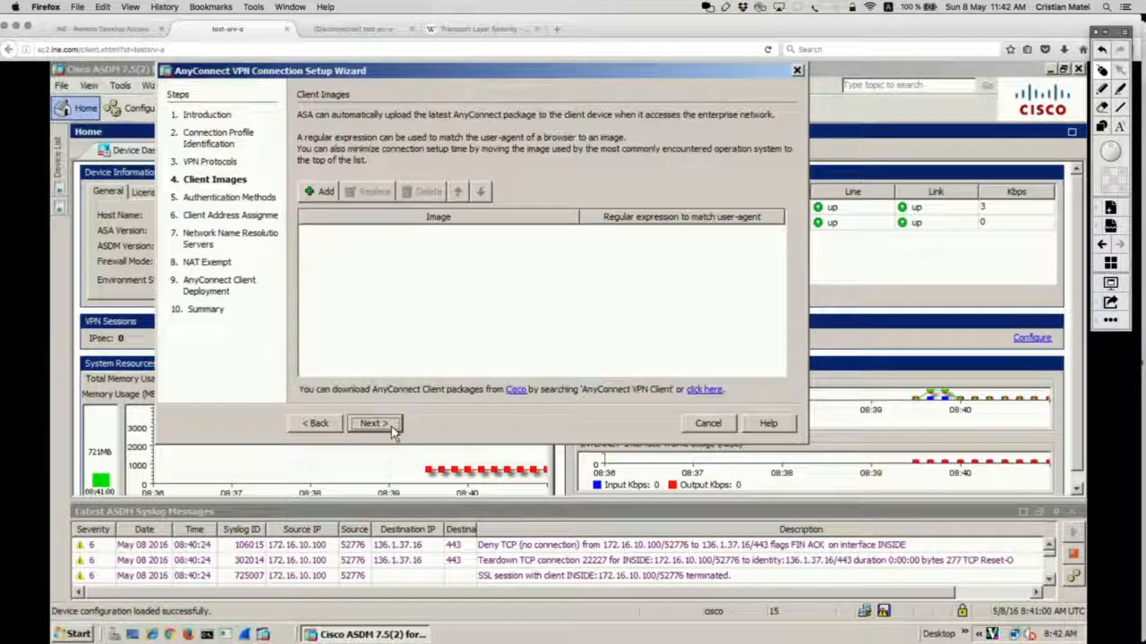
click(330, 424)
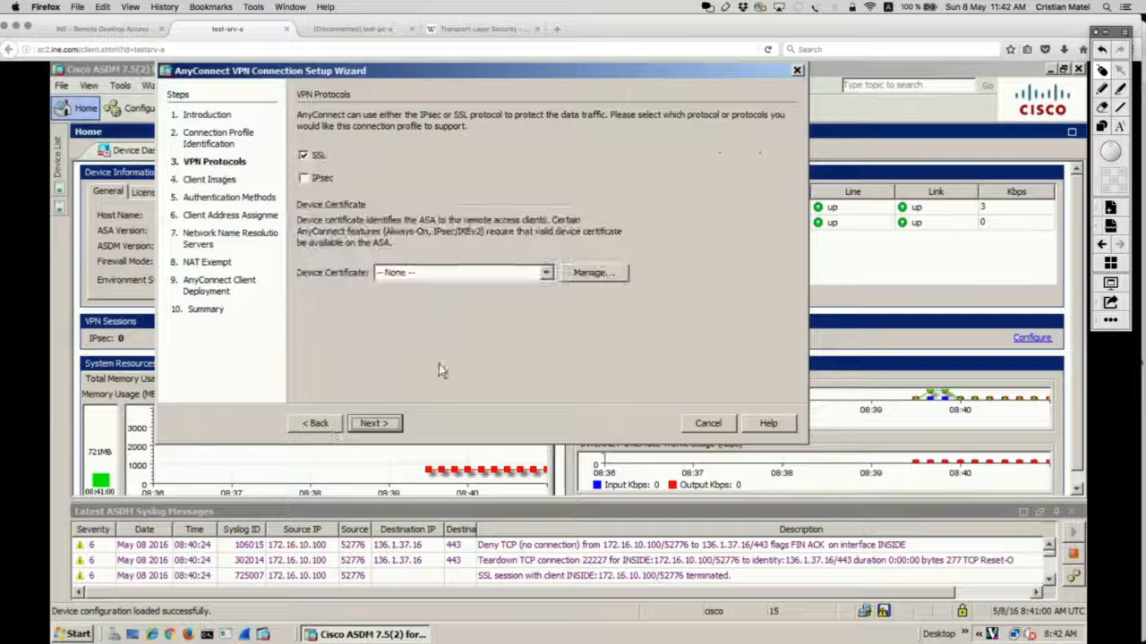
click(593, 273)
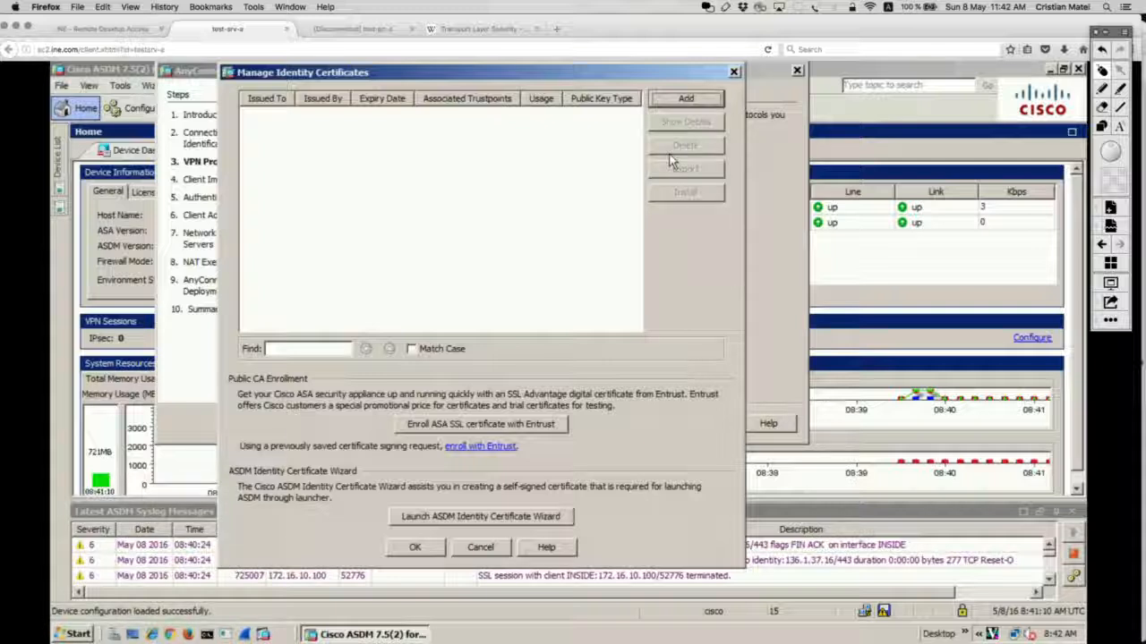
click(1102, 89)
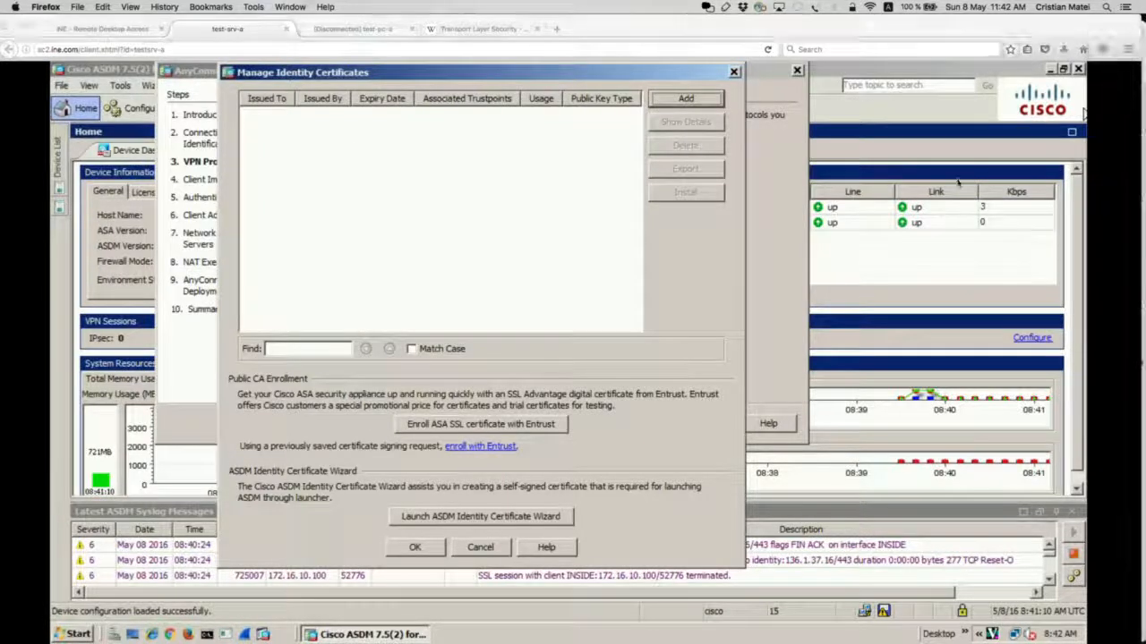
mouse_move(537, 392)
mouse_down()
mouse_move(618, 452)
mouse_move(394, 385)
mouse_move(376, 390)
mouse_up()
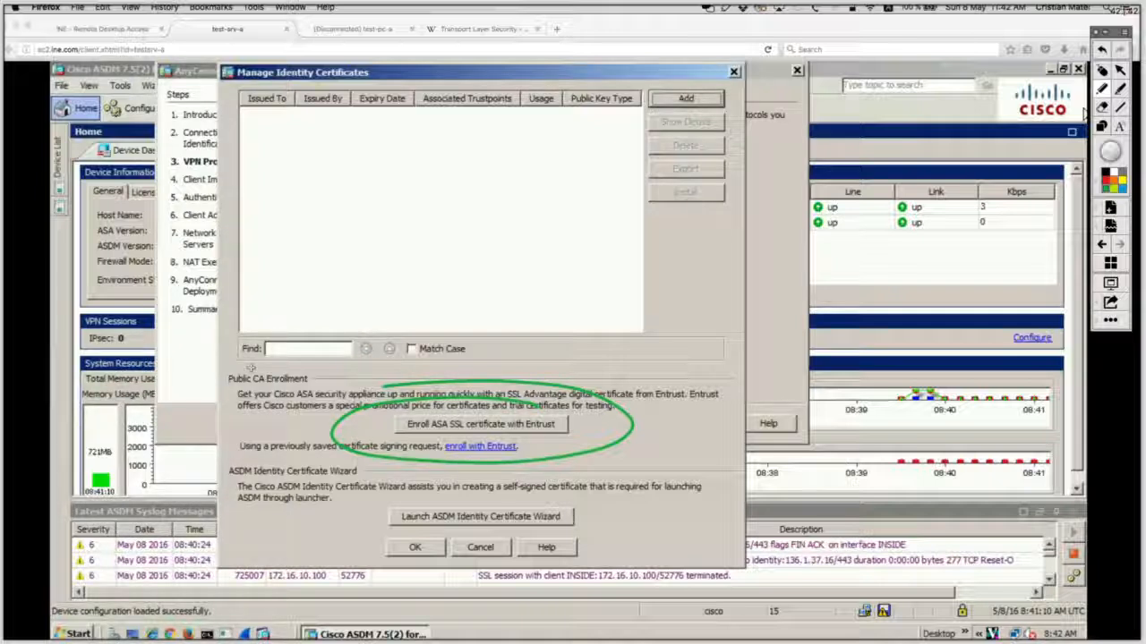
key(super+z)
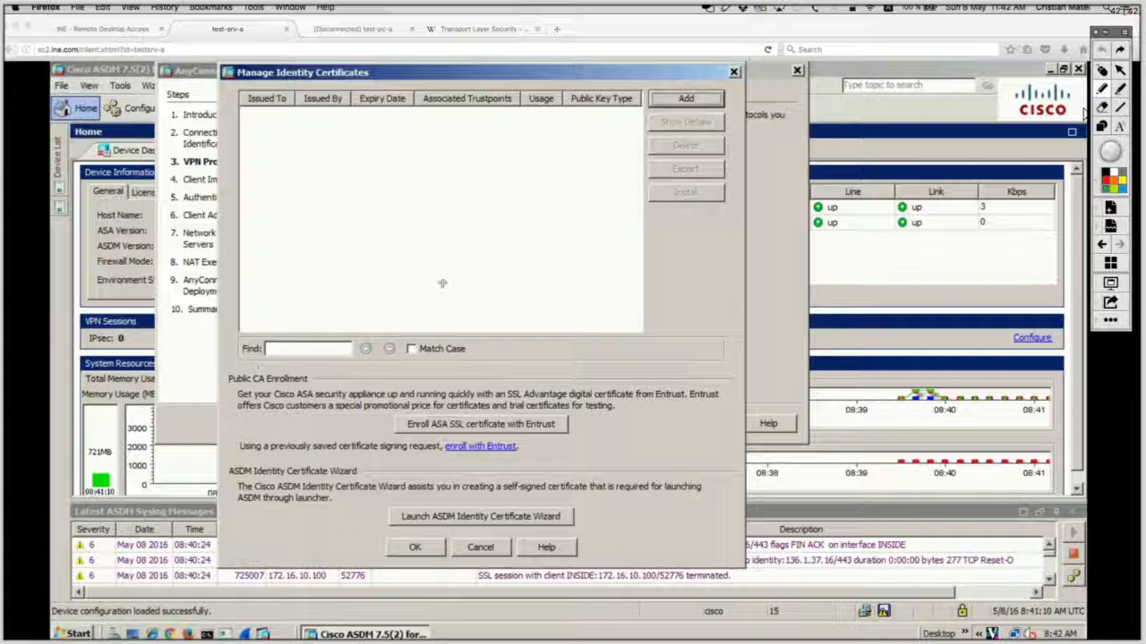
Step: Add an identity certificate with trustpoint name SSL_TRUSTPOINT_SS as a new certificate
click(689, 99)
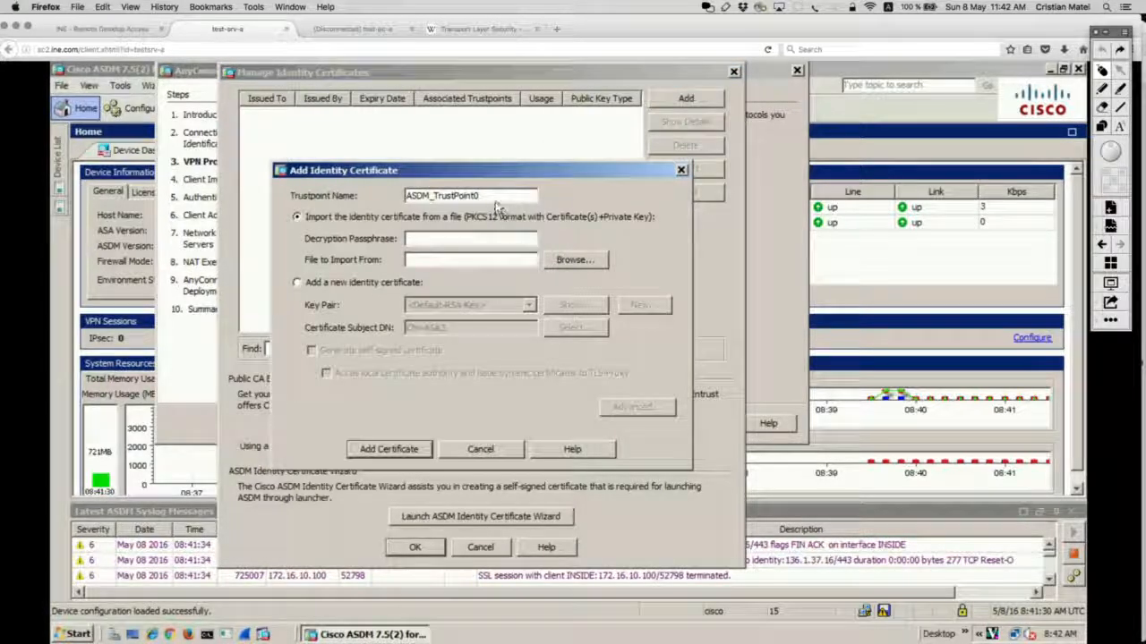
drag(454, 195, 483, 195)
drag(378, 187, 363, 188)
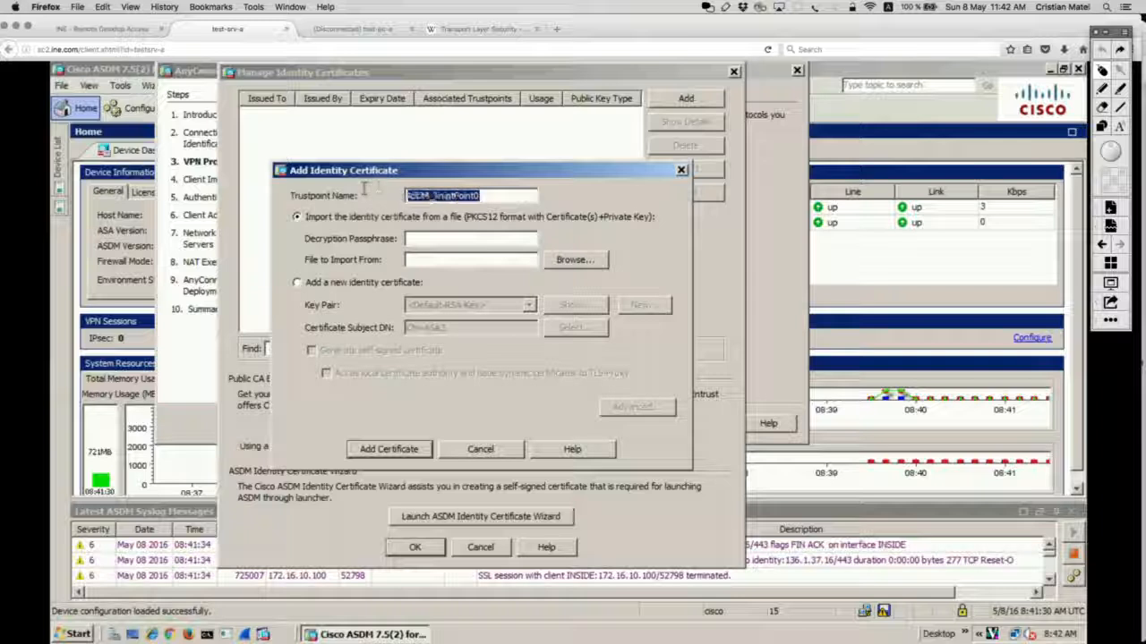
text(SSL_)
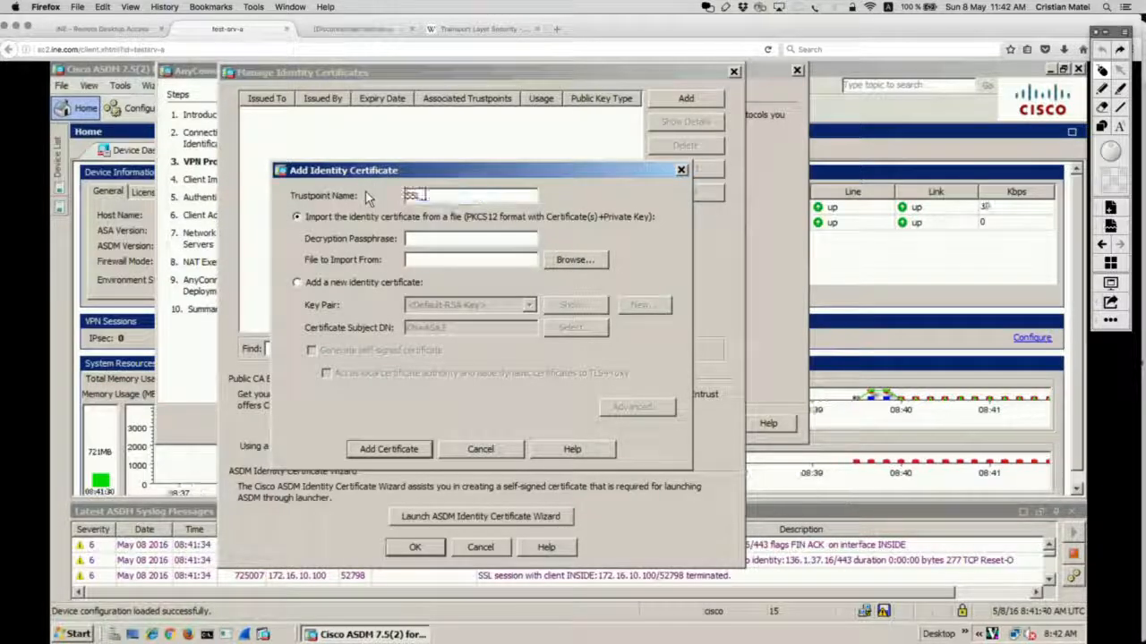
text(TRUSTPOINT)
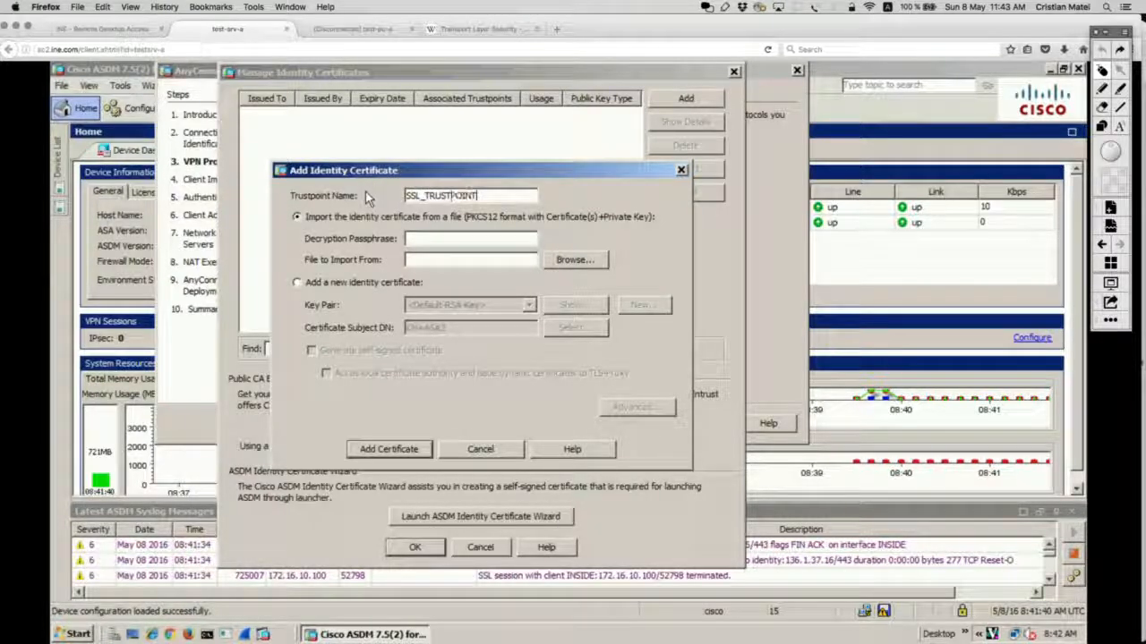
text(_SS)
click(328, 285)
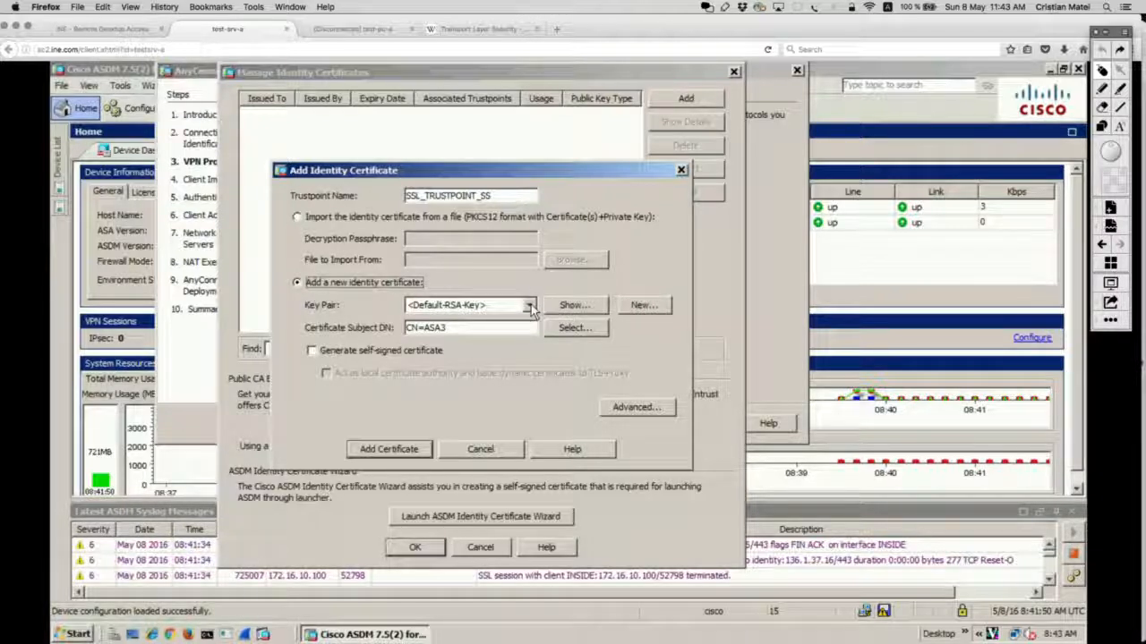
Step: Generate a 2048-bit RSA key pair named SSL_RSA_KEYS and send it to the ASA
click(530, 306)
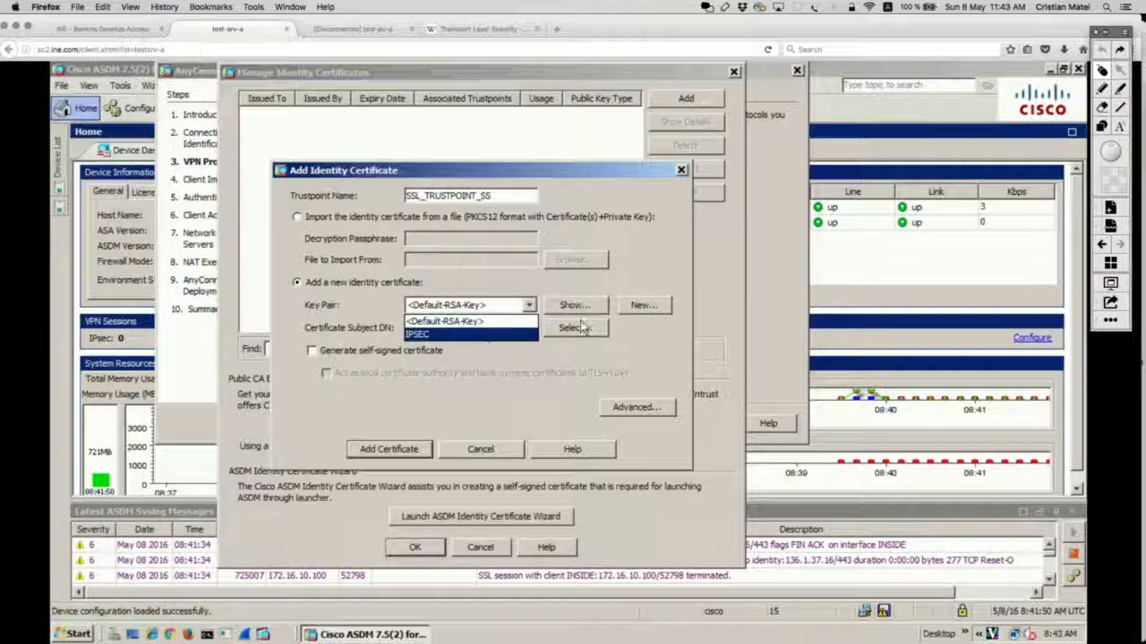
click(634, 329)
click(649, 305)
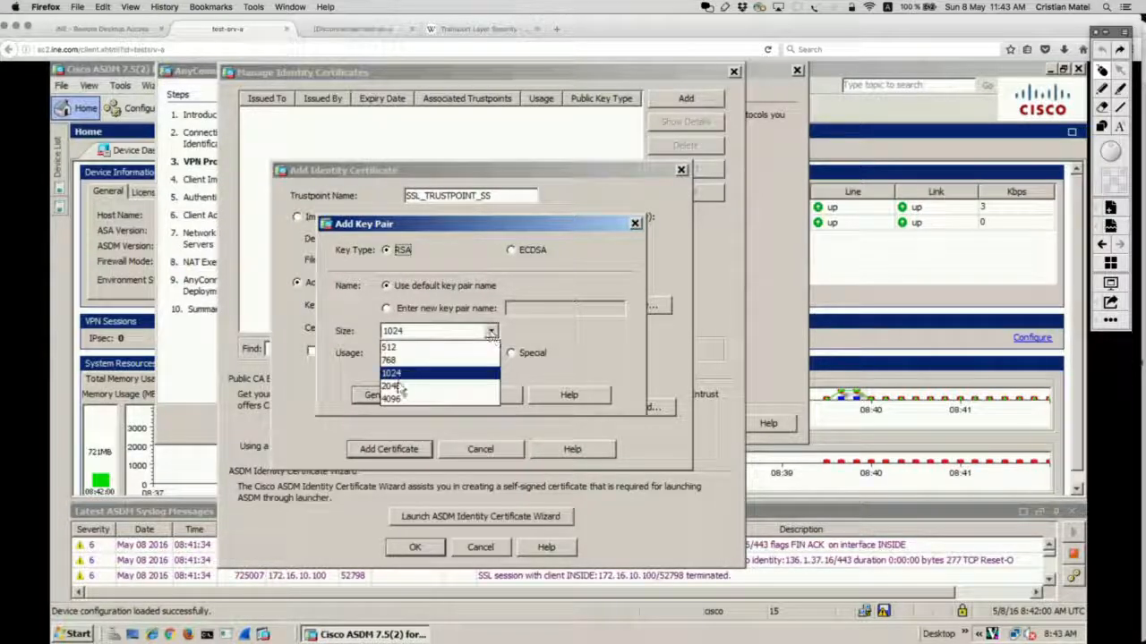
click(391, 388)
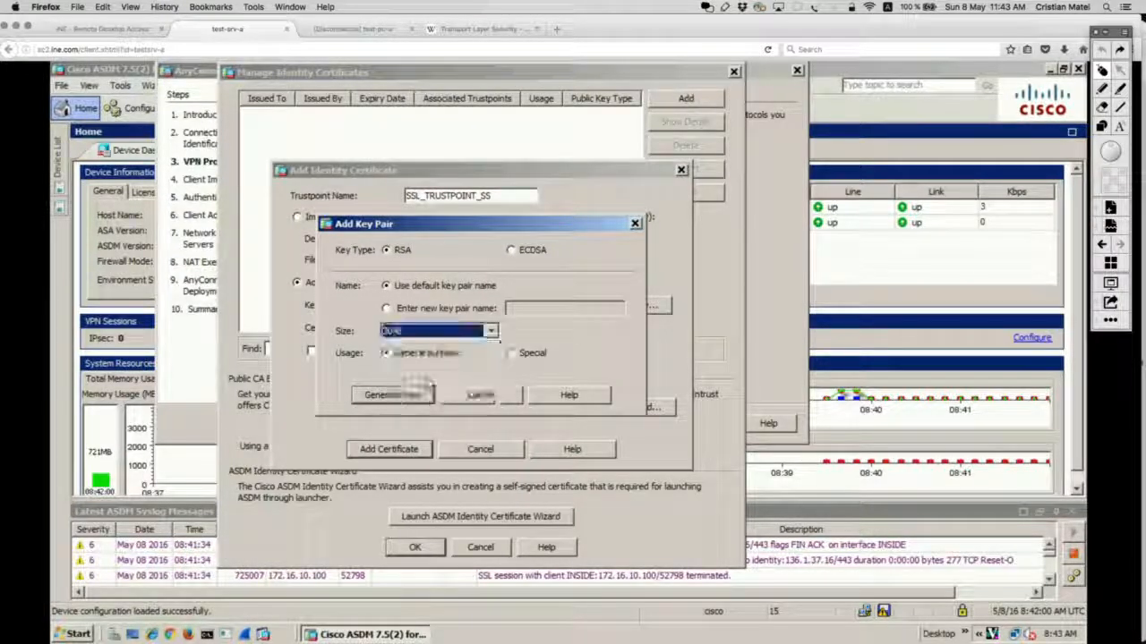
click(481, 309)
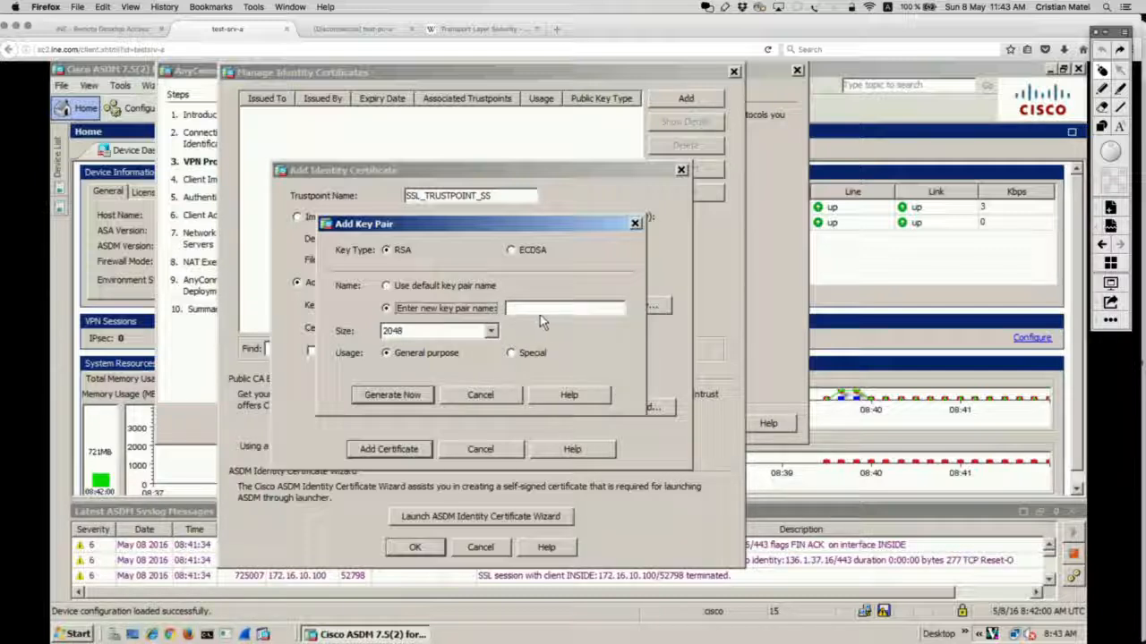
click(542, 309)
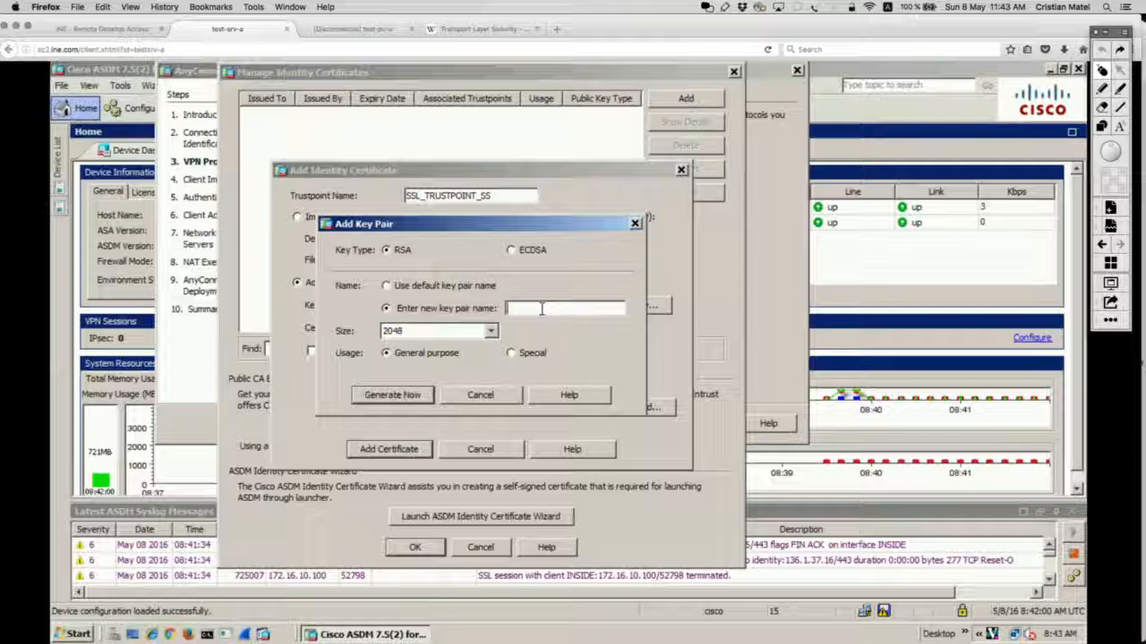
text(SSL_RSA_KEYS)
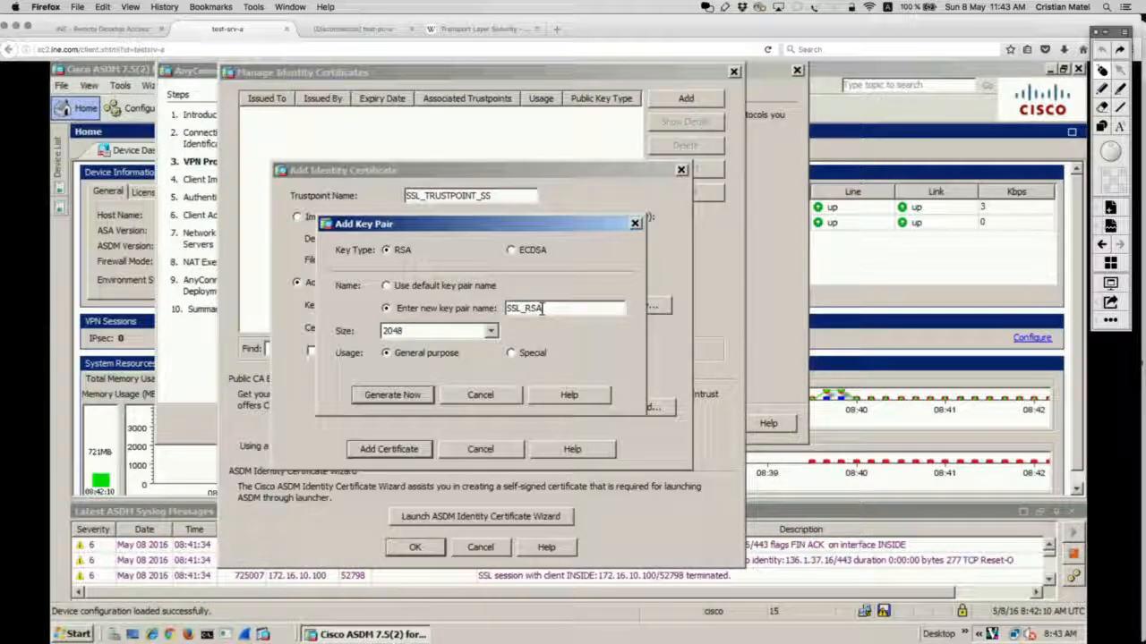
click(418, 399)
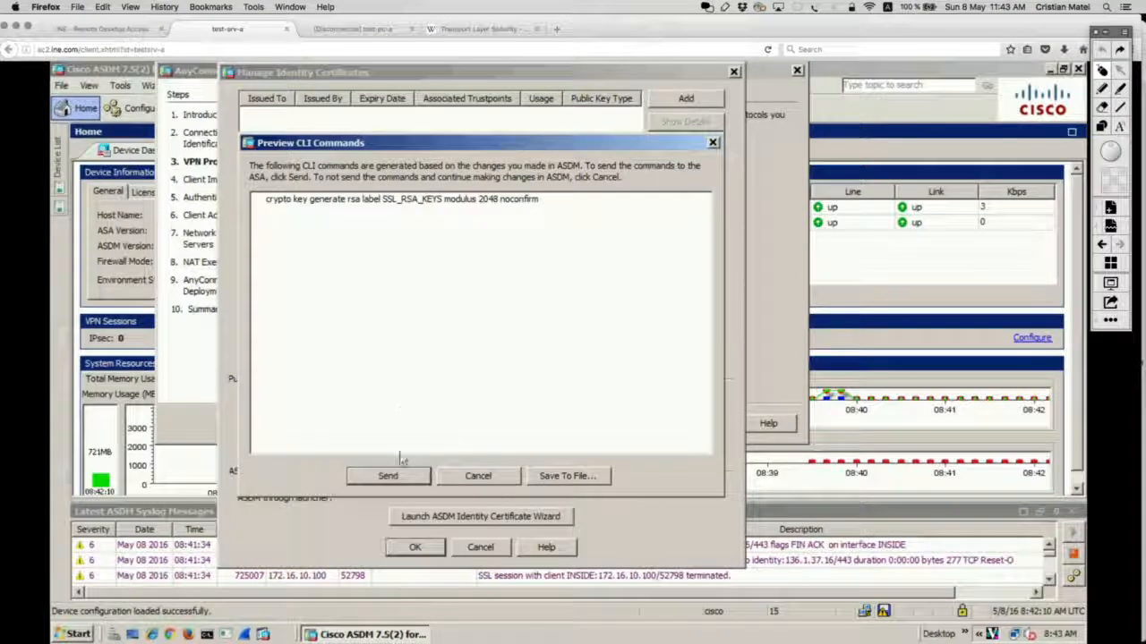
click(390, 476)
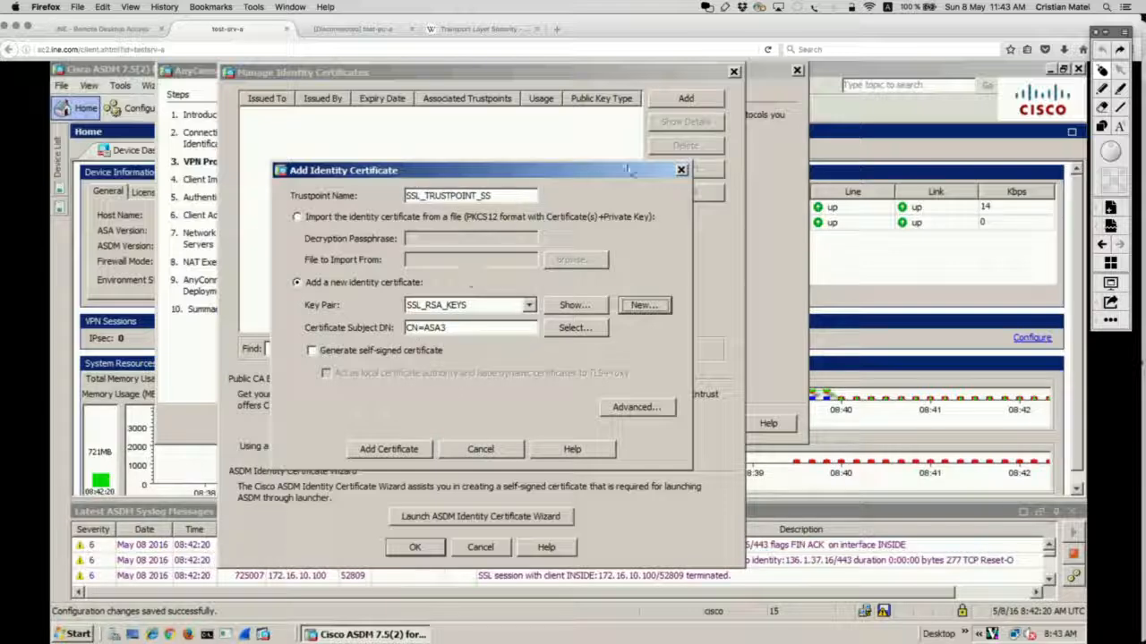
click(1116, 128)
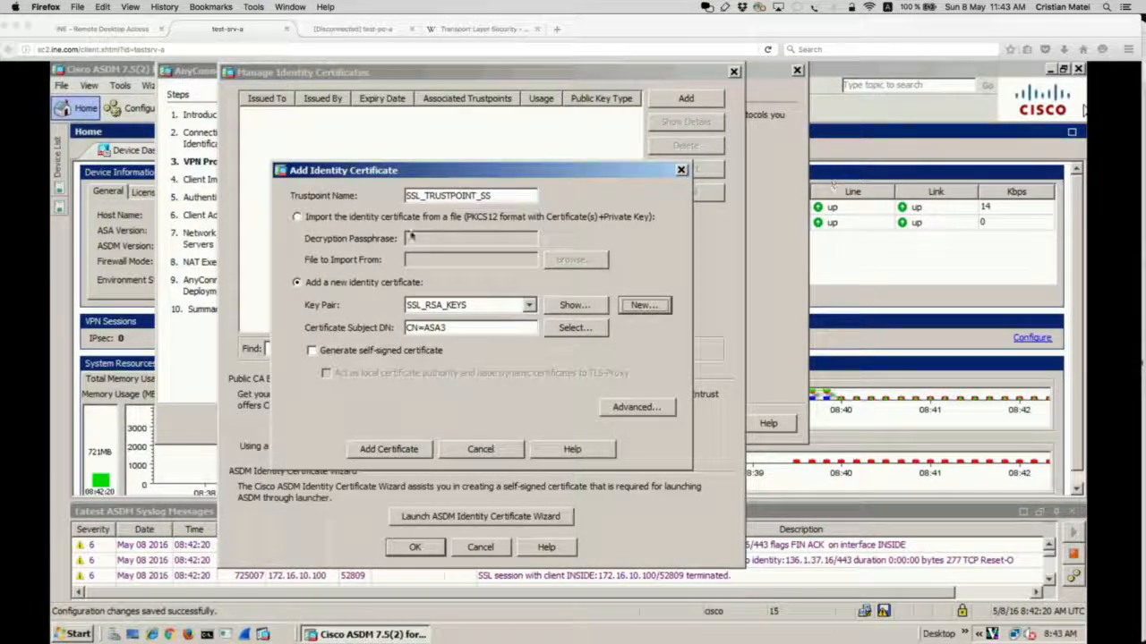
mouse_move(270, 258)
mouse_down()
mouse_move(614, 462)
mouse_move(272, 260)
mouse_up()
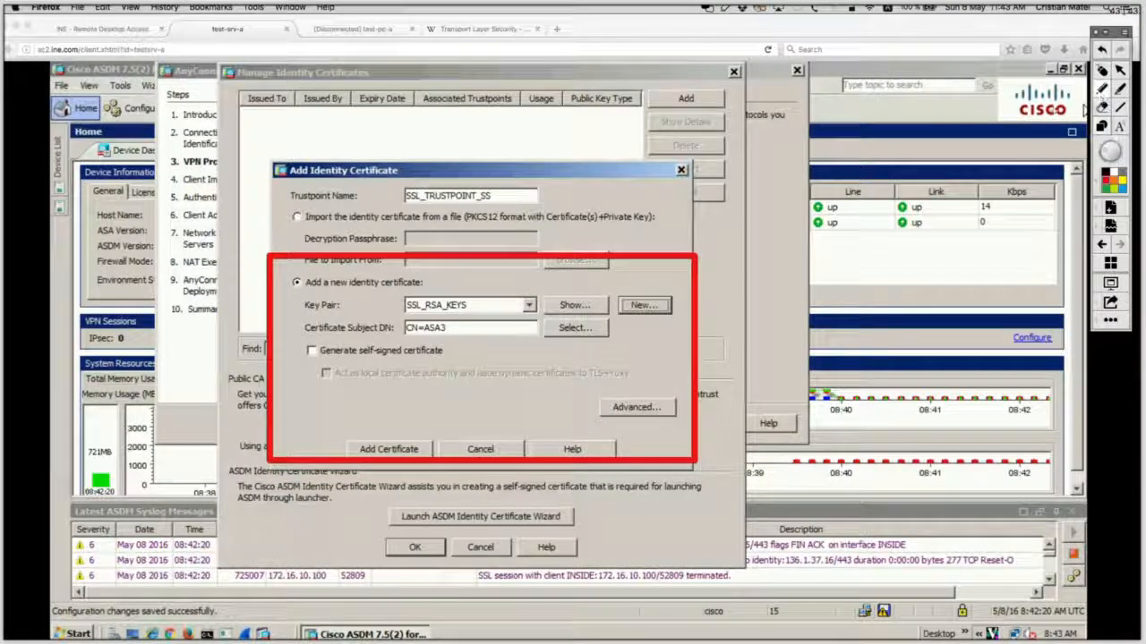
mouse_move(400, 338)
mouse_down()
mouse_move(328, 376)
mouse_move(467, 336)
mouse_move(341, 333)
mouse_up()
click(1102, 71)
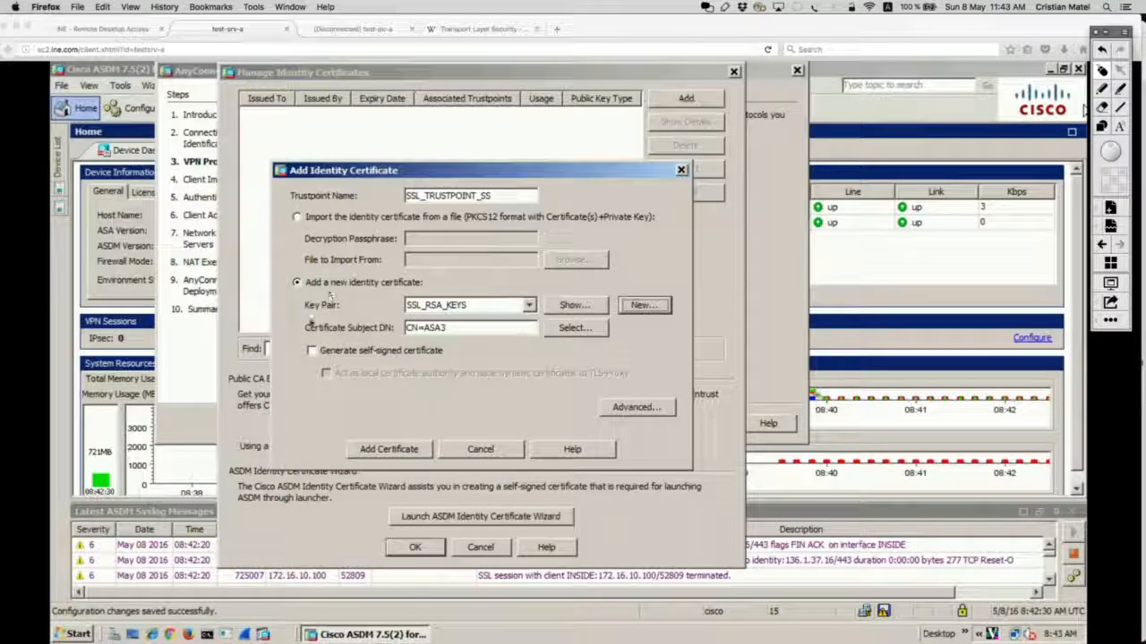
click(354, 355)
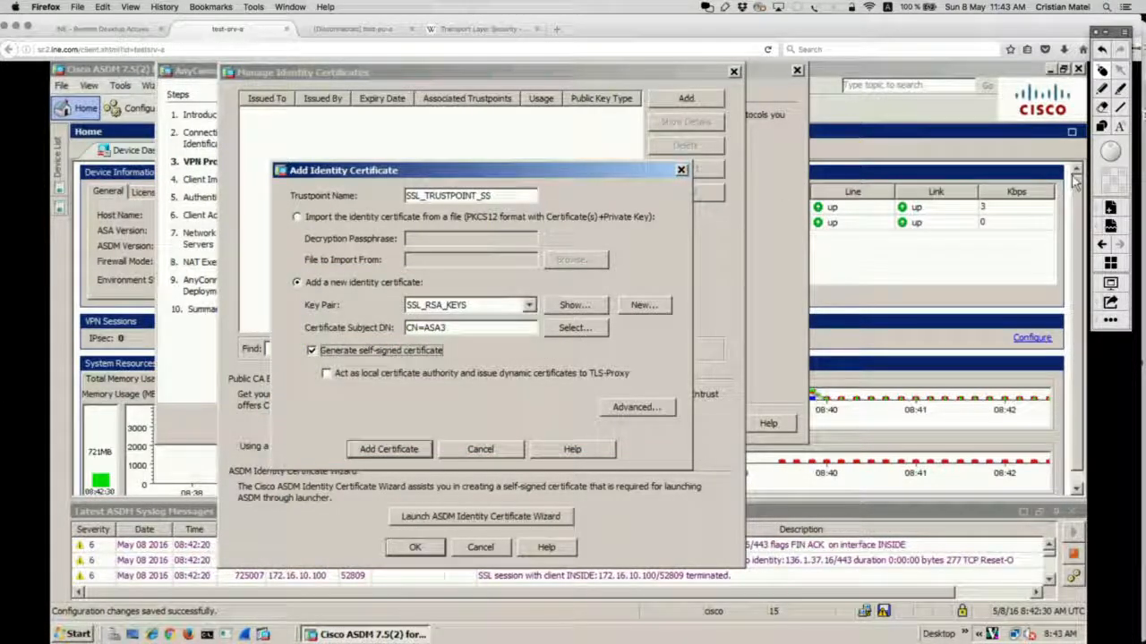
click(1096, 32)
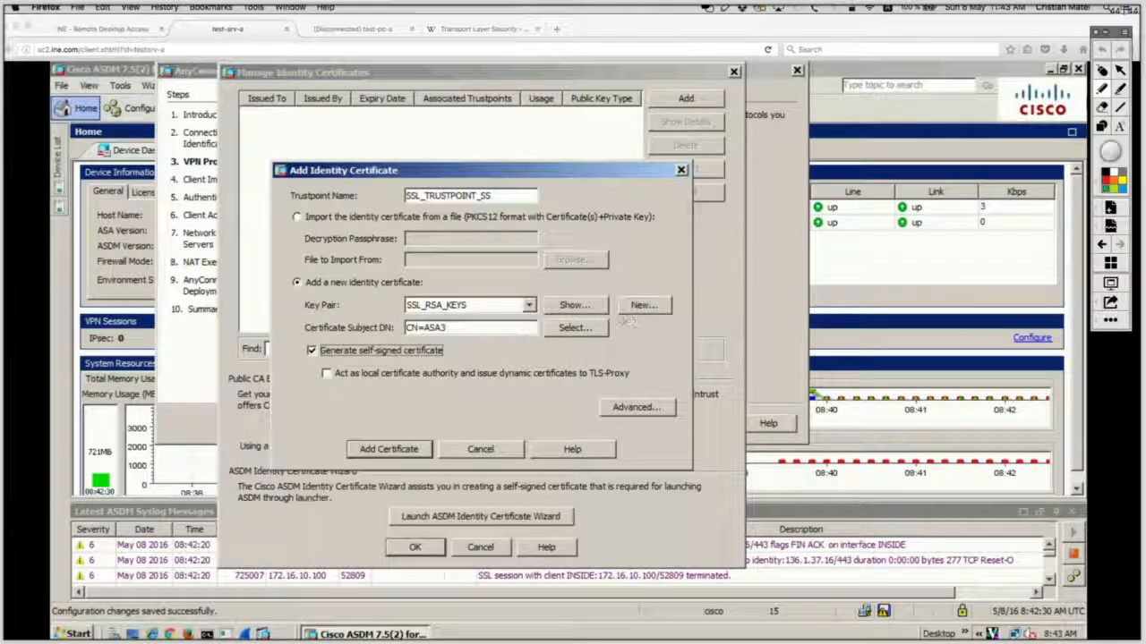
drag(612, 319, 424, 332)
key(super+z)
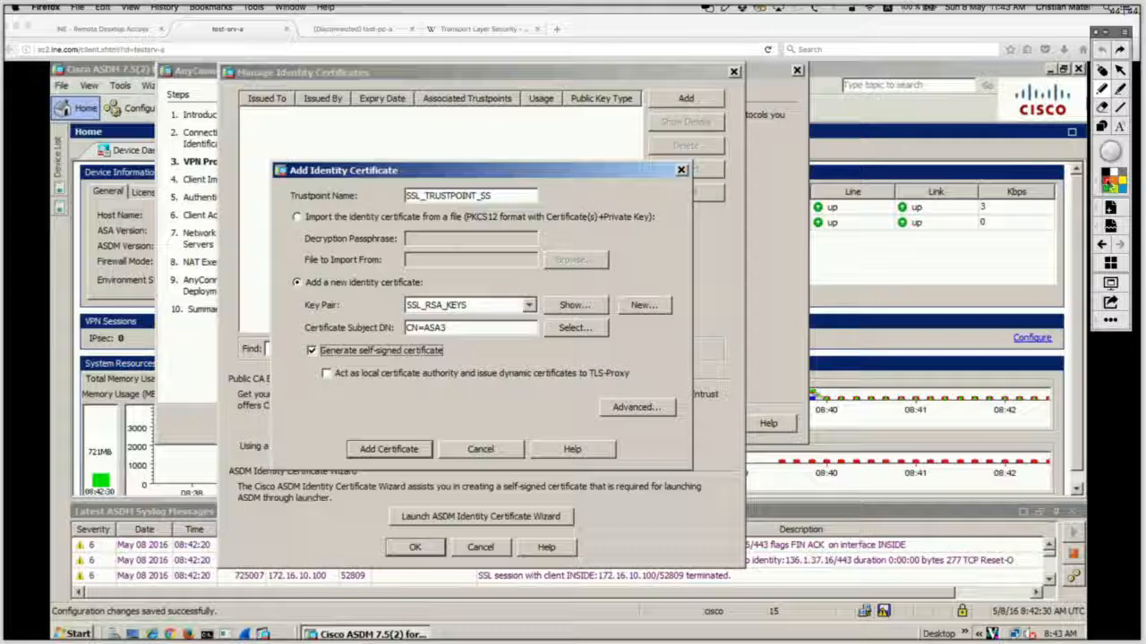
drag(287, 289, 405, 398)
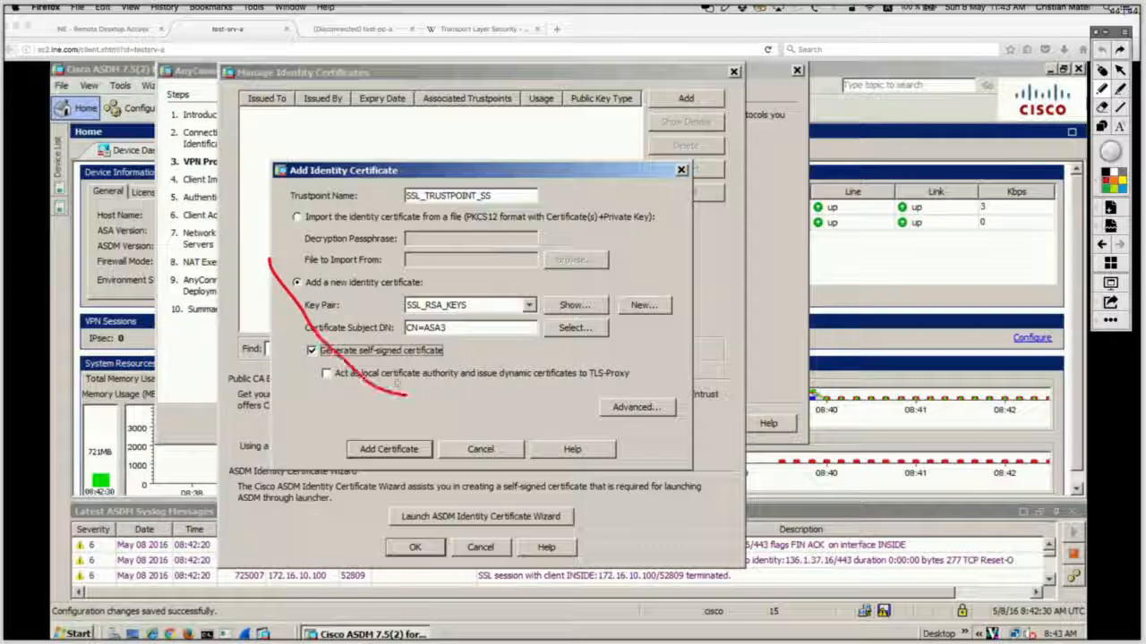
key(super+z)
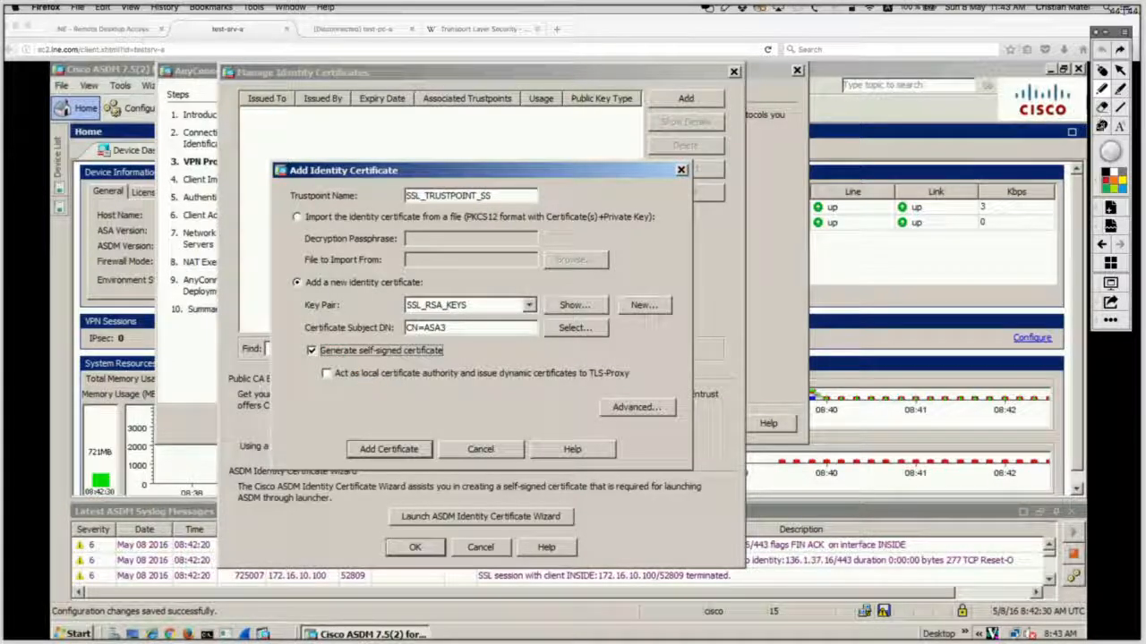
click(1103, 127)
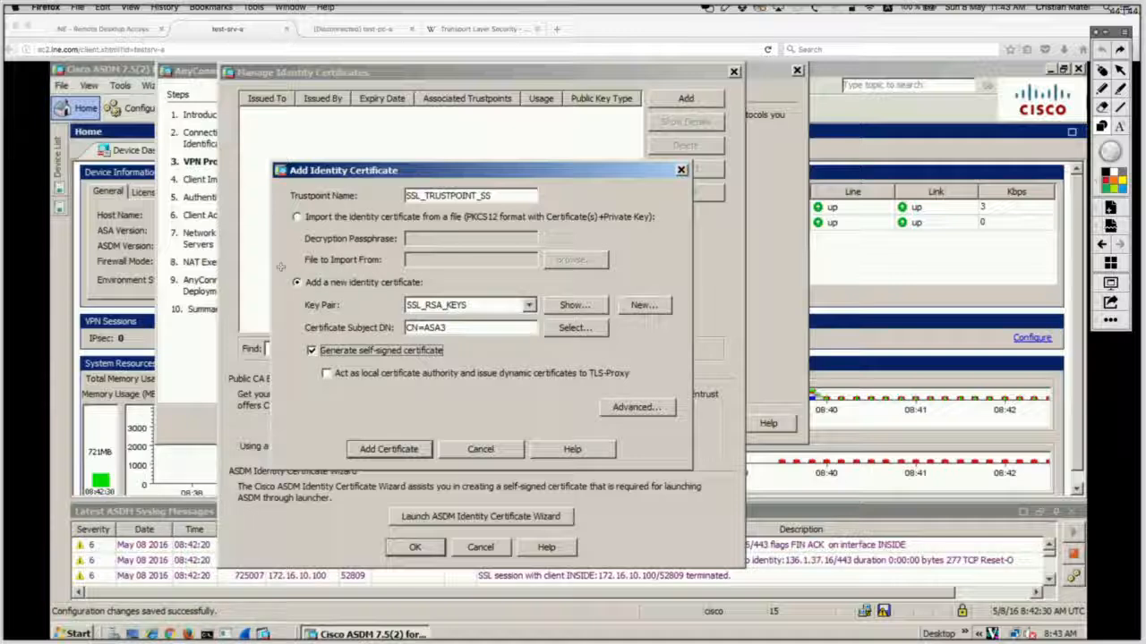
mouse_move(281, 263)
mouse_down()
mouse_move(338, 358)
mouse_move(410, 386)
mouse_move(692, 404)
mouse_up()
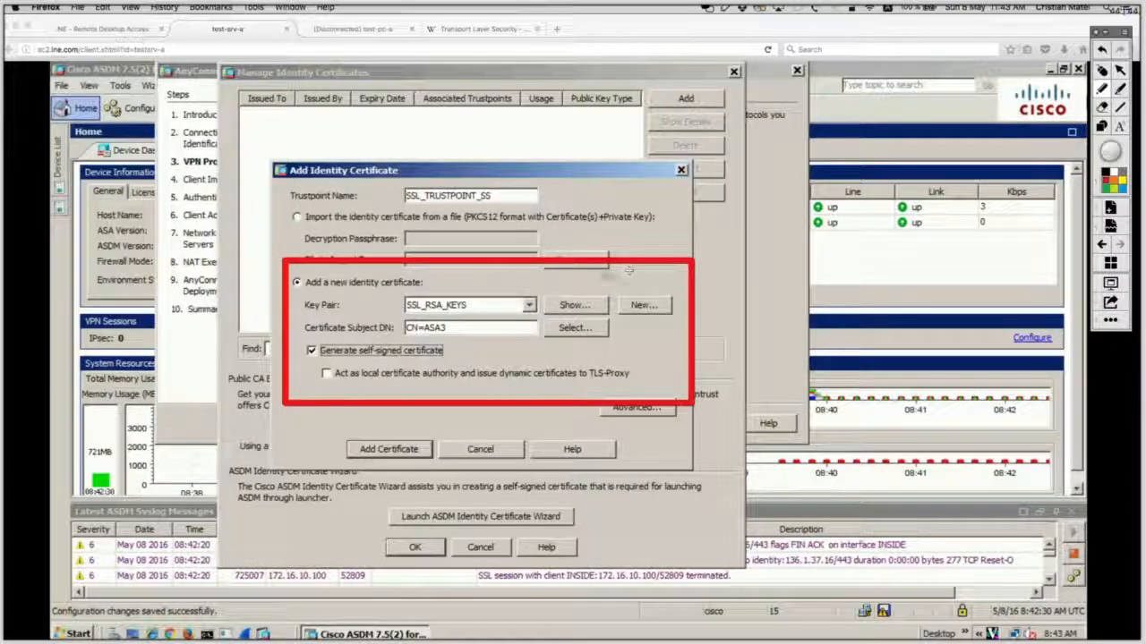
mouse_move(622, 280)
mouse_down()
mouse_move(344, 287)
mouse_move(331, 326)
mouse_move(521, 327)
mouse_move(663, 273)
mouse_move(537, 272)
mouse_up()
key(super+z)
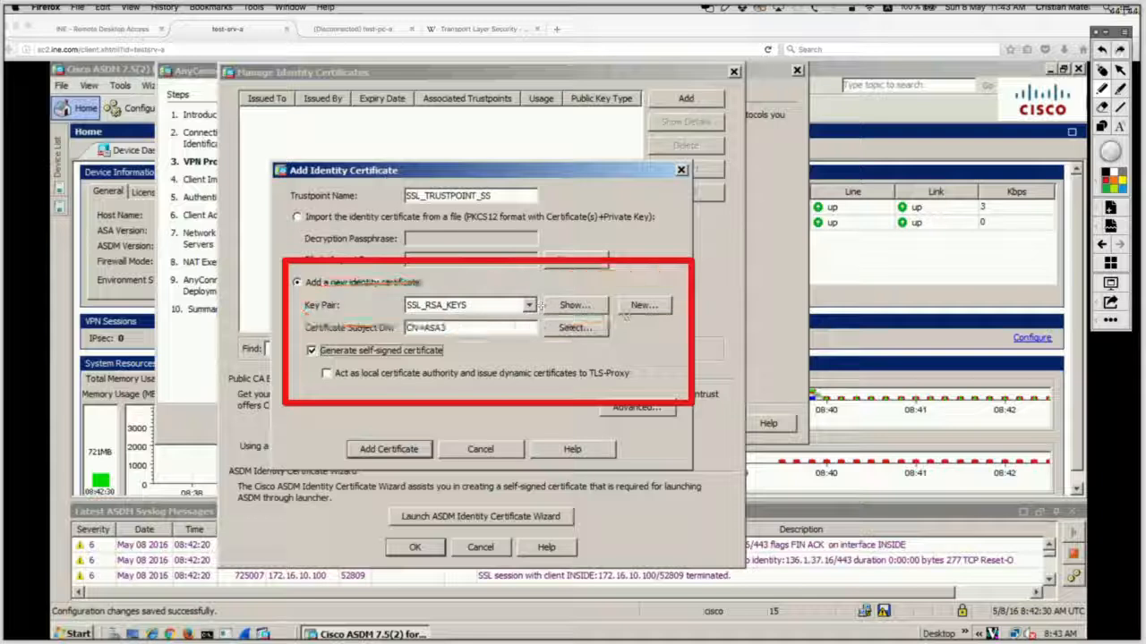
mouse_move(634, 315)
mouse_down()
mouse_move(300, 321)
mouse_move(324, 343)
mouse_move(594, 340)
mouse_move(644, 326)
mouse_move(595, 313)
mouse_up()
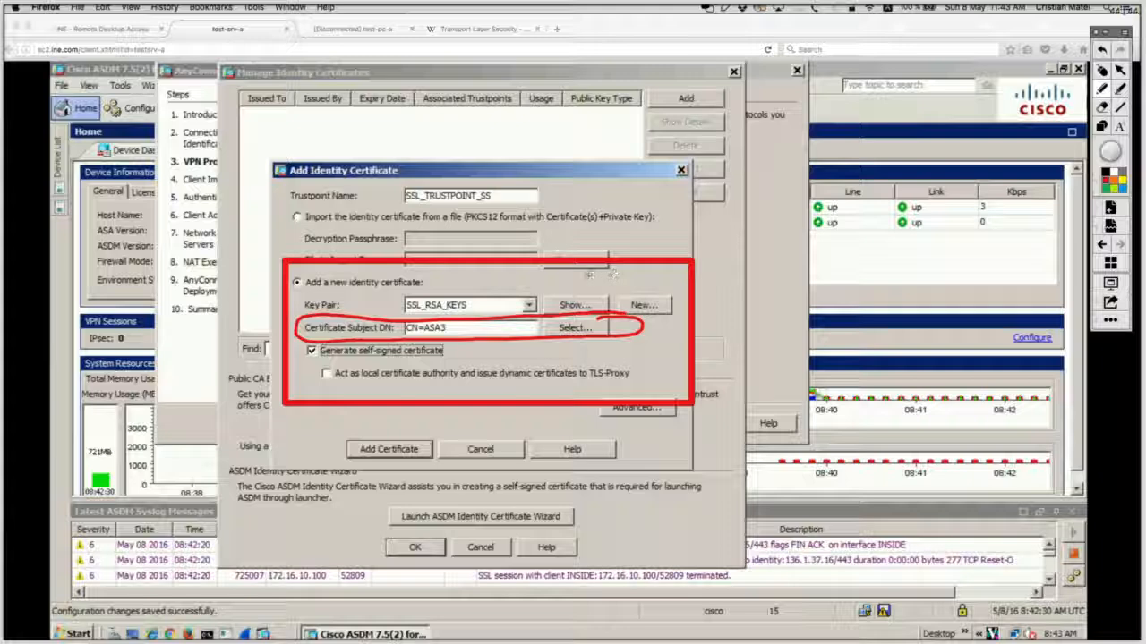
key(super+z)
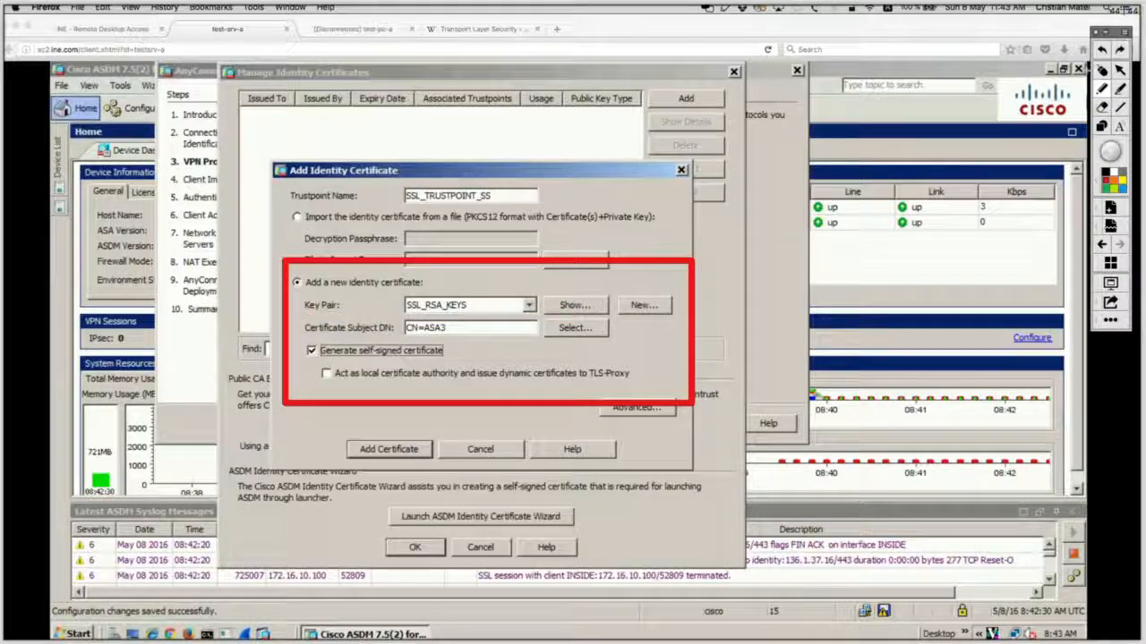
click(1102, 71)
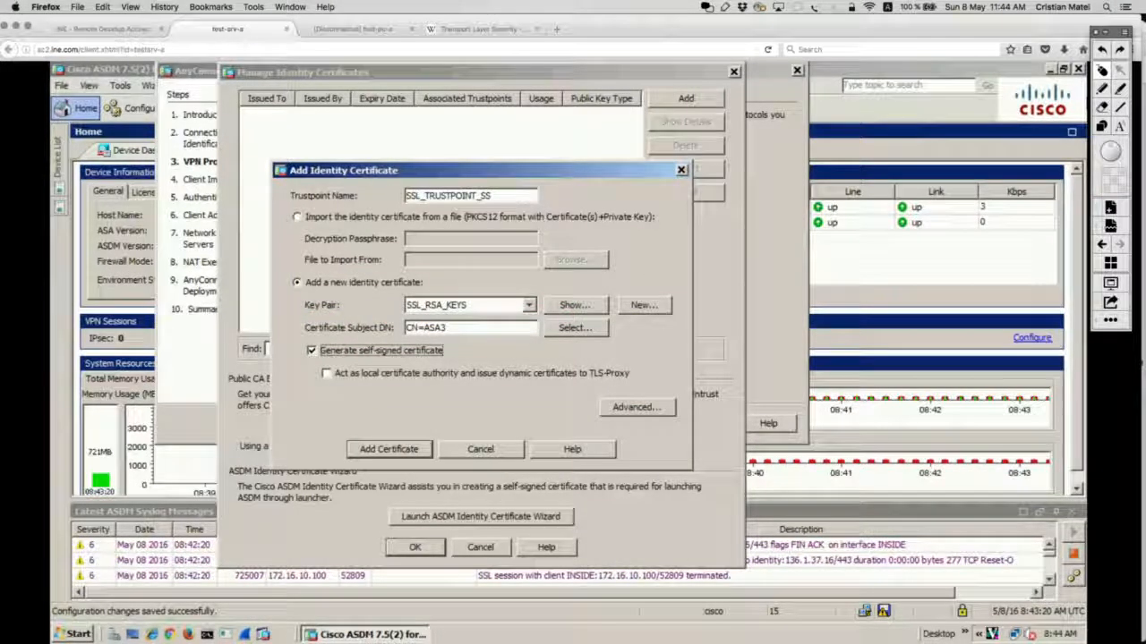
click(572, 328)
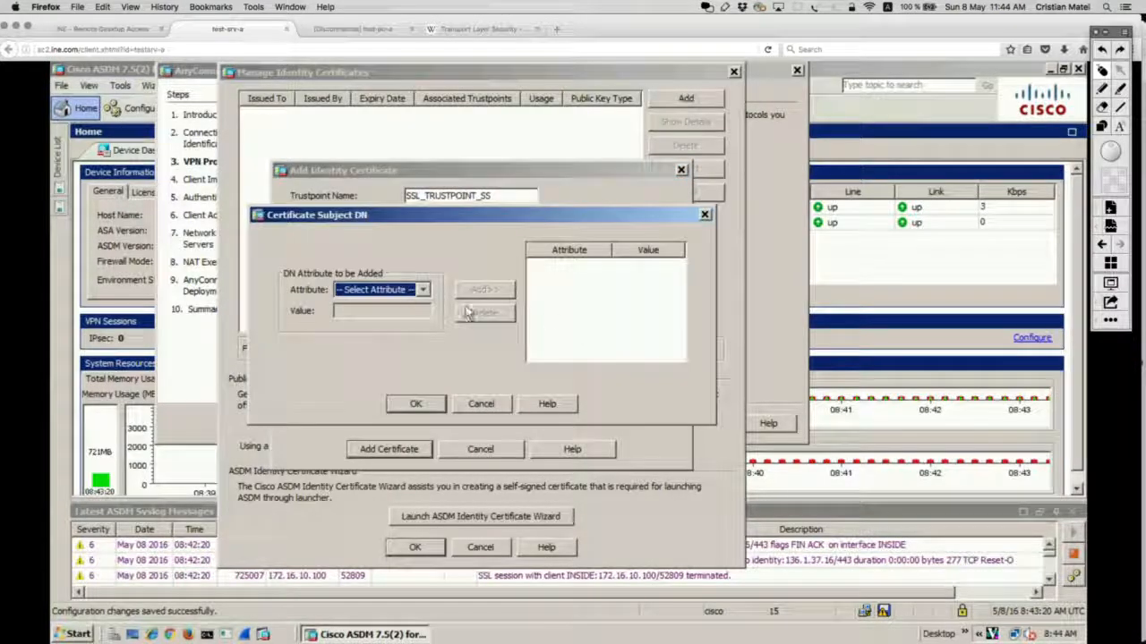
click(424, 292)
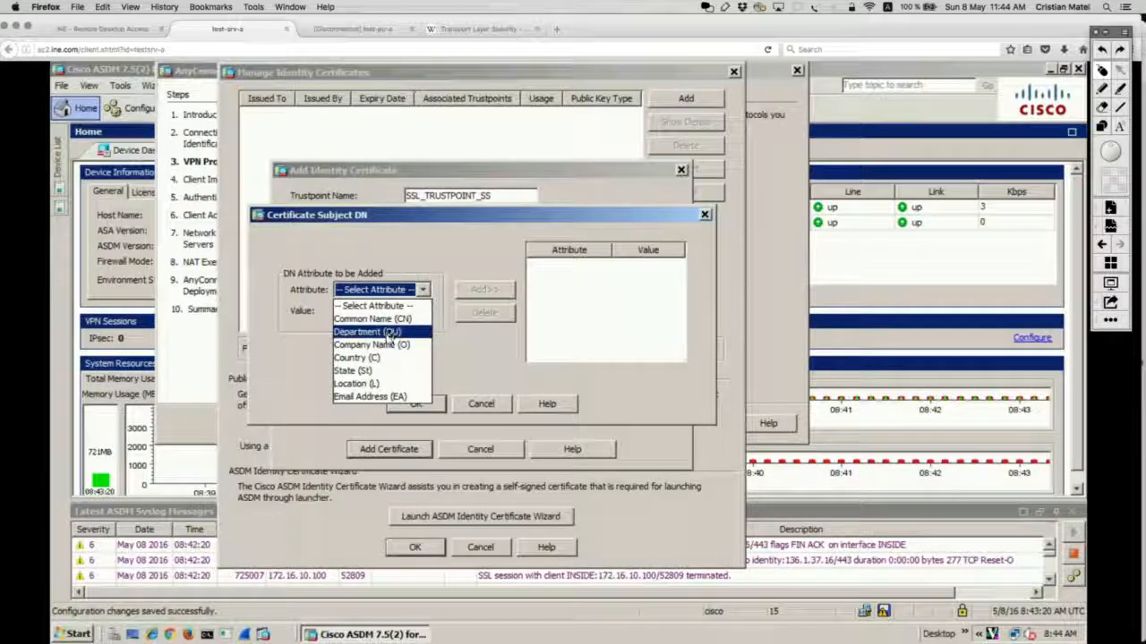
click(484, 406)
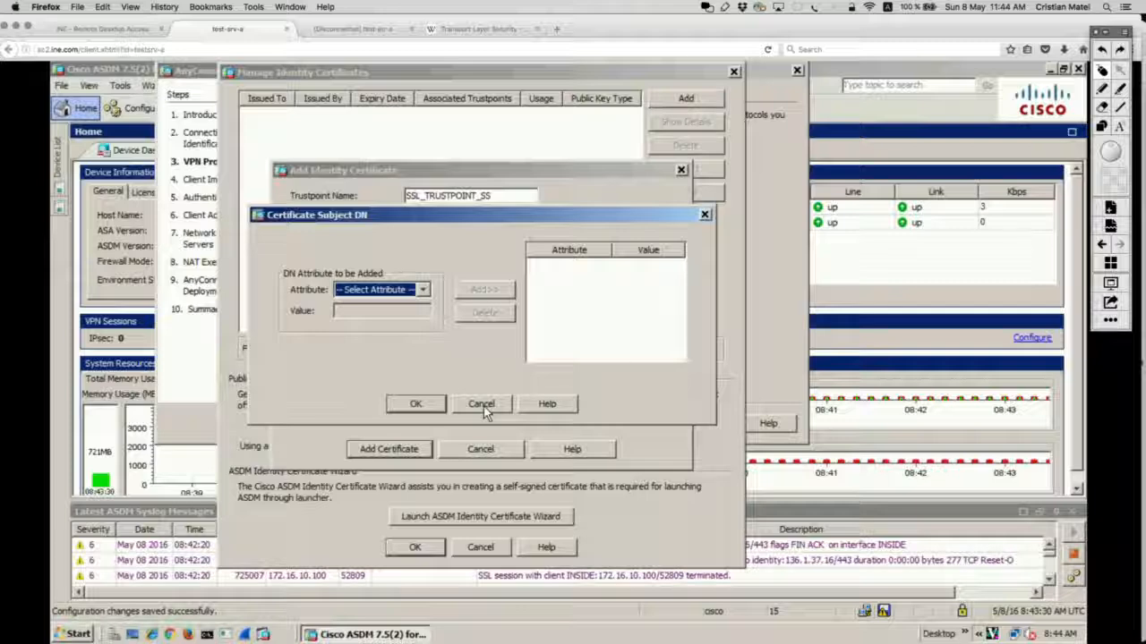
click(484, 406)
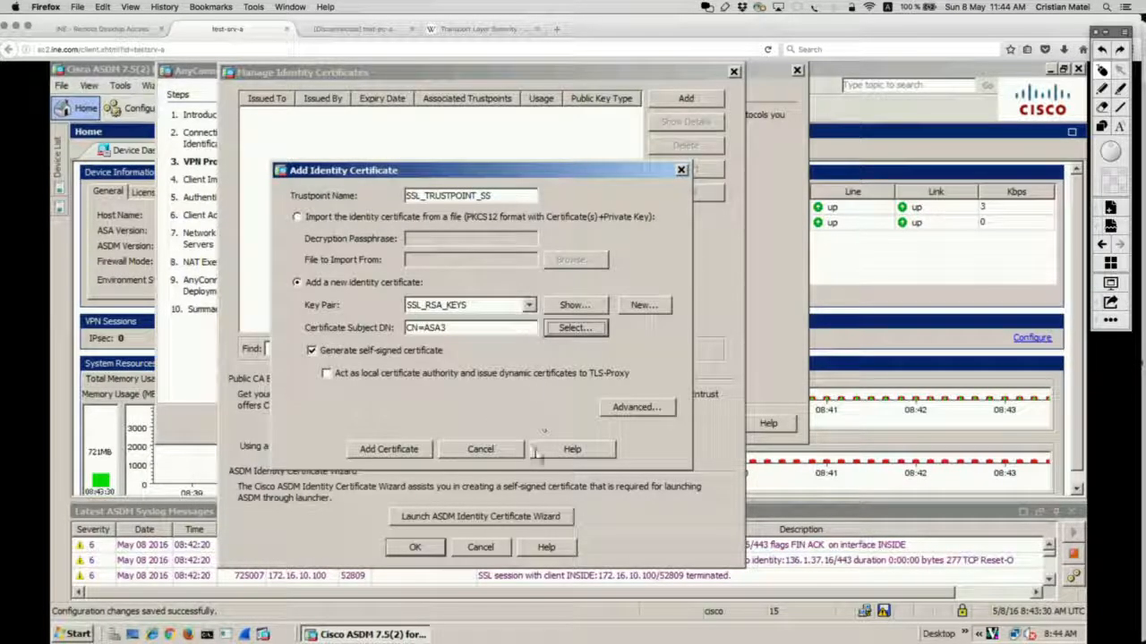
click(416, 444)
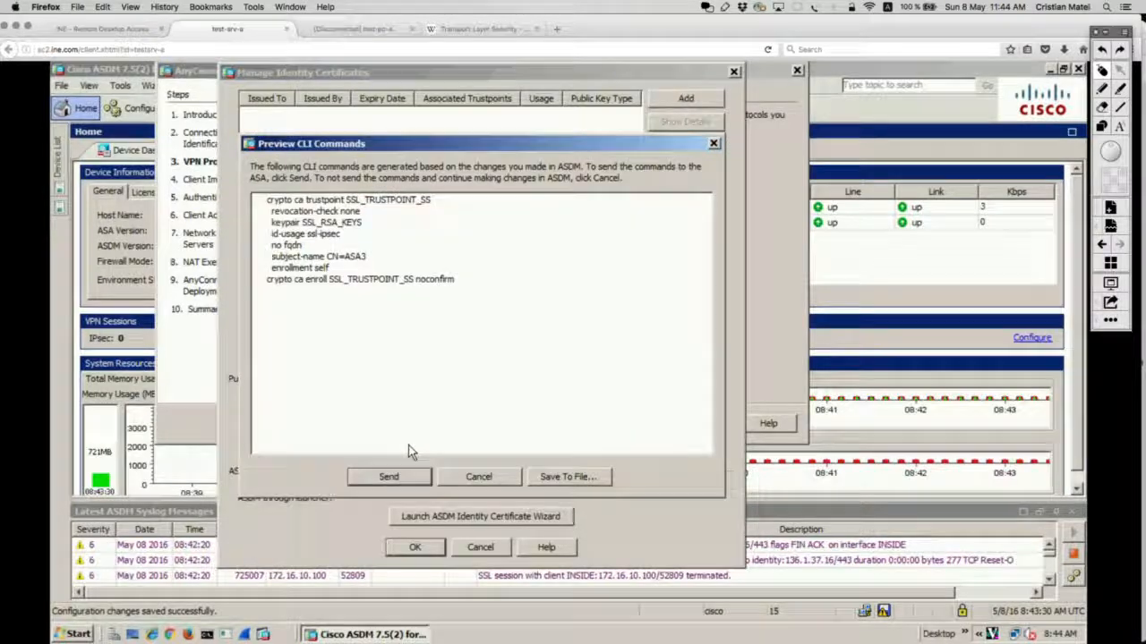
Step: Send the certificate CLI, acknowledge the SSL_TRUSTPOINT_SS enrollment, and close the certificate manager
click(391, 476)
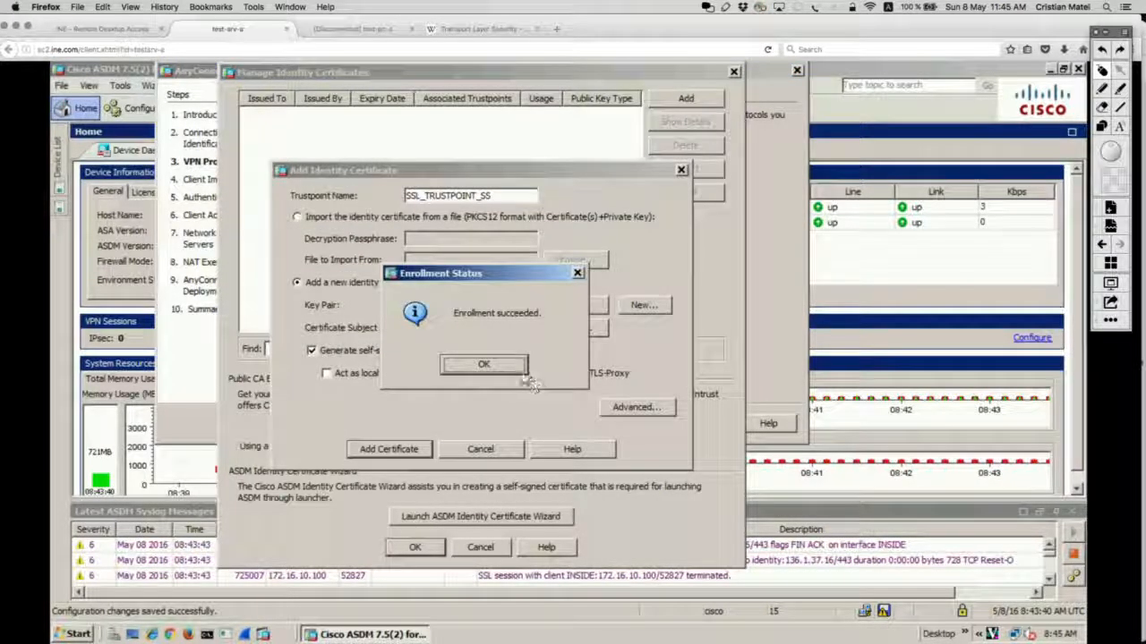
click(518, 367)
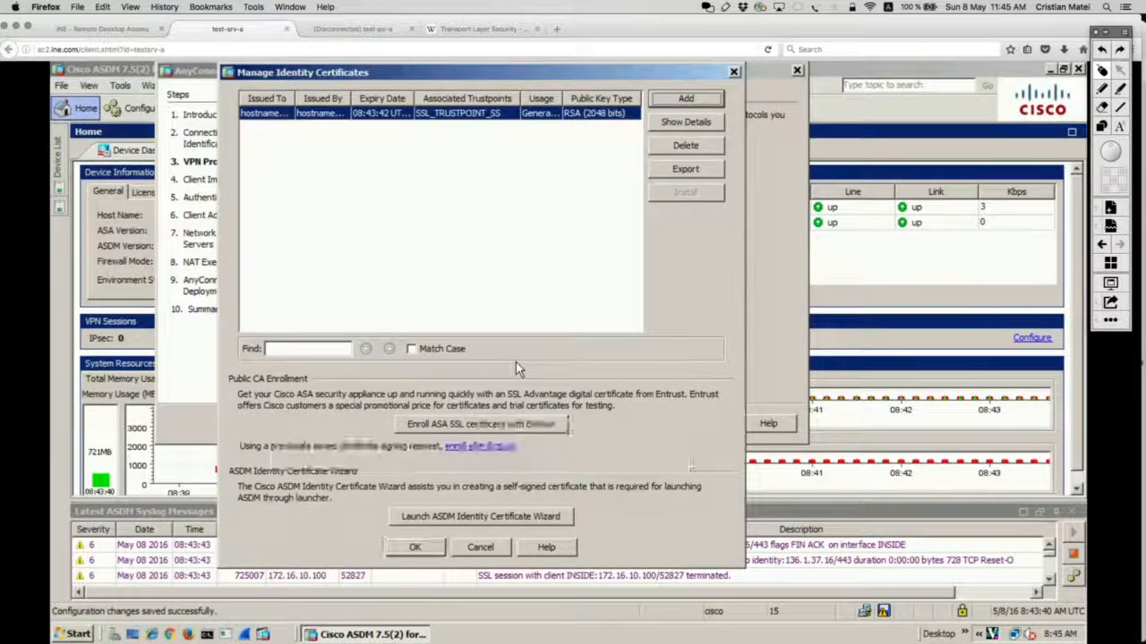
click(417, 546)
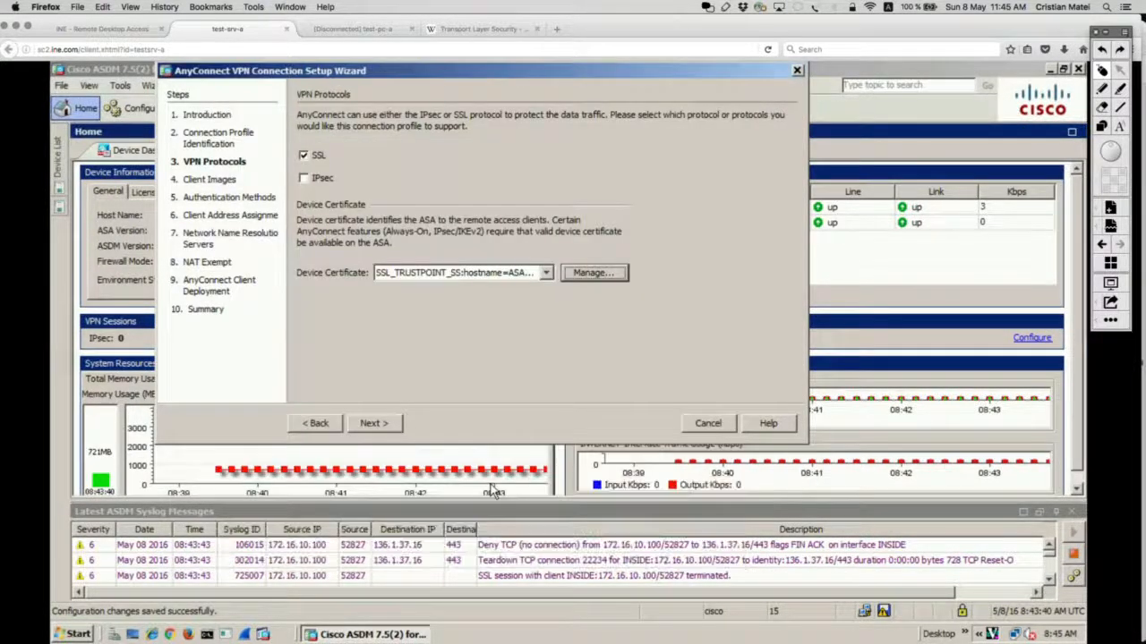
Step: Select SSL_TRUSTPOINT_SS as the device certificate and advance to Client Images
click(545, 273)
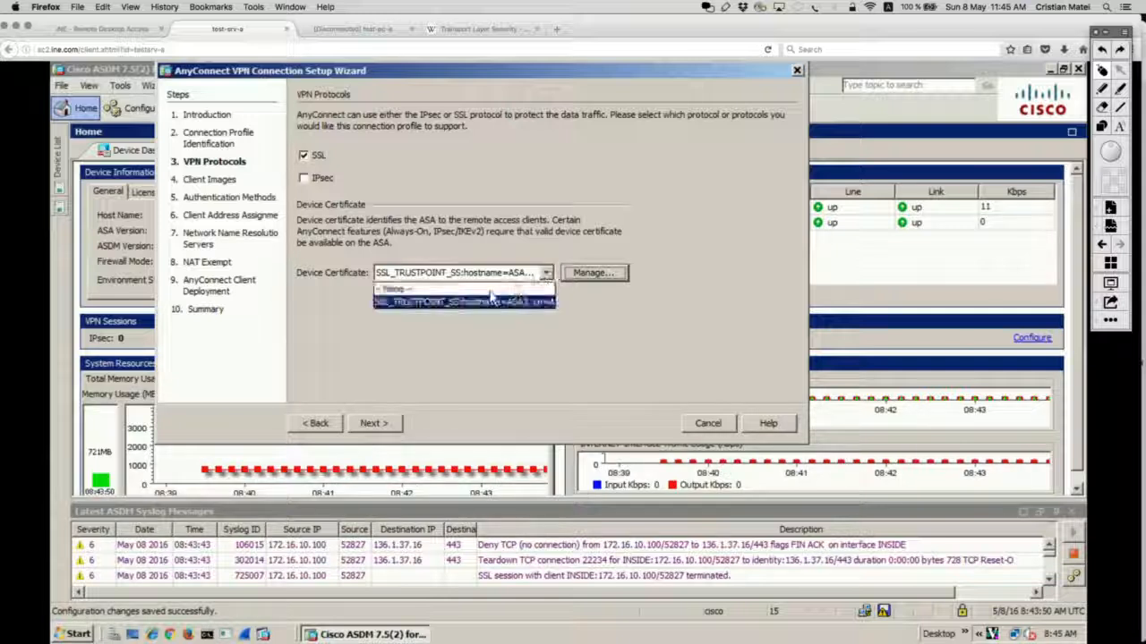
click(441, 300)
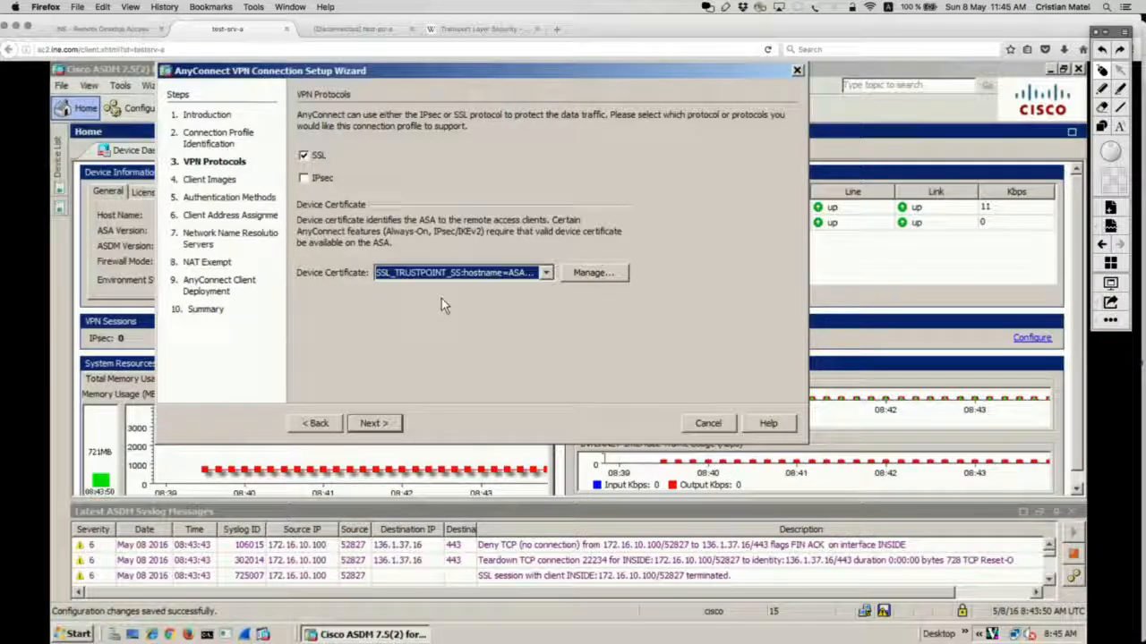
click(374, 426)
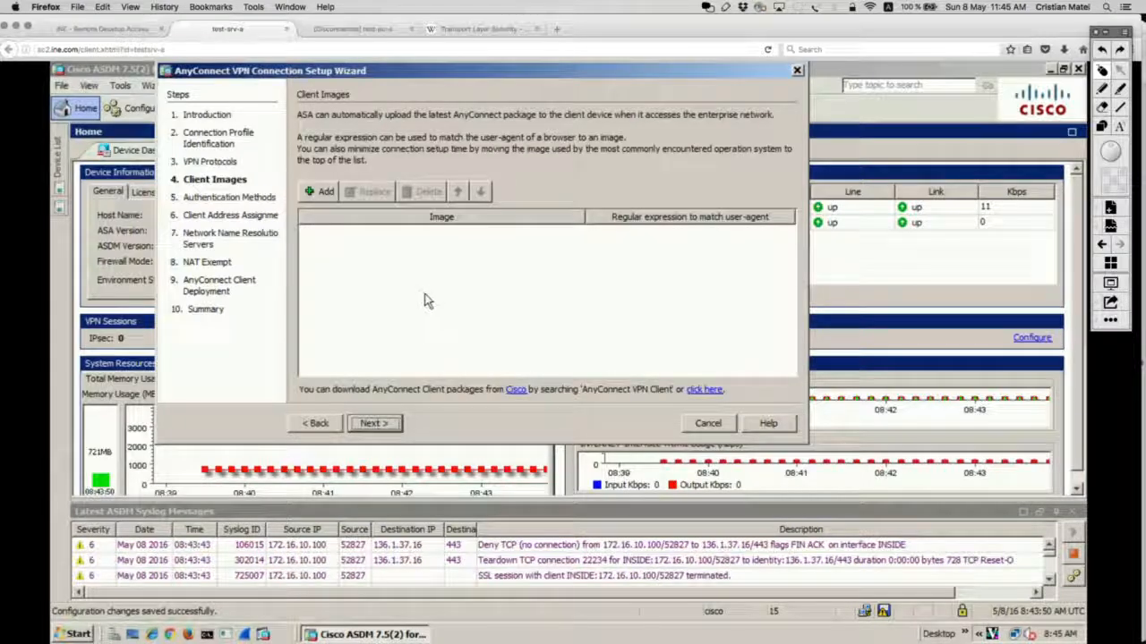
Step: Add disk0:/anyconnect-win-3.0.11042-k9.pkg from flash as the client image and continue to Authentication Methods
click(326, 192)
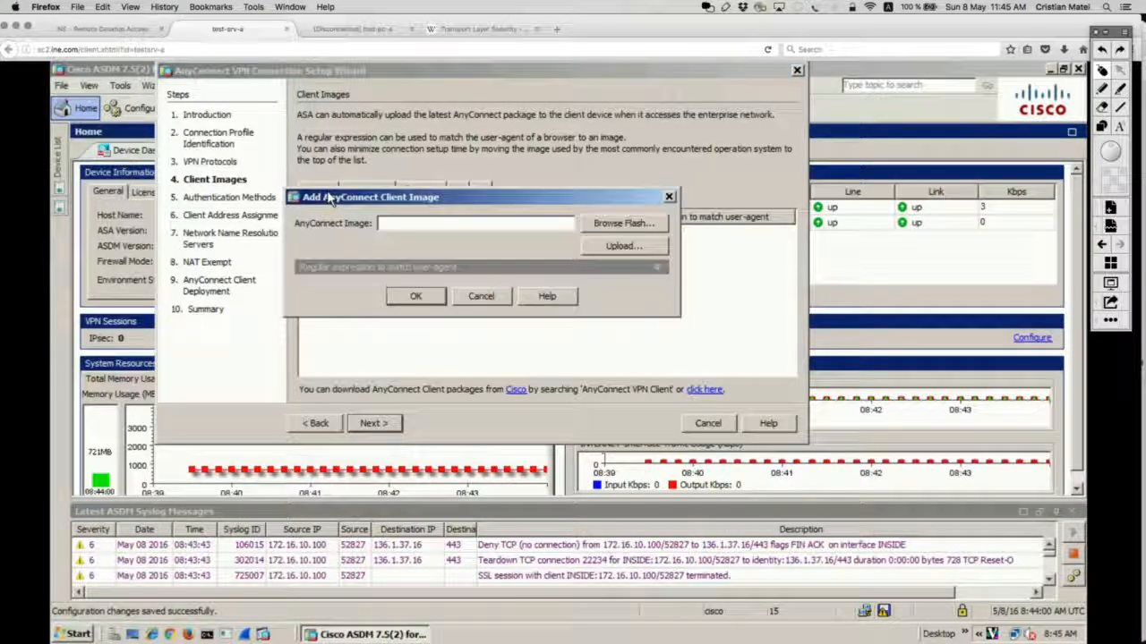
click(648, 224)
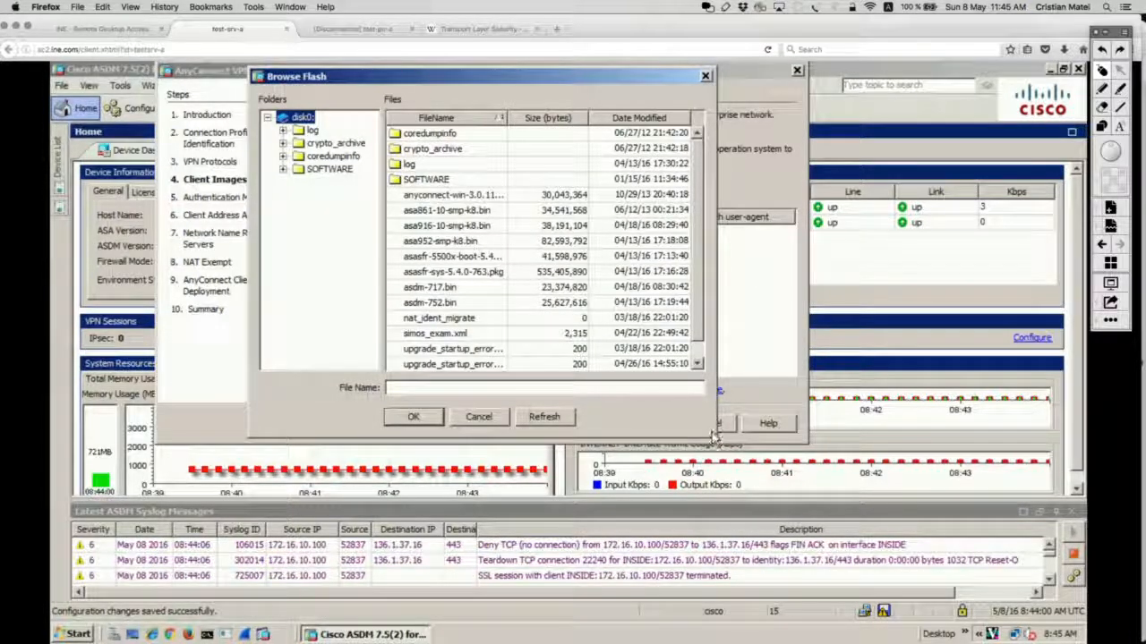
drag(723, 437, 872, 445)
drag(876, 404, 880, 407)
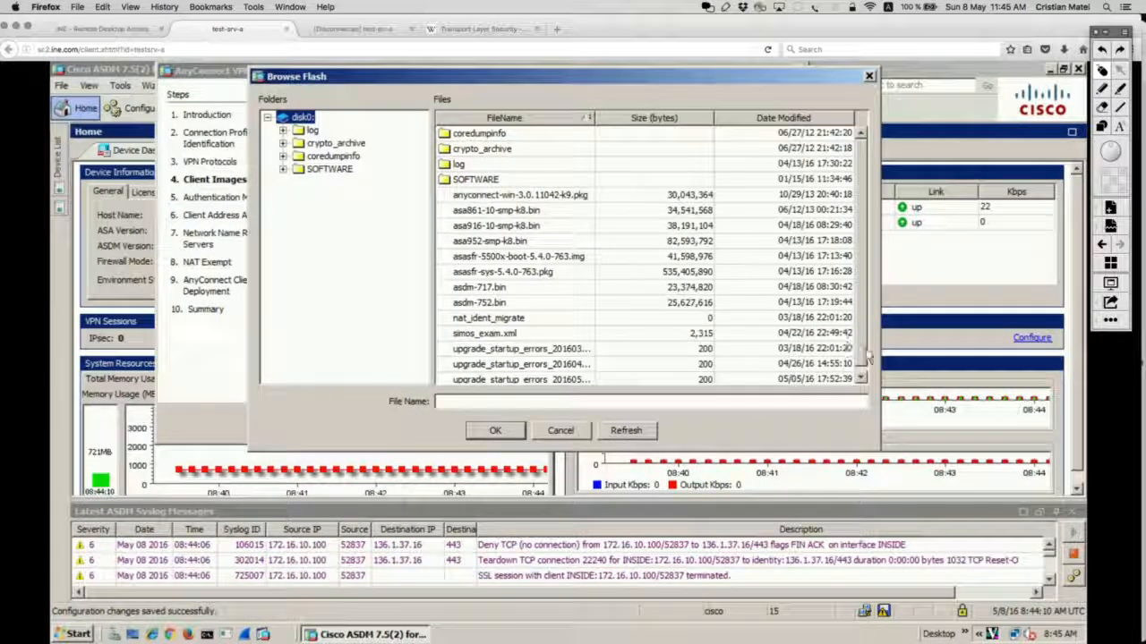
click(574, 197)
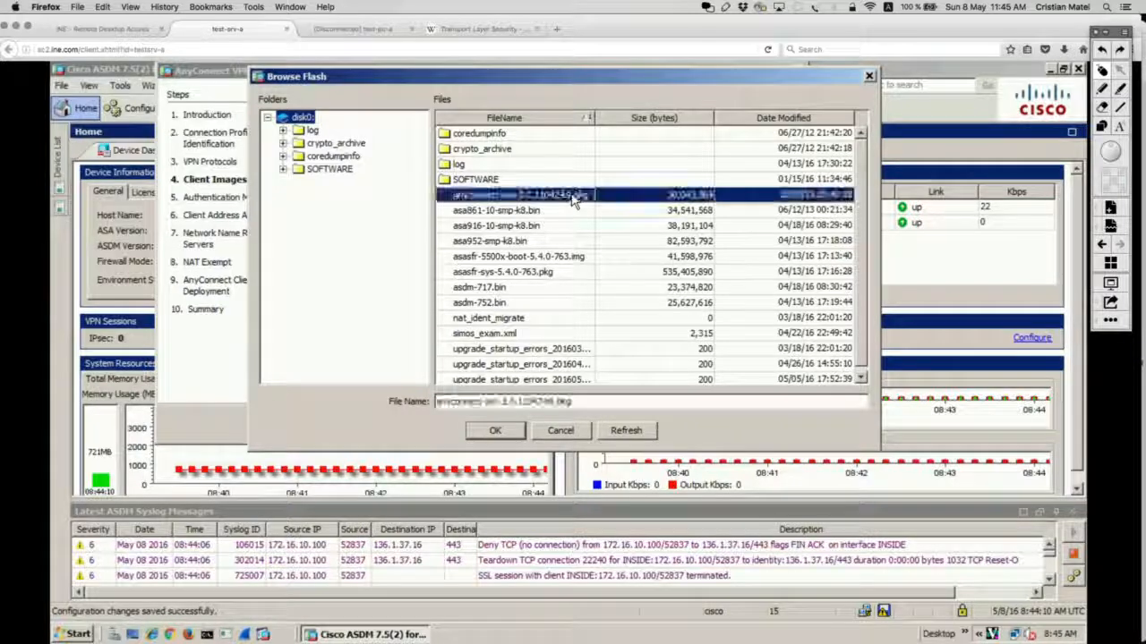
click(494, 429)
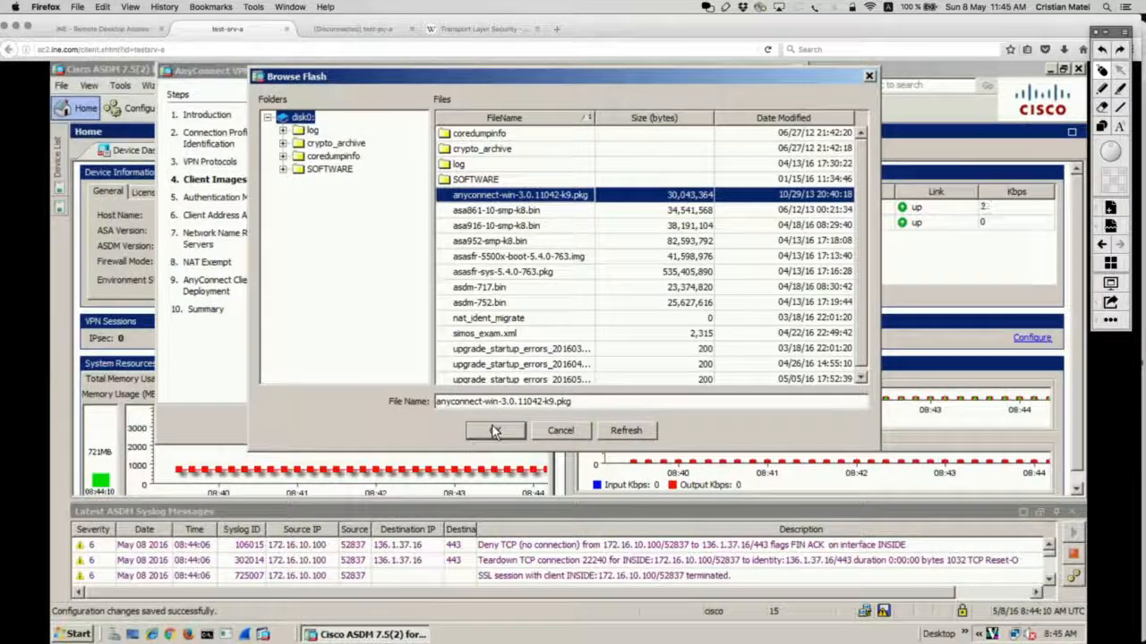
click(425, 298)
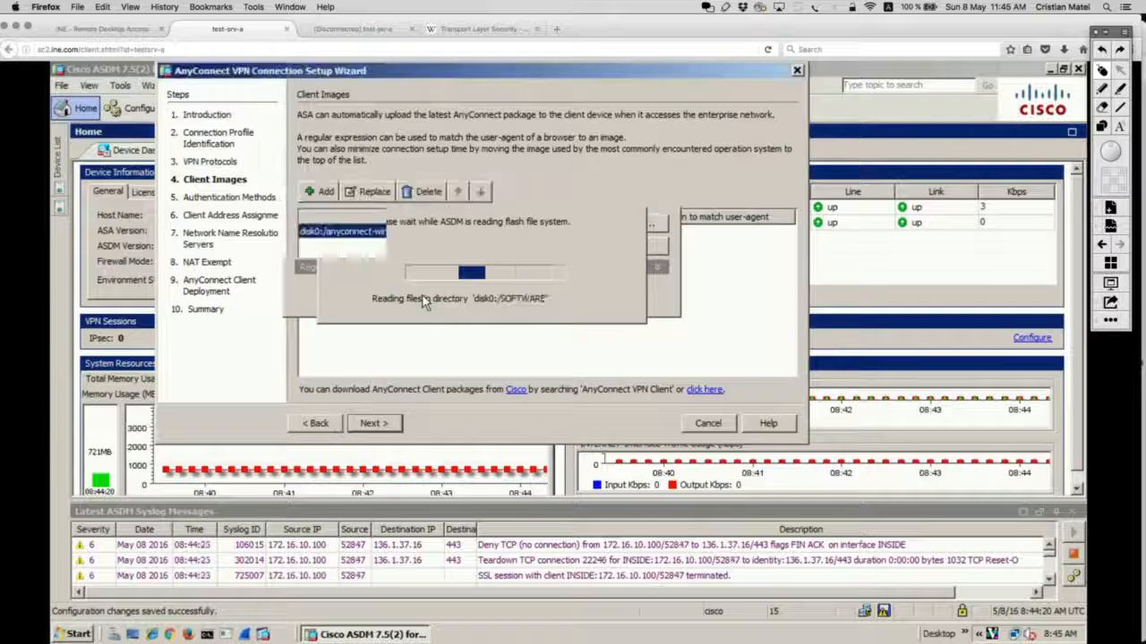
click(376, 425)
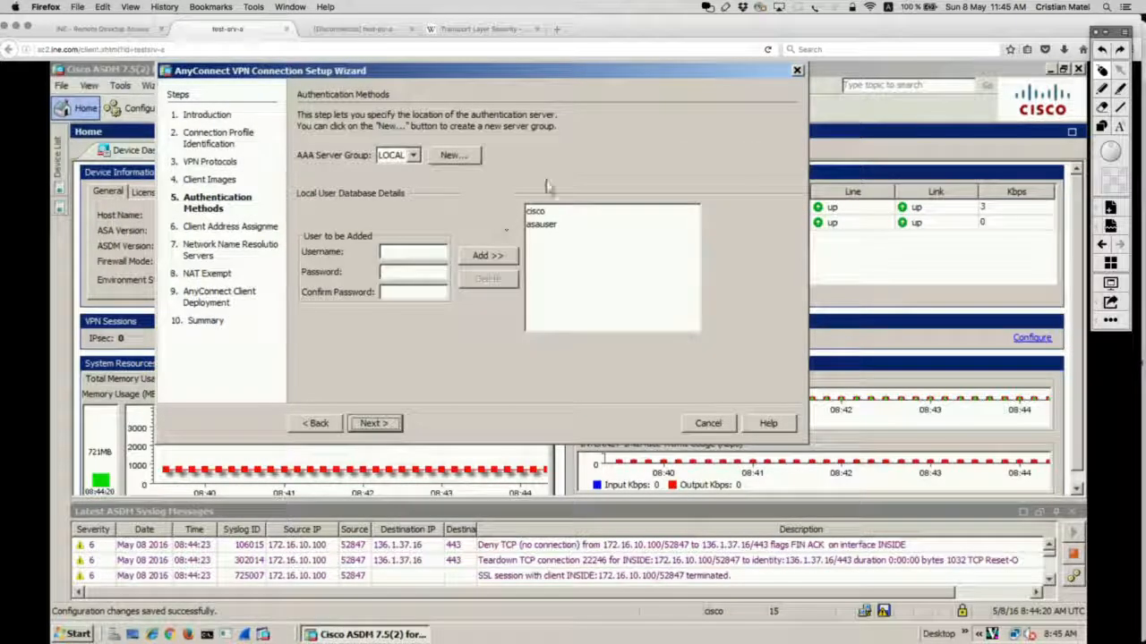
Step: Keep LOCAL as AAA server group, add a local VPN user with its password, and continue
click(414, 156)
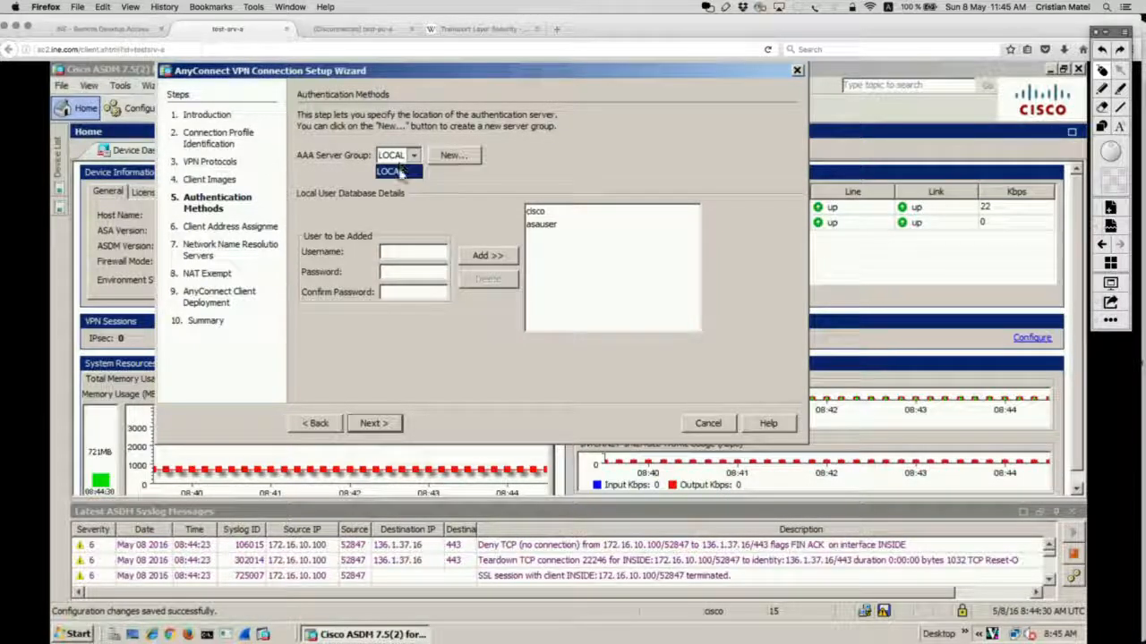
click(400, 173)
click(402, 252)
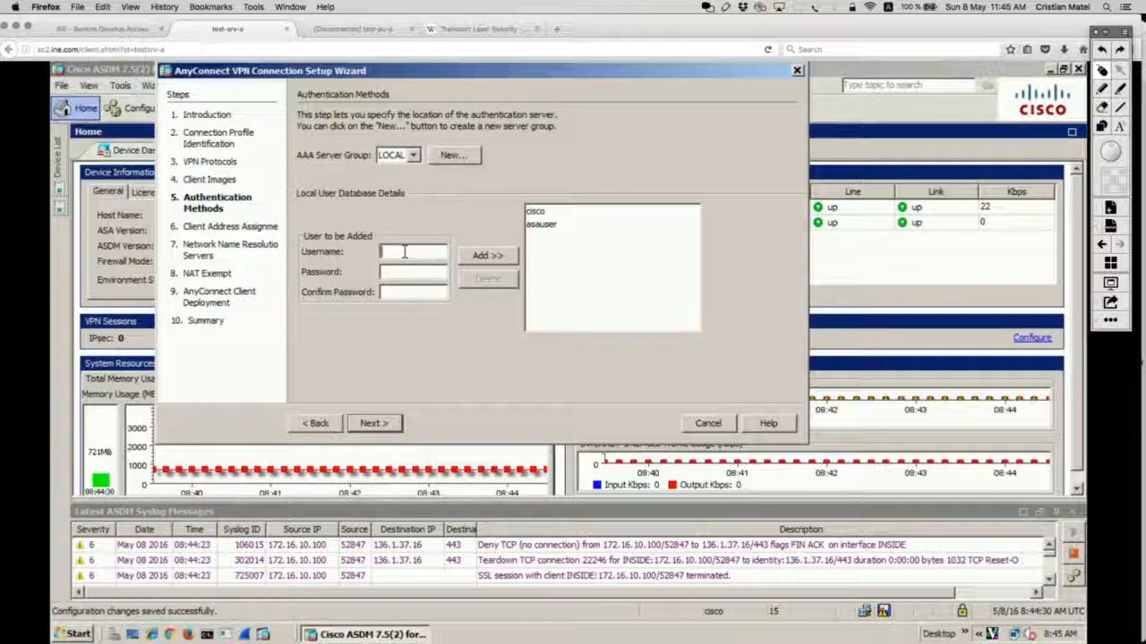
text(ssluser)
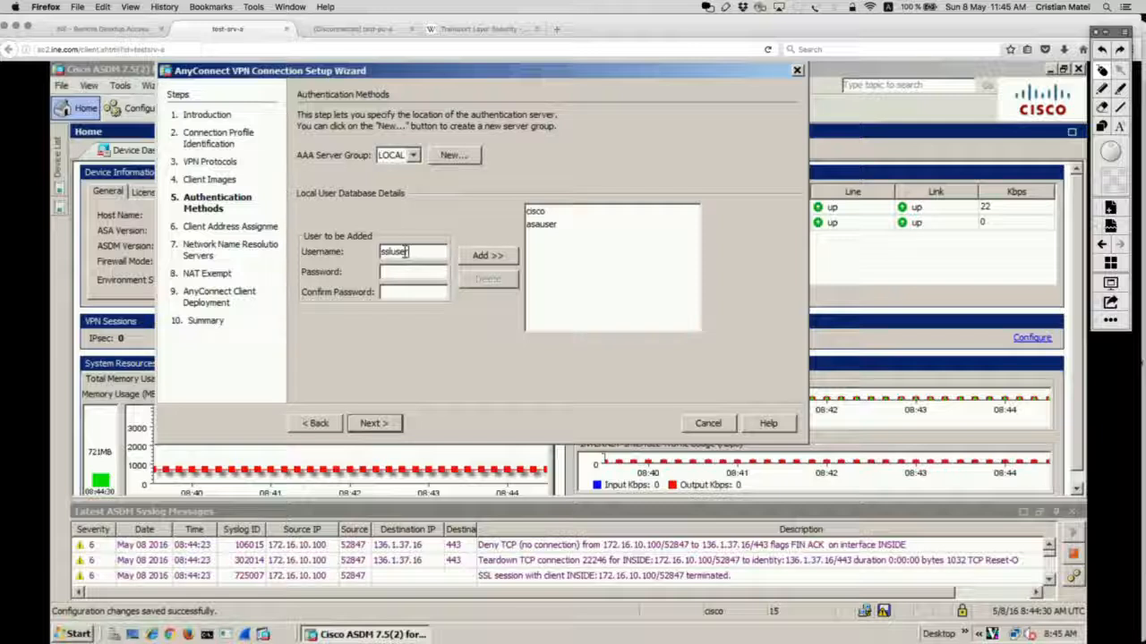
double_click(405, 252)
text(s)
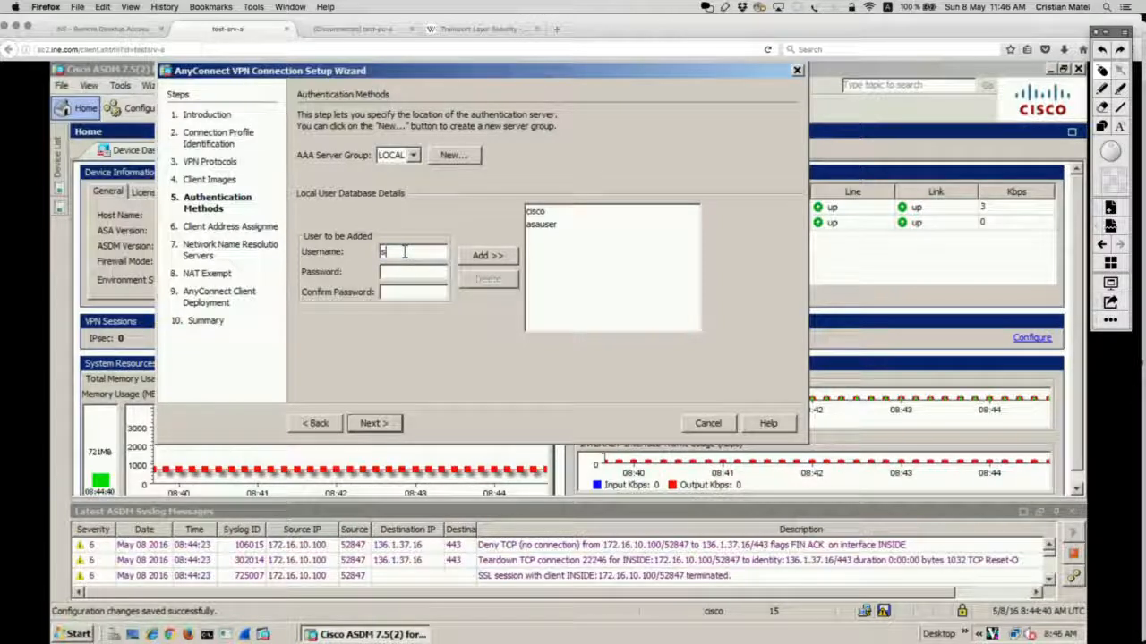
text(slvpnuser)
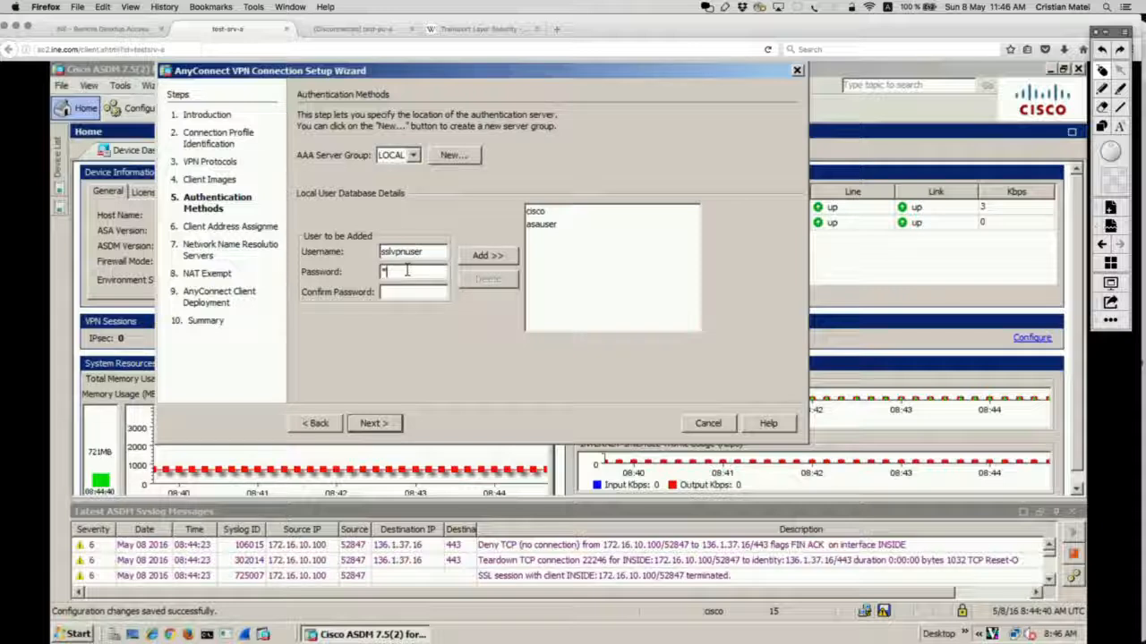
text(cisco)
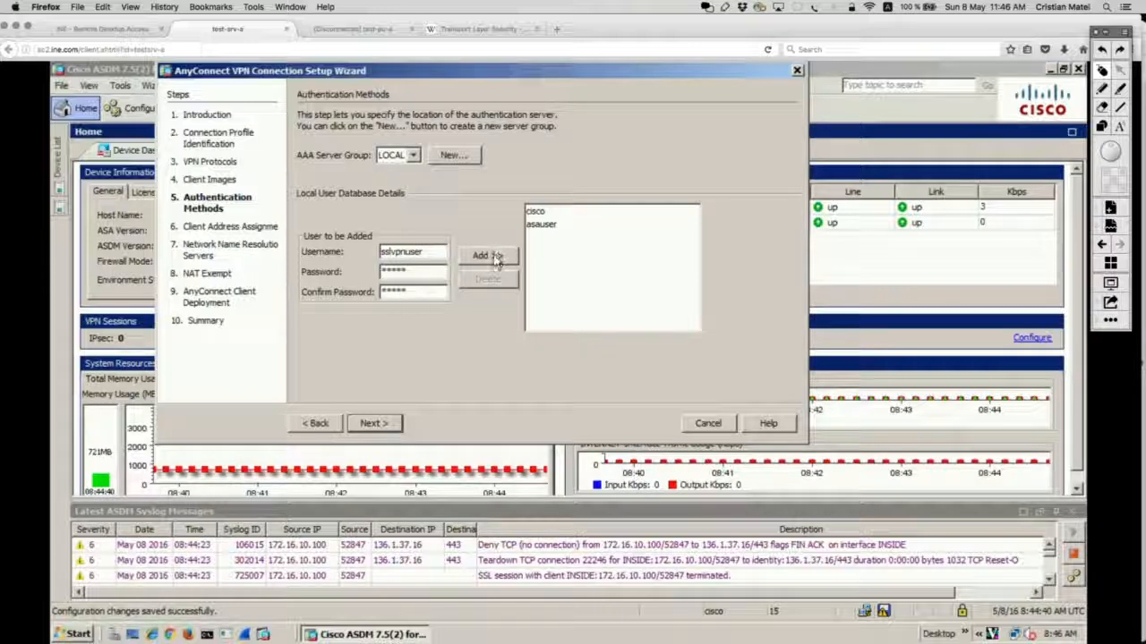
click(488, 256)
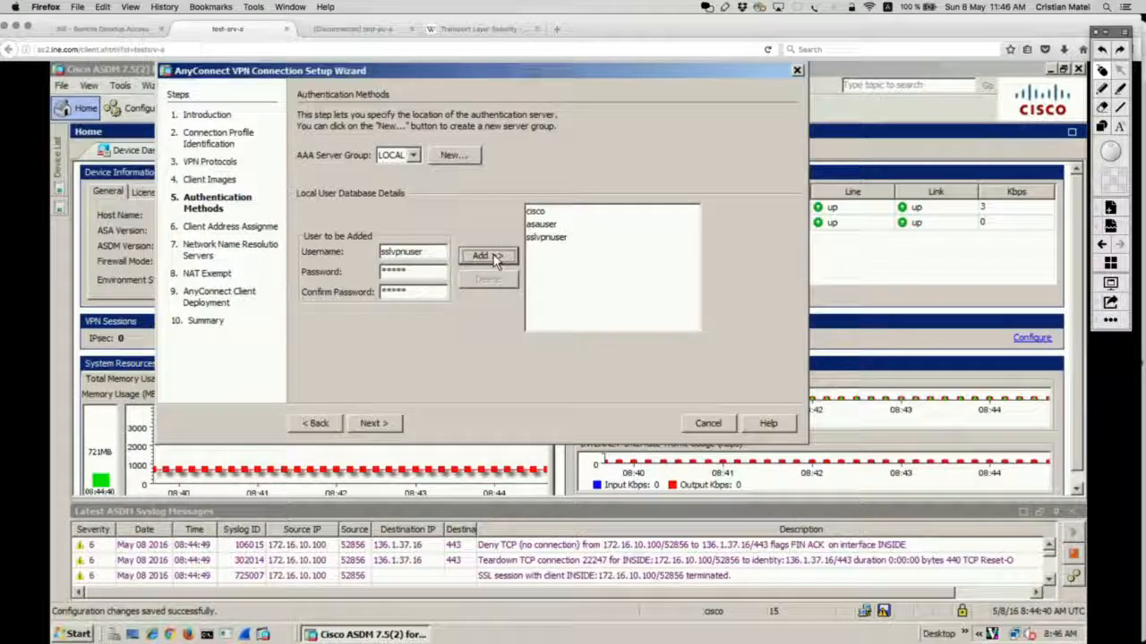
click(369, 424)
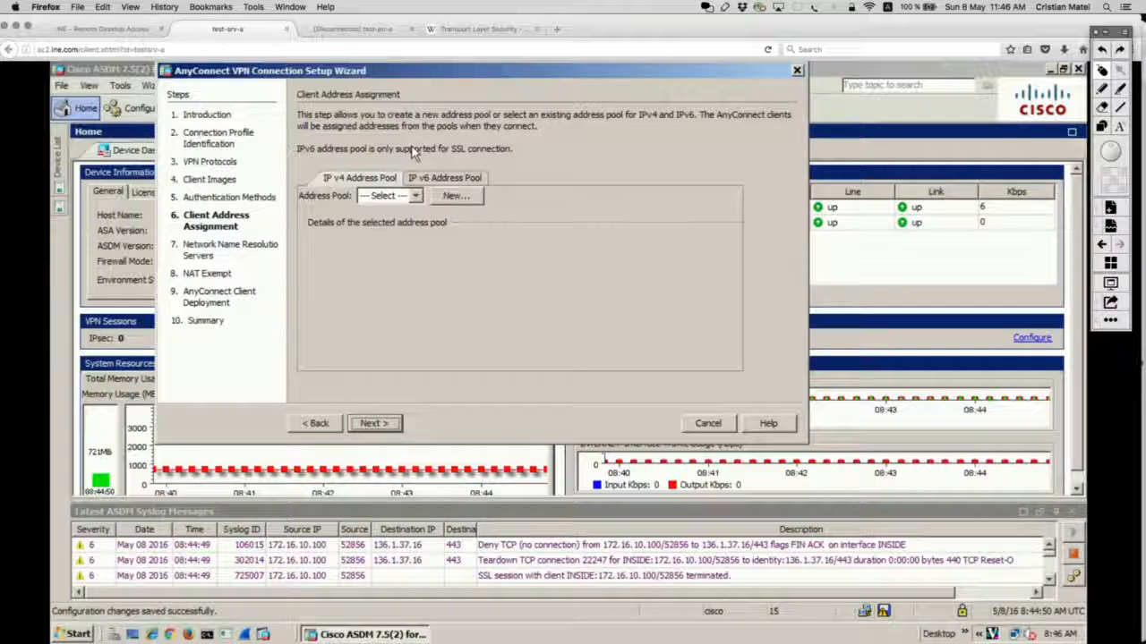
click(413, 197)
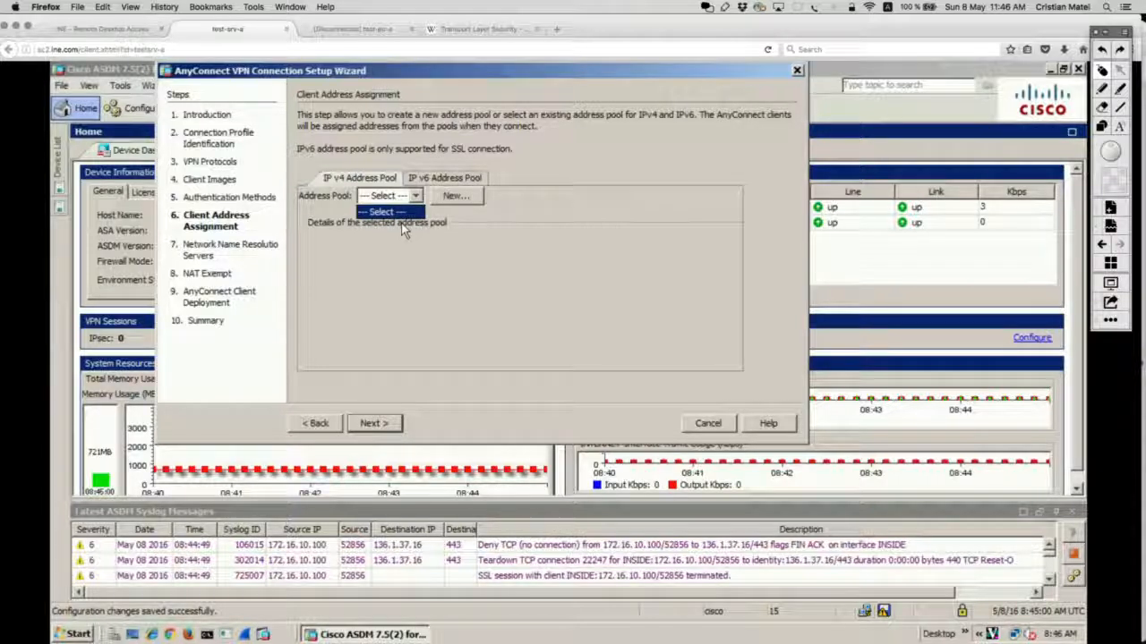
Step: Create pool POOL_ANYCONNECT from 192.168.1.1 to 192.168.1.255 with mask 255.255.255.0
click(455, 196)
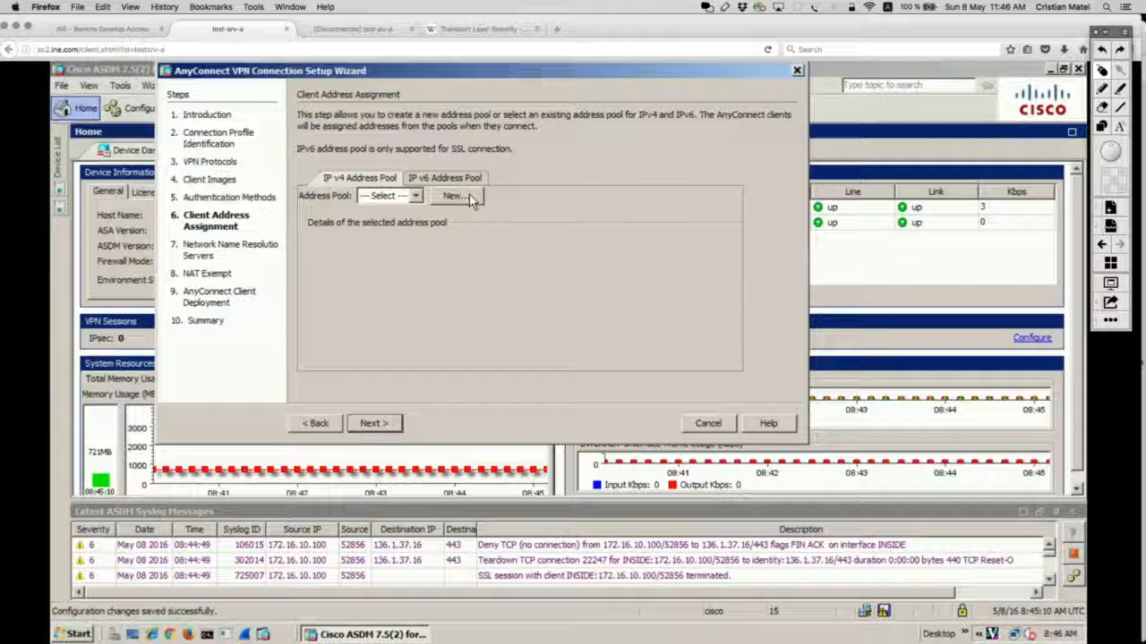
click(472, 197)
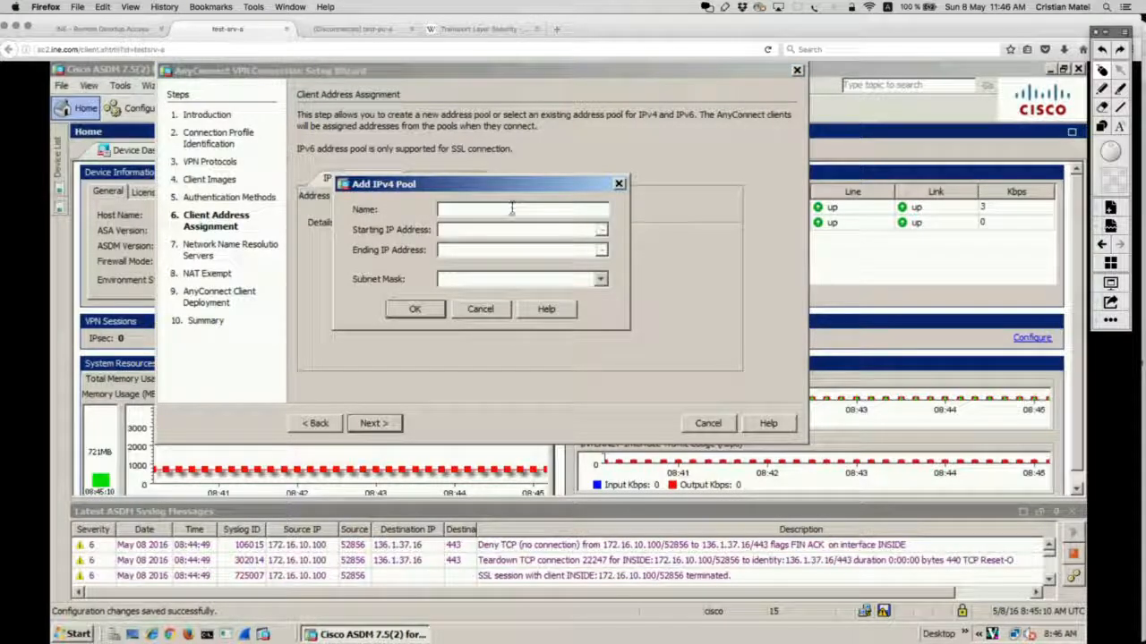
text(P)
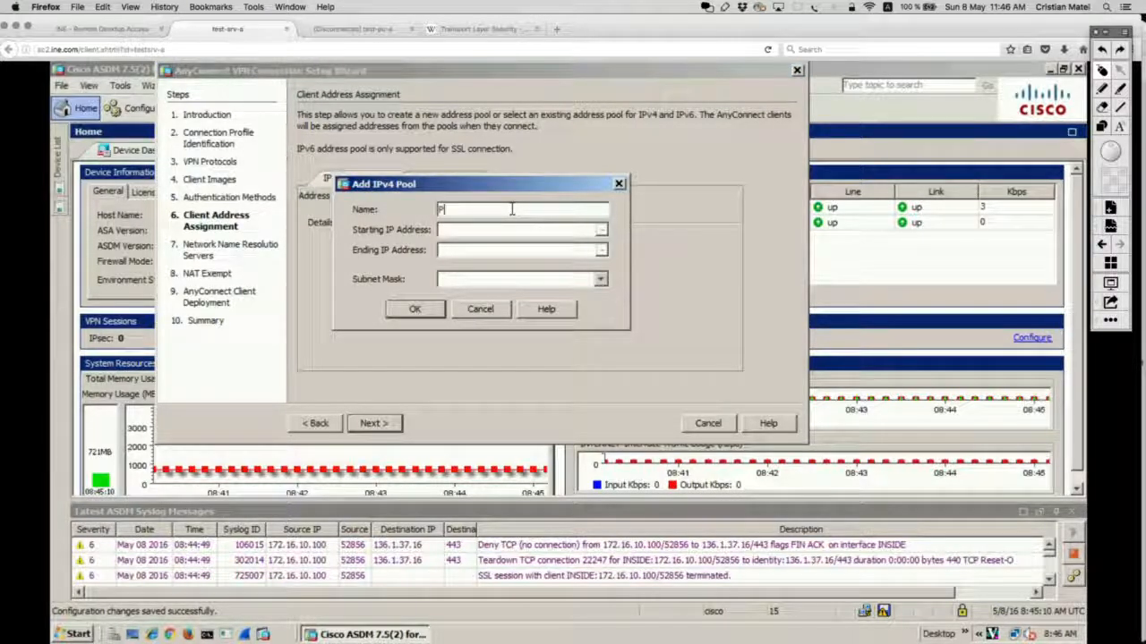
text(OOL_ANYCONNECT)
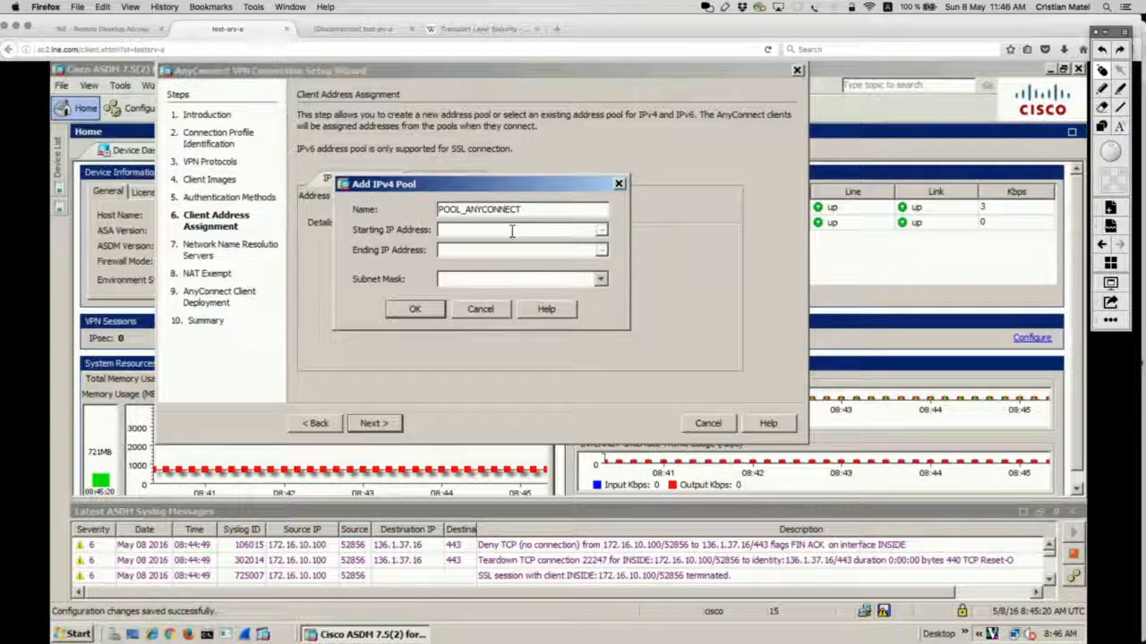
click(512, 230)
text(192.168.1.1)
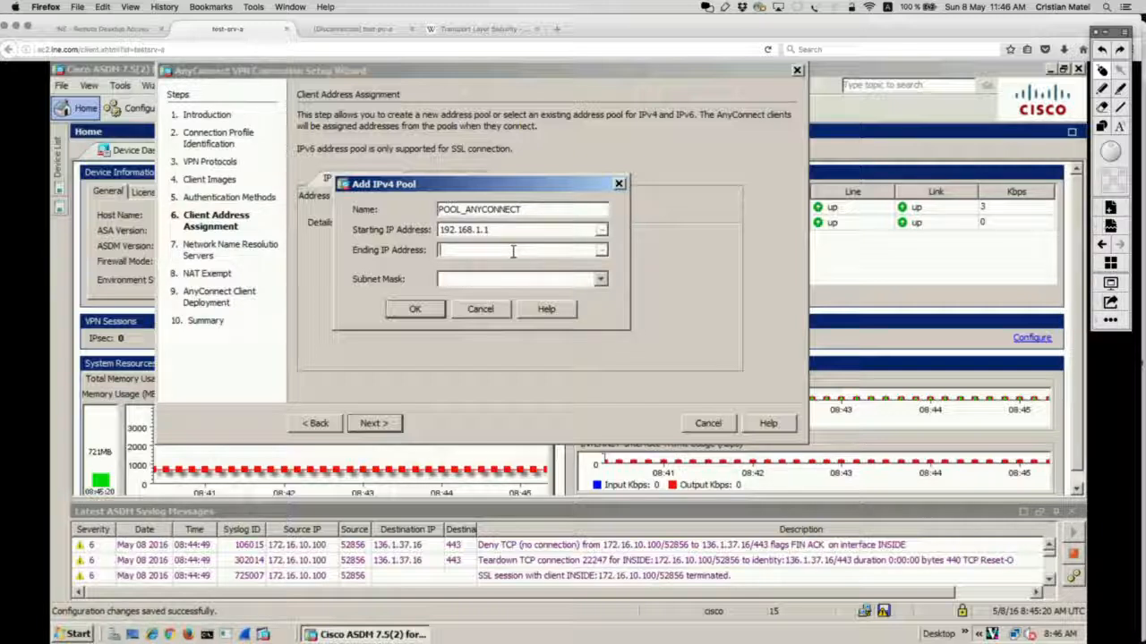
text(8.1.255)
click(517, 278)
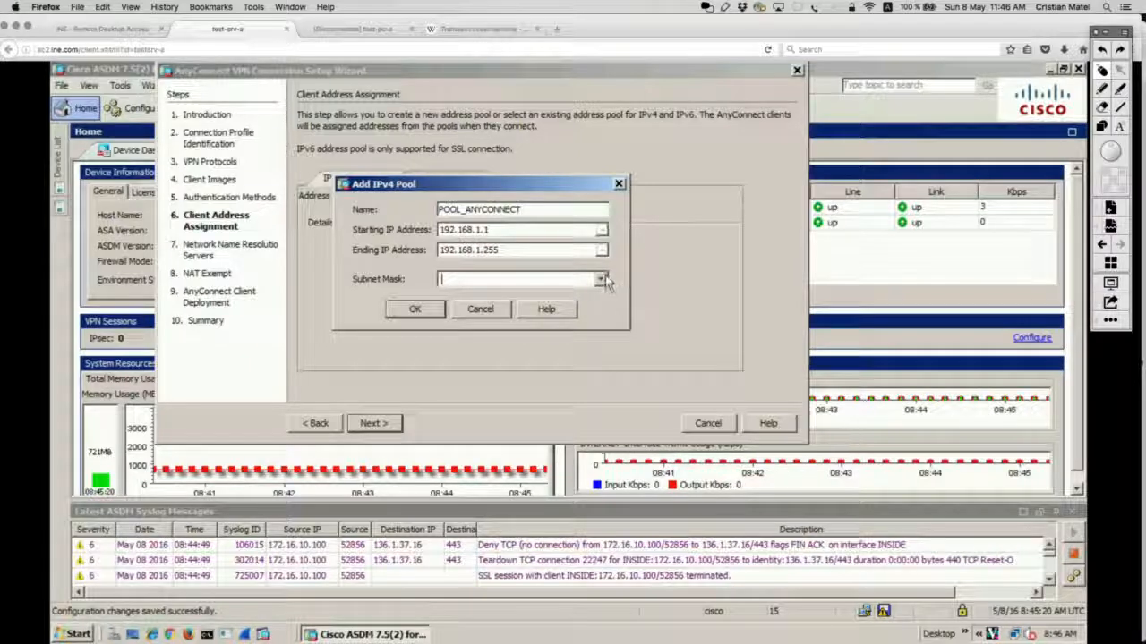
click(600, 280)
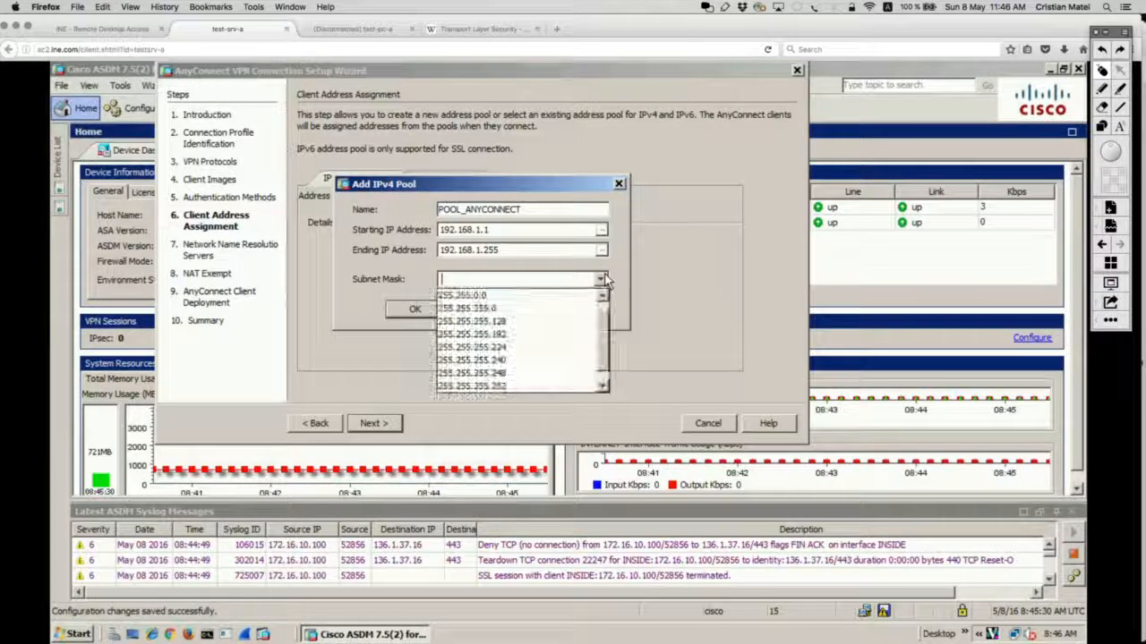
click(466, 309)
click(426, 309)
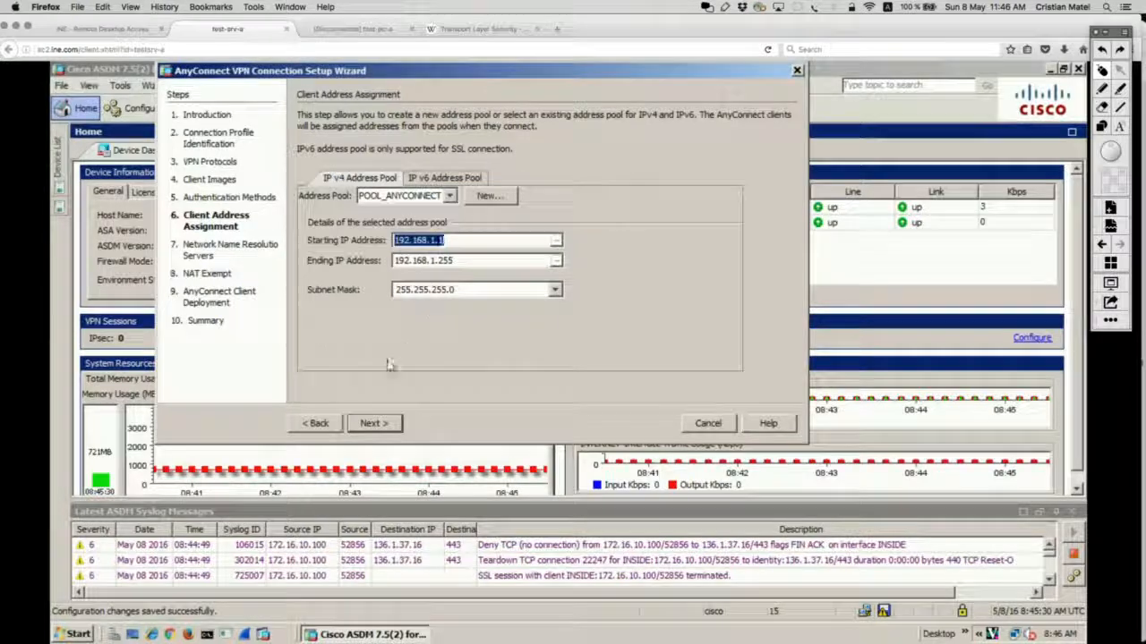
Step: Leave the DNS servers blank, decline the DNS warning, and skip NAT exemption through to the Summary
click(372, 422)
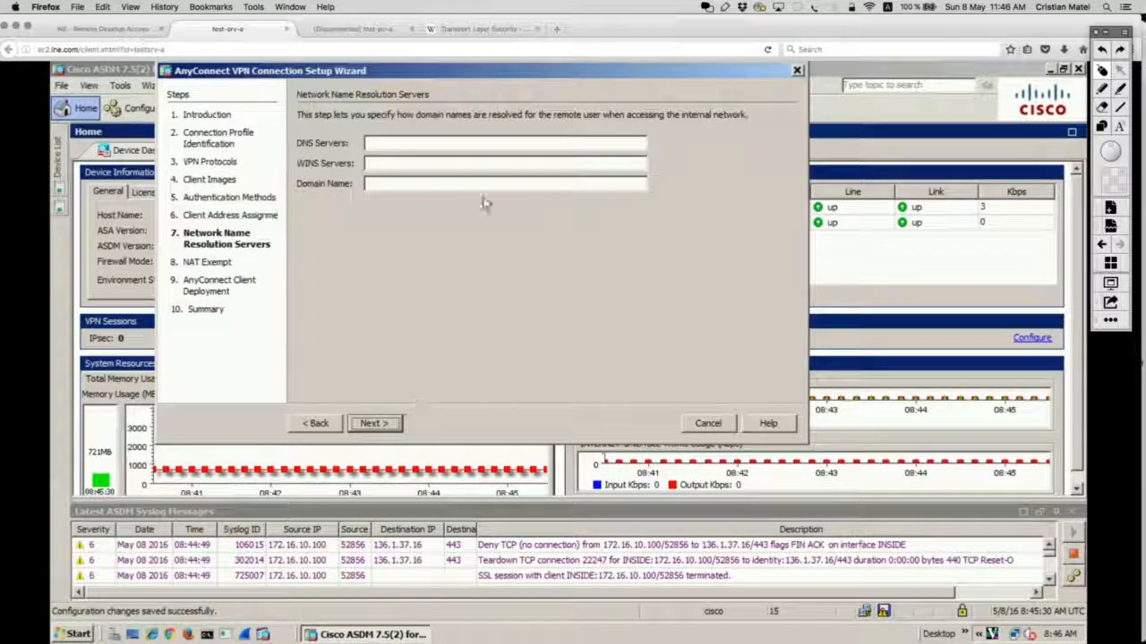
click(400, 145)
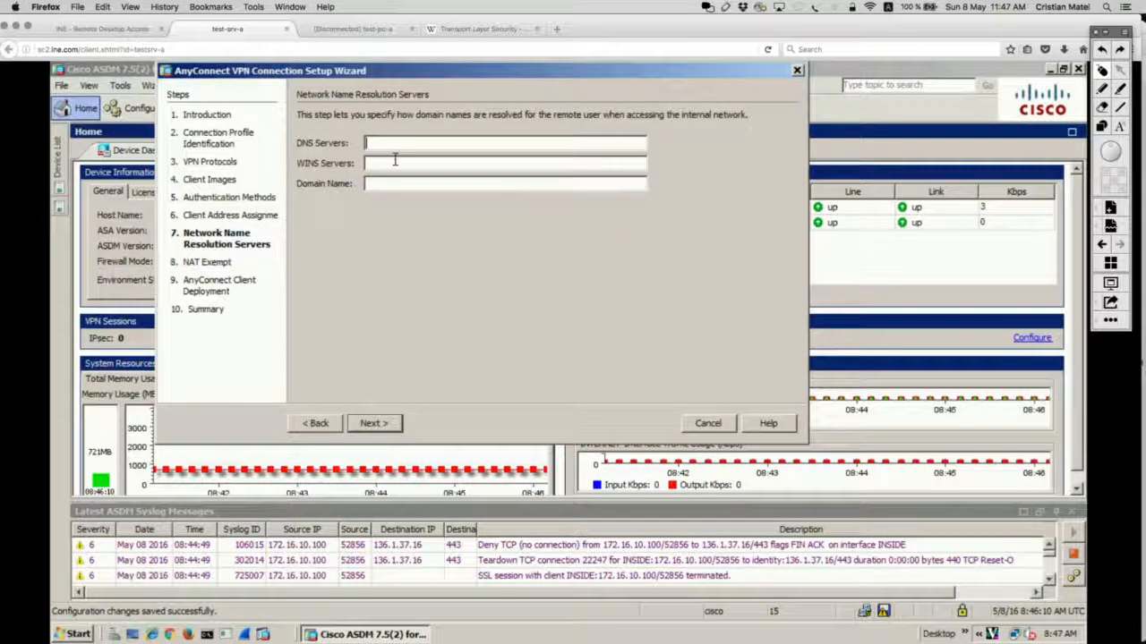
click(370, 425)
click(447, 304)
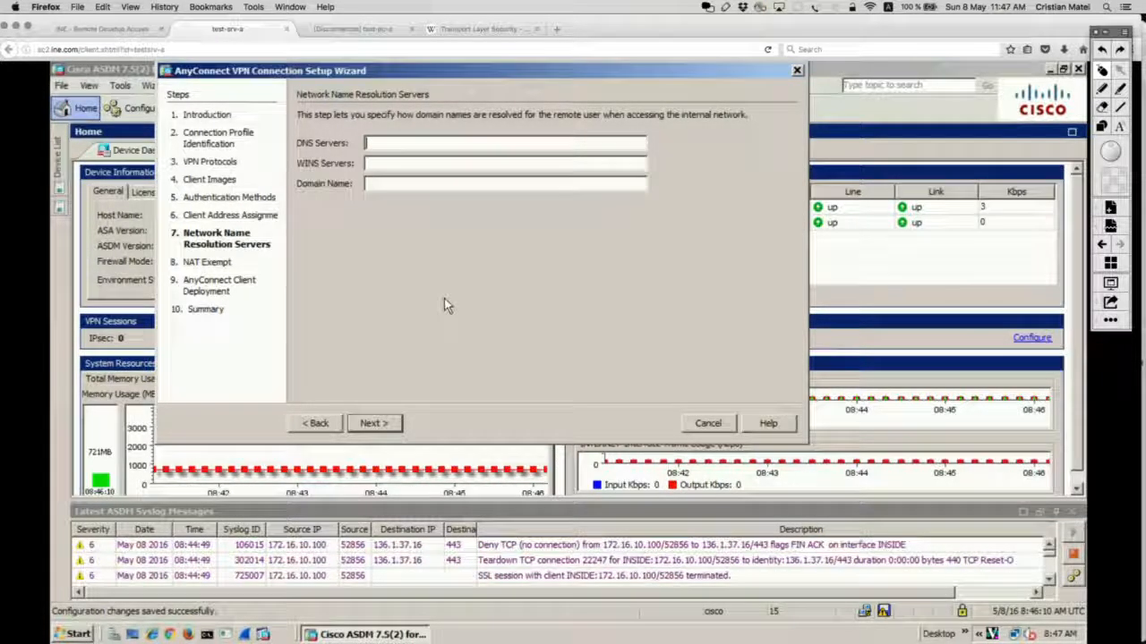
click(385, 424)
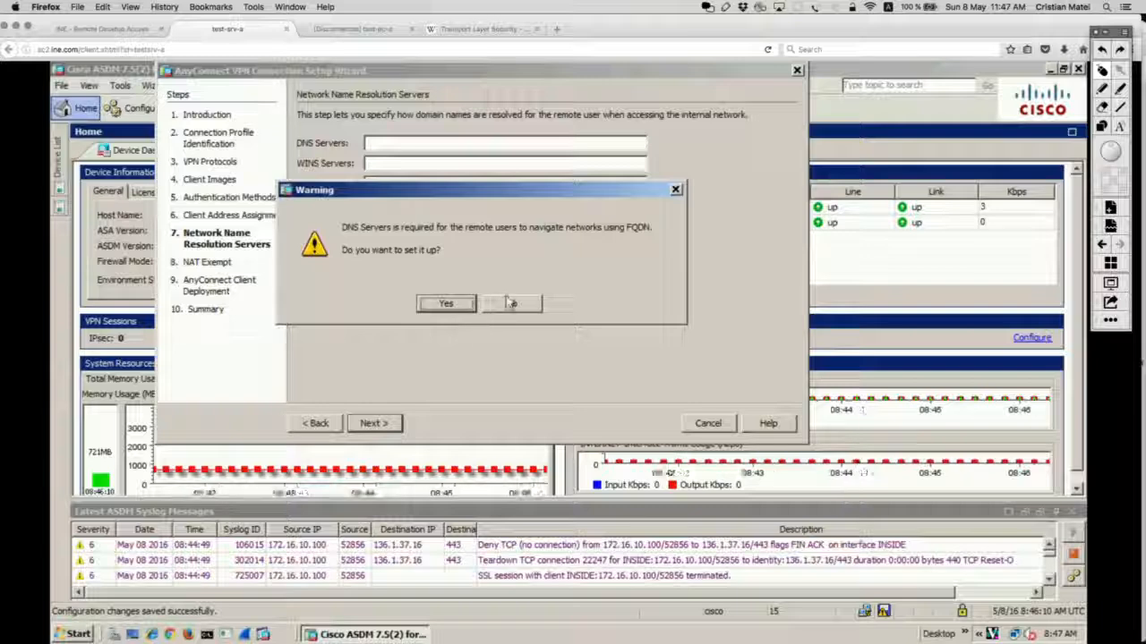
click(510, 303)
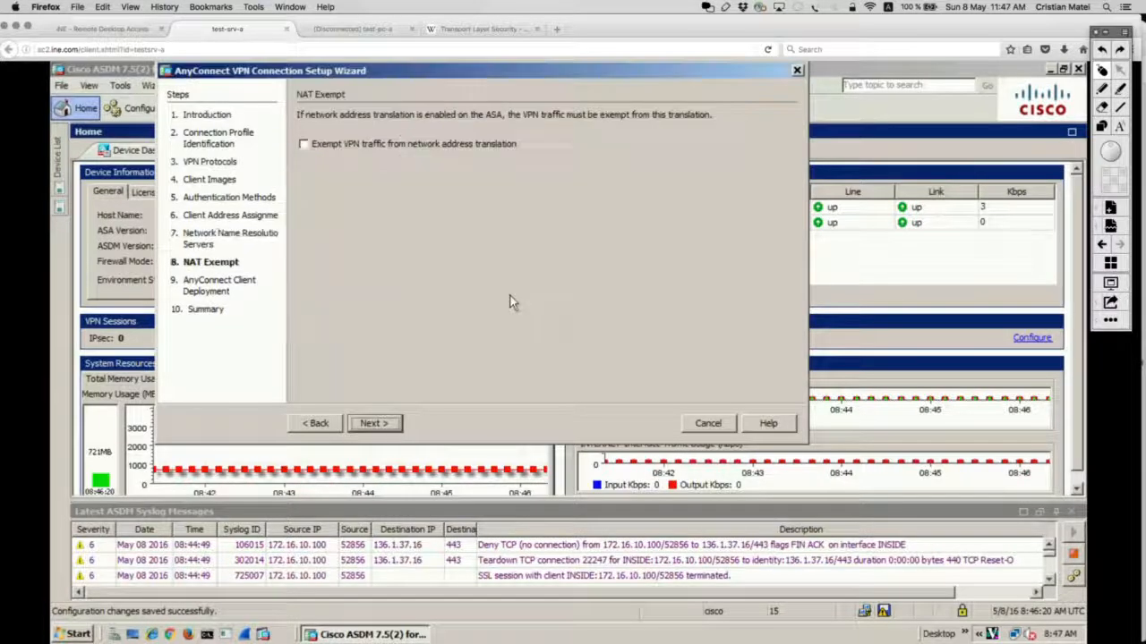
click(390, 426)
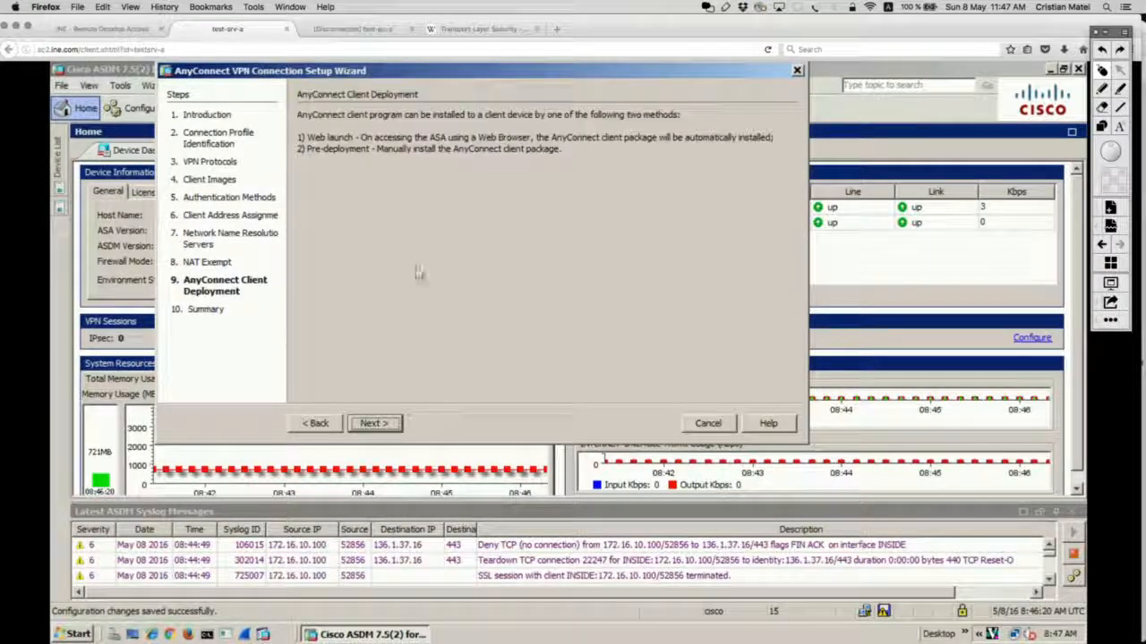
click(374, 424)
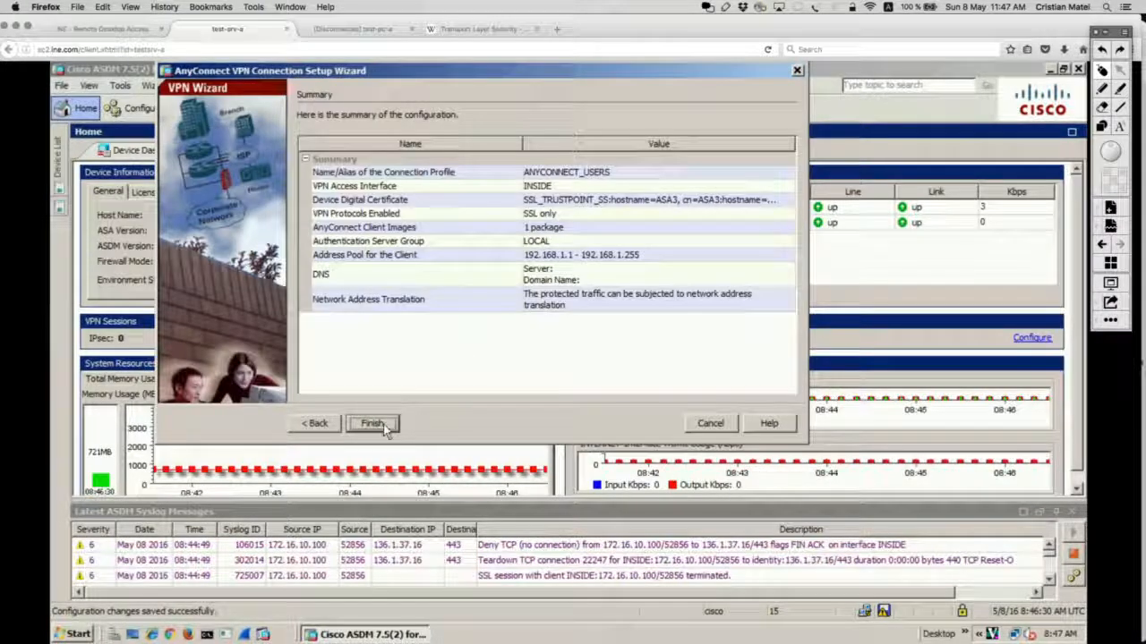
Step: Finish the wizard and copy all generated CLI commands from the Preview CLI Commands window
click(374, 424)
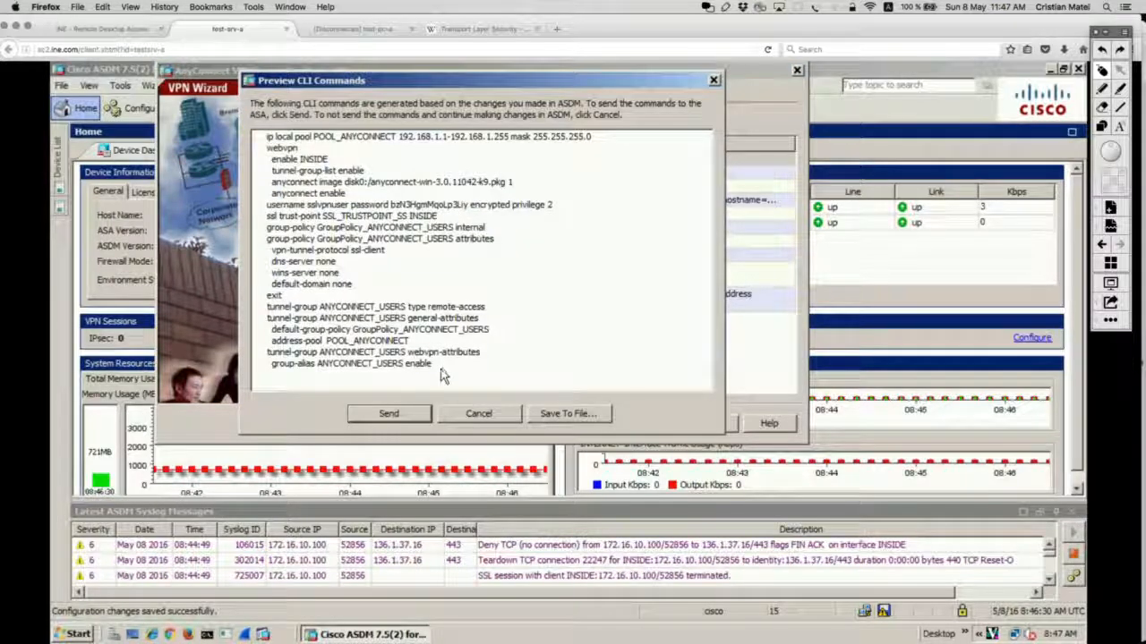
drag(433, 366, 226, 125)
key(super+c)
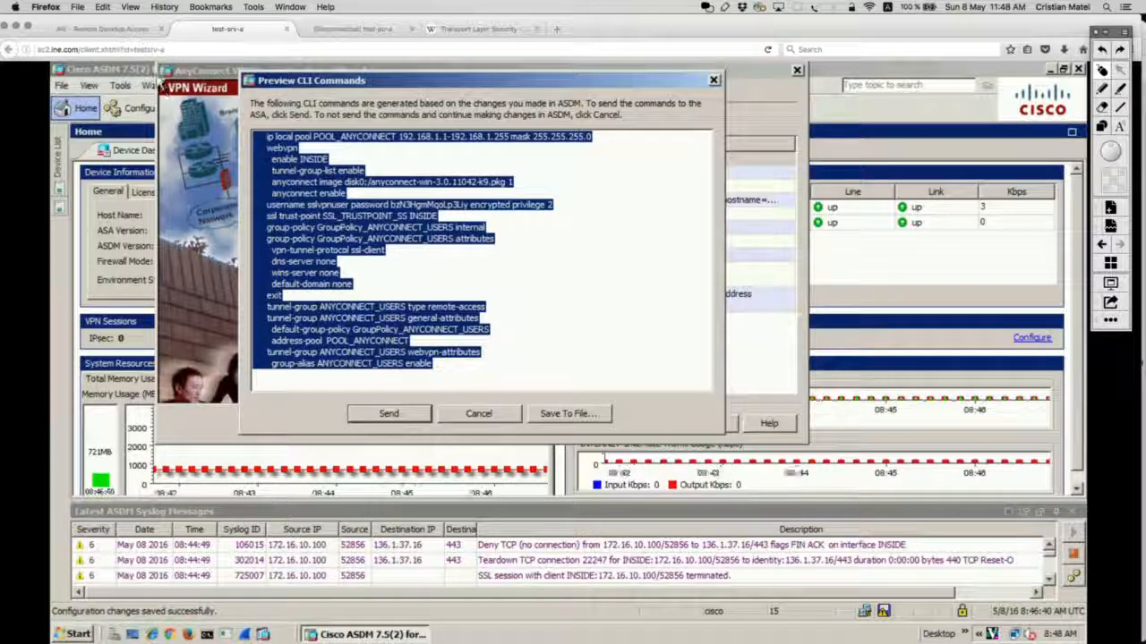
click(108, 29)
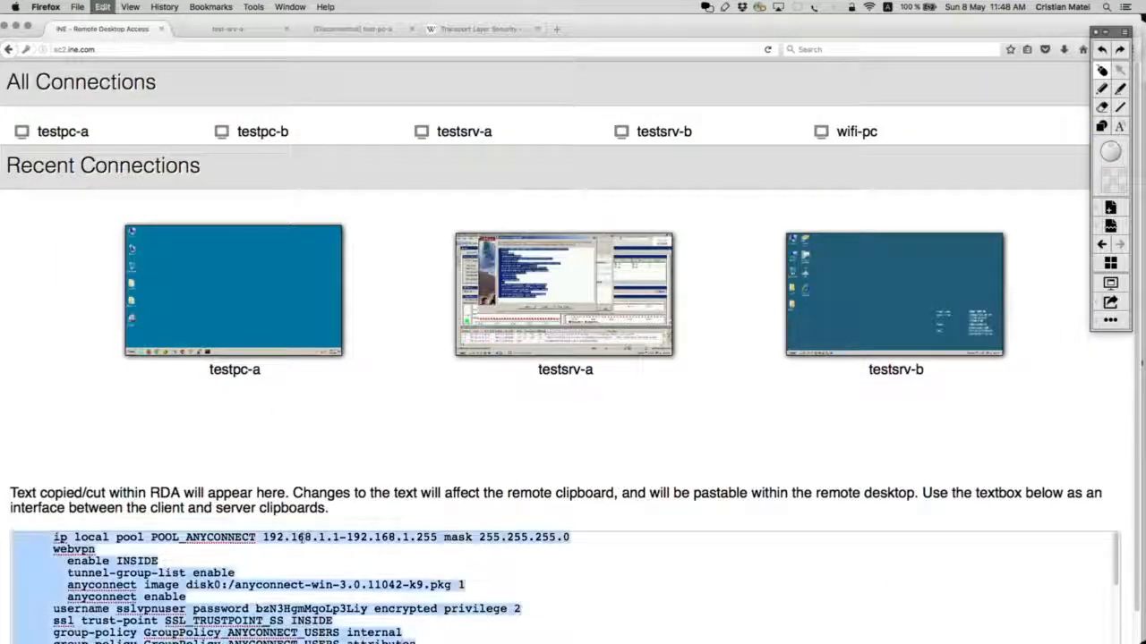
Step: Bring the TextEdit notes forward and enlarge the window
key(super+Tab)
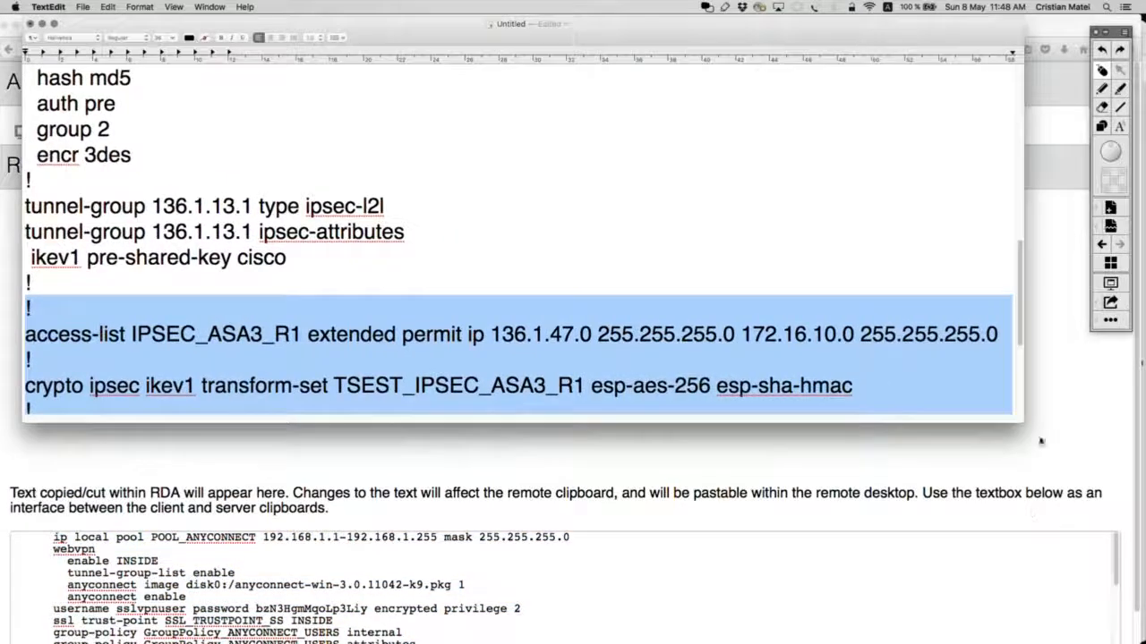
drag(1039, 443, 1118, 568)
scroll(818, 409, down, 3)
Step: Paste the AnyConnect CLI commands below the existing crypto config in TextEdit
click(479, 478)
key(Return)
key(Return)
key(Return)
key(Return)
key(Return)
key(Return)
key(Return)
key(Return)
key(Return)
key(Return)
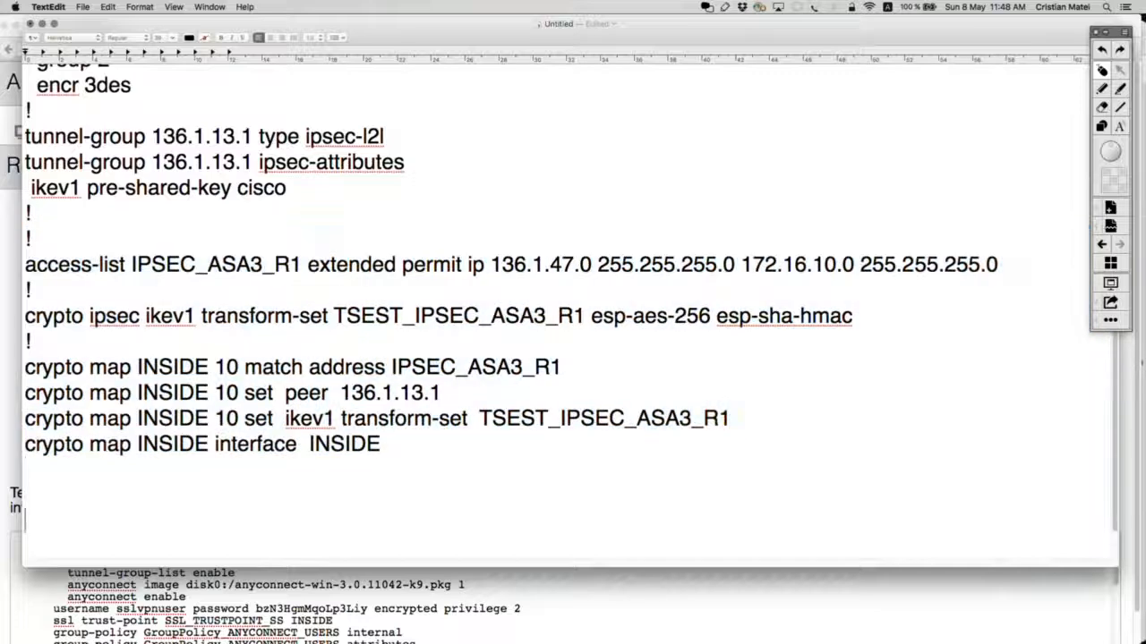
key(super+v)
scroll(573, 358, up, 5)
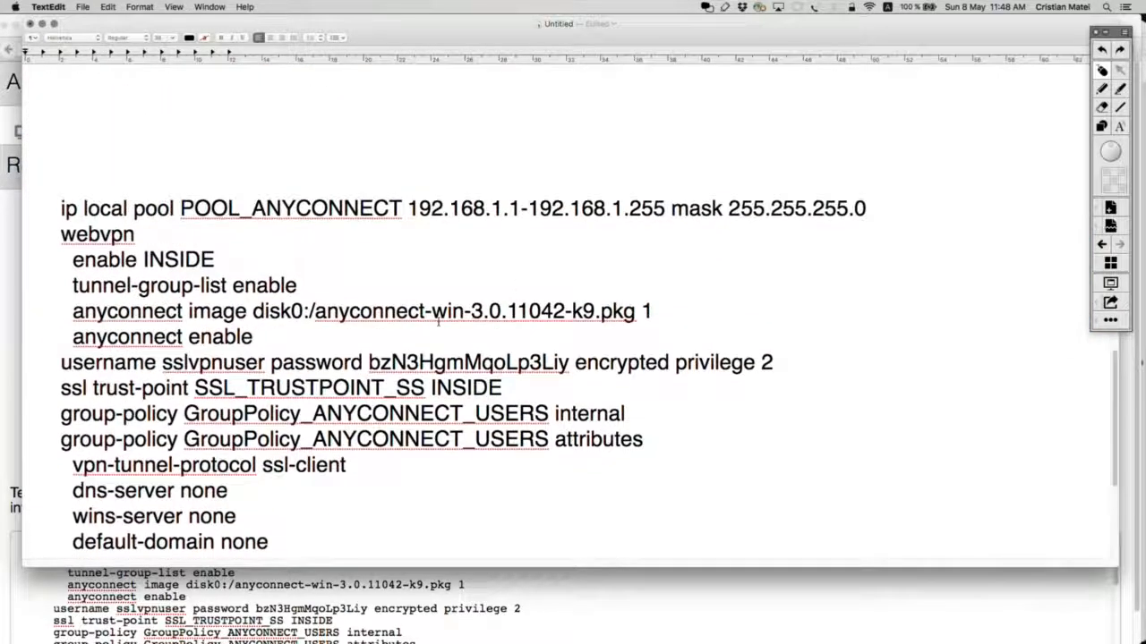
scroll(572, 358, down, 1)
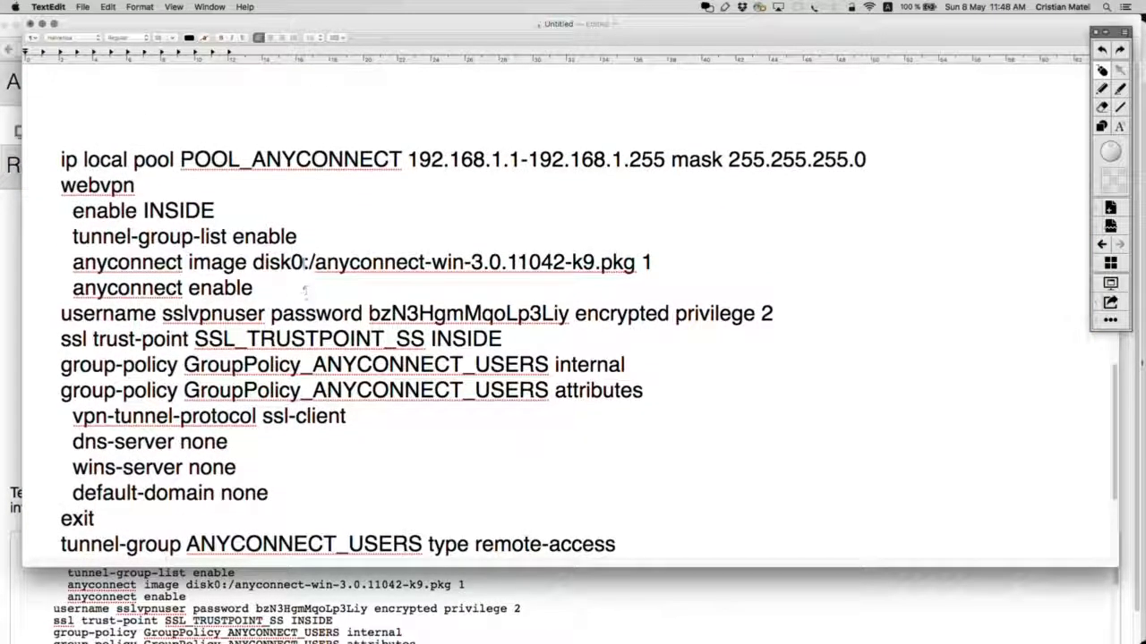
scroll(320, 341, down, 3)
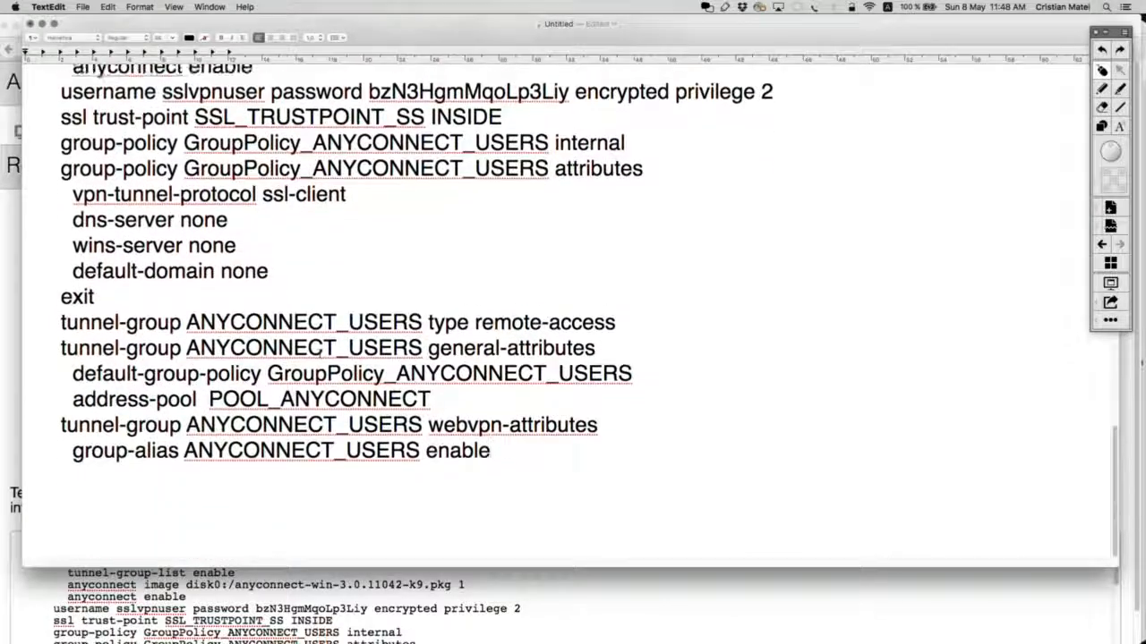
scroll(320, 341, up, 5)
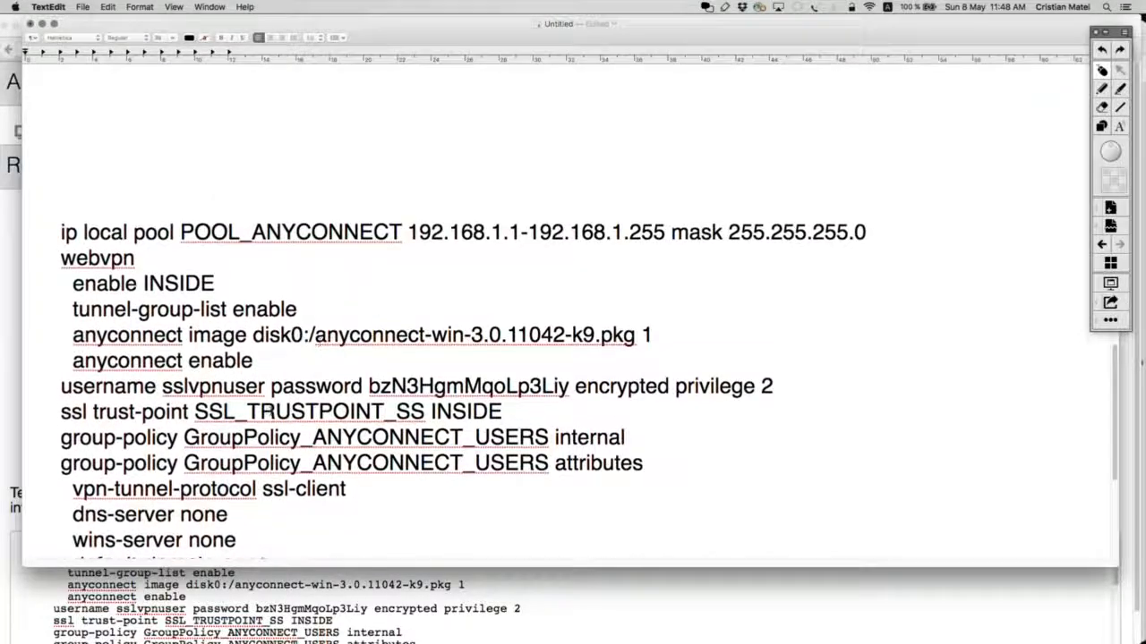
Step: Delete the webvpn block through anyconnect enable, then undo to restore it
drag(278, 369, 93, 226)
key(BackSpace)
scroll(25, 231, up, 2)
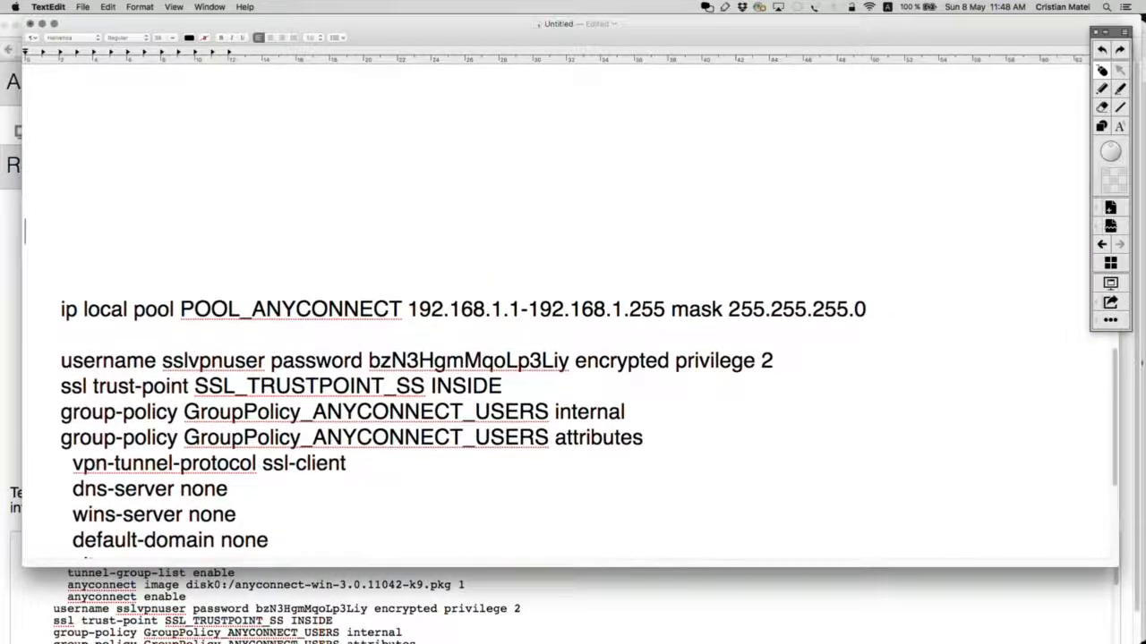
key(super+z)
drag(170, 226, 6, 229)
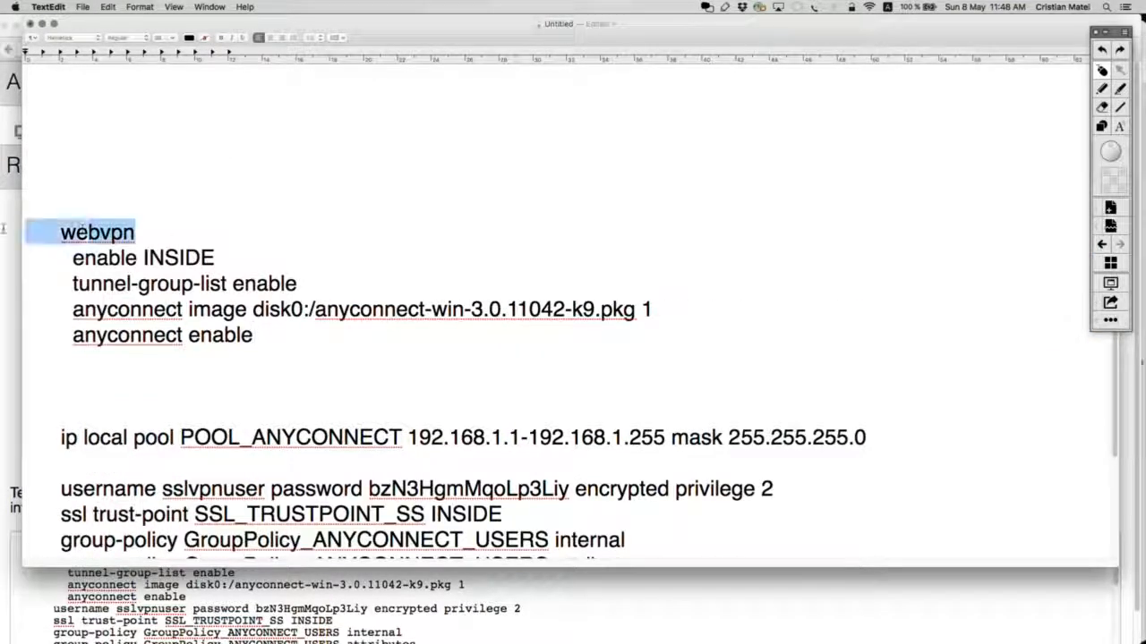
drag(215, 260, 3, 231)
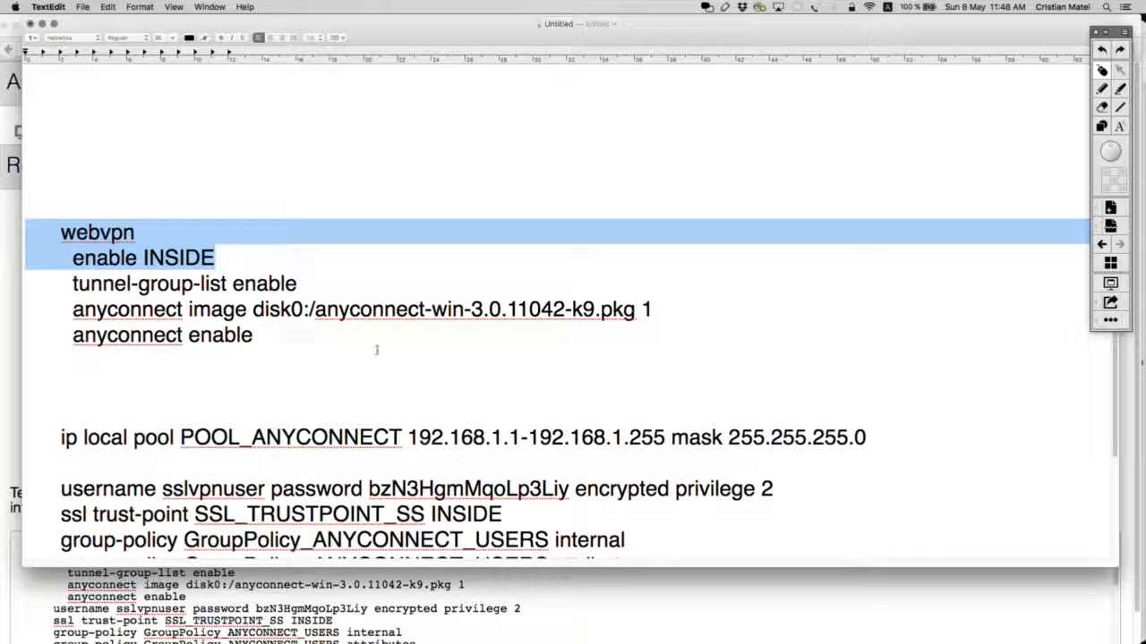
drag(655, 309, 42, 307)
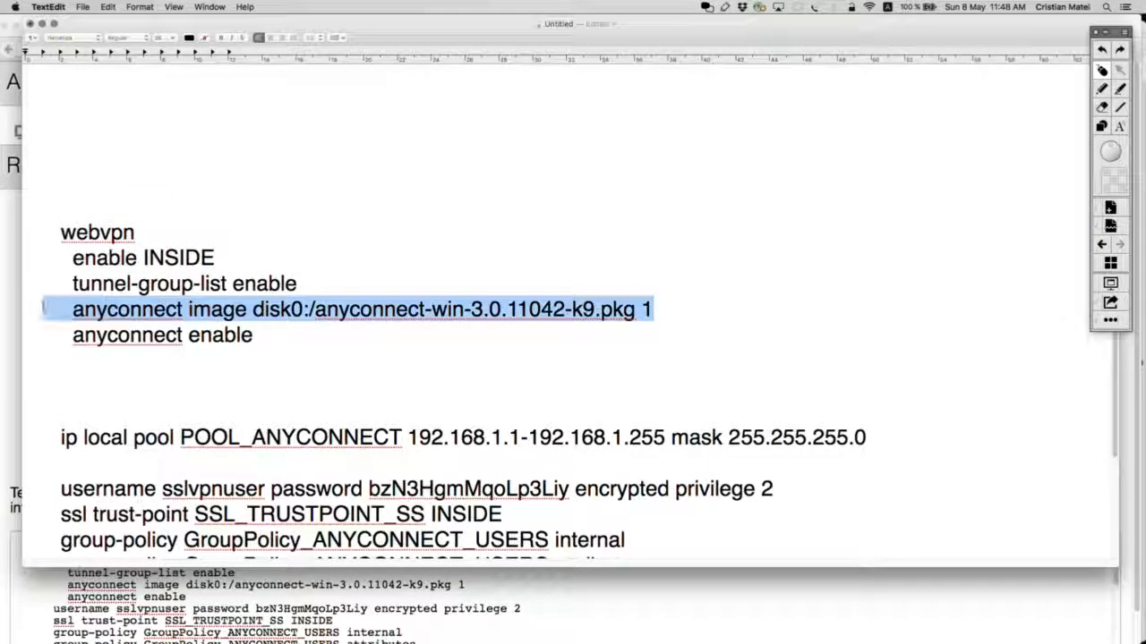
drag(259, 336, 26, 309)
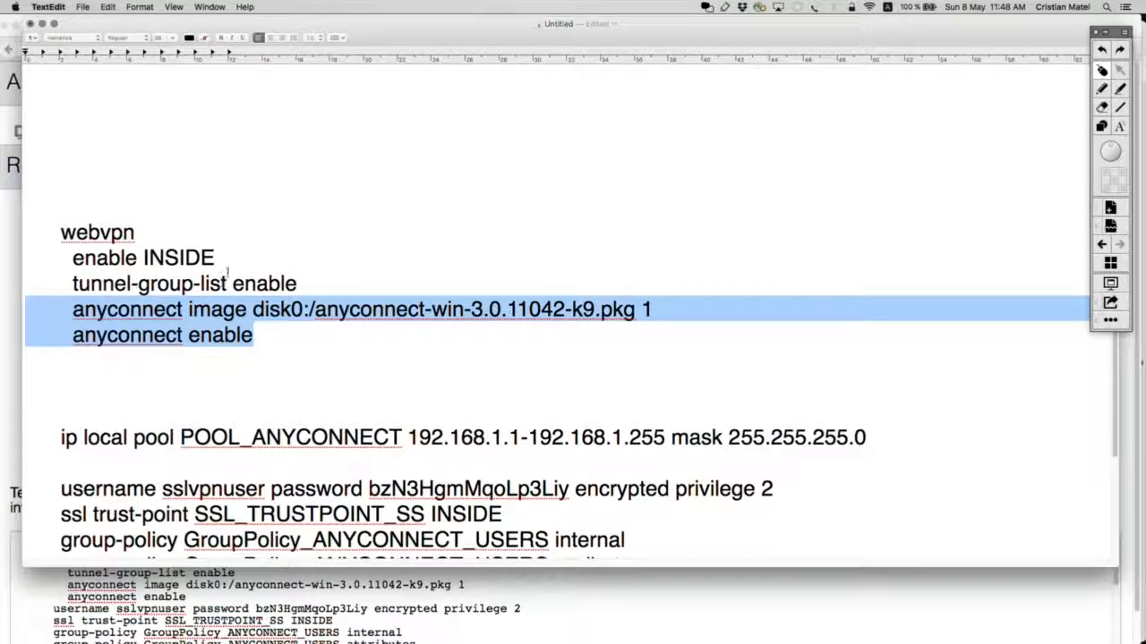
drag(216, 260, 26, 234)
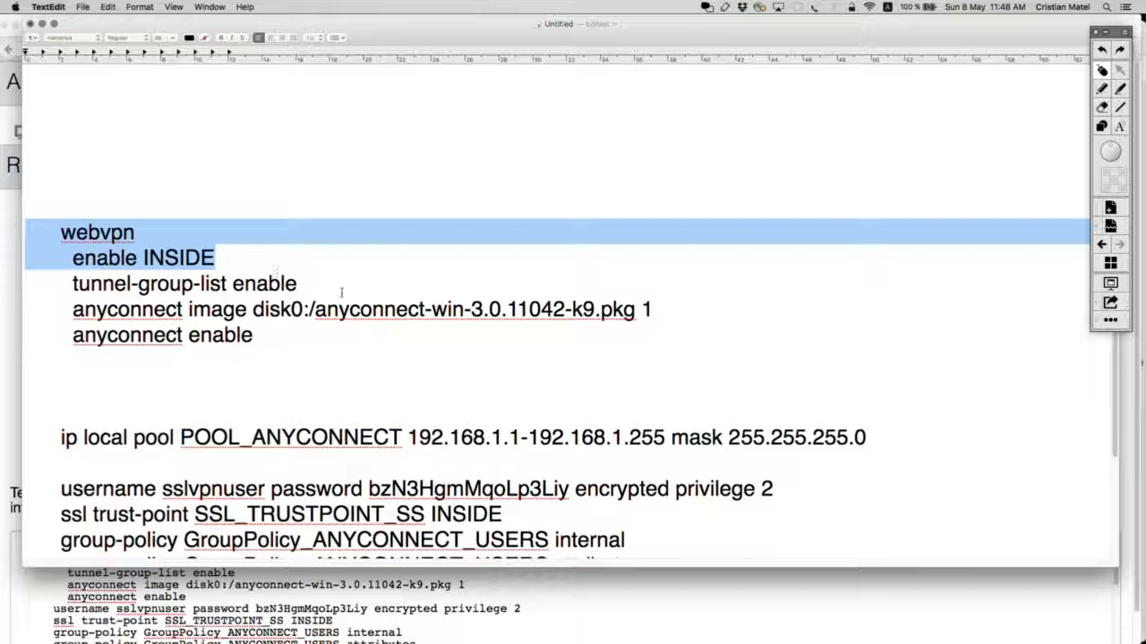
drag(345, 290, 61, 284)
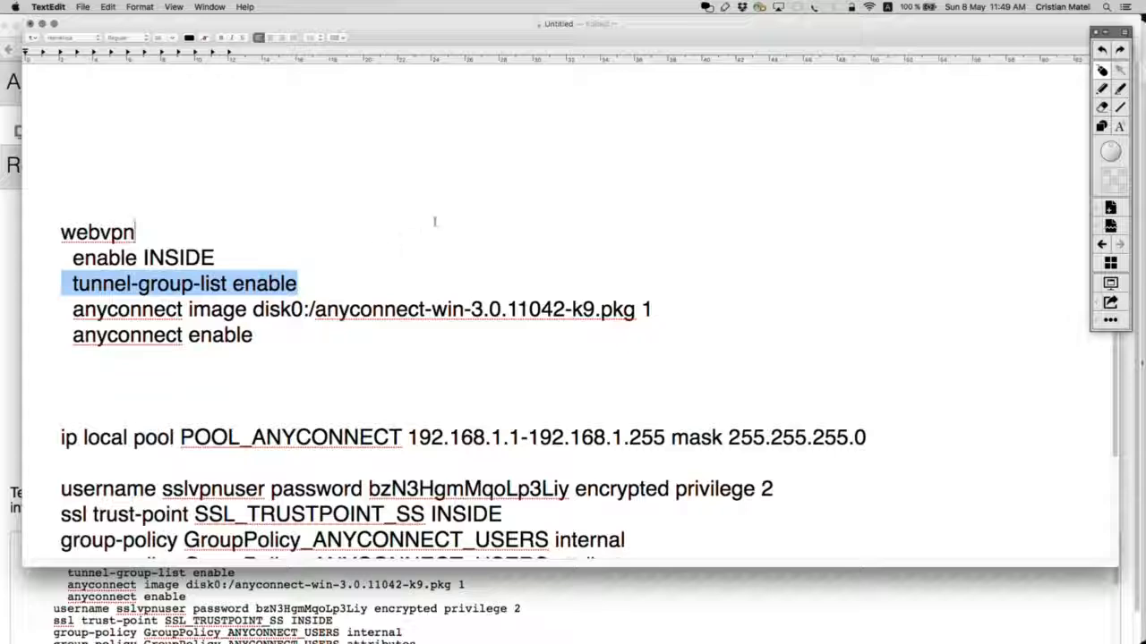
click(307, 281)
drag(310, 281, 26, 283)
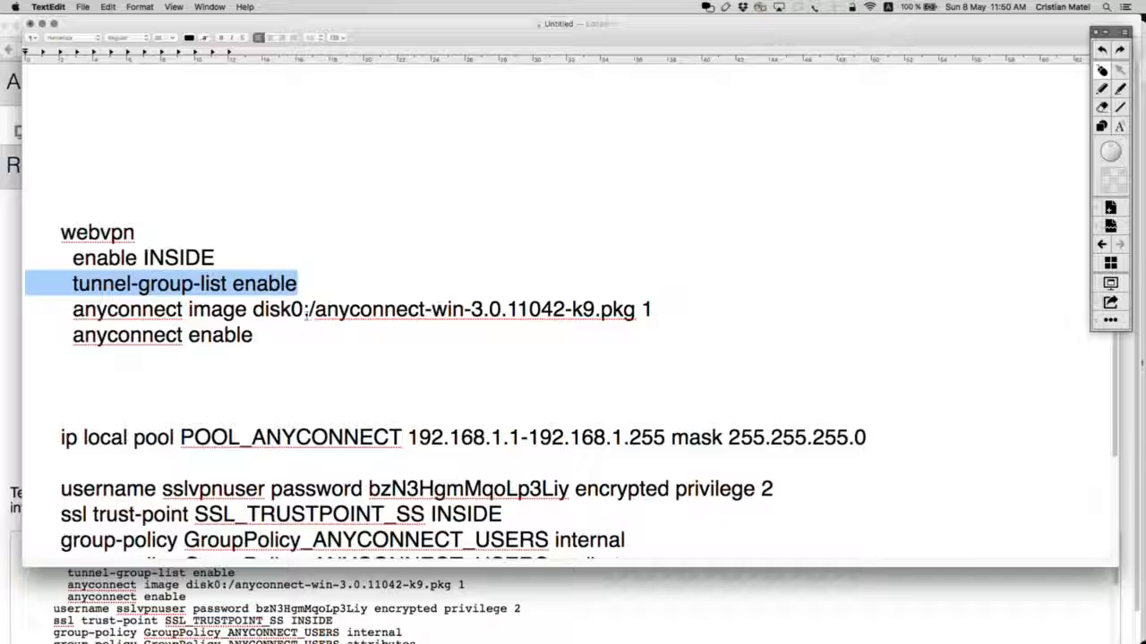
scroll(308, 317, down, 2)
scroll(314, 277, down, 2)
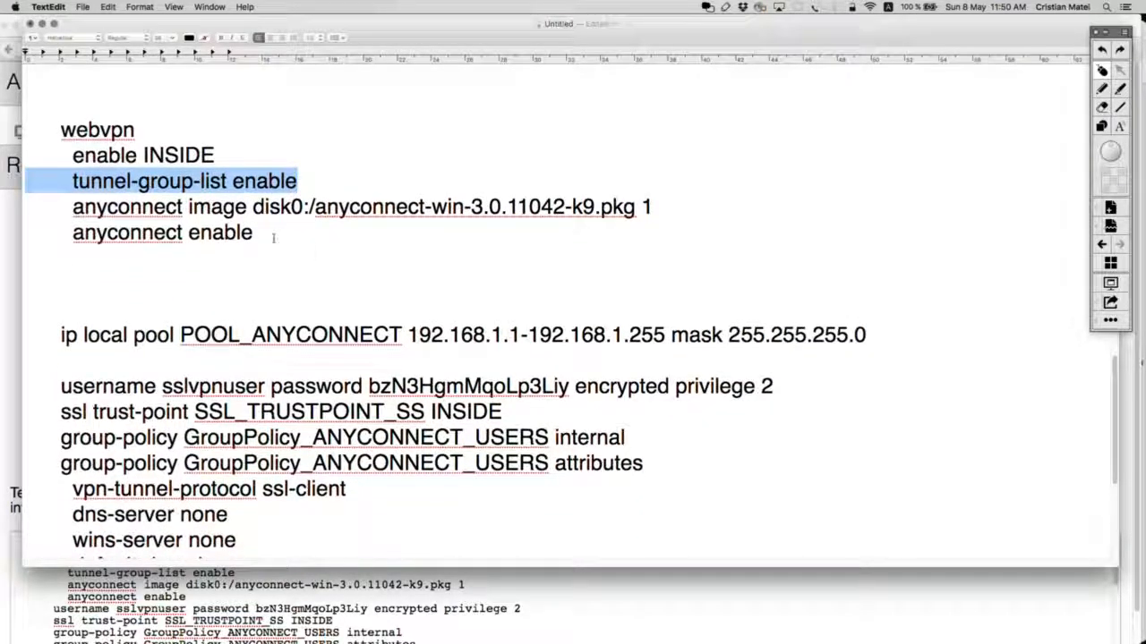
Step: Move the ip local pool line under anyconnect enable, after a ! separator
click(299, 248)
scroll(340, 255, down, 2)
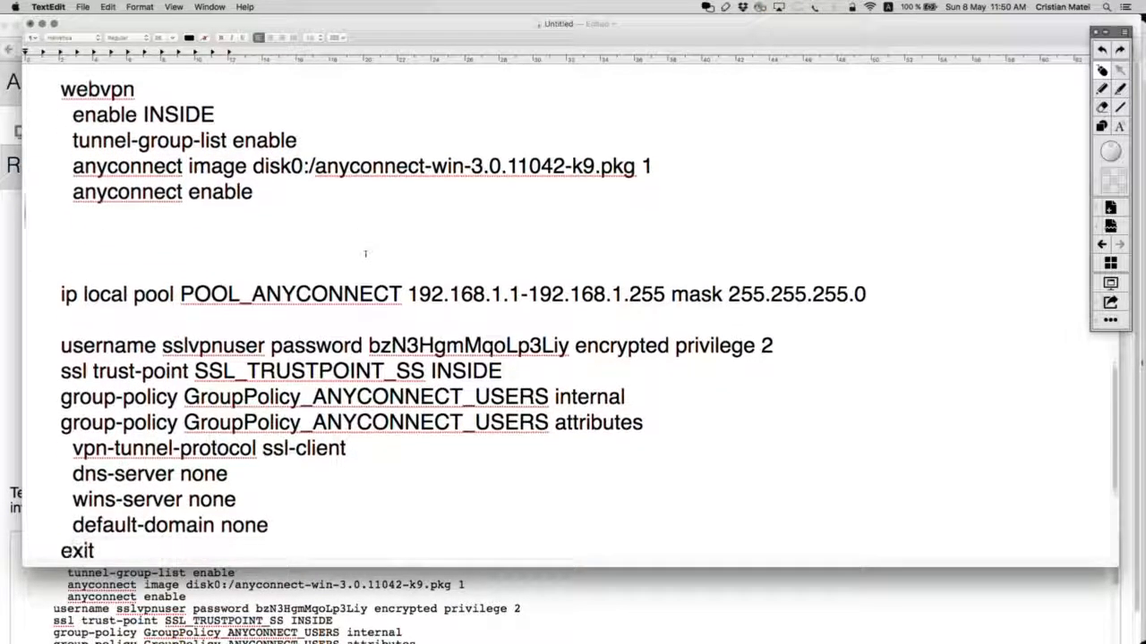
drag(867, 275, 46, 274)
key(super+x)
click(70, 197)
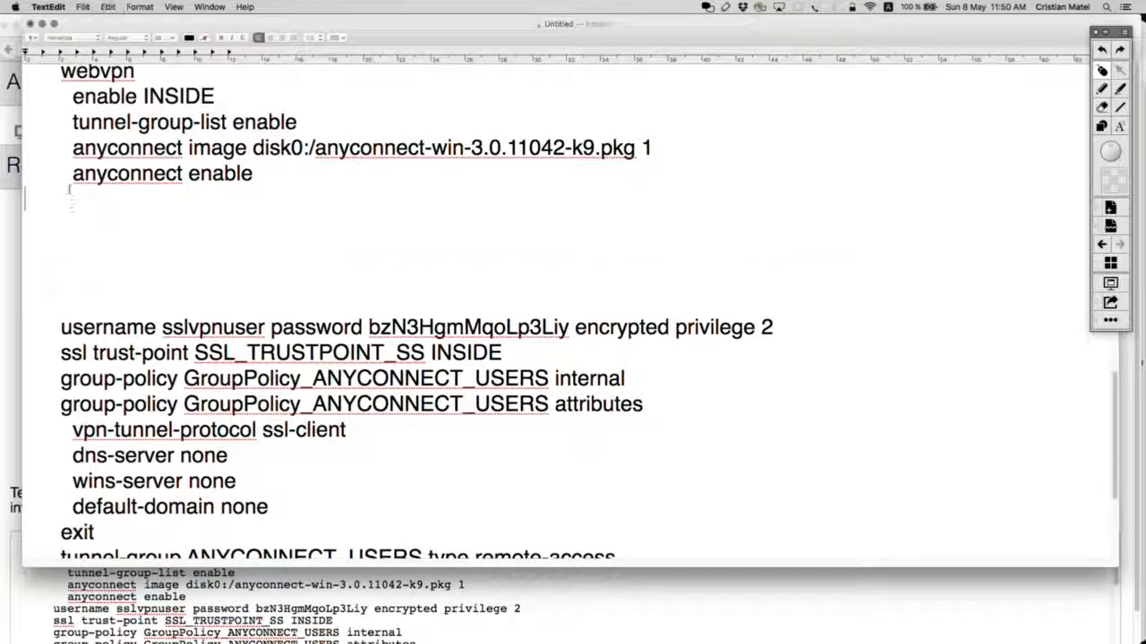
text(!)
key(Return)
key(super+v)
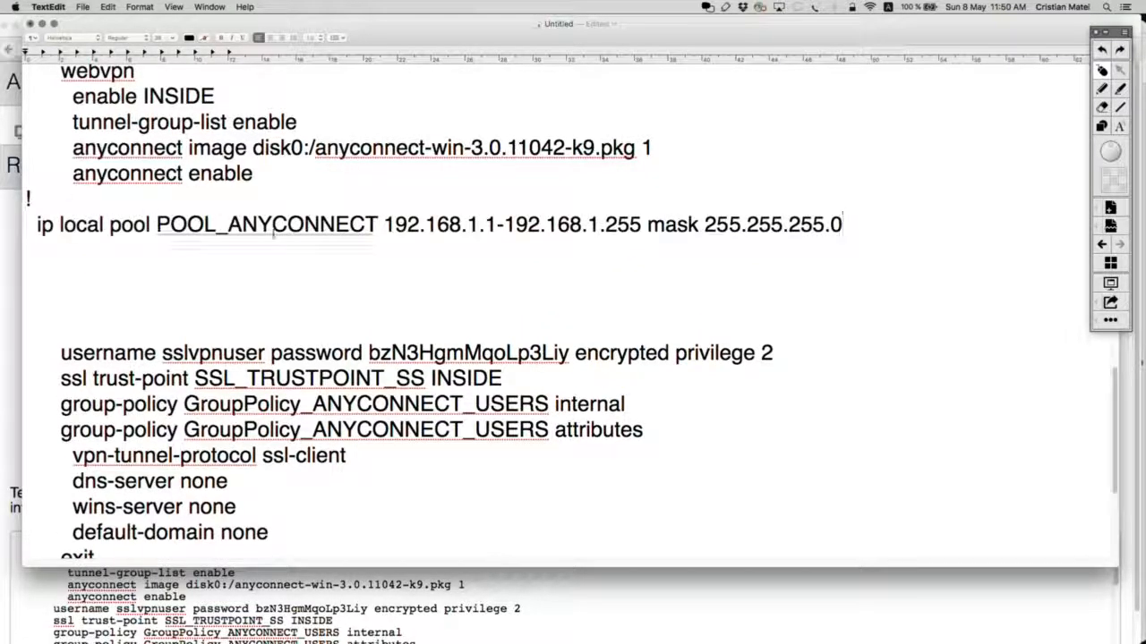
Step: Review the edited draft and bring the SecureCRT terminal window into view
scroll(534, 273, down, 6)
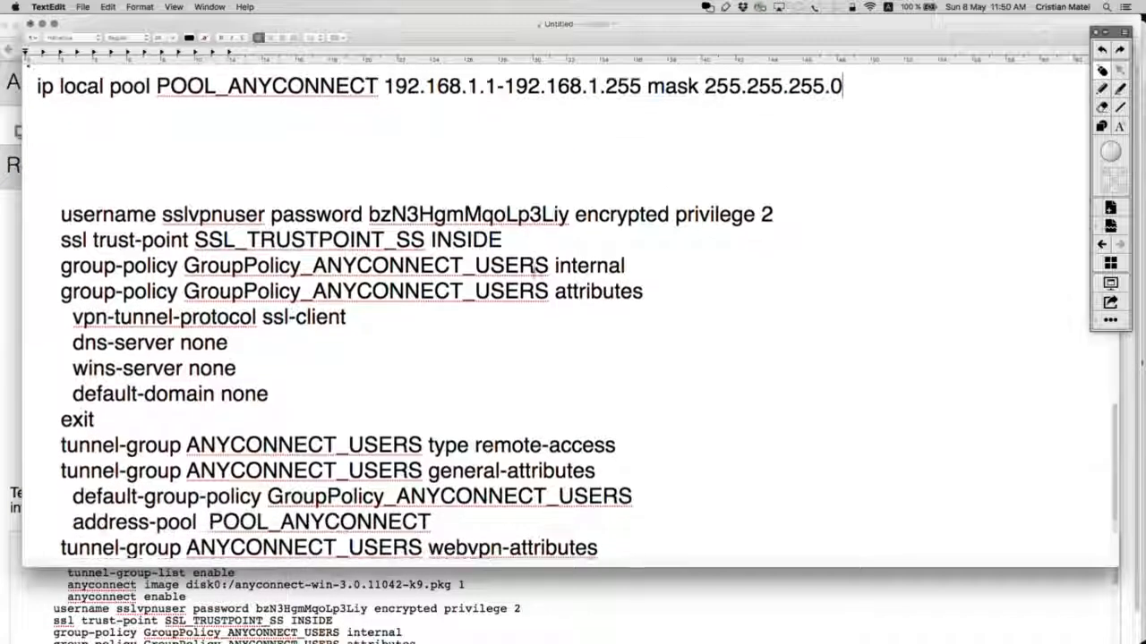
scroll(533, 273, down, 1)
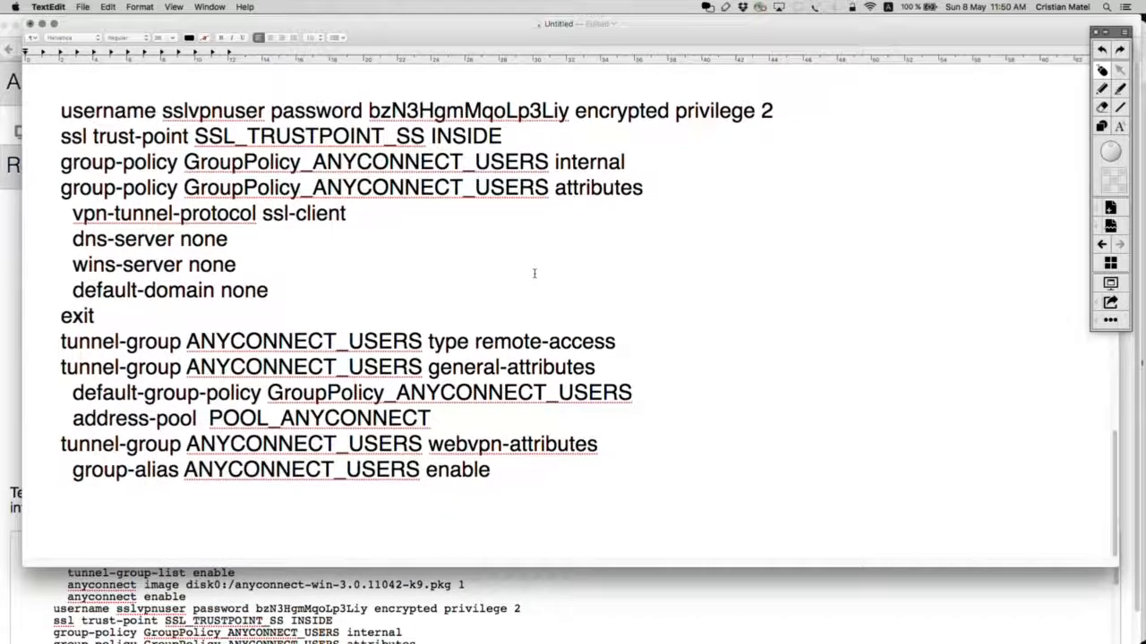
scroll(484, 243, up, 1)
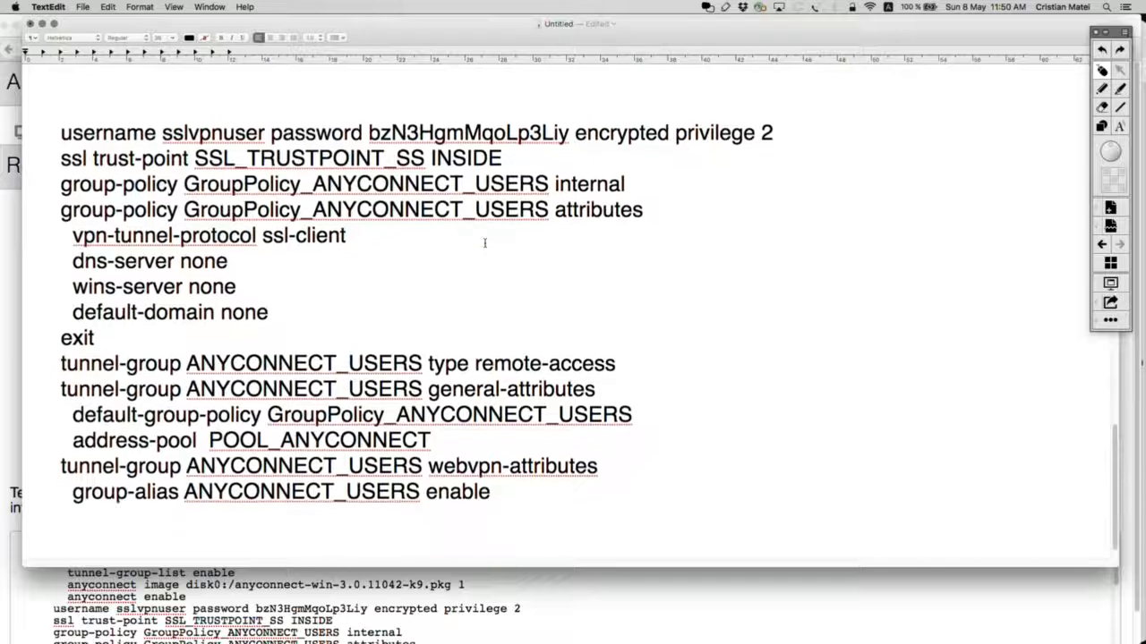
scroll(484, 242, up, 5)
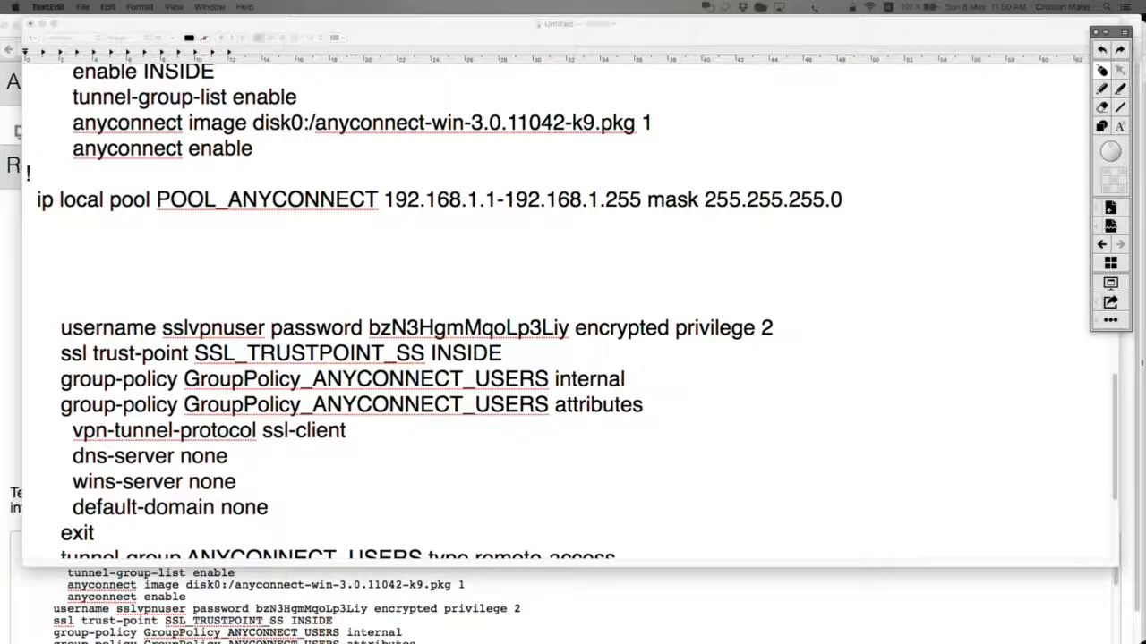
drag(0, 97, 249, 75)
drag(290, 16, 292, 14)
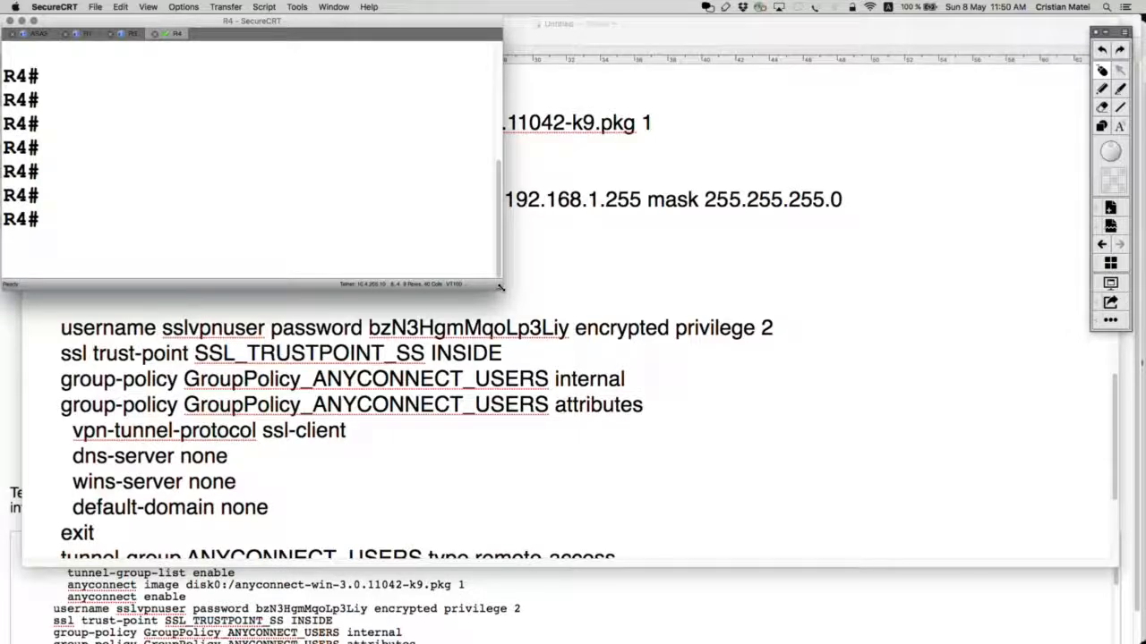
Step: On ASA3, add access-list ANYCONNECT_SPLIT_TUNNELING permit 10.4.4.4 255.255.255.255 in configuration mode
drag(506, 289, 1143, 638)
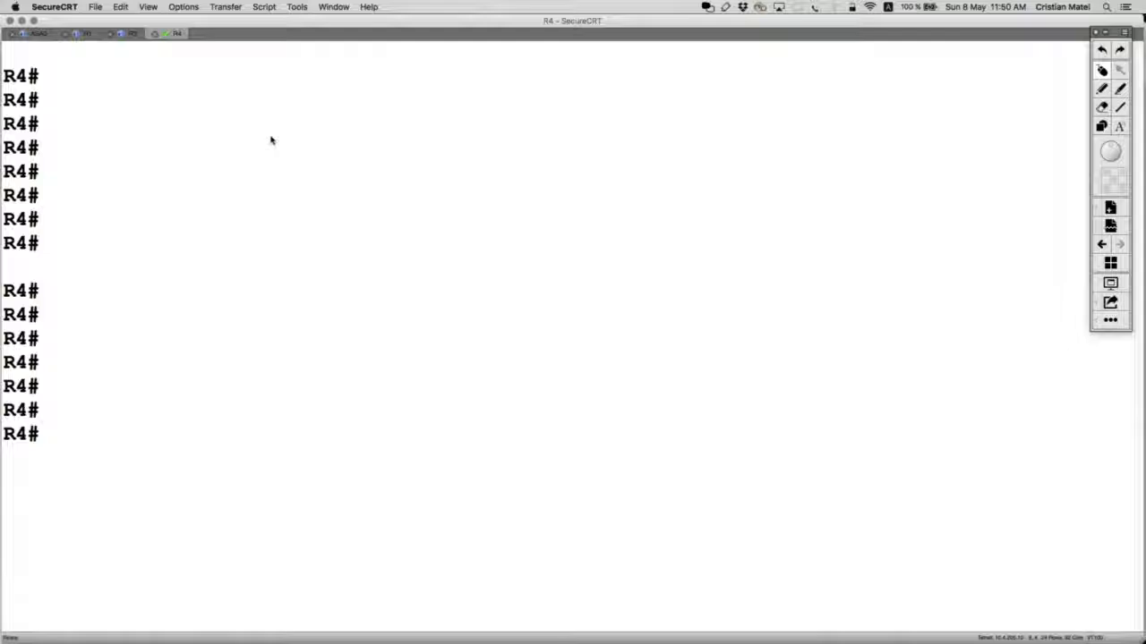
click(38, 34)
key(Return)
key(Return)
key(Return)
text(conf t)
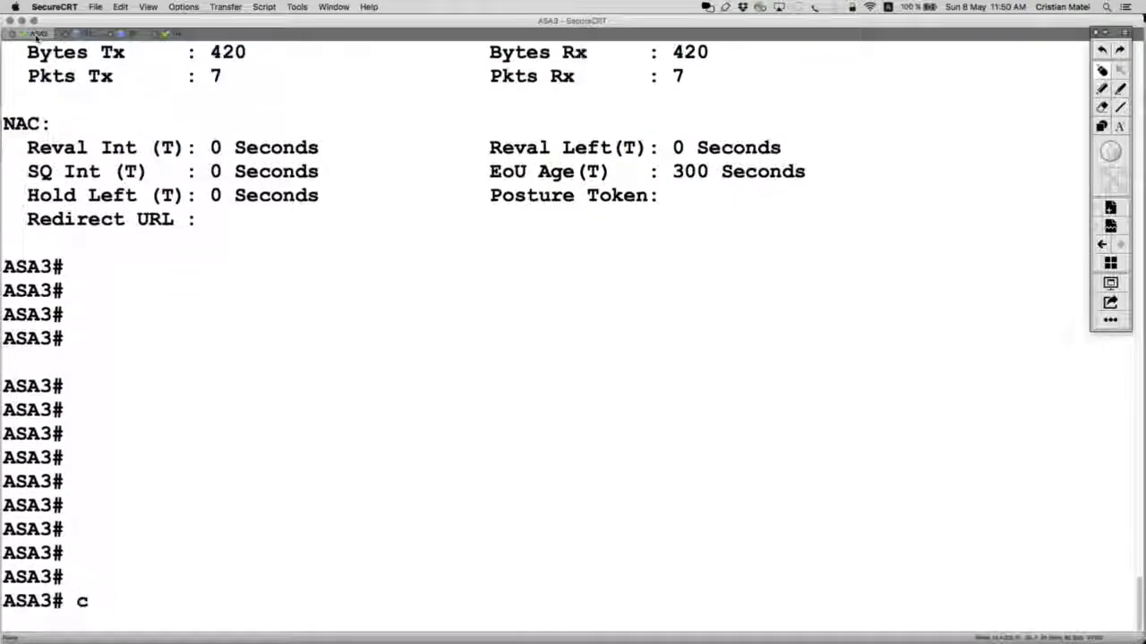
key(Return)
text(acce)
key(Tab)
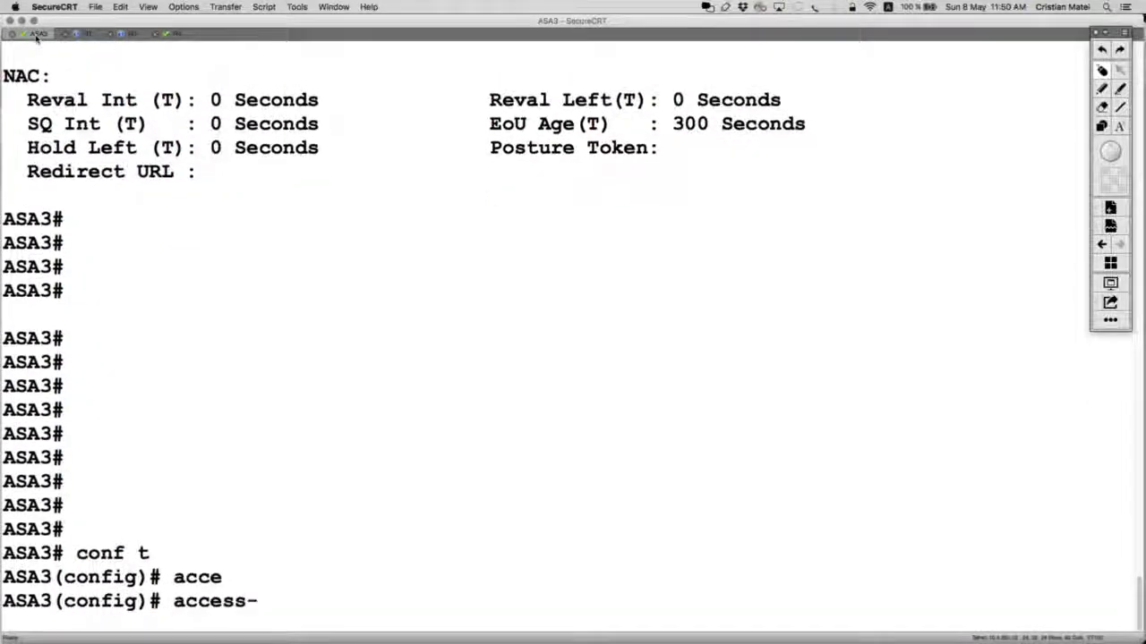
text(l)
key(Tab)
text(ANYCONNECT)
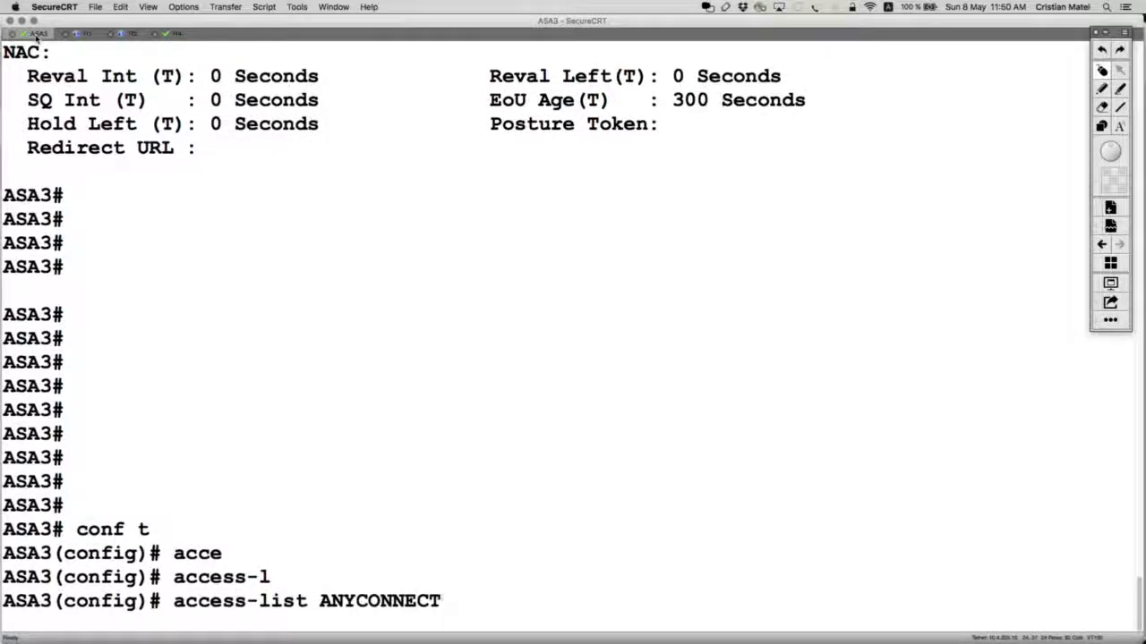
text(_SPLIT_TUNNELING)
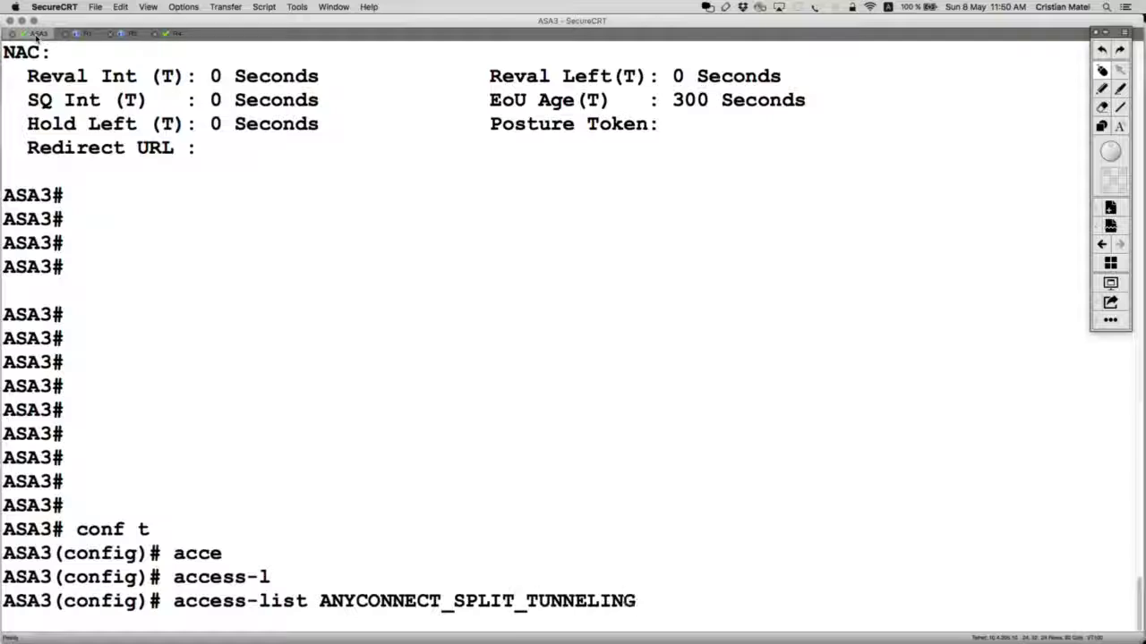
text( pe)
key(Tab)
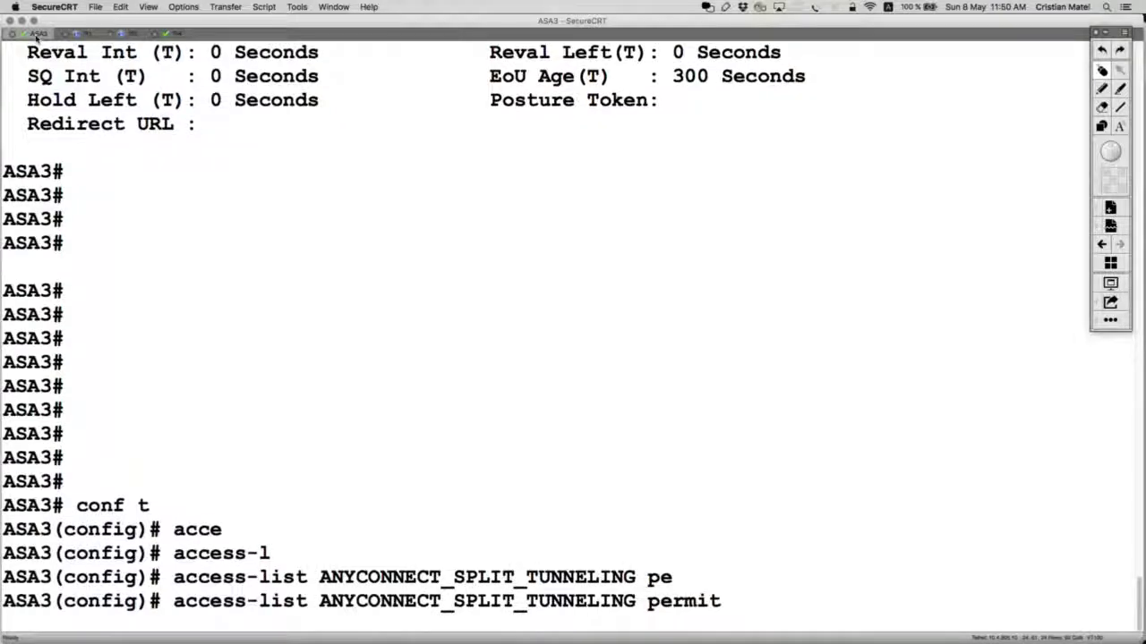
text(10.4.4.4 255.255.255.255)
key(Return)
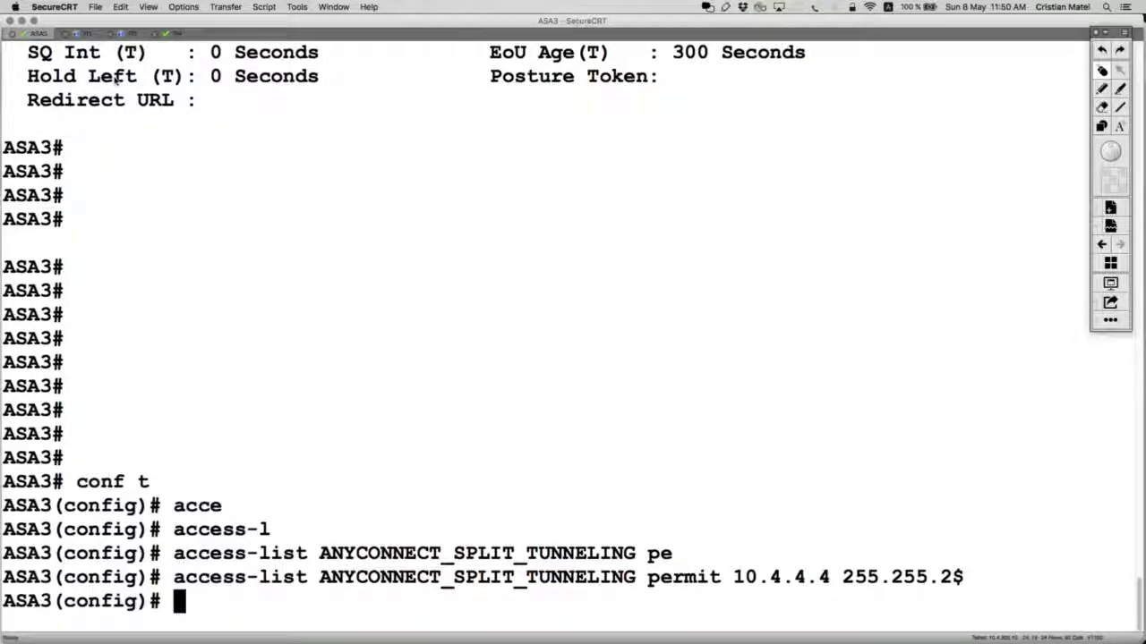
Step: Run show run access-list and copy the new split-tunneling line back to TextEdit
text(show run access-list)
key(Return)
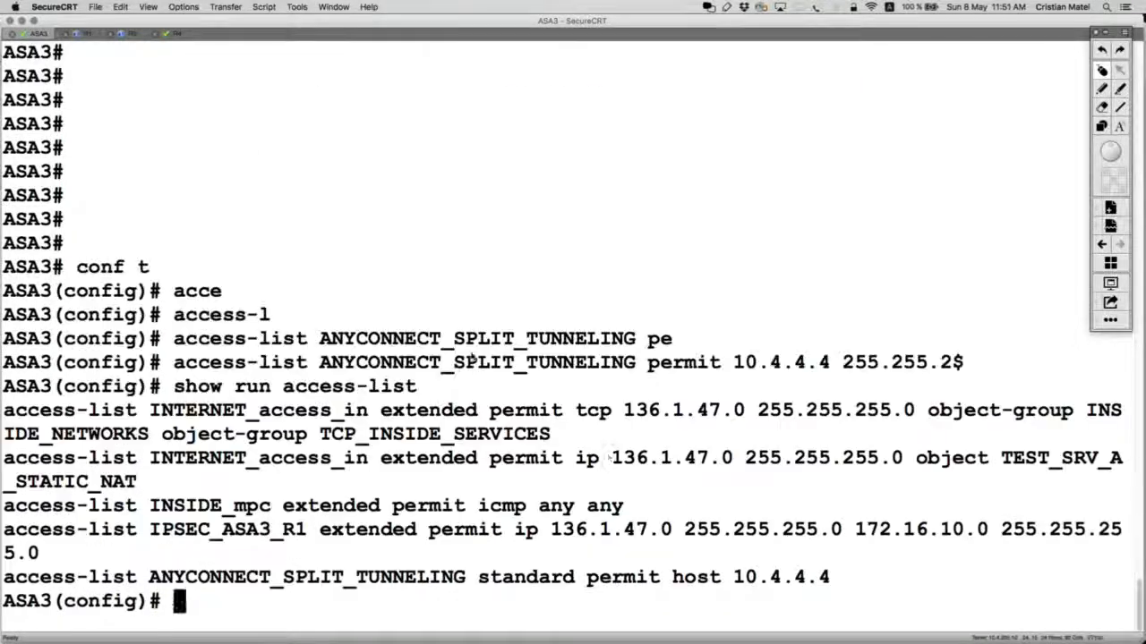
drag(839, 577, 31, 557)
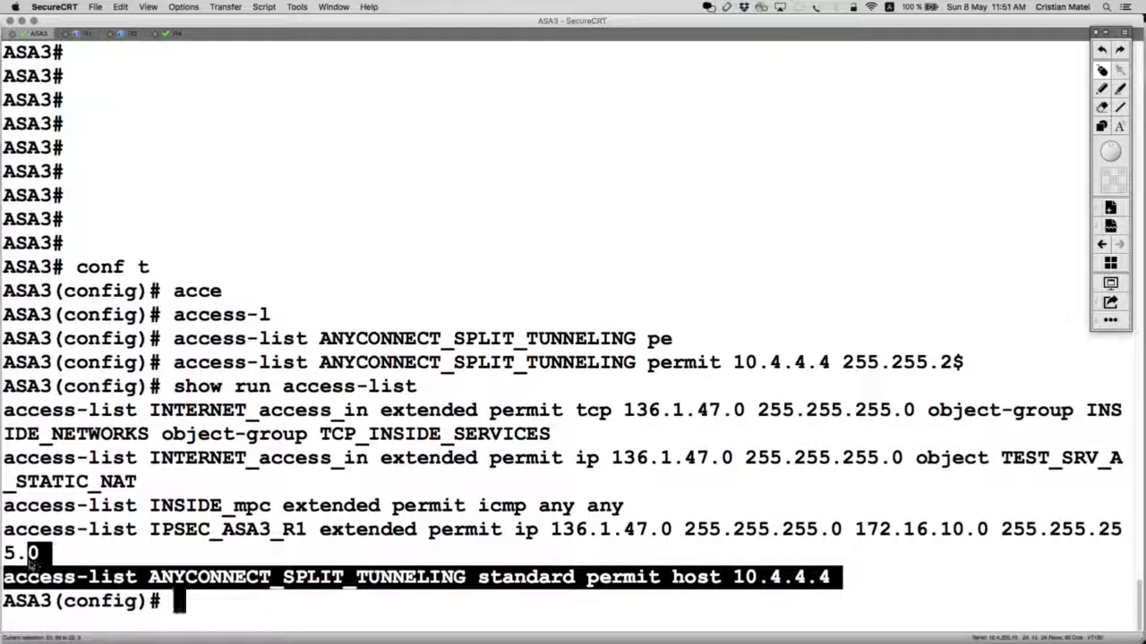
triple_click(388, 580)
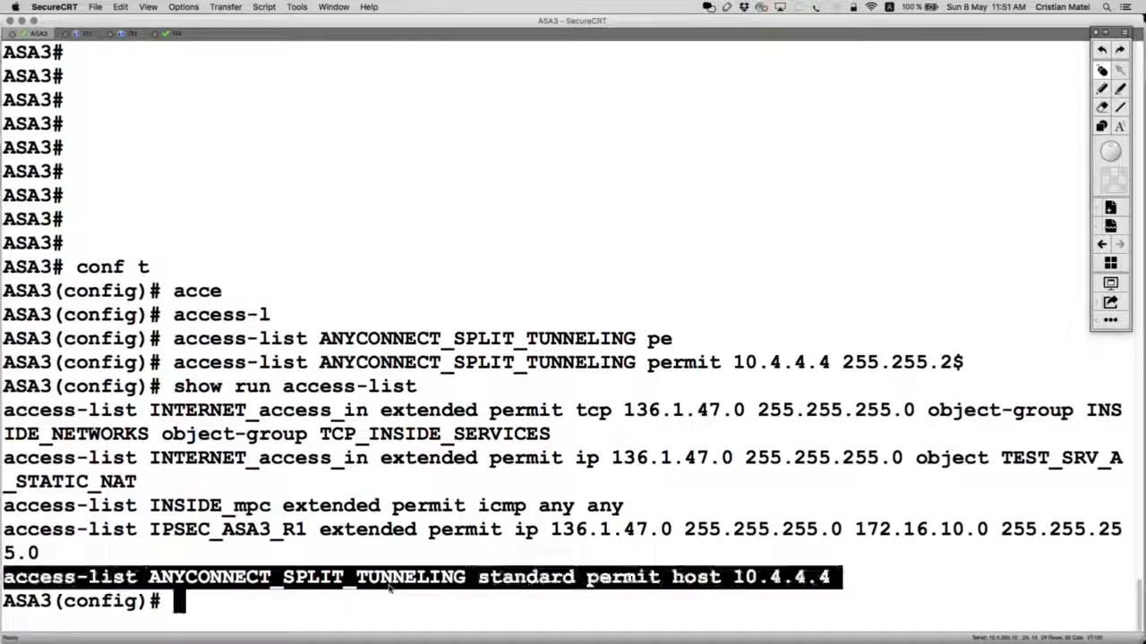
key(super+Tab)
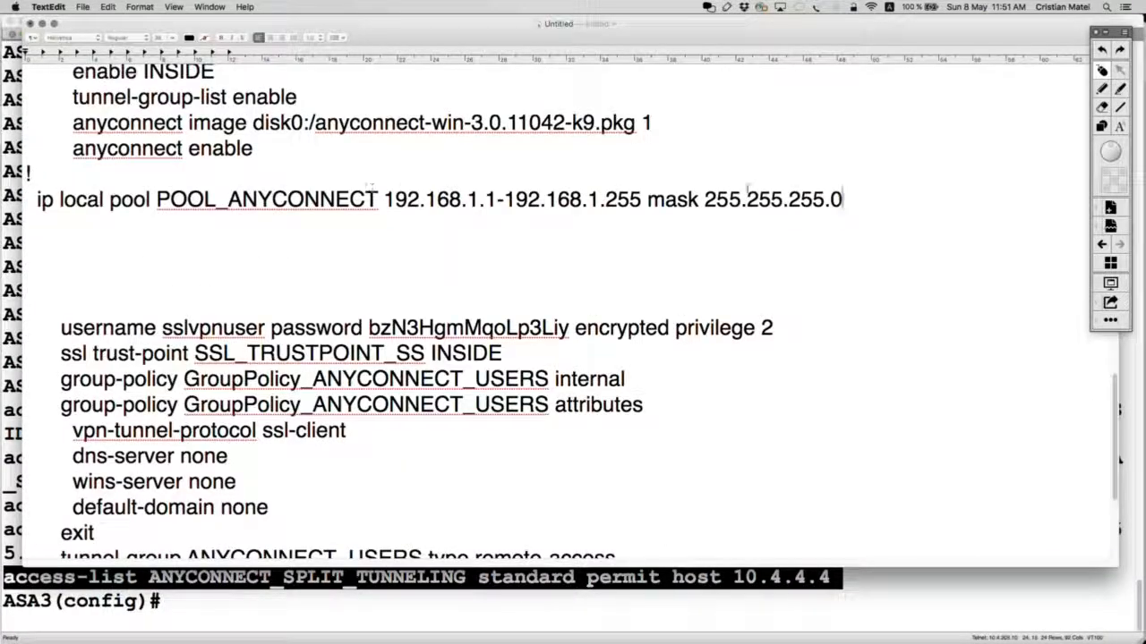
Step: Paste the split-tunneling access-list line beneath the ip local pool line
key(Return)
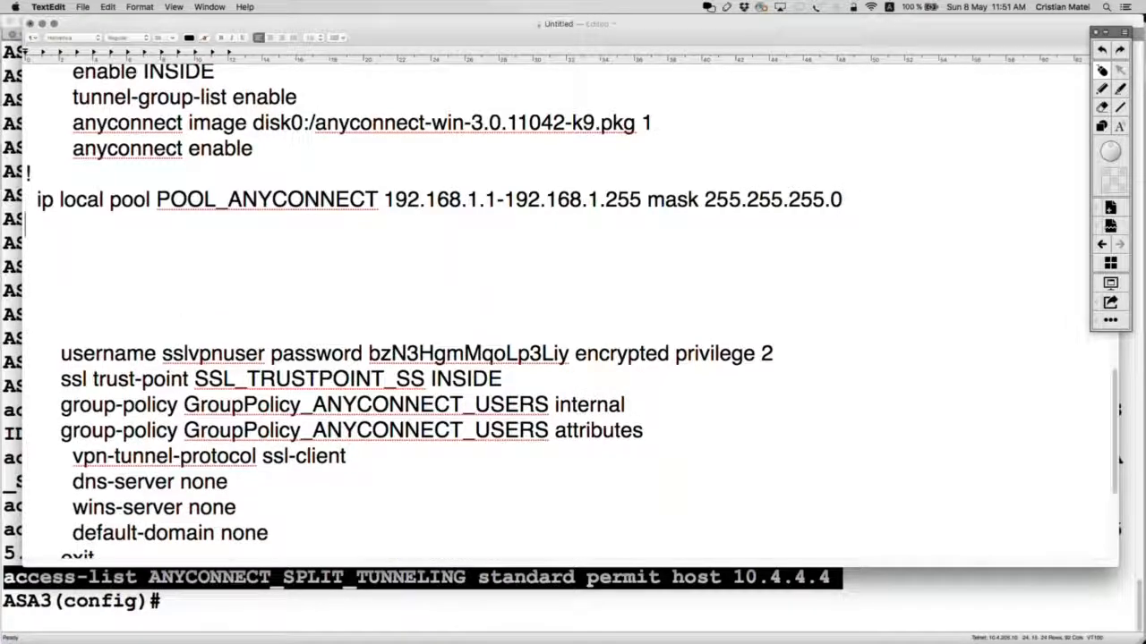
key(super+v)
key(super+Left)
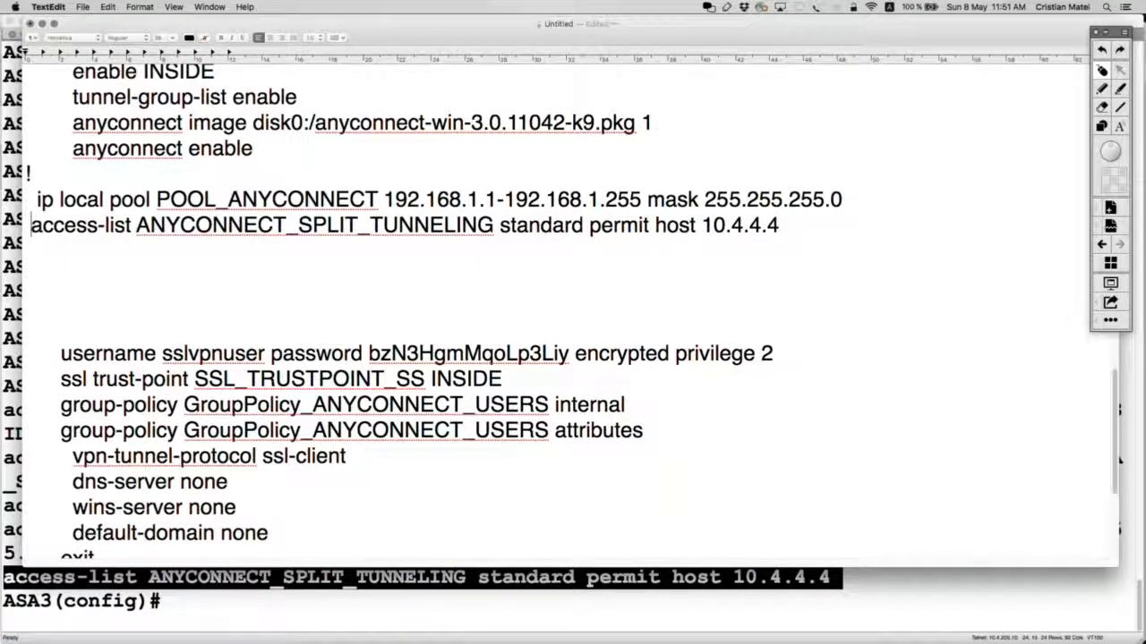
drag(785, 243, 23, 201)
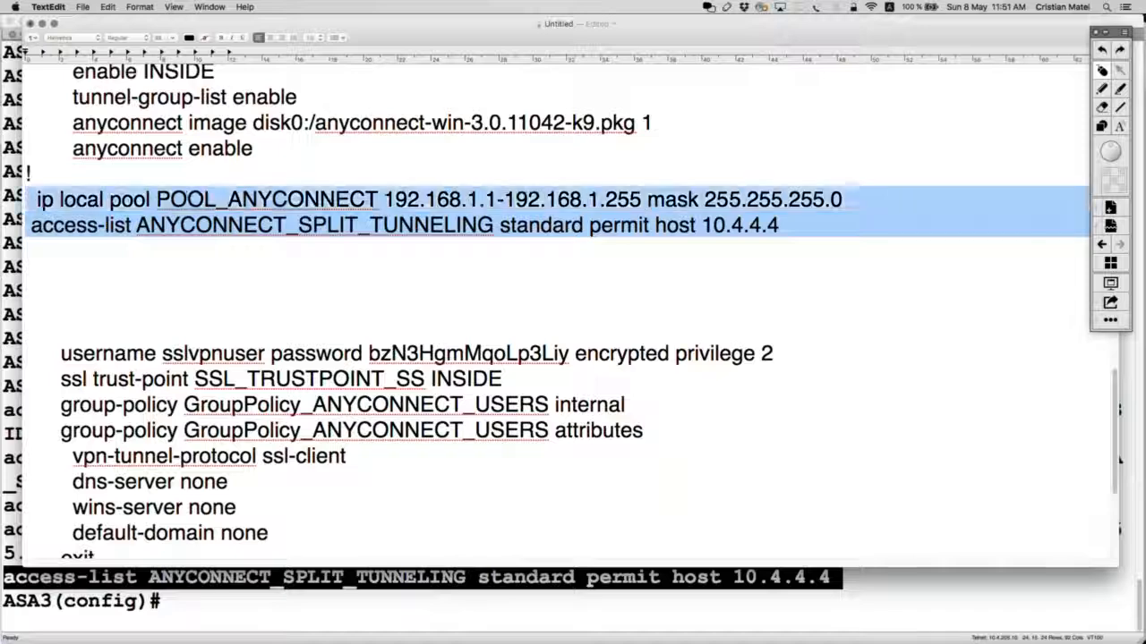
Step: Move the group-policy attributes block below the access-list after a ! and remove its GroupPolicy_ prefix
scroll(370, 400, down, 5)
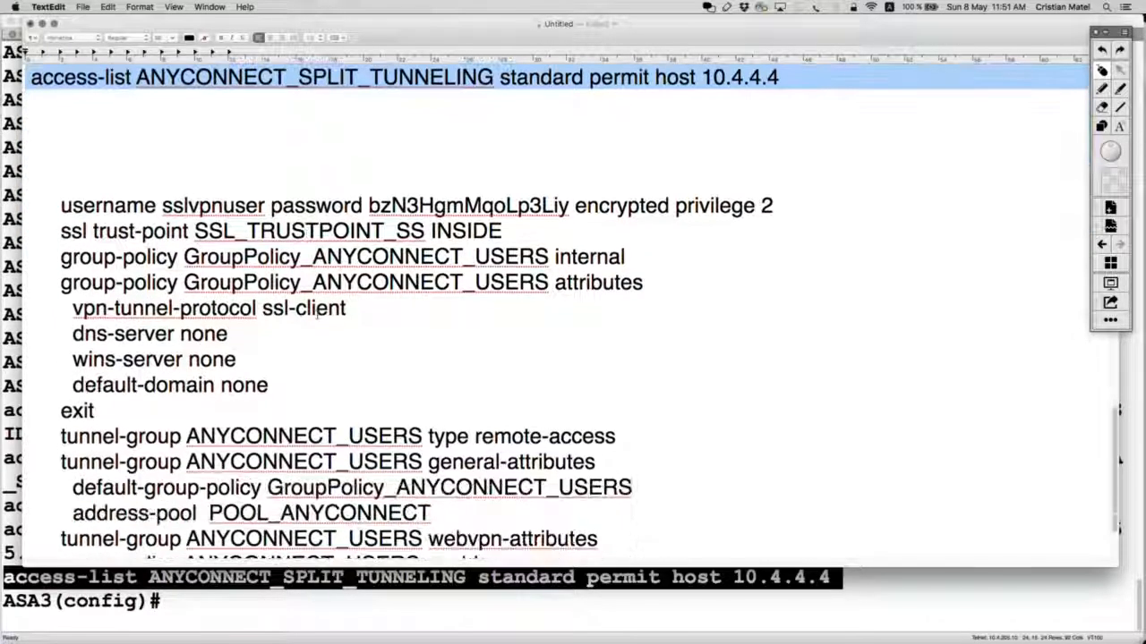
drag(368, 399, 161, 273)
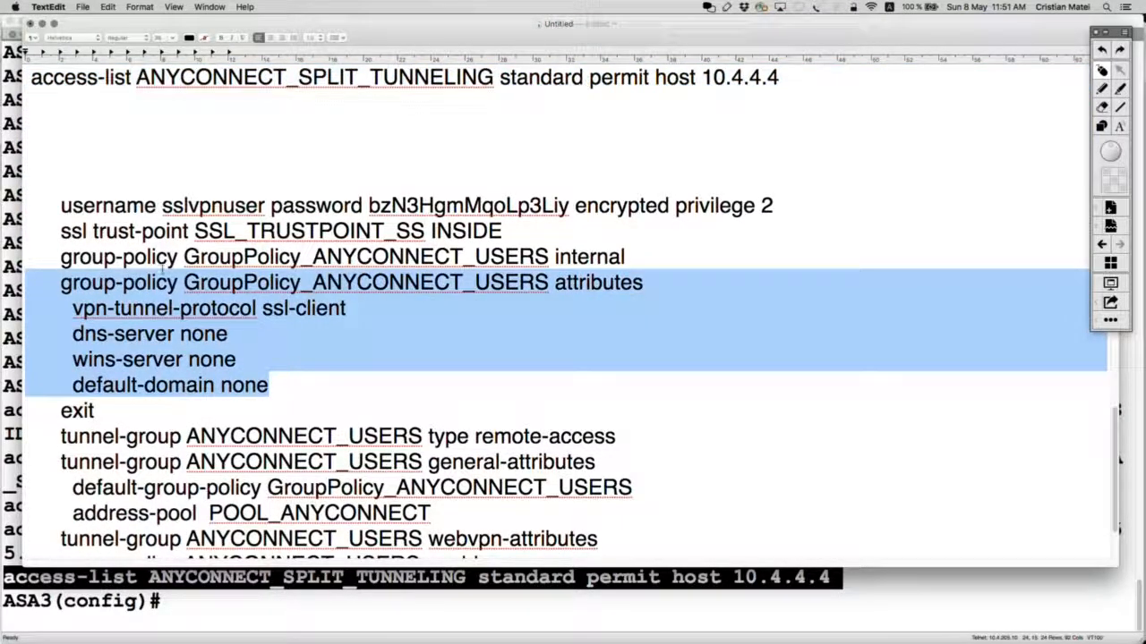
key(BackSpace)
scroll(162, 273, up, 5)
click(166, 259)
key(Up)
key(super+Right)
key(Return)
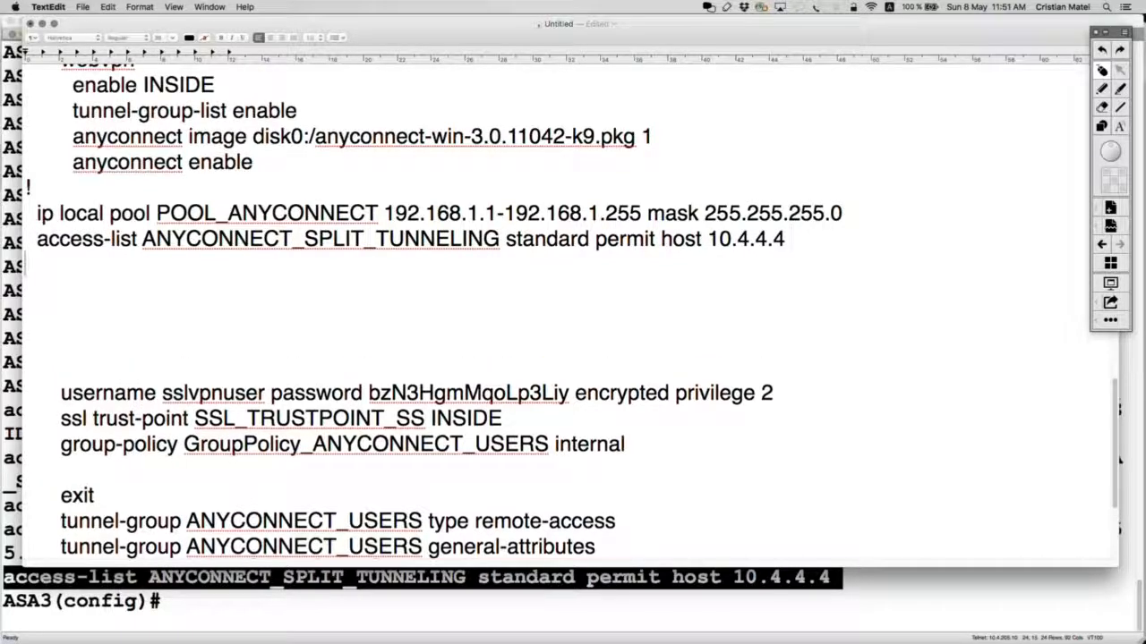
text(!)
key(Return)
key(super+v)
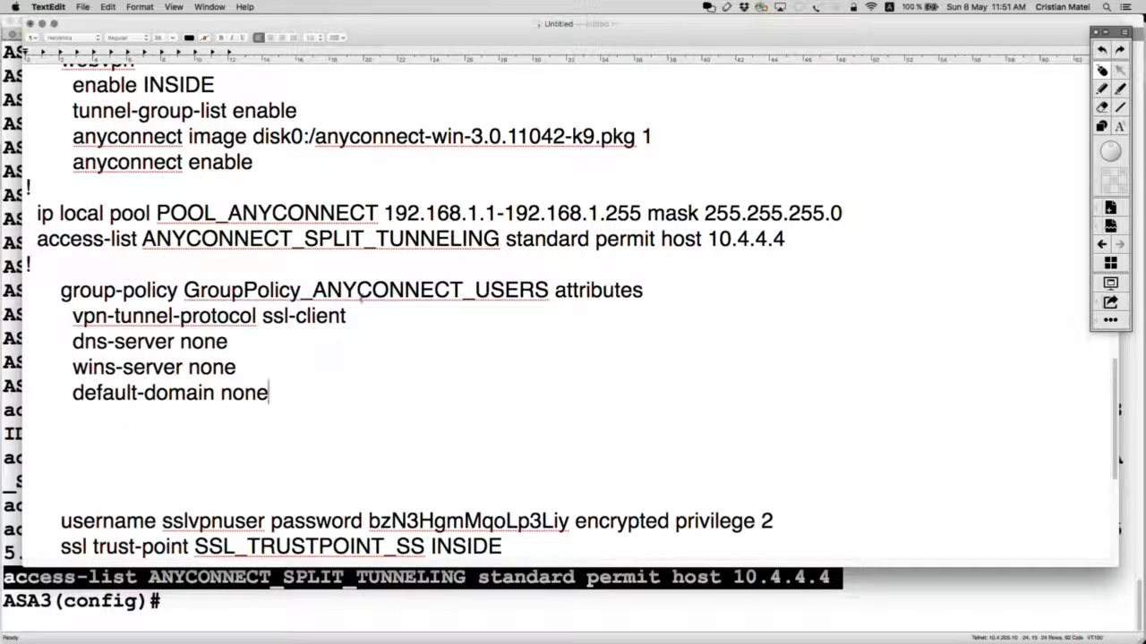
drag(313, 290, 183, 290)
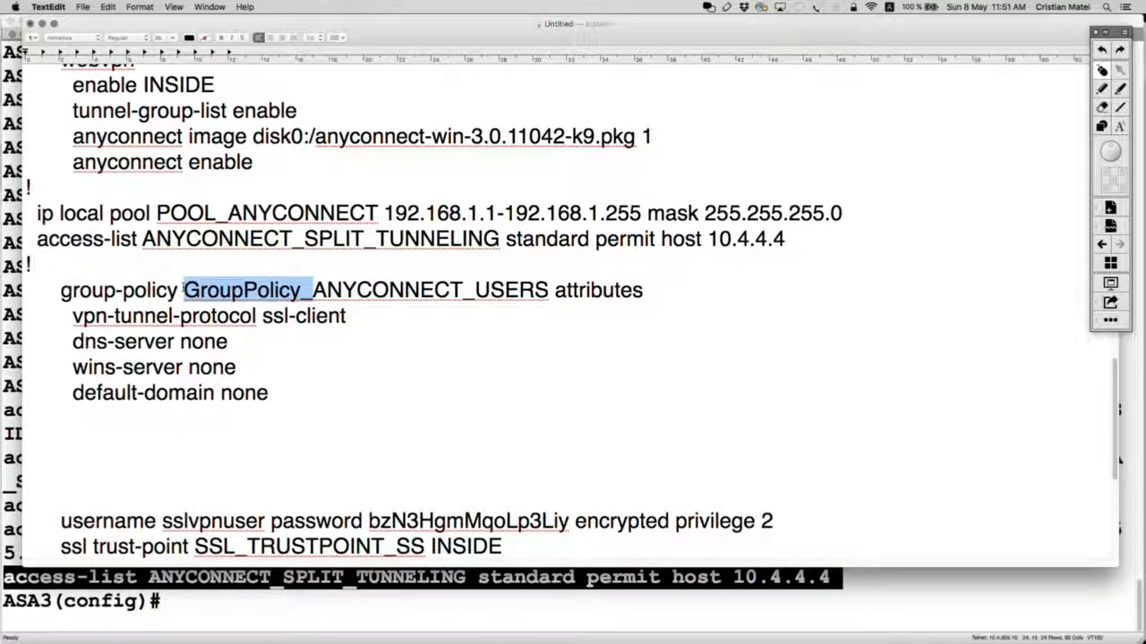
key(BackSpace)
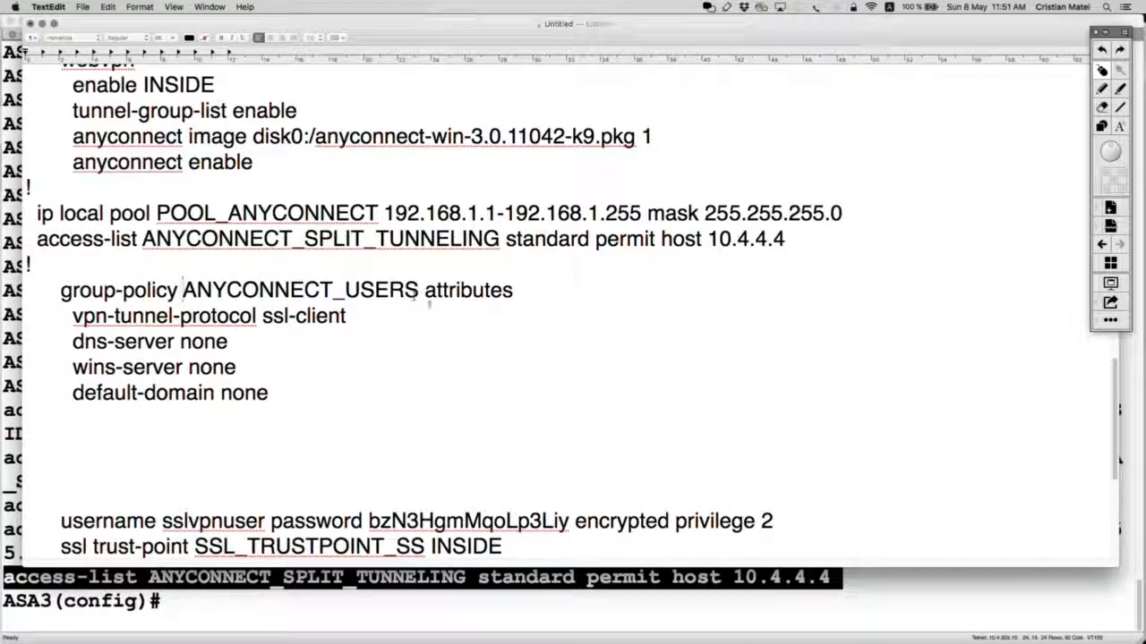
Step: Move the group-policy internal line above the attributes block and strip its GroupPolicy_ prefix
scroll(474, 394, down, 5)
scroll(475, 394, down, 2)
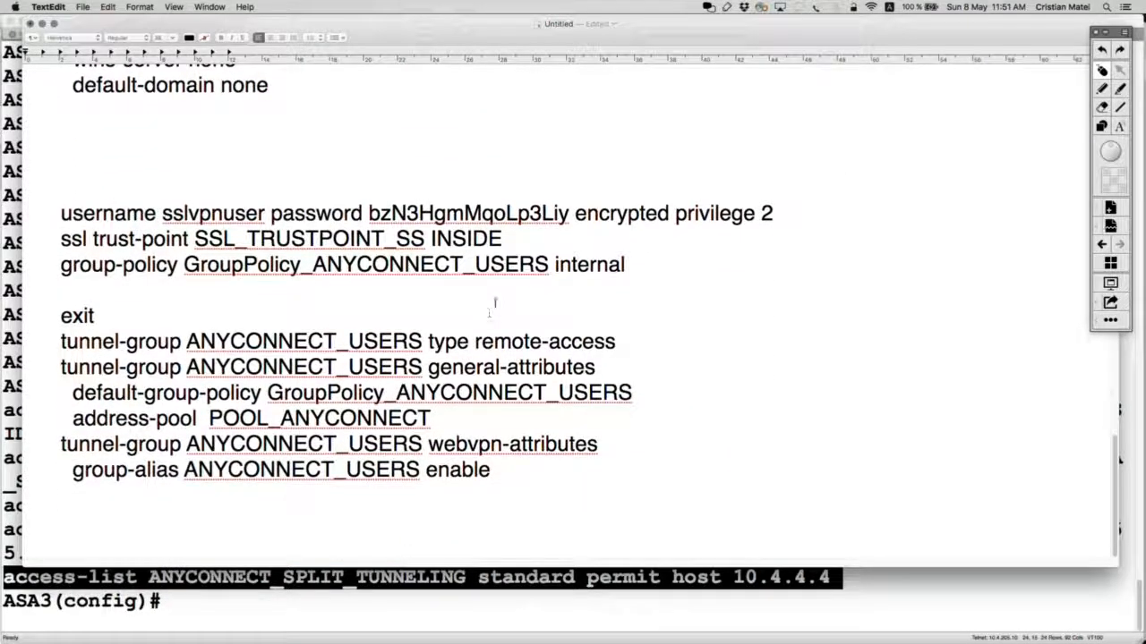
drag(637, 263, 59, 265)
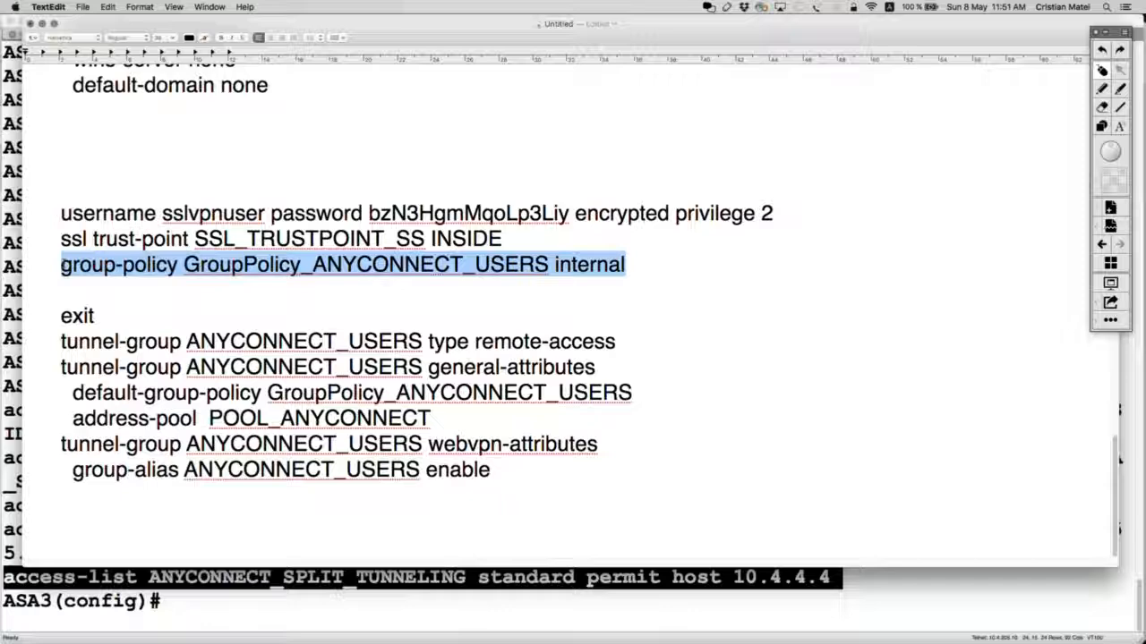
key(super+x)
scroll(109, 269, up, 7)
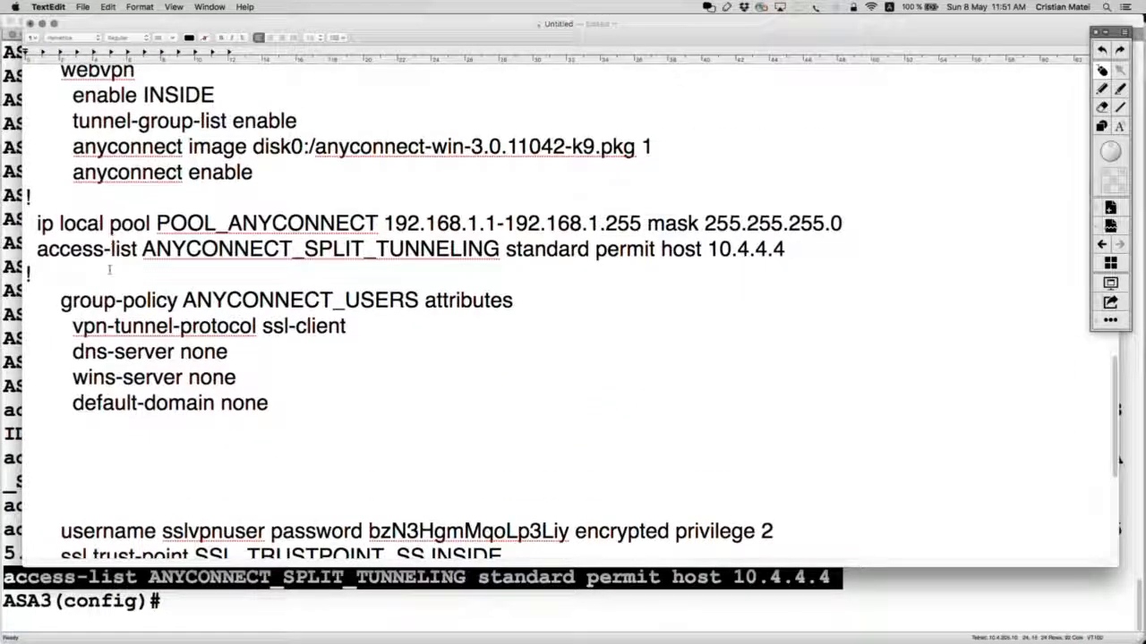
key(Return)
key(super+v)
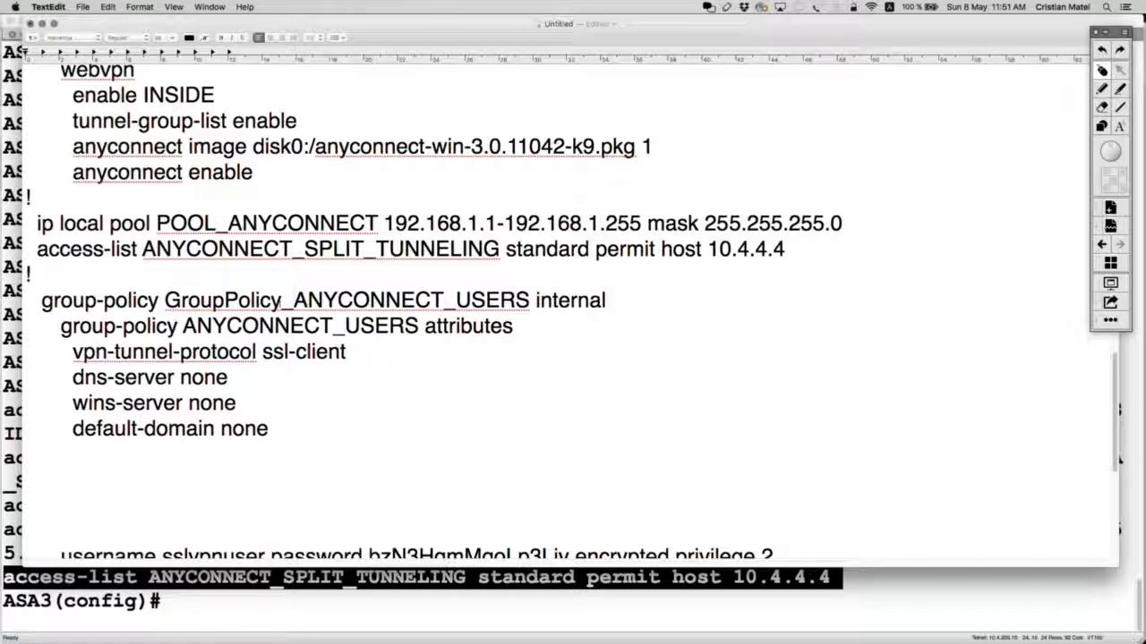
drag(294, 300, 165, 300)
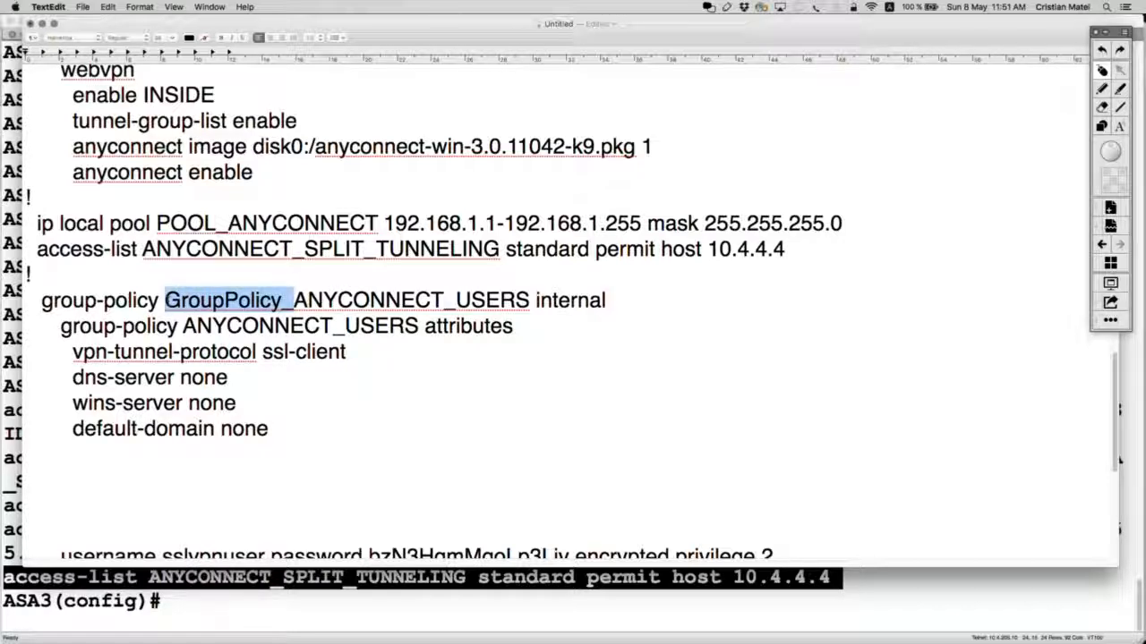
key(BackSpace)
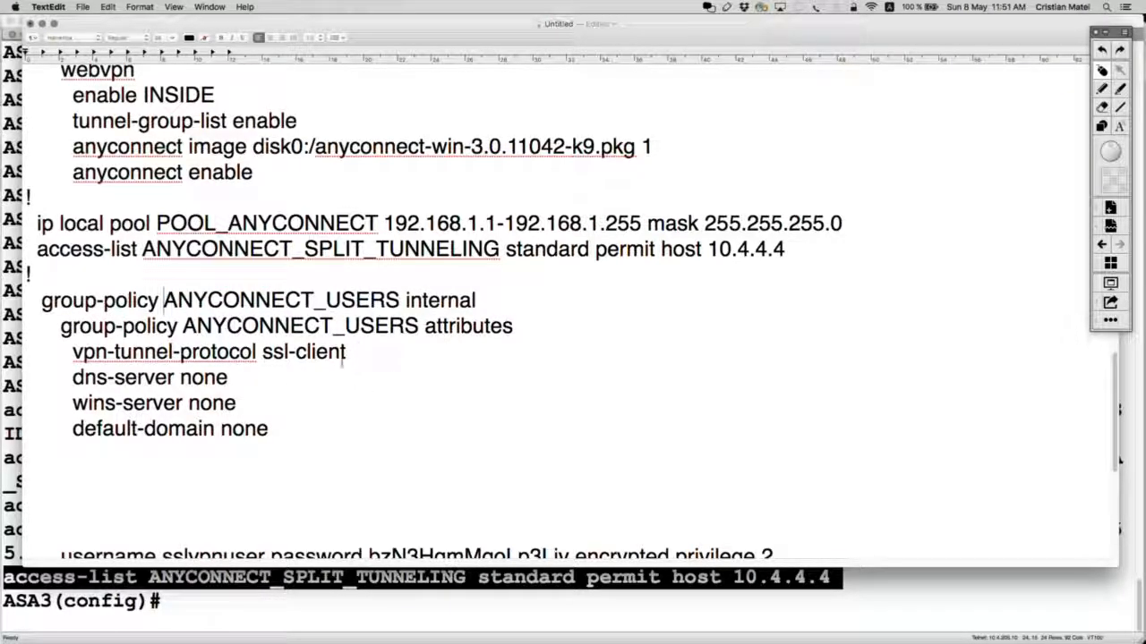
Step: Delete the dns-server, wins-server and default-domain lines, then copy the three group-policy lines
drag(282, 435, 110, 370)
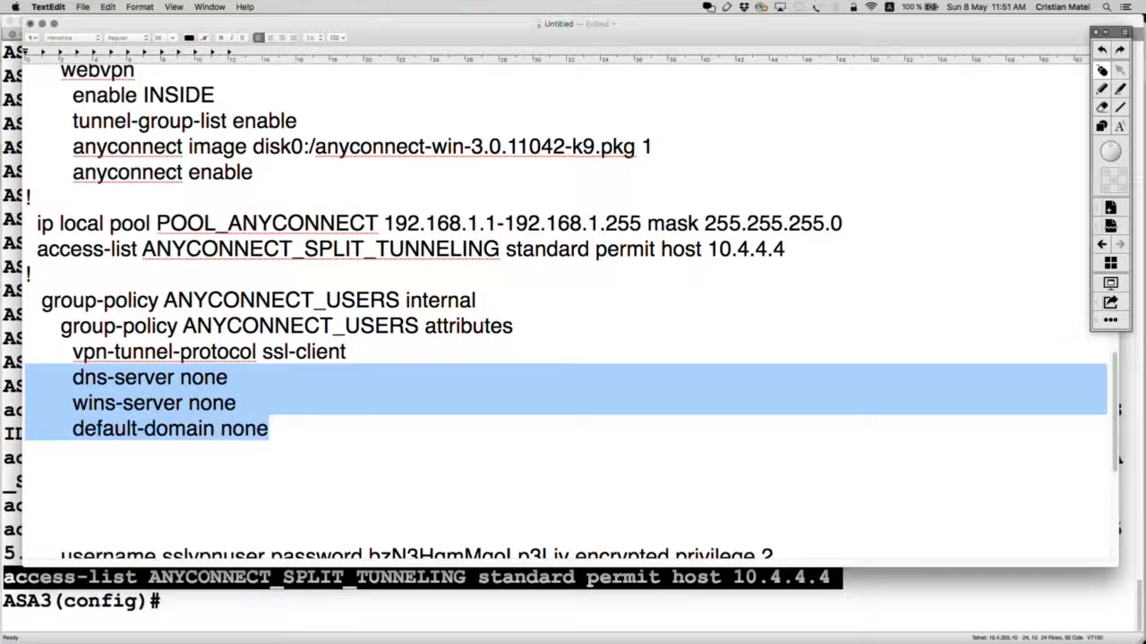
key(BackSpace)
drag(376, 362, 67, 354)
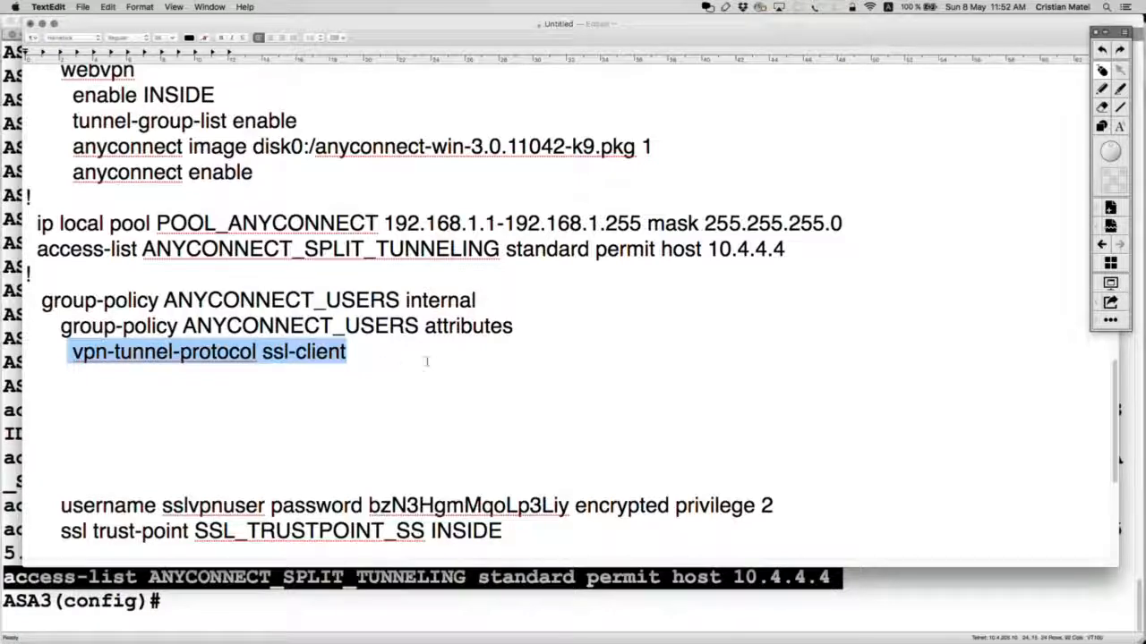
click(384, 351)
key(Return)
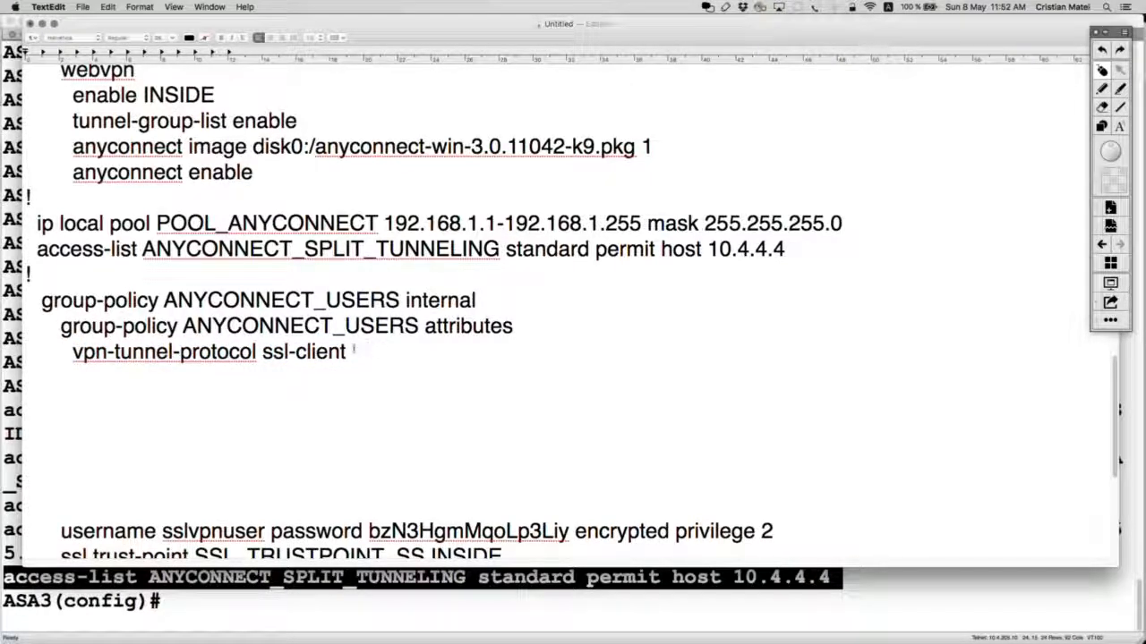
drag(354, 351, 33, 299)
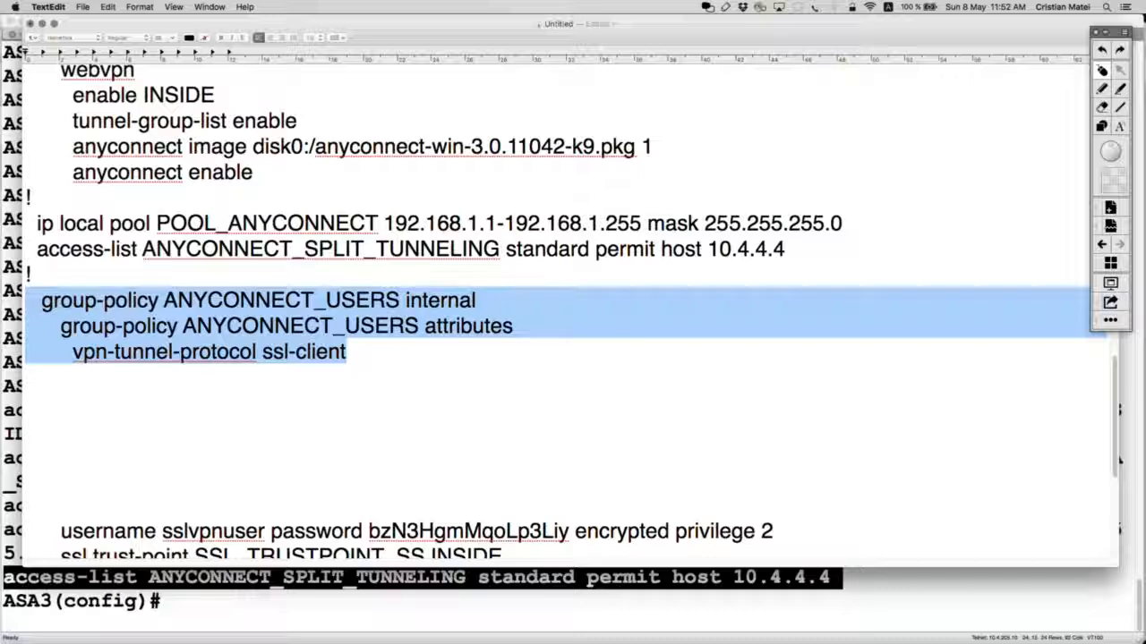
key(super+c)
Step: Run the pasted group-policy commands on ASA3 and try an address-pools POOL_ANYCONNECT command
key(super+Tab)
key(super+v)
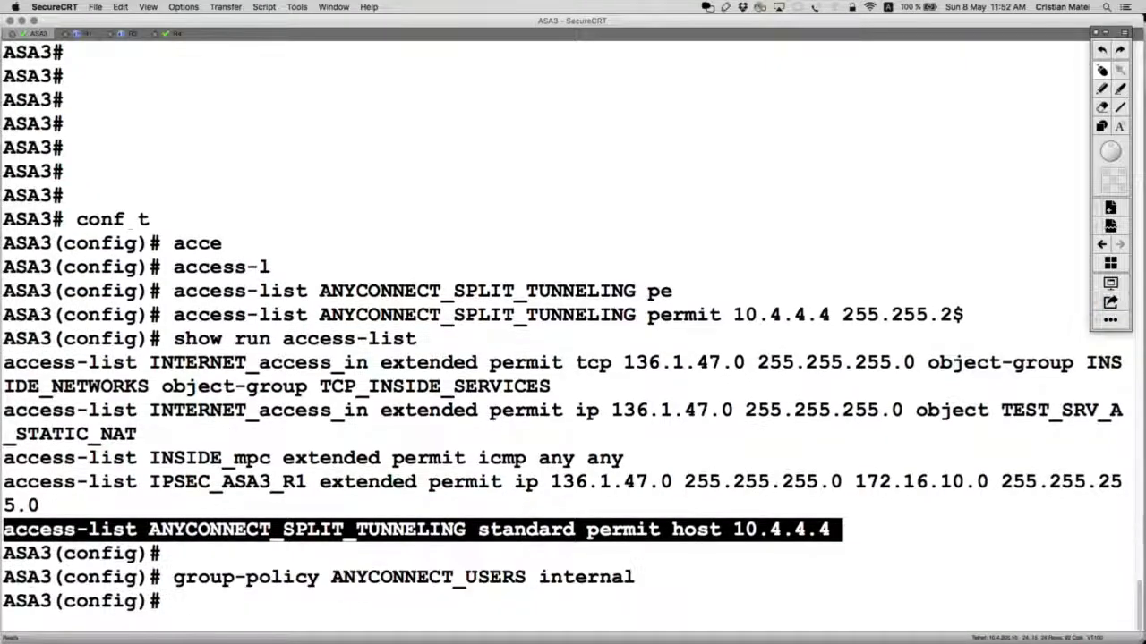
key(Return)
text(add)
key(Tab)
key(super+Tab)
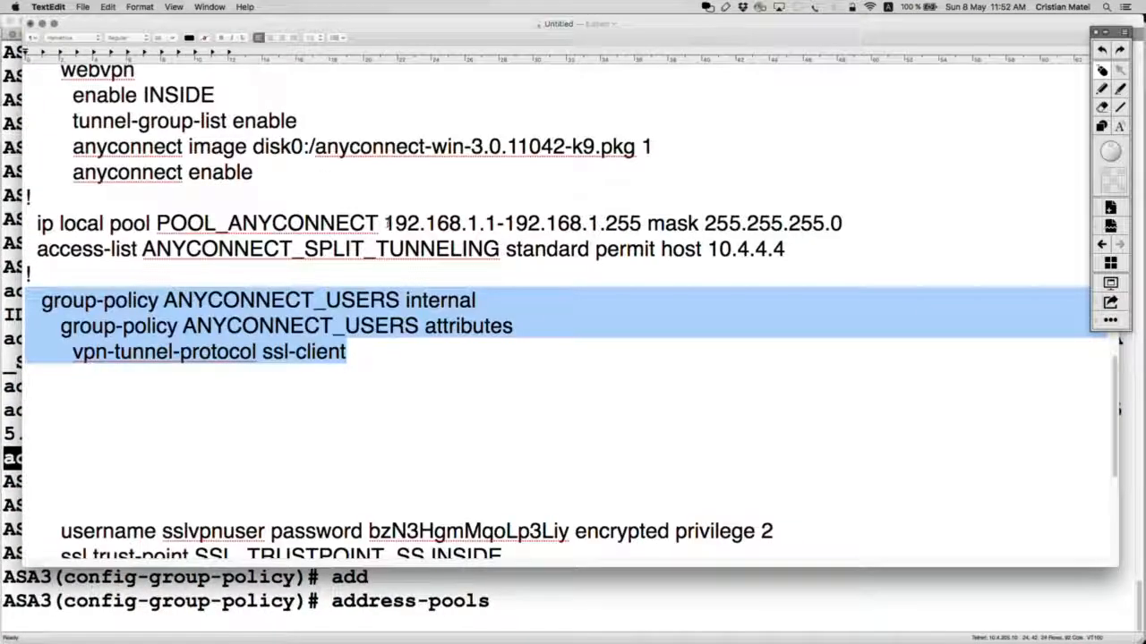
drag(383, 223, 157, 223)
key(super+c)
key(super+Tab)
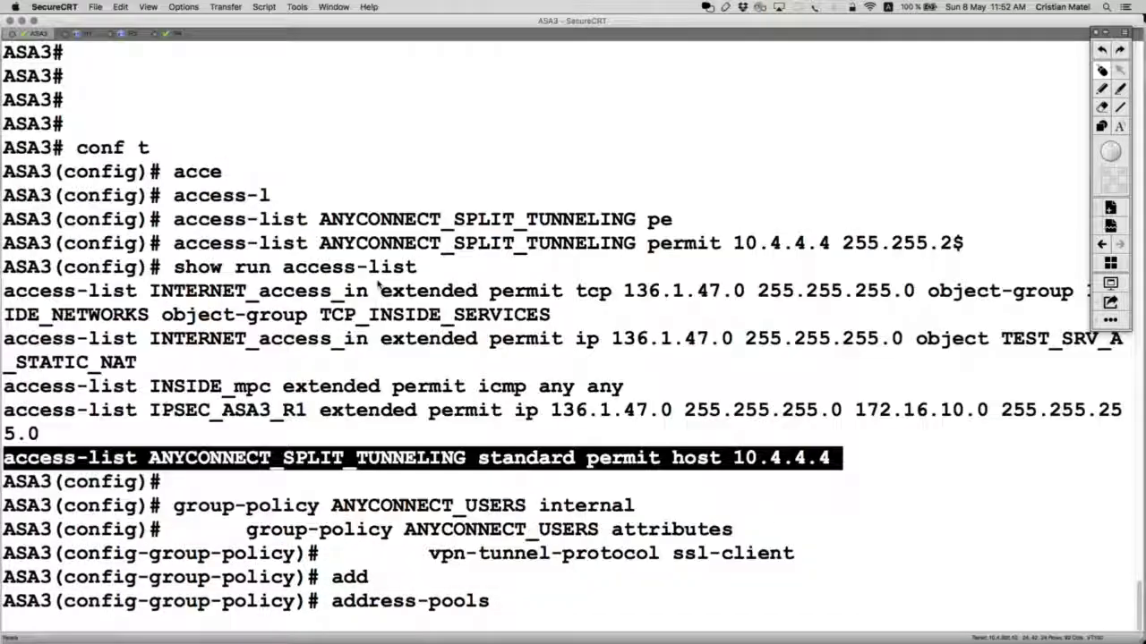
key(super+v)
key(Return)
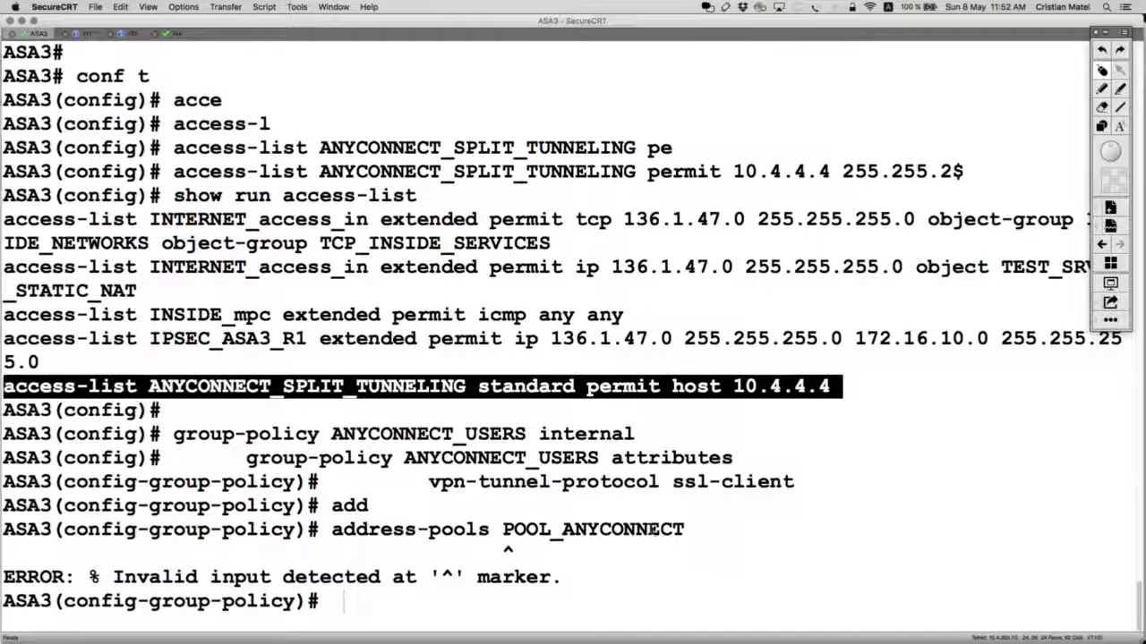
Step: Enter 'address-pools value POOL_ANYCONNECT' on ASA3 and add that line, indented, to the notes
text(add)
key(Tab)
text(v)
key(Tab)
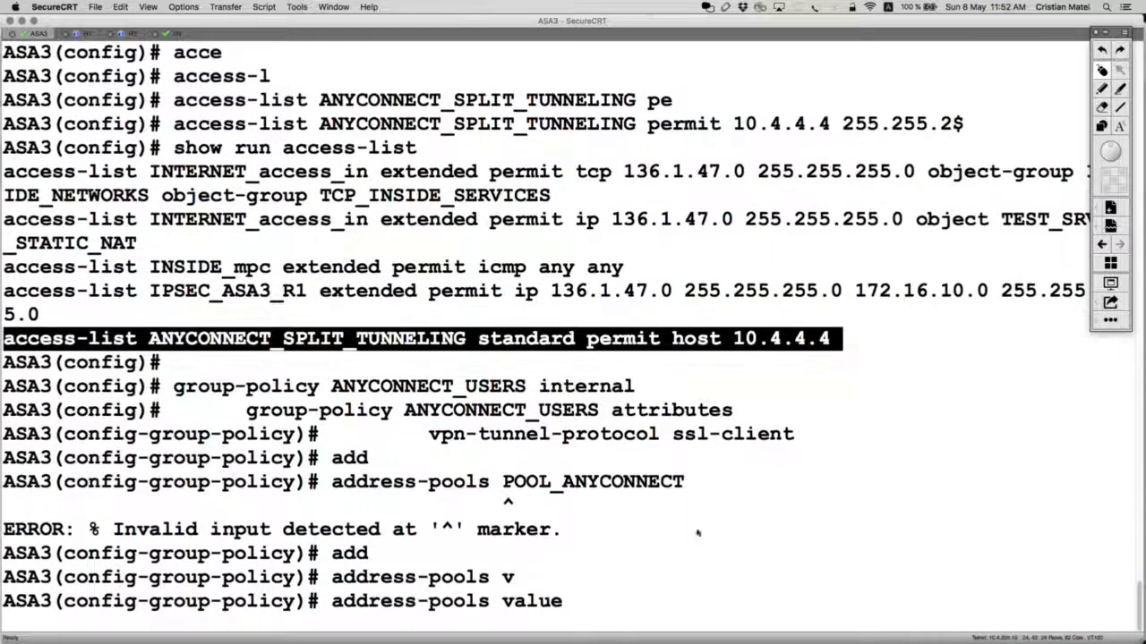
key(super+v)
key(Return)
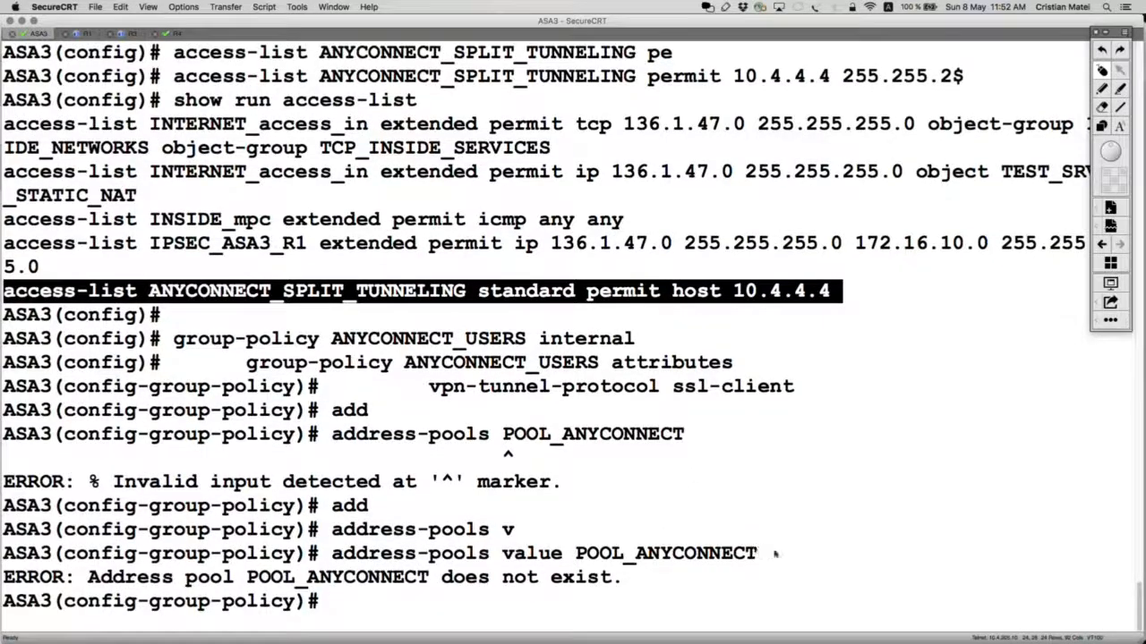
drag(775, 553, 333, 555)
key(super+Tab)
click(360, 353)
key(Return)
key(Tab)
key(super+v)
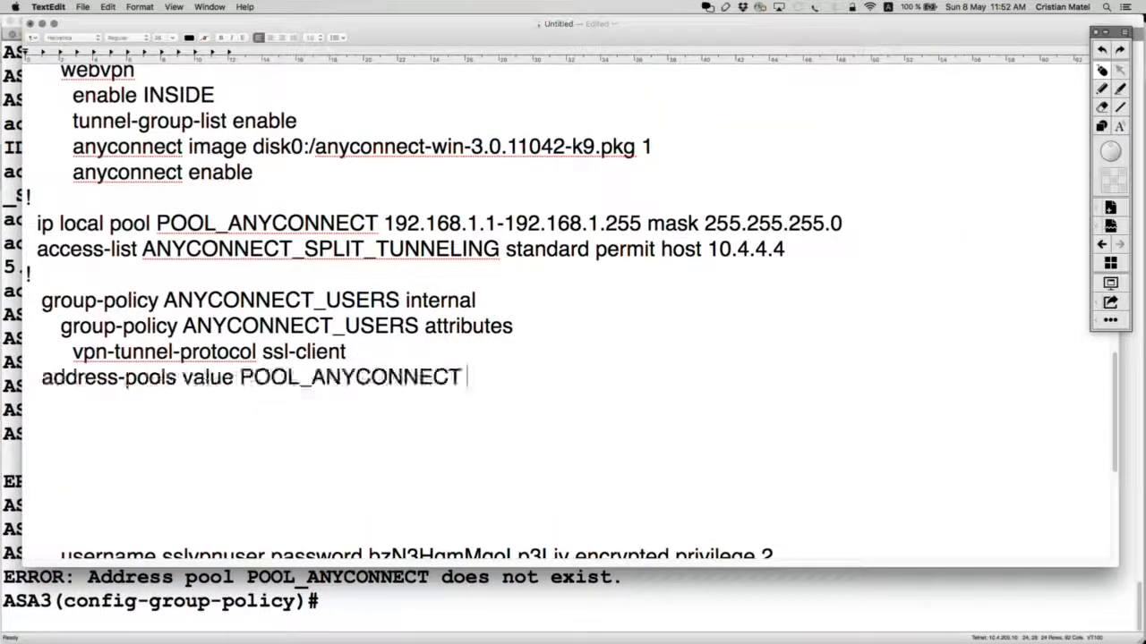
key(super+Left)
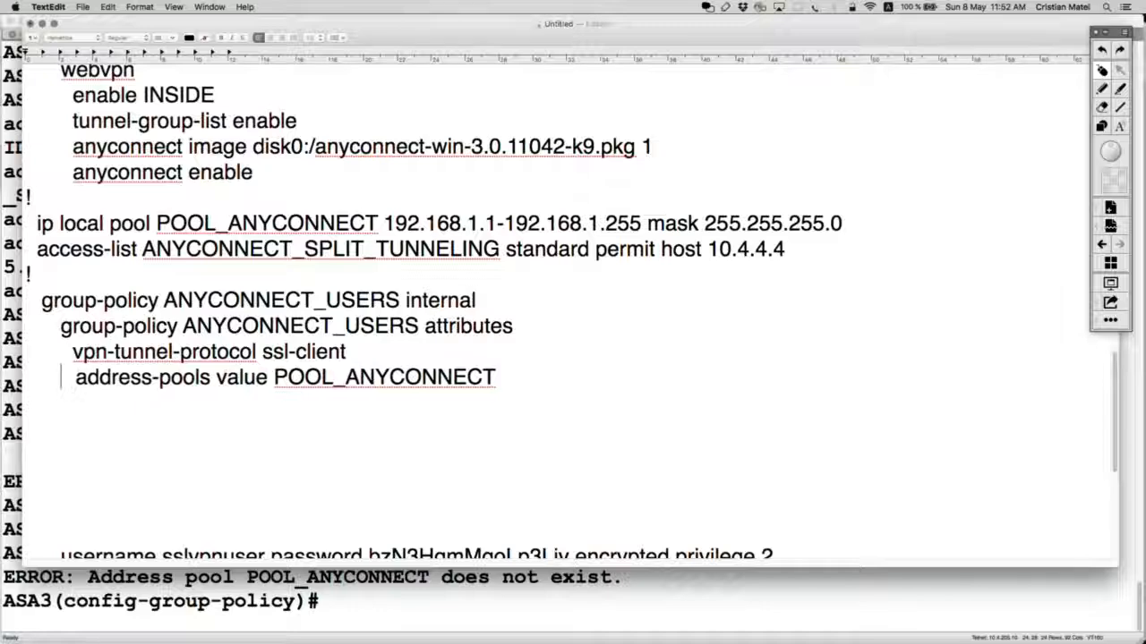
Step: Enter 'split-tunnel-policy tunnelspecified' on ASA3 using tab completion
key(super+Tab)
text(sl)
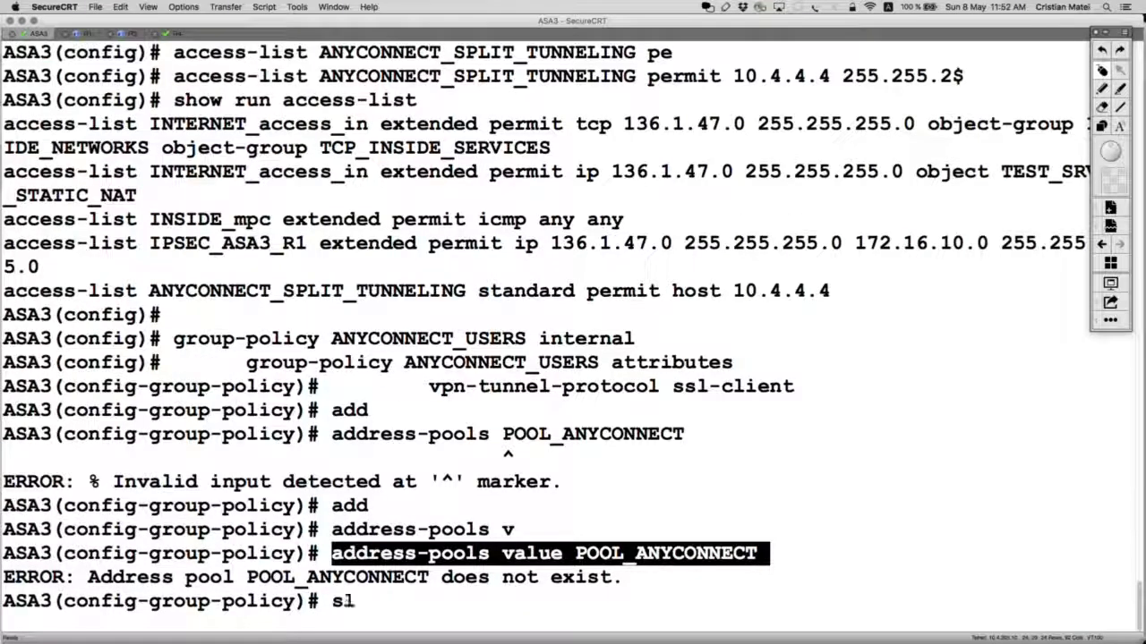
key(Tab)
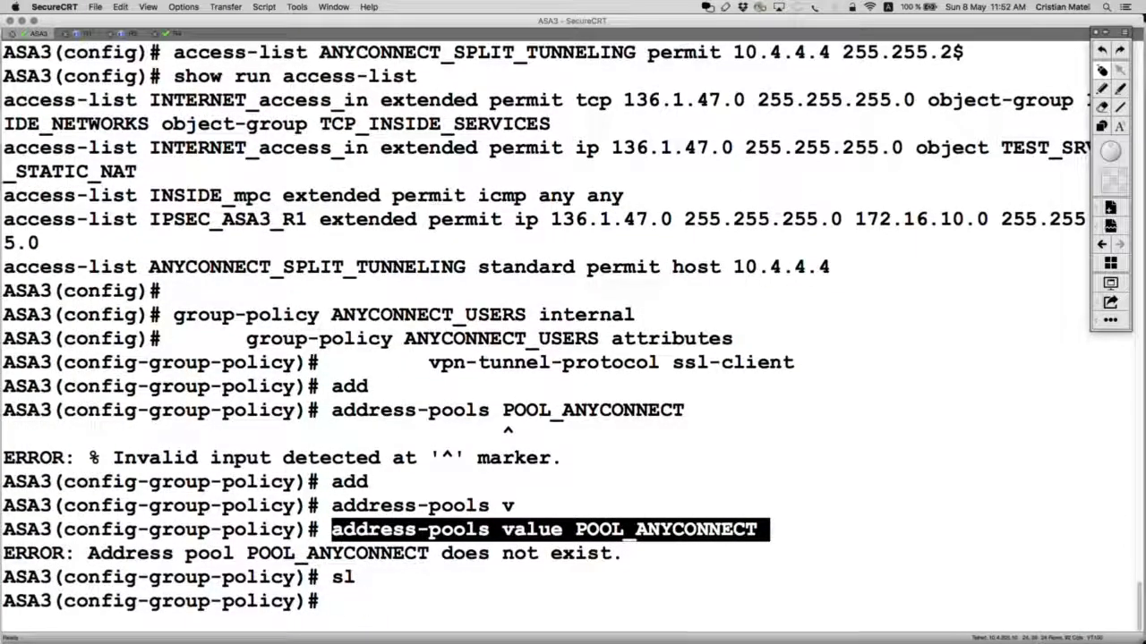
text(spl)
key(Tab)
text(t)
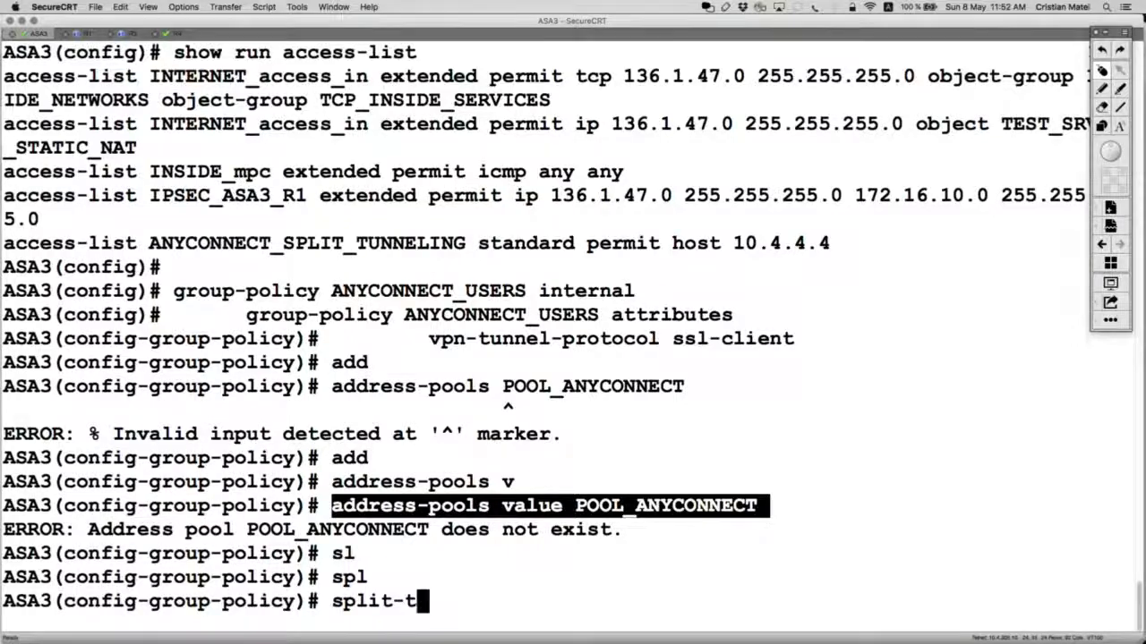
text(u)
key(Tab)
text(p)
key(Tab)
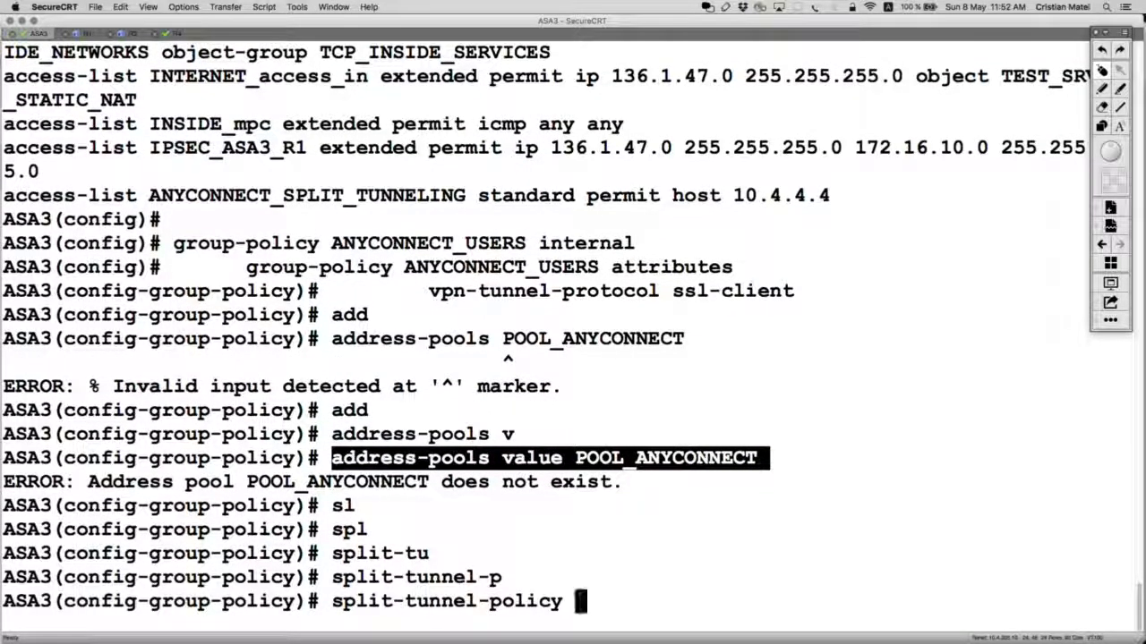
text(t)
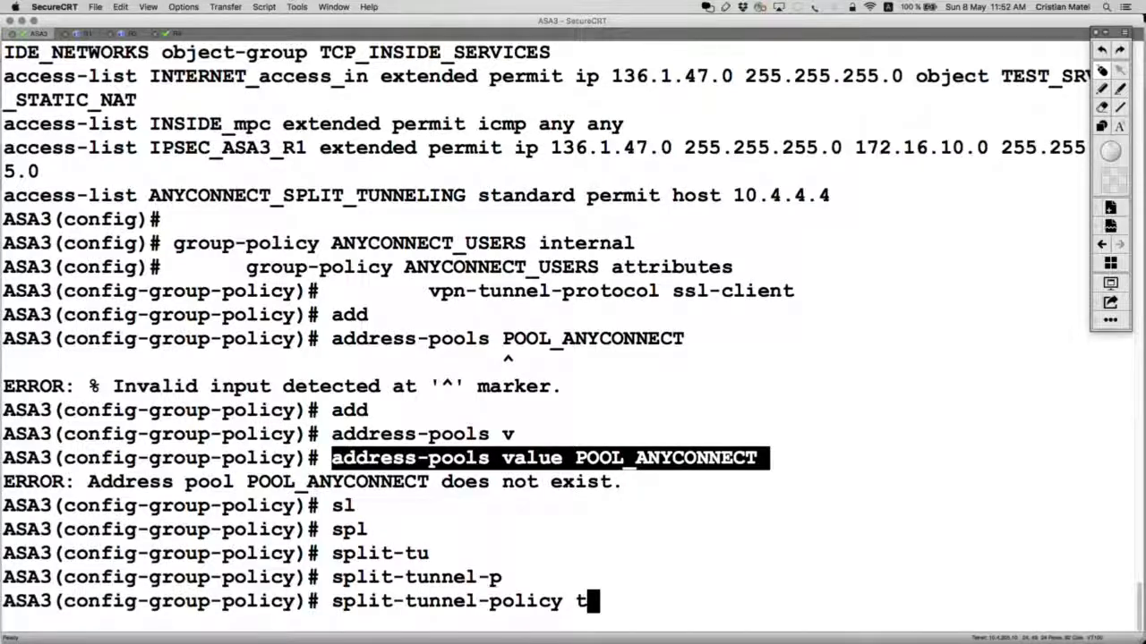
text(u)
key(Tab)
text(s)
key(Tab)
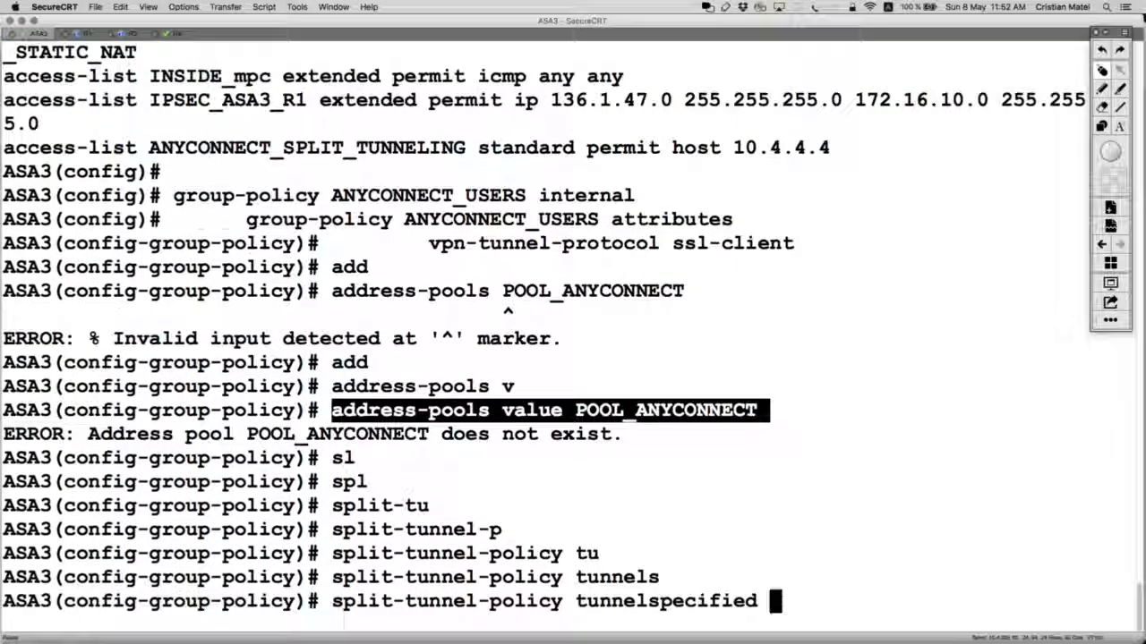
key(Return)
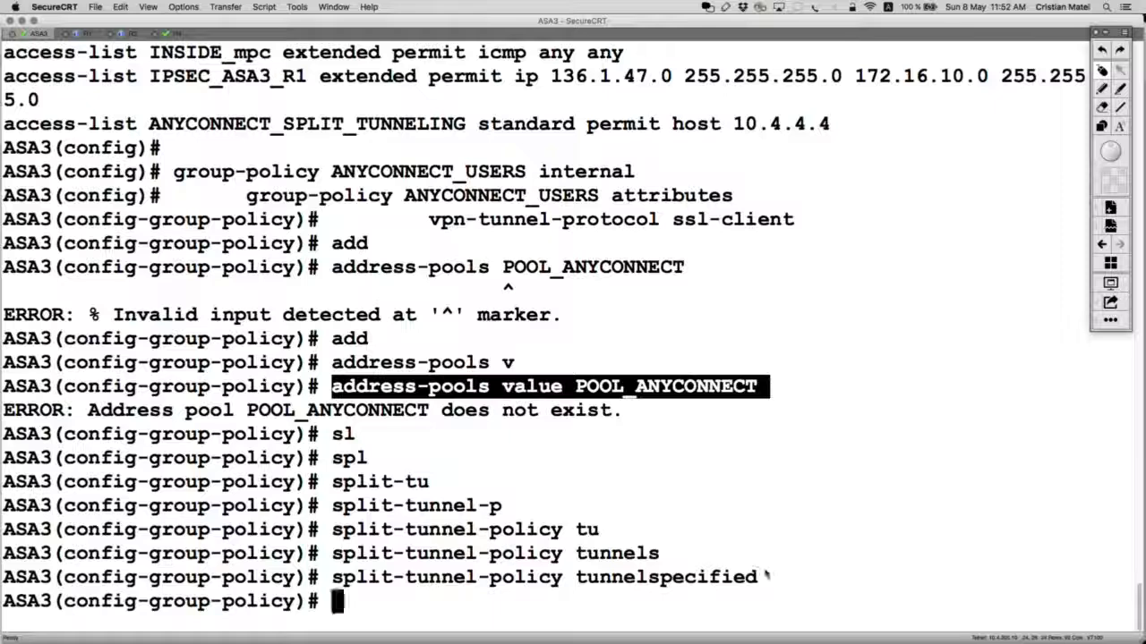
Step: Copy the split-tunnel-policy tunnelspecified line into the notes below address-pools
drag(767, 579, 337, 577)
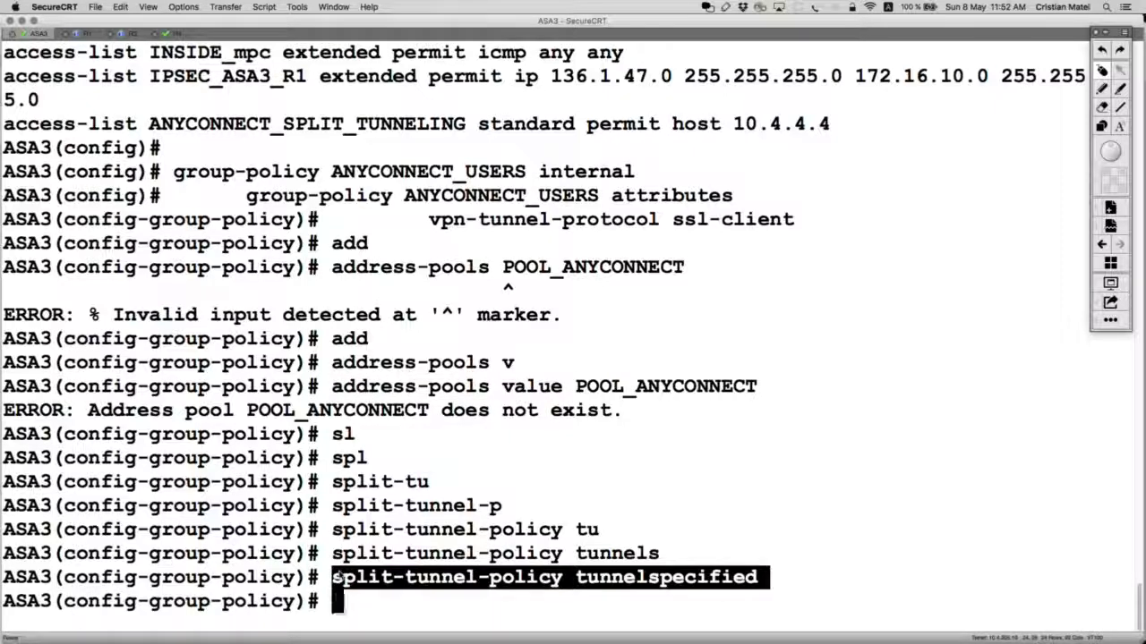
key(super+Tab)
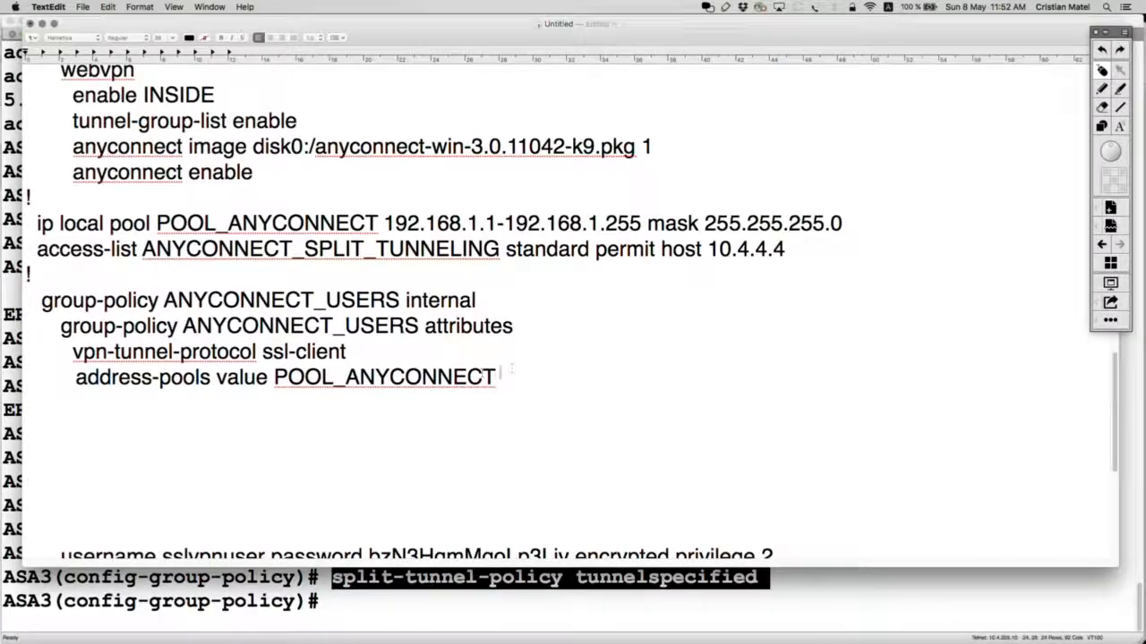
key(Return)
key(super+v)
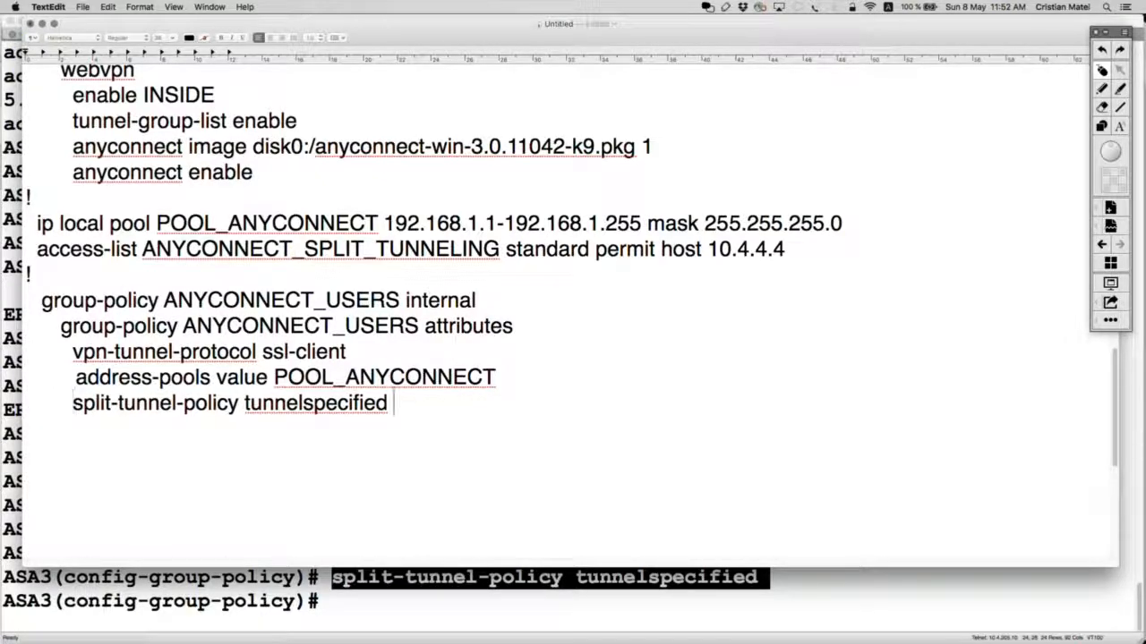
Step: Build the 'split-tunnel-network-list value' command on ASA3, correcting a typo
key(super+Tab)
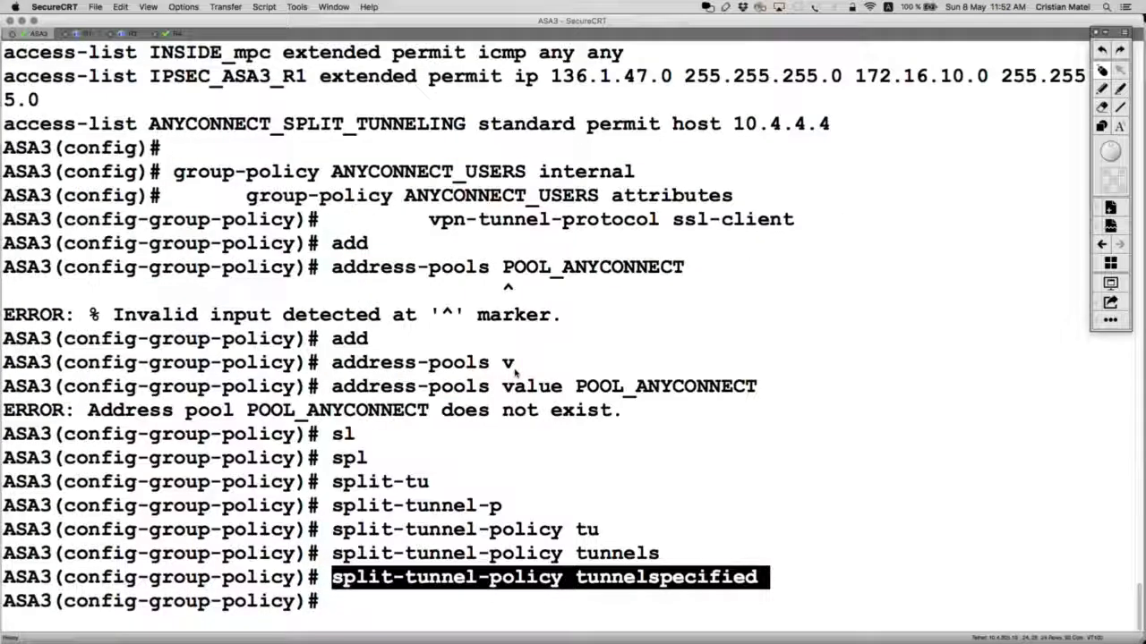
text(s[l)
key(Tab)
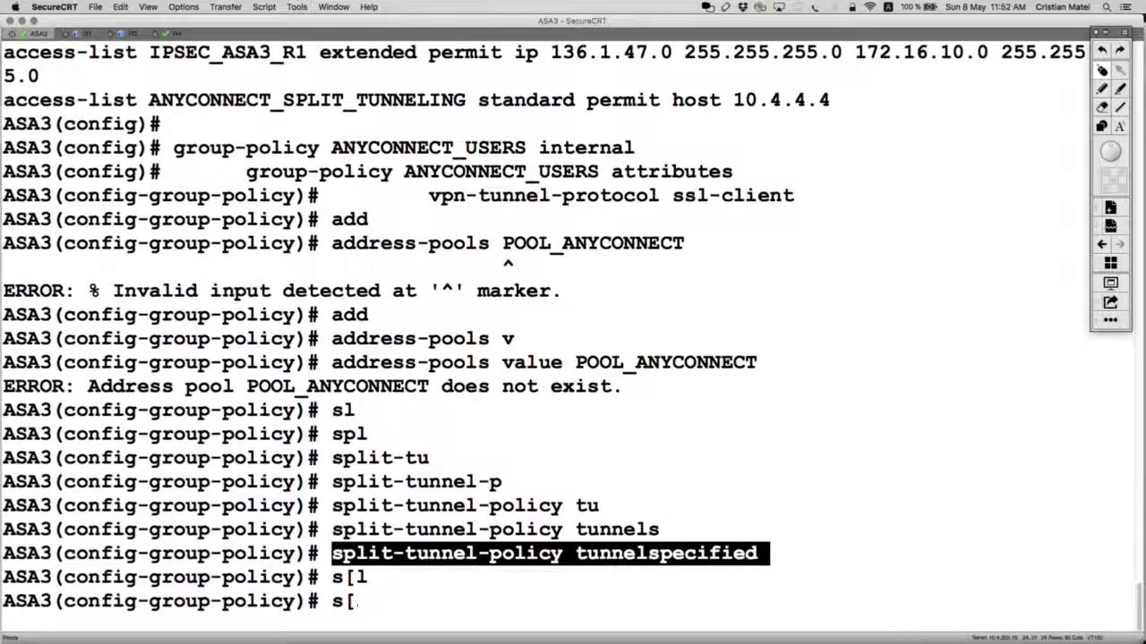
key(BackSpace)
text(pl)
key(Tab)
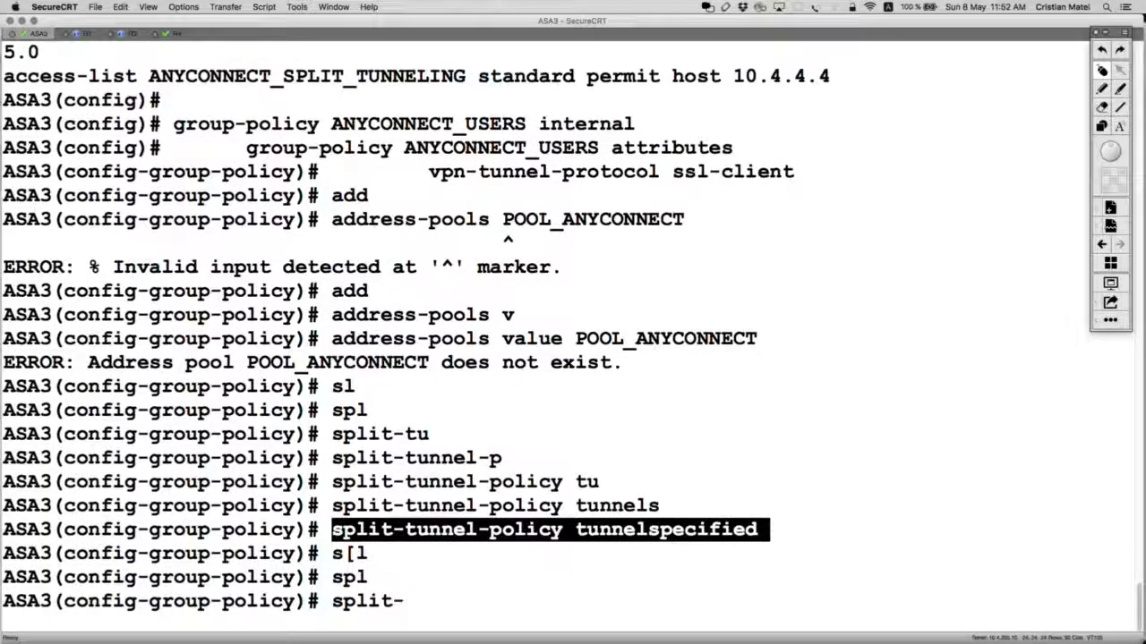
text(t)
key(Tab)
text(?)
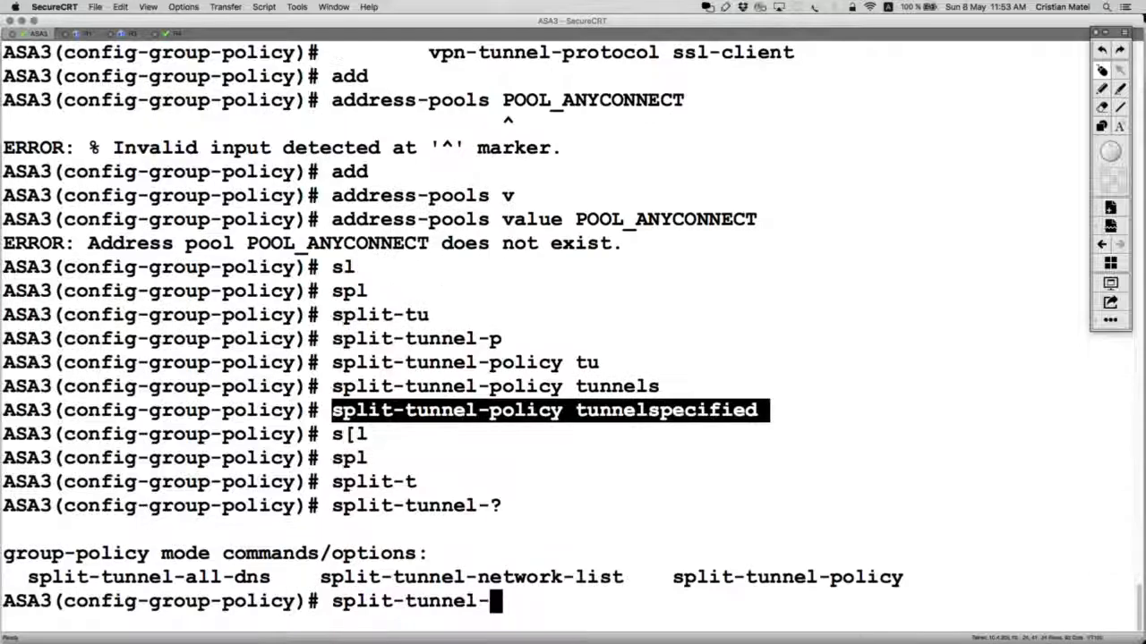
text(n)
key(Tab)
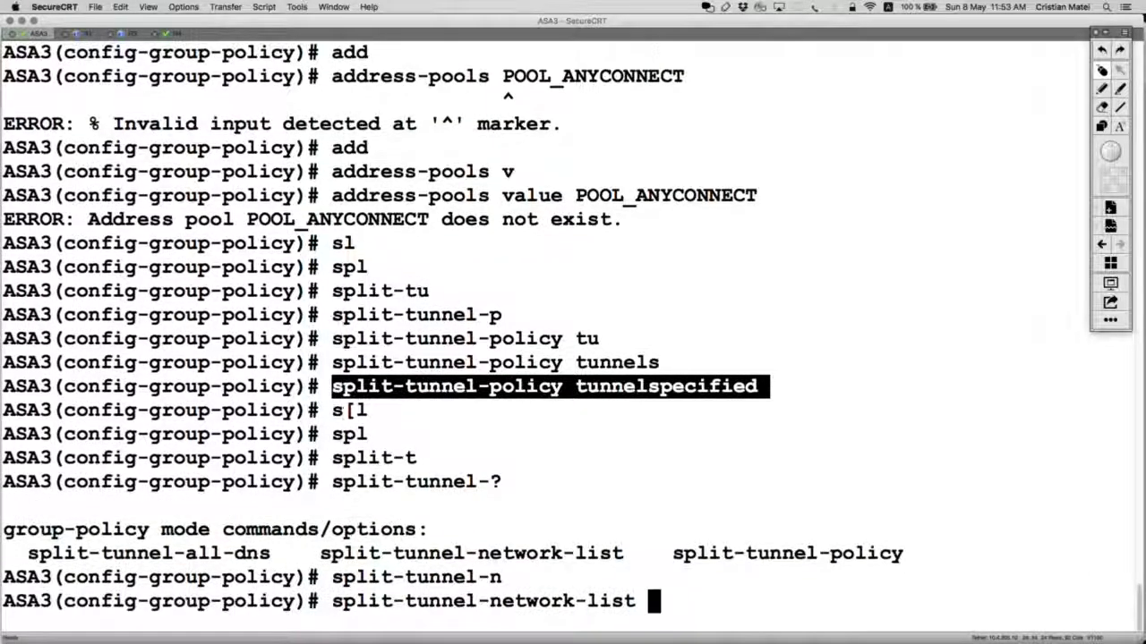
text(v)
key(Tab)
Step: Complete the network-list command with ANYCONNECT_SPLIT_TUNNELING from the notes and run it
key(super+Tab)
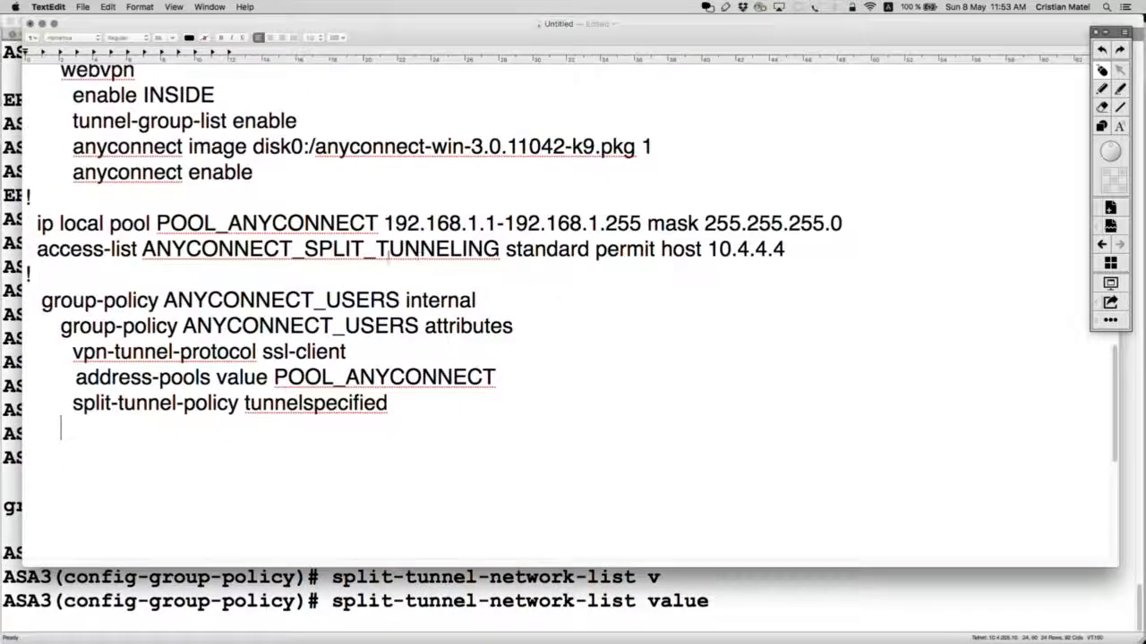
drag(505, 243, 142, 249)
key(super+Tab)
key(super+v)
key(Return)
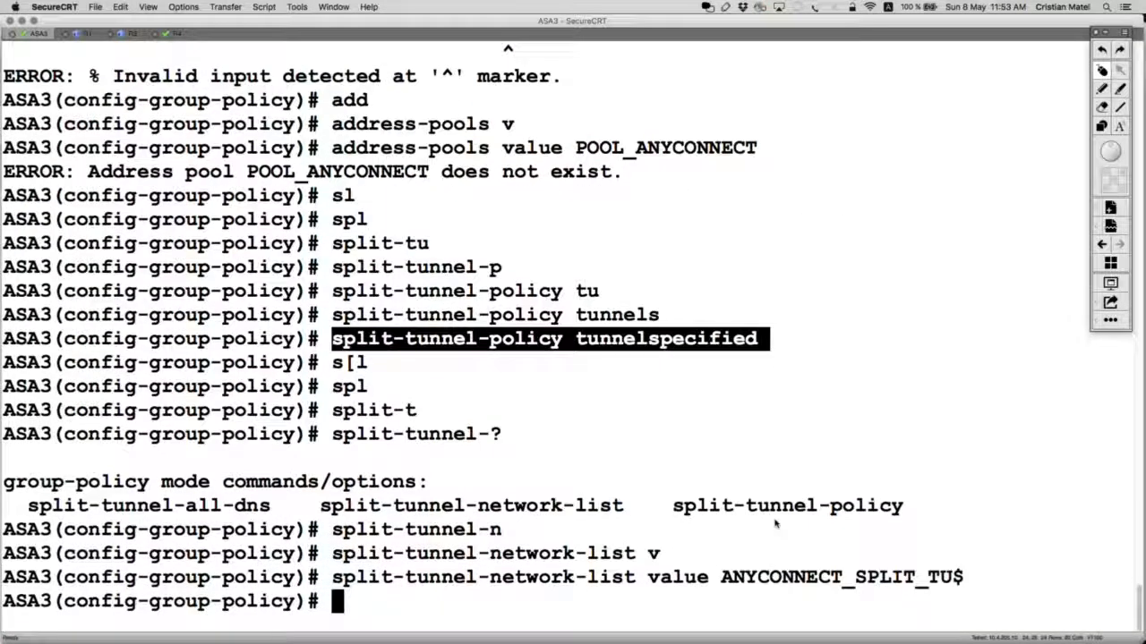
drag(331, 577, 709, 577)
key(super+Tab)
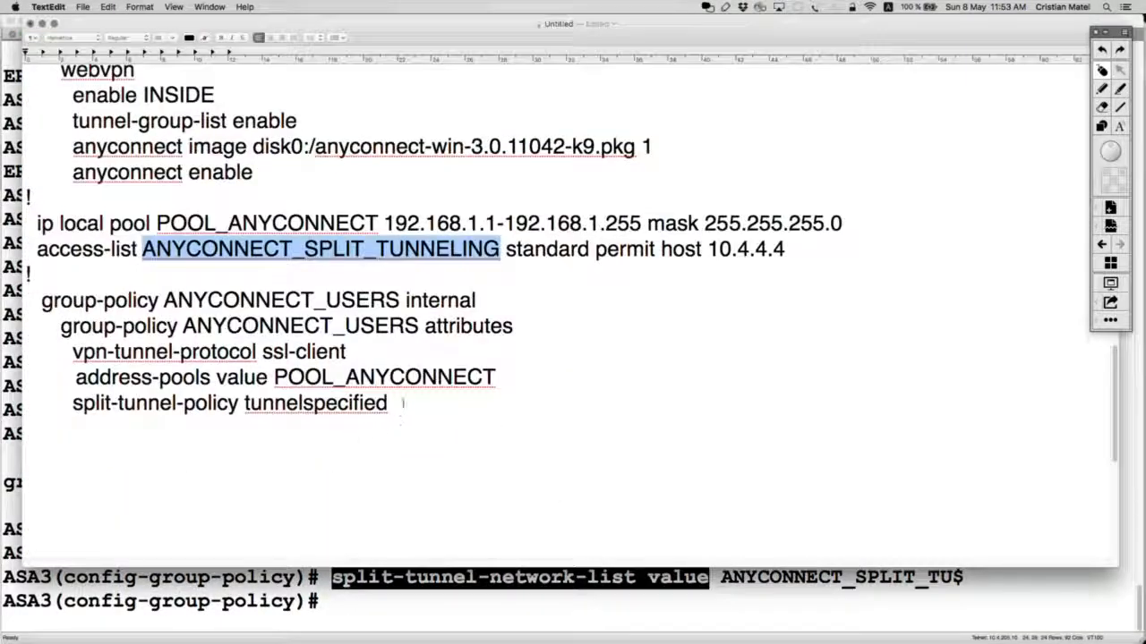
Step: Add an indented 'split-tunnel-network-list value ANYCONNECT_SPLIT_TUNNELING' line below split-tunnel-policy
click(402, 406)
key(Return)
key(Tab)
key(super+v)
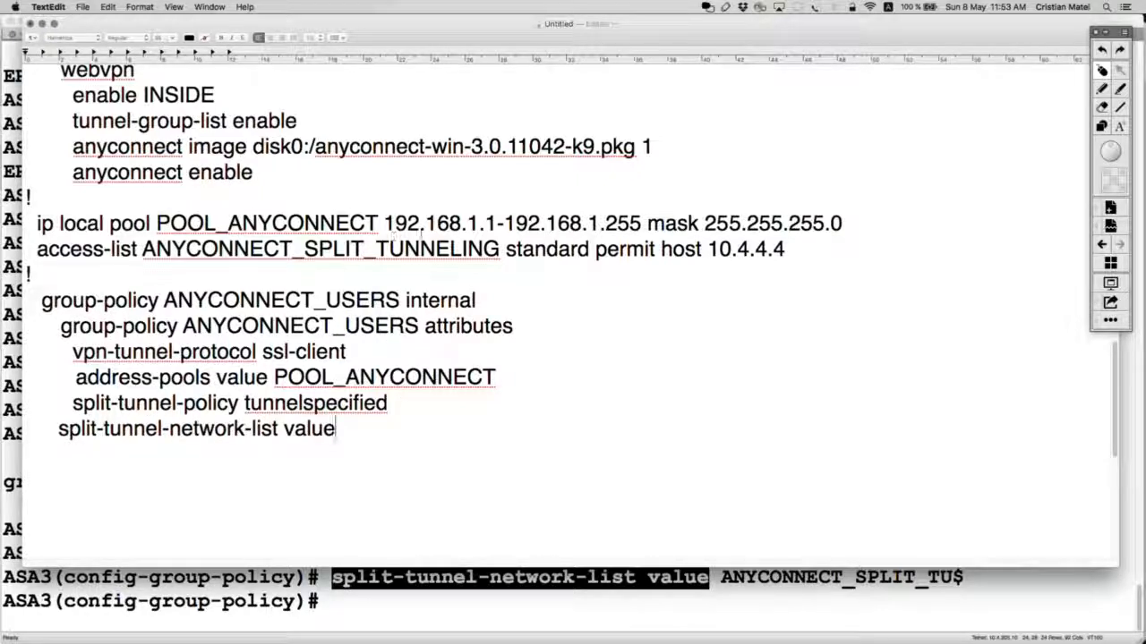
double_click(499, 248)
key(super+c)
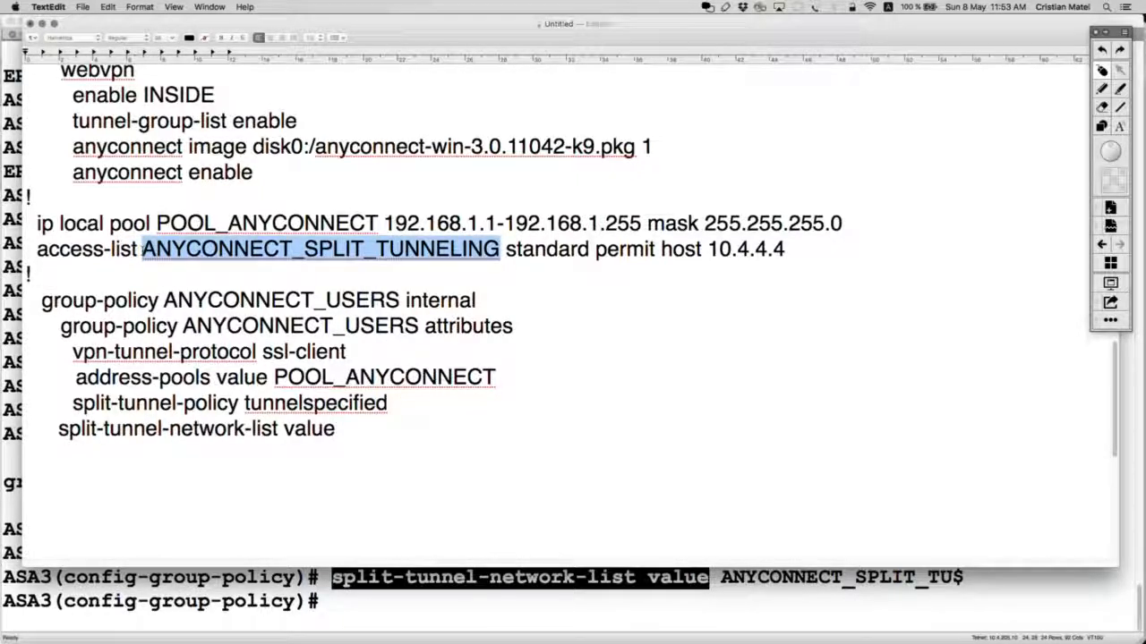
click(345, 437)
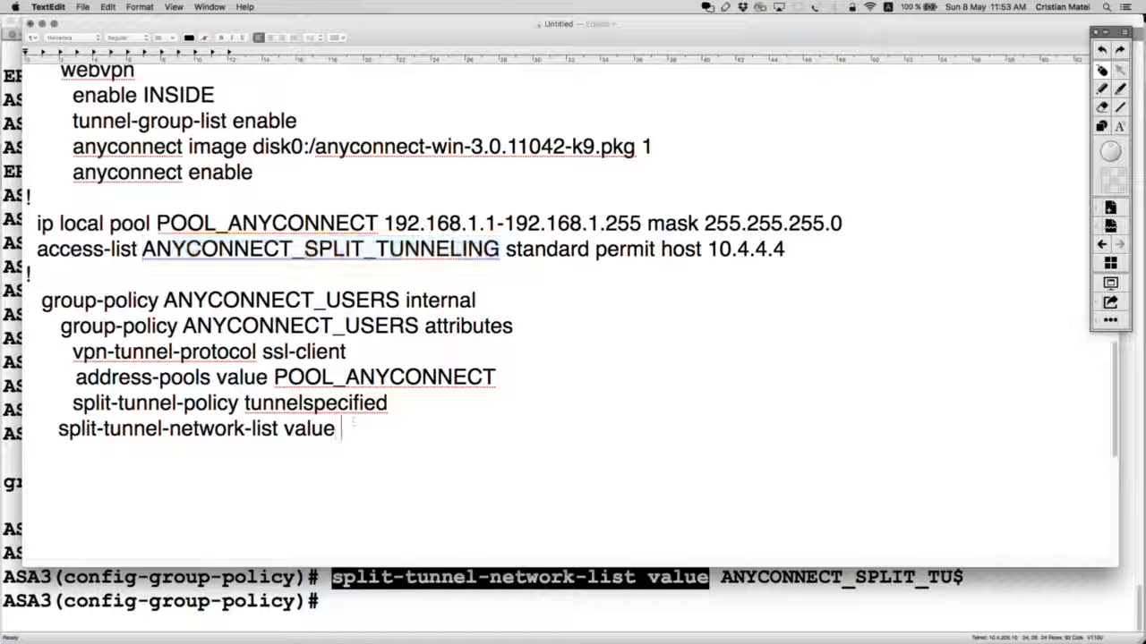
key(super+v)
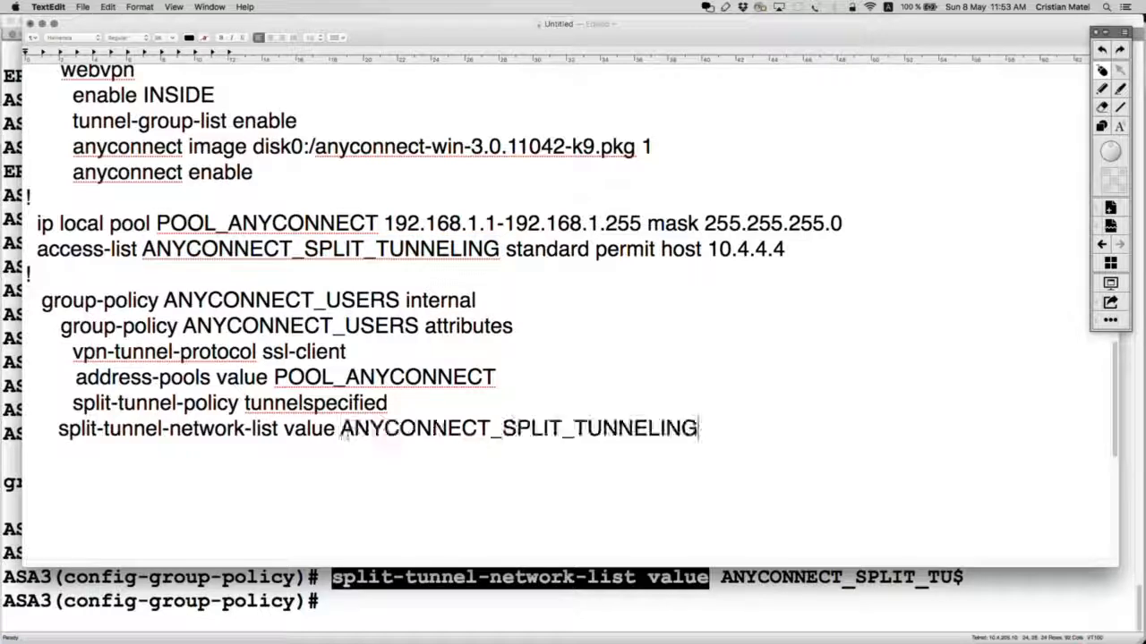
click(53, 427)
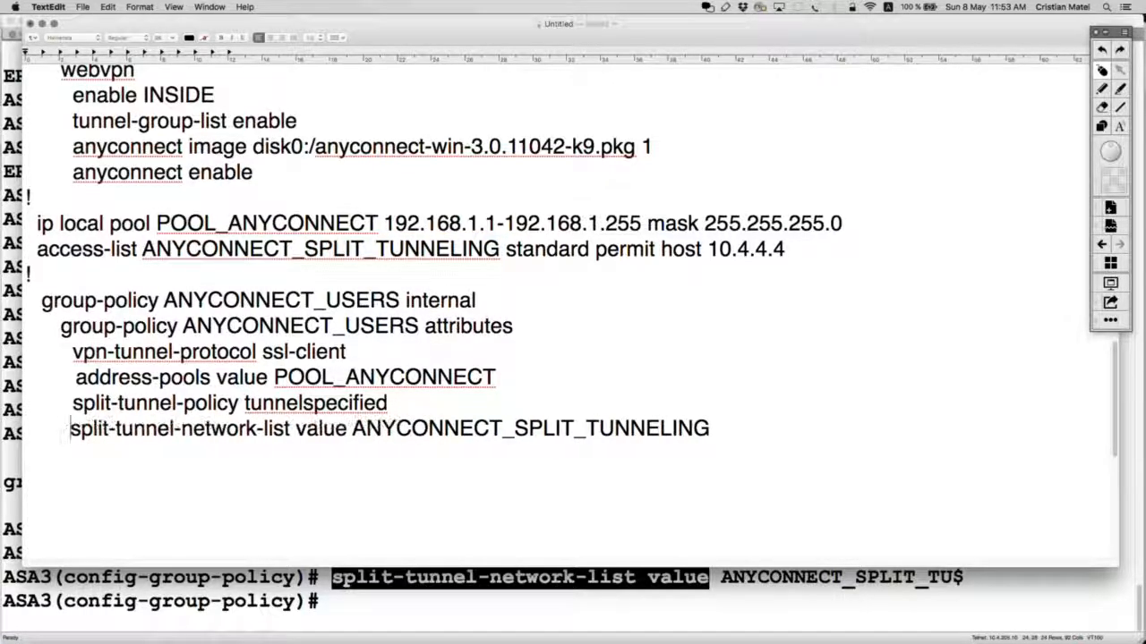
Step: Scroll through the notes to review the group-policy attribute lines
scroll(277, 397, up, 5)
scroll(277, 397, down, 2)
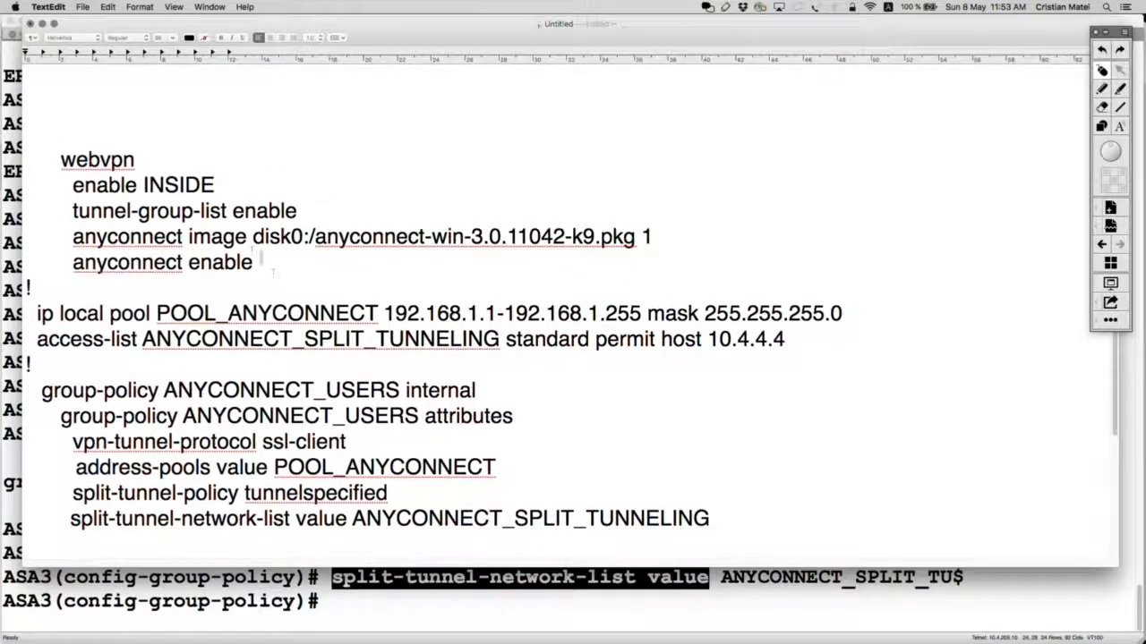
drag(247, 276, 63, 130)
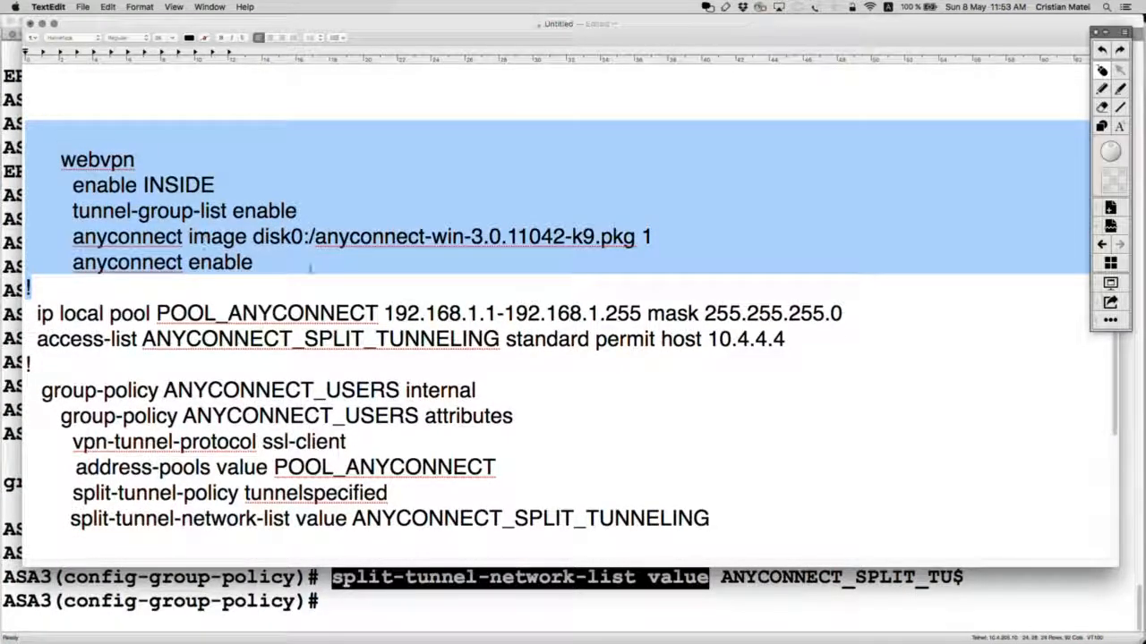
scroll(312, 269, down, 2)
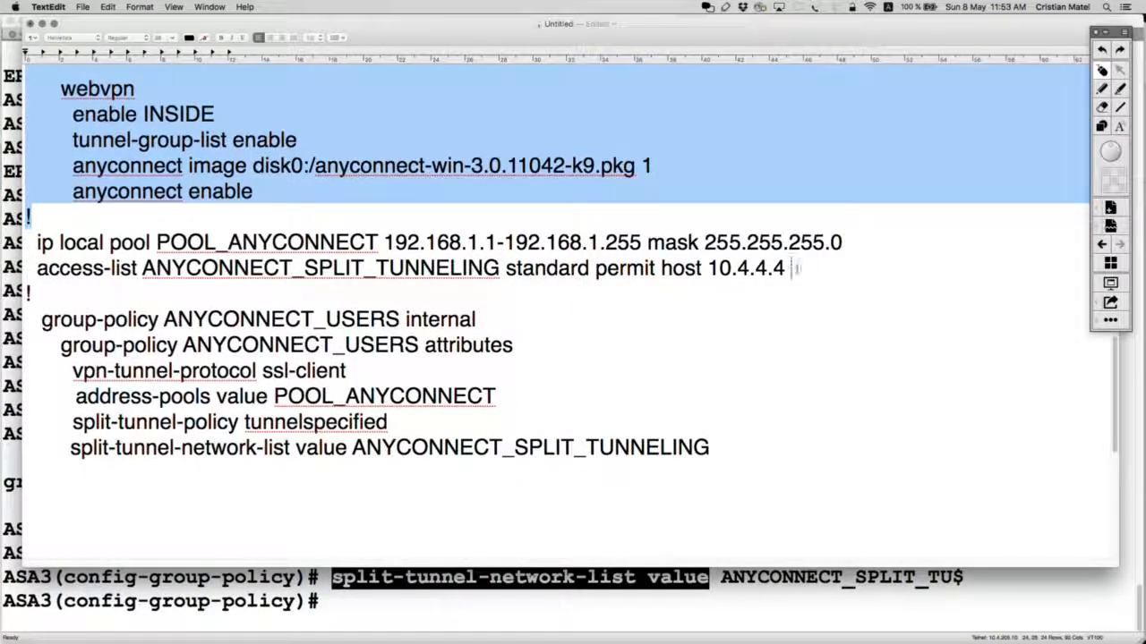
drag(793, 268, 34, 242)
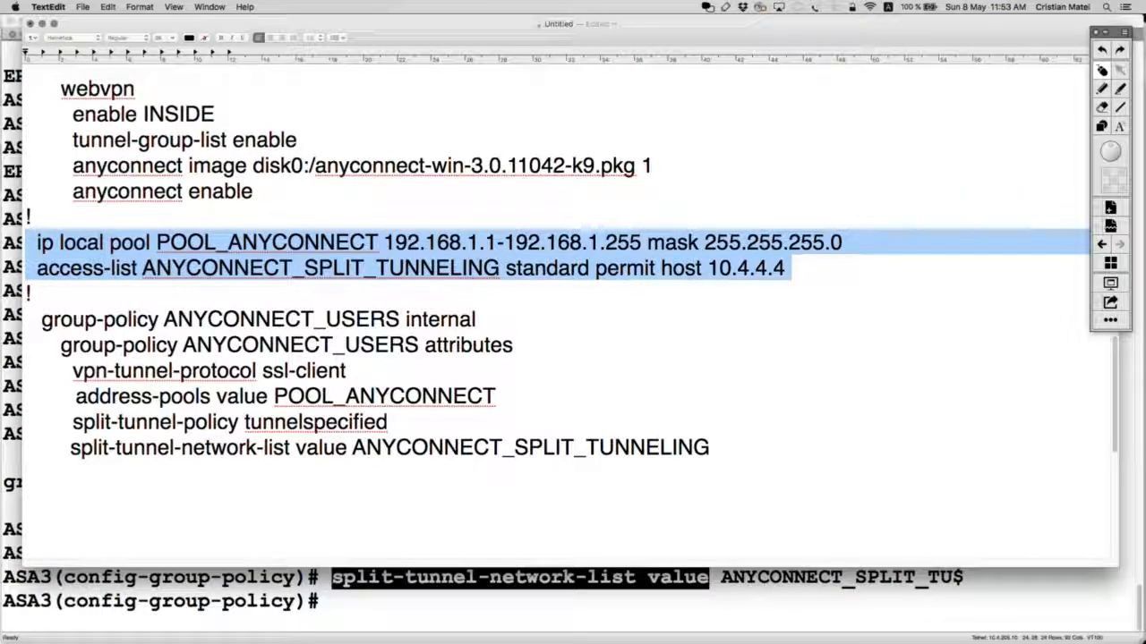
scroll(637, 405, down, 1)
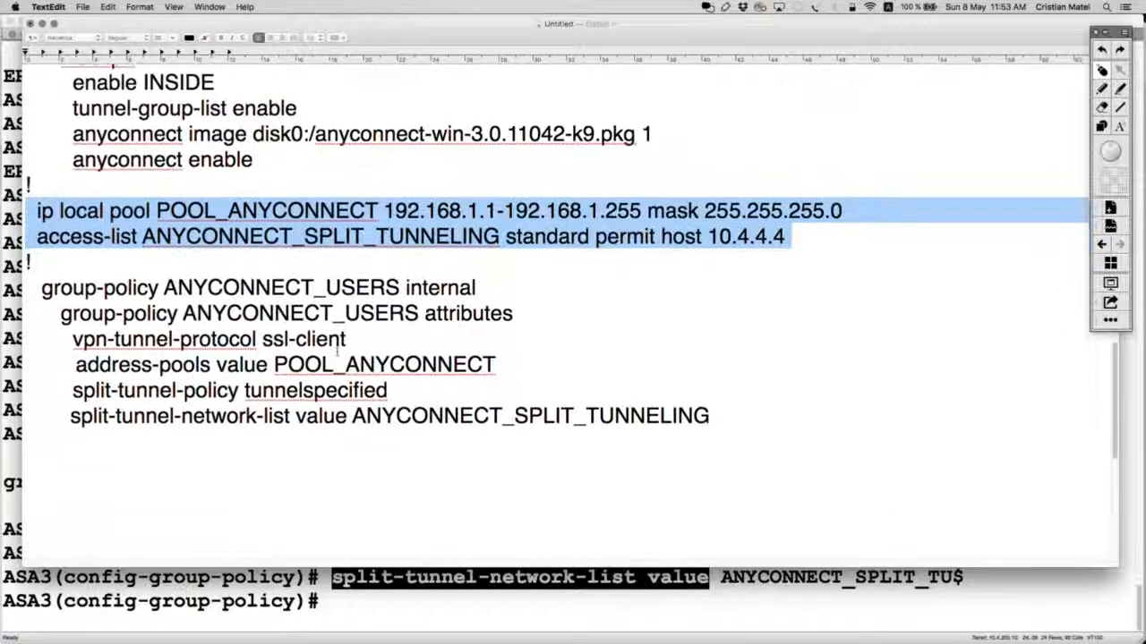
drag(713, 417, 27, 287)
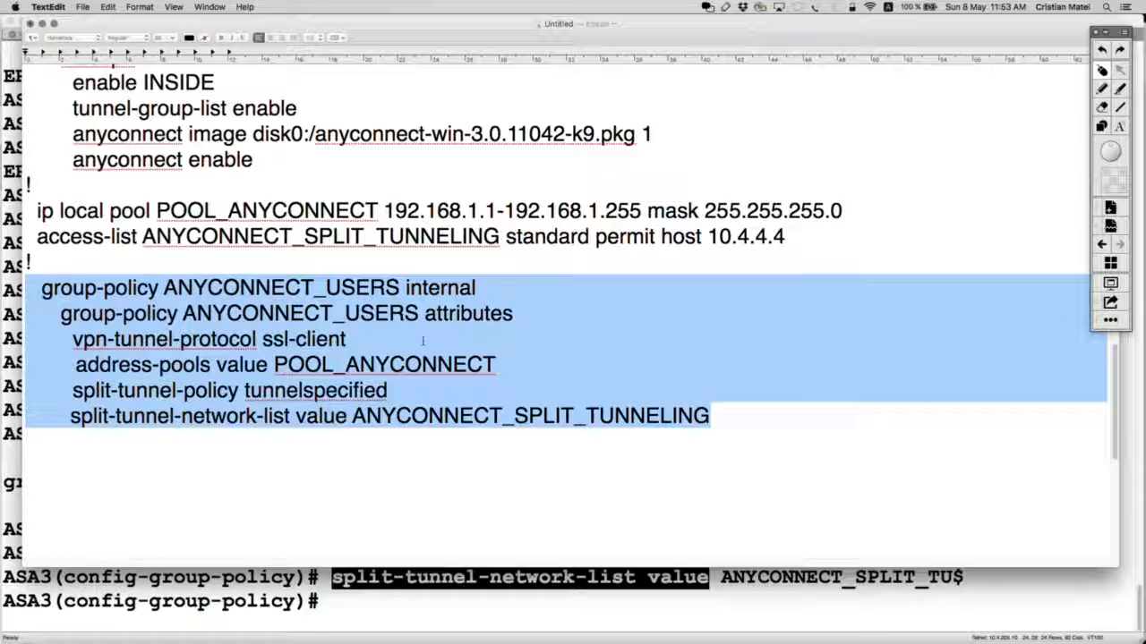
click(740, 418)
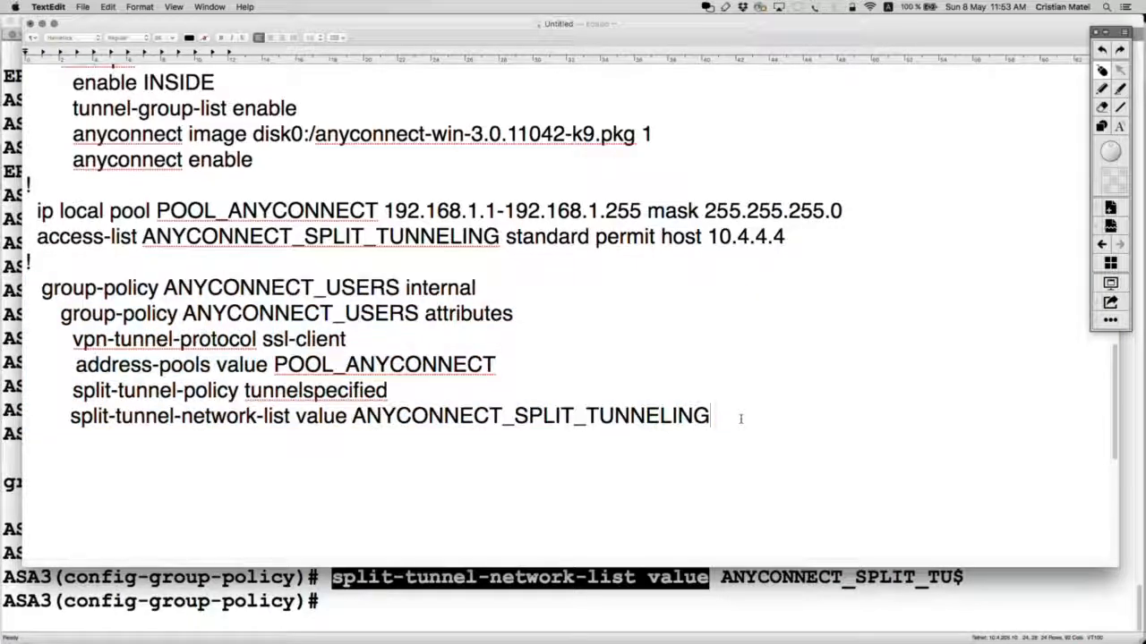
scroll(632, 411, down, 10)
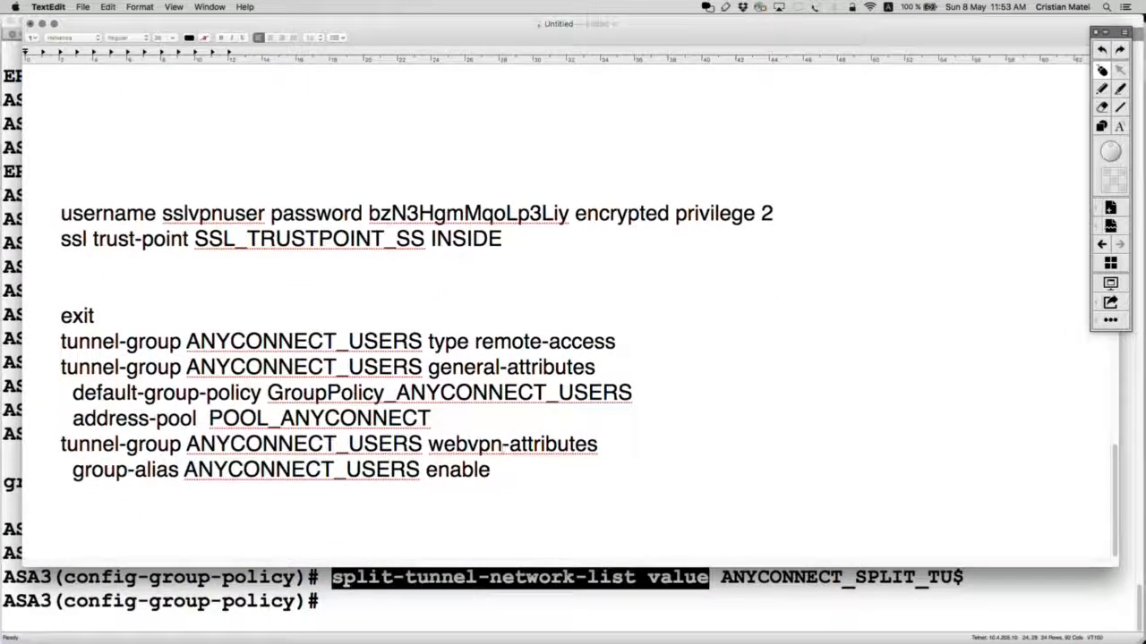
Step: Remove the GroupPolicy_ prefix from the tunnel-group's default group policy name
drag(494, 472, 25, 350)
scroll(348, 332, up, 10)
scroll(263, 425, down, 8)
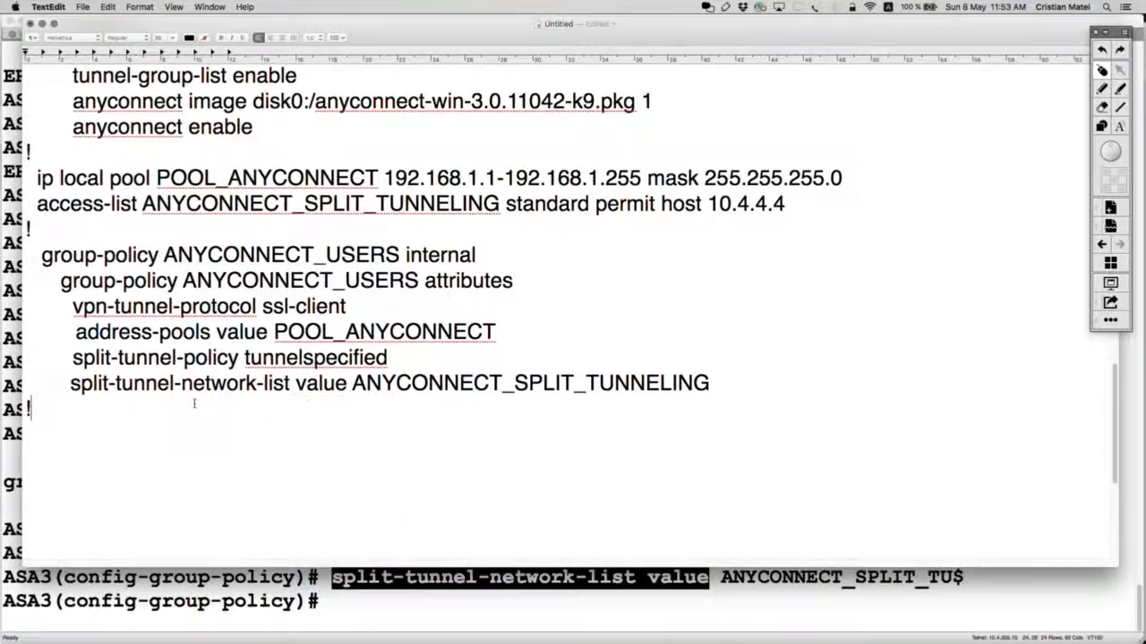
scroll(335, 402, up, 3)
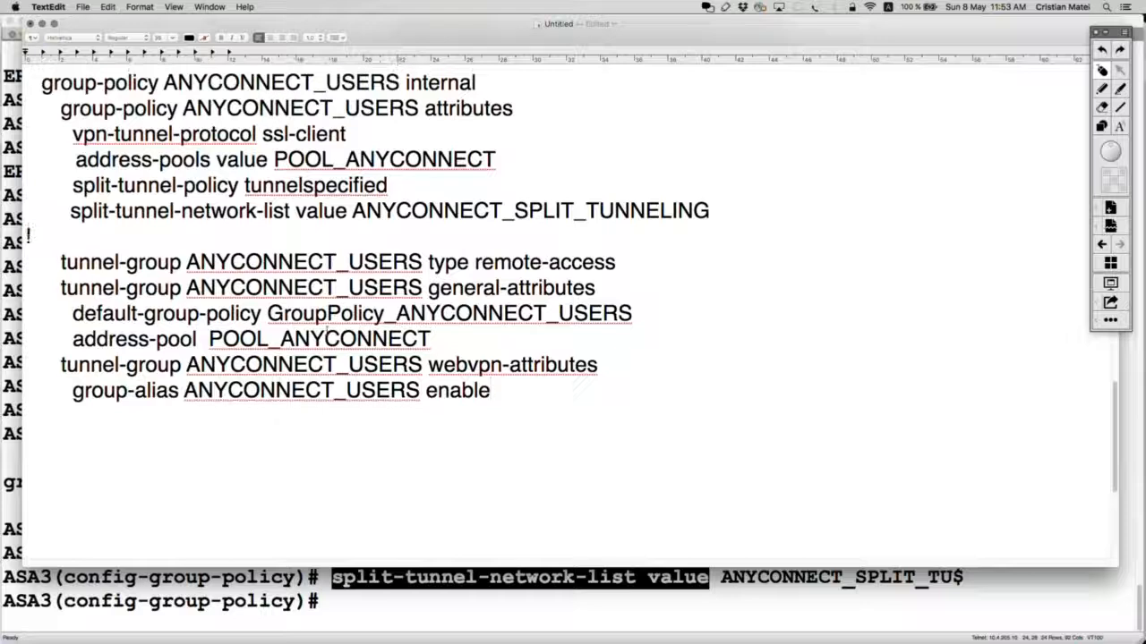
drag(617, 263, 27, 263)
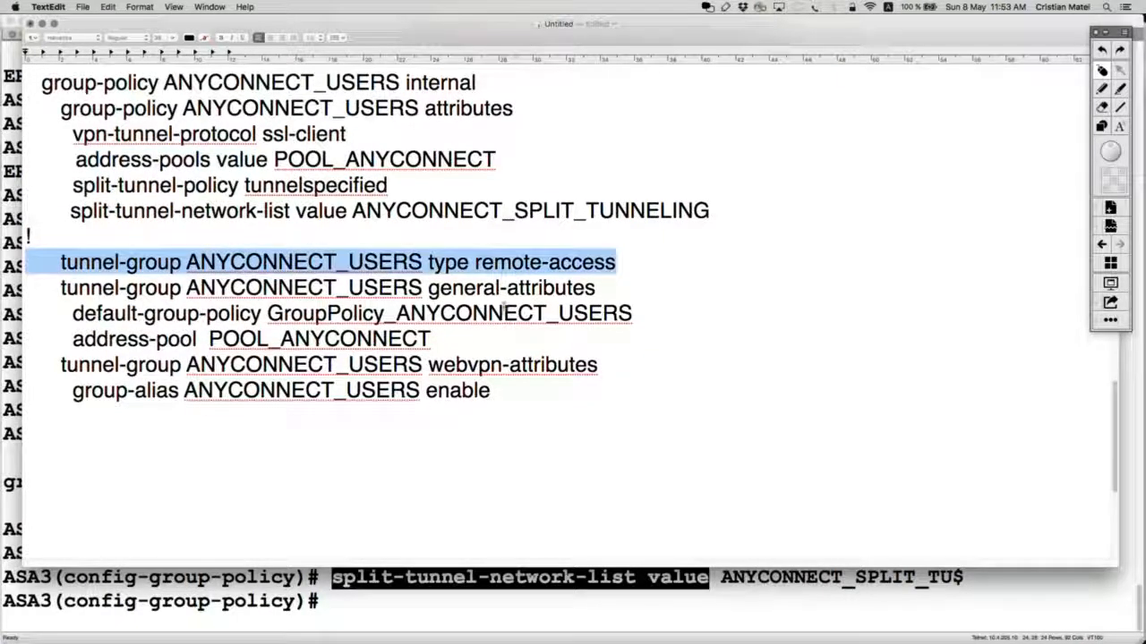
drag(606, 288, 27, 288)
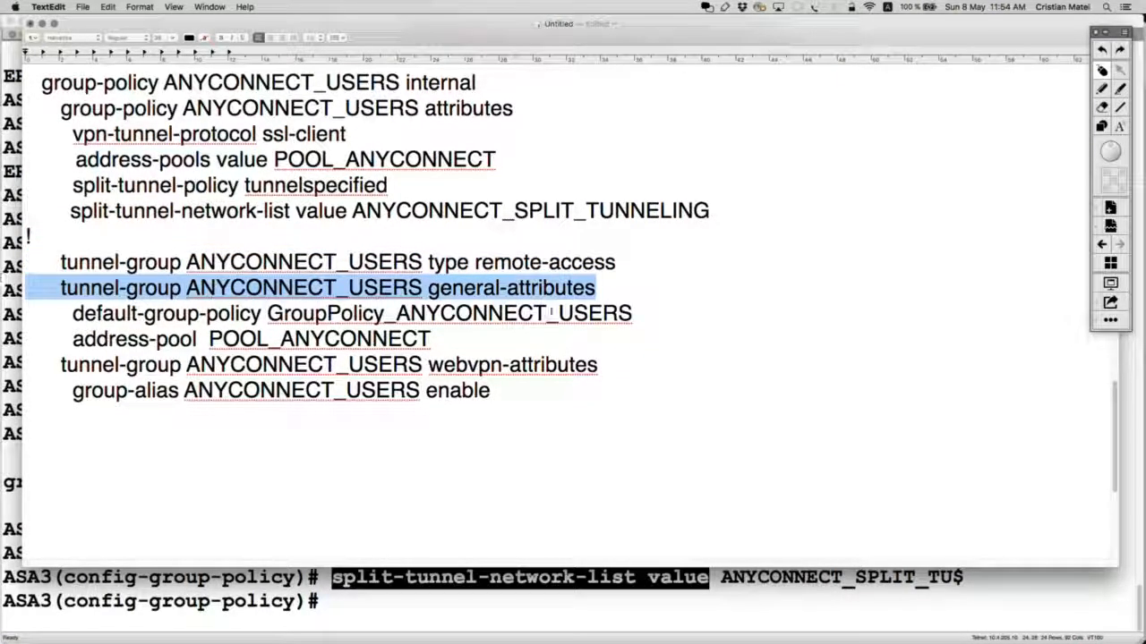
drag(396, 313, 266, 313)
key(BackSpace)
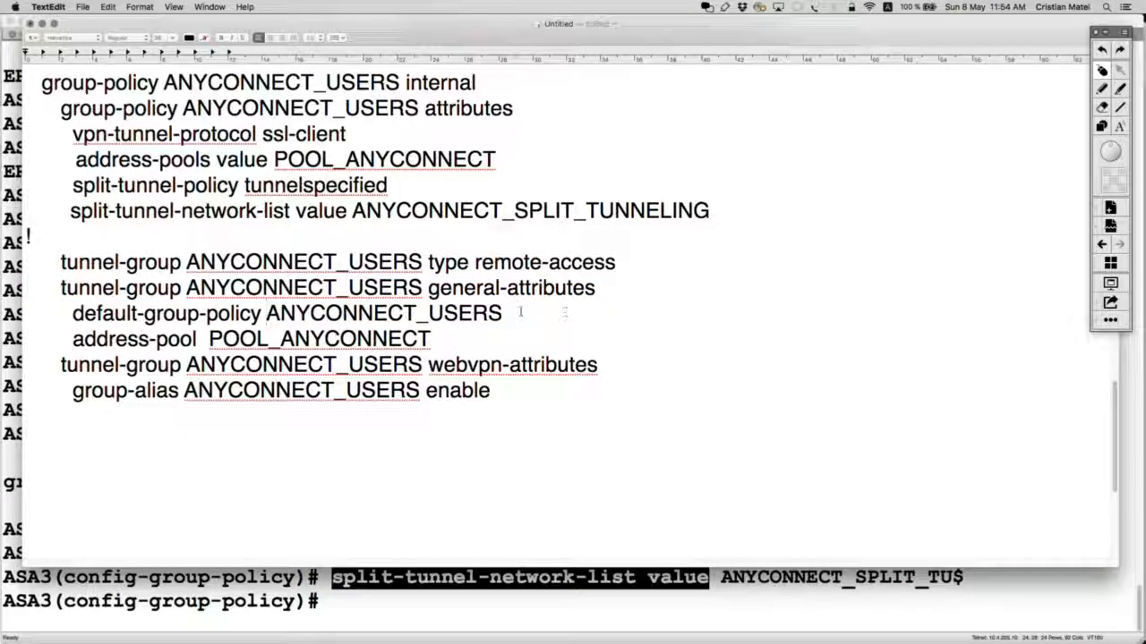
drag(520, 312, 28, 261)
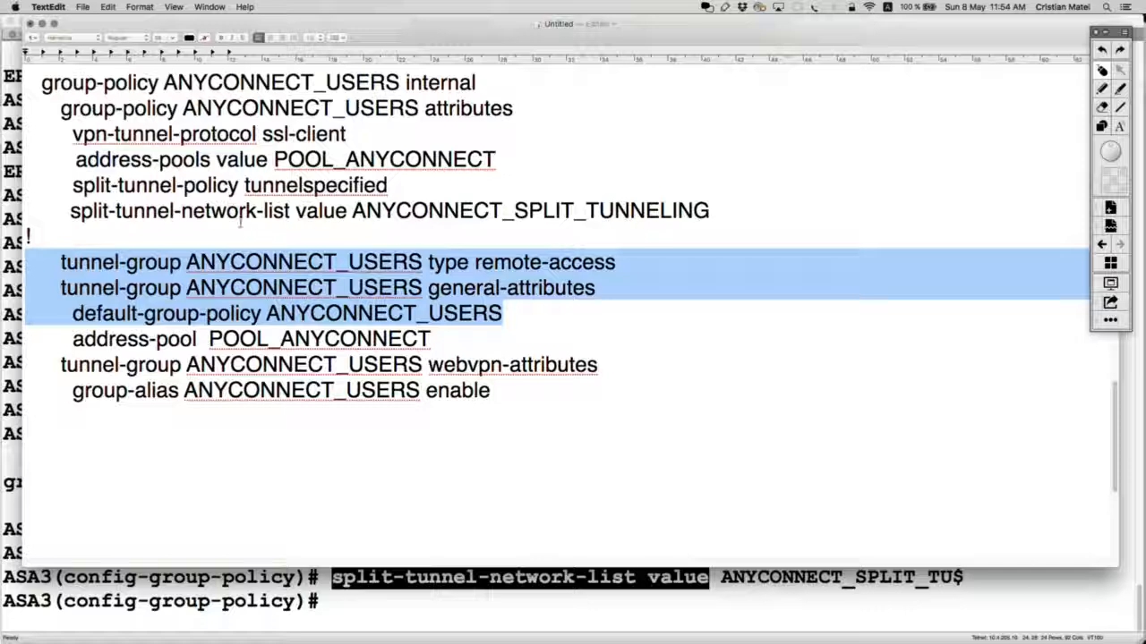
Step: Delete the address-pool POOL_ANYCONNECT line, leaving group-alias enable as the block's last line
scroll(272, 224, up, 3)
drag(711, 293, 27, 160)
scroll(433, 352, down, 2)
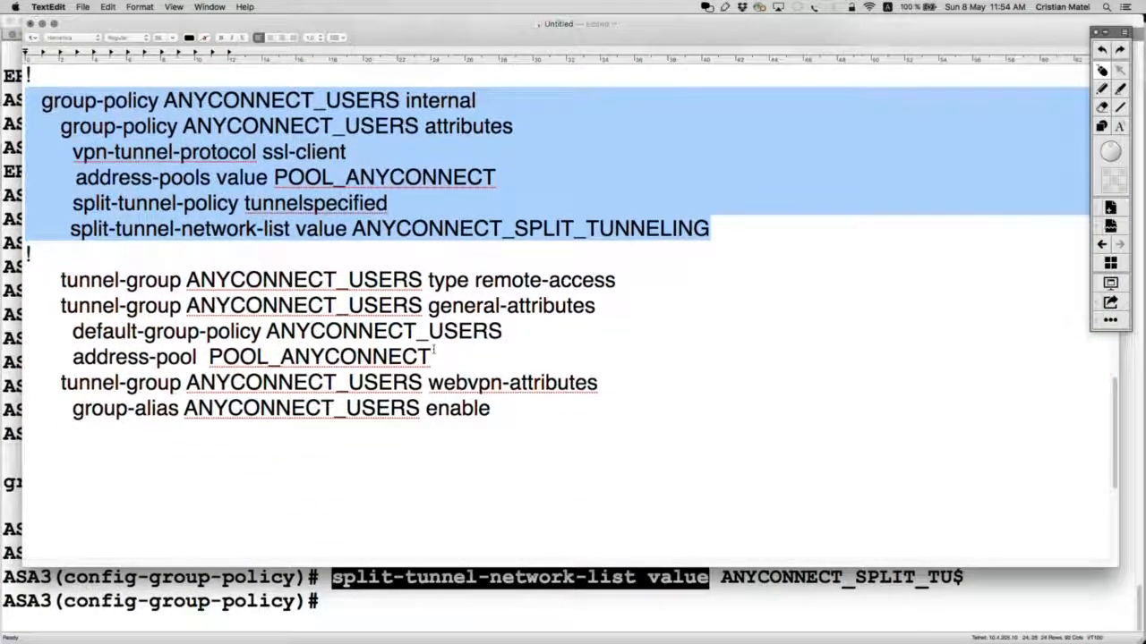
drag(434, 354, 27, 357)
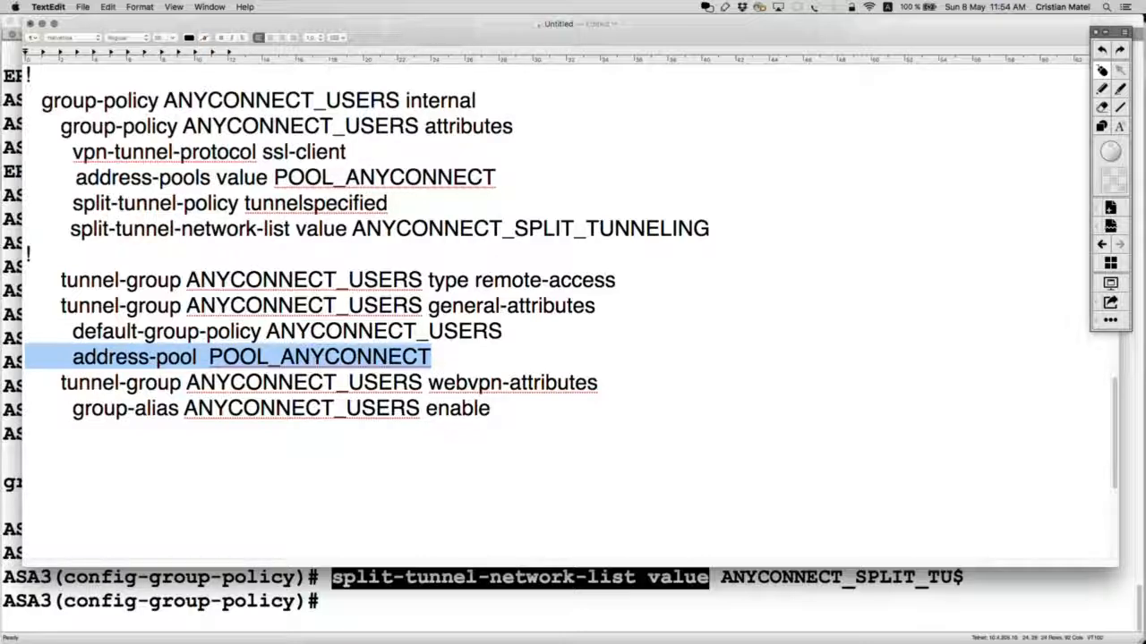
key(BackSpace)
key(BackSpace)
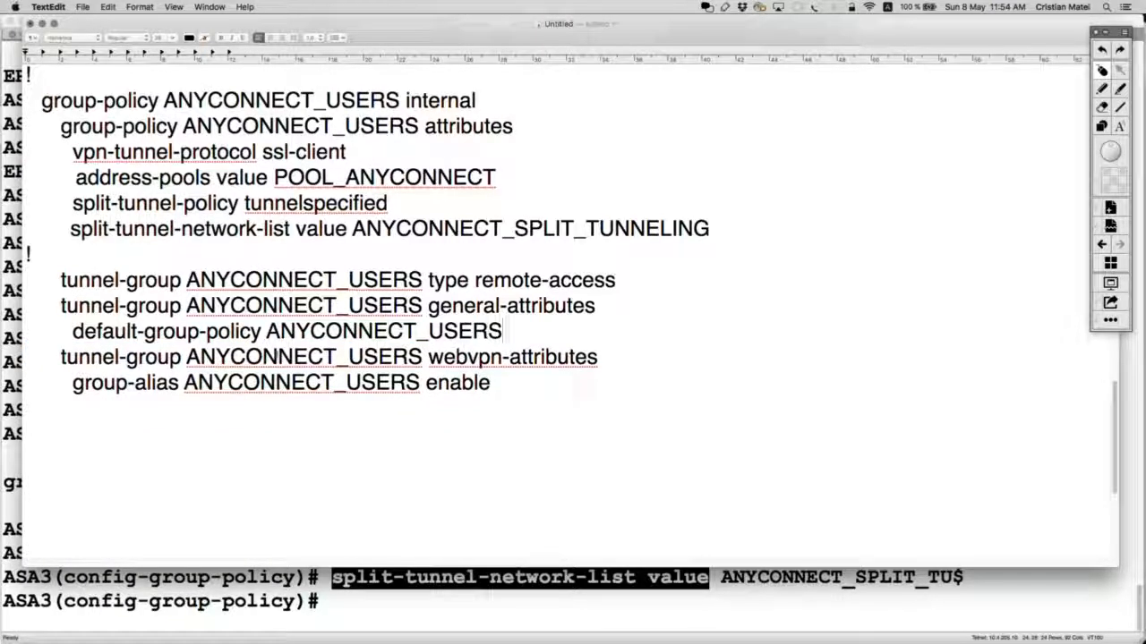
drag(507, 377, 27, 269)
click(378, 356)
drag(71, 383, 462, 390)
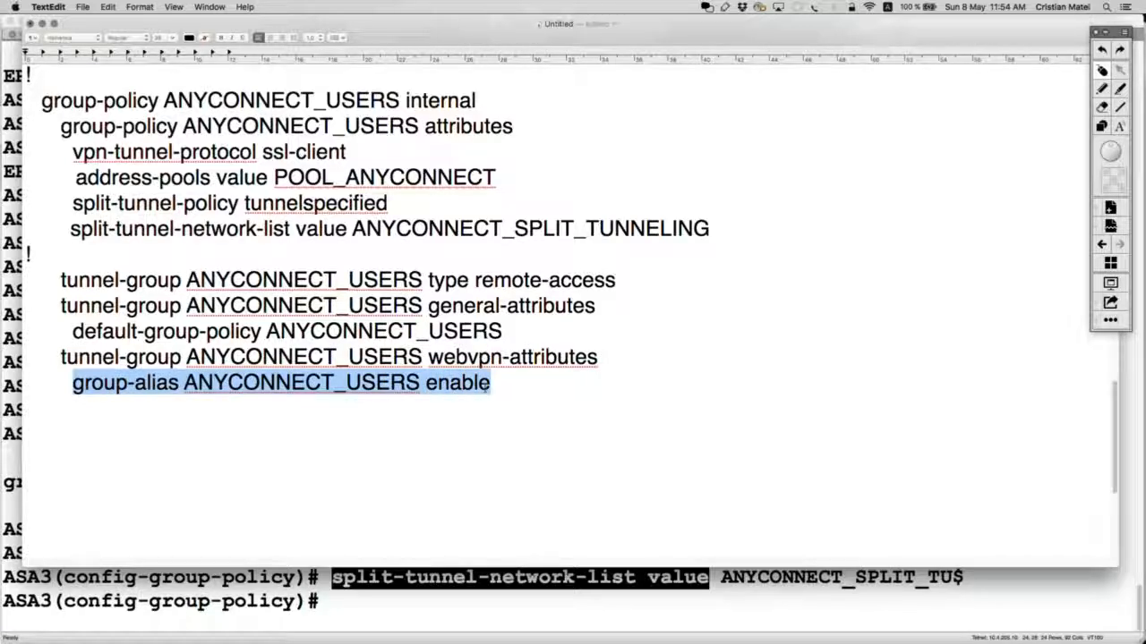
scroll(333, 224, up, 10)
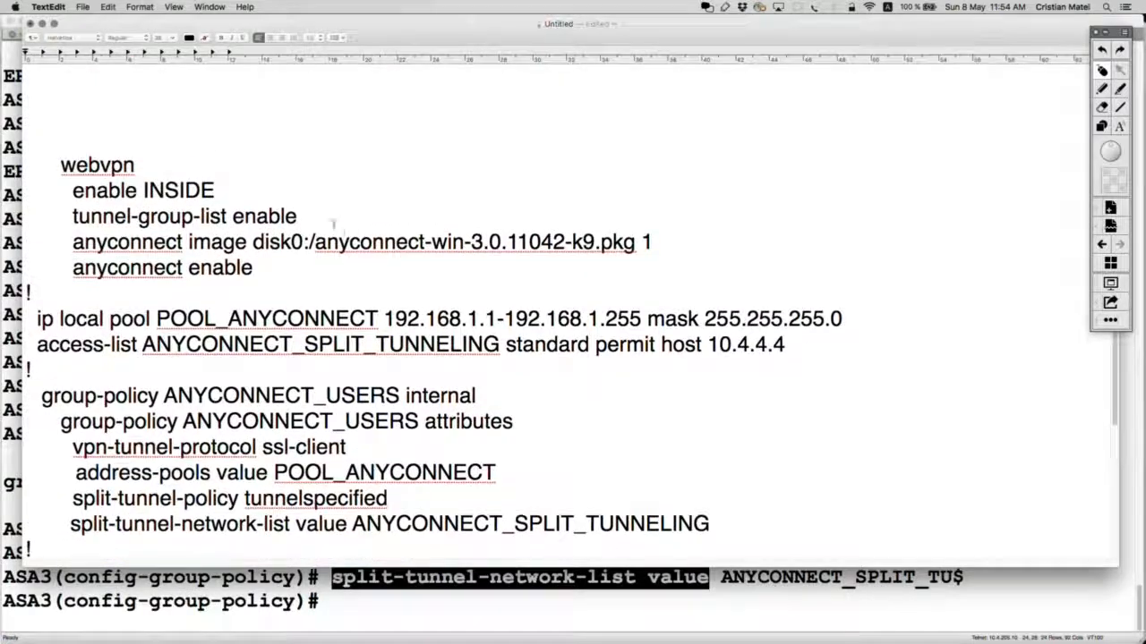
Step: Delete the exit line from the config notes
drag(331, 213, 27, 217)
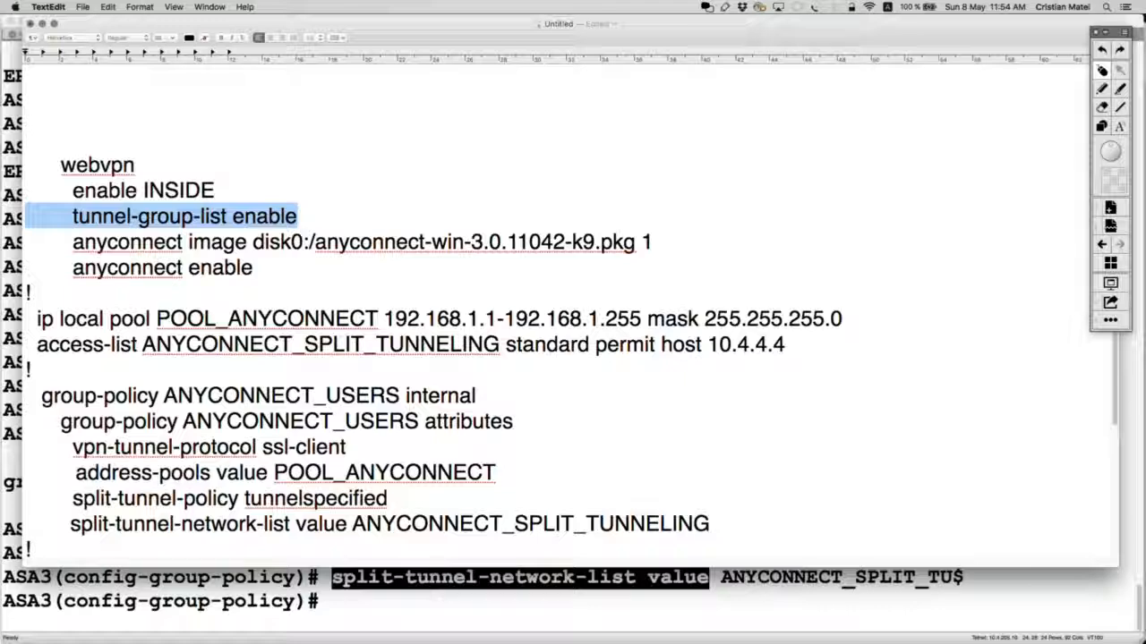
scroll(333, 378, down, 7)
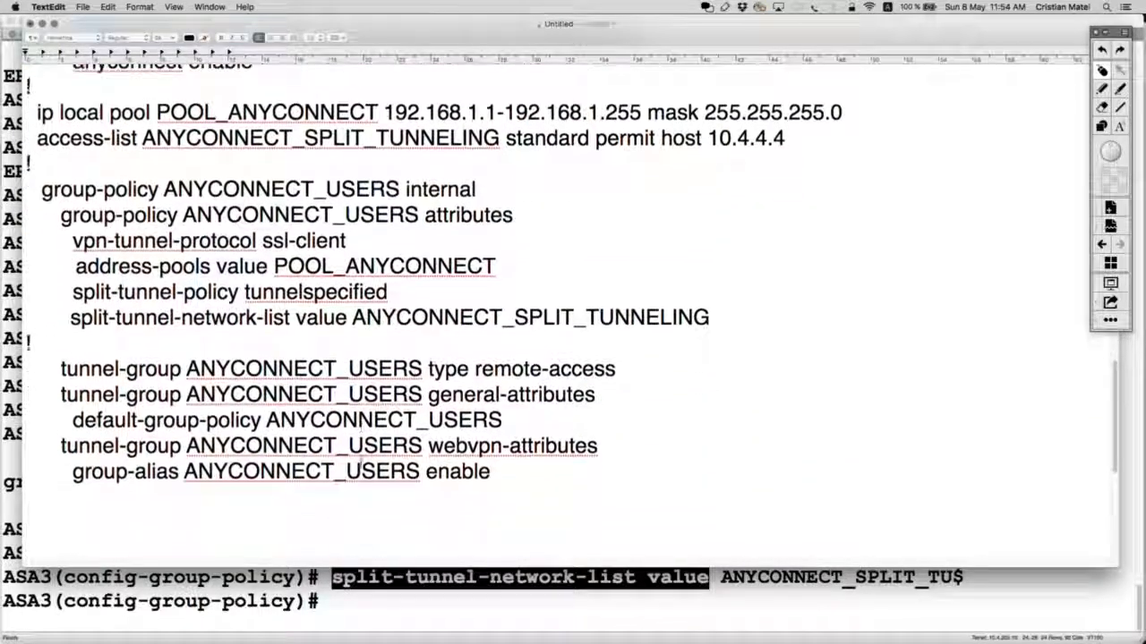
drag(494, 490, 408, 338)
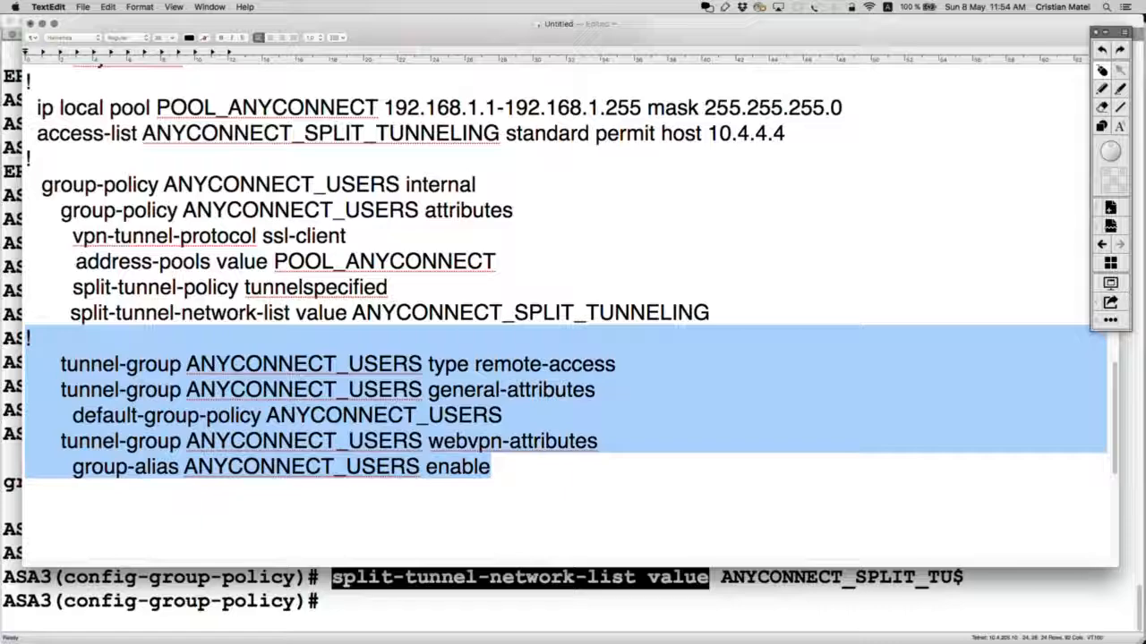
scroll(412, 314, up, 2)
click(665, 296)
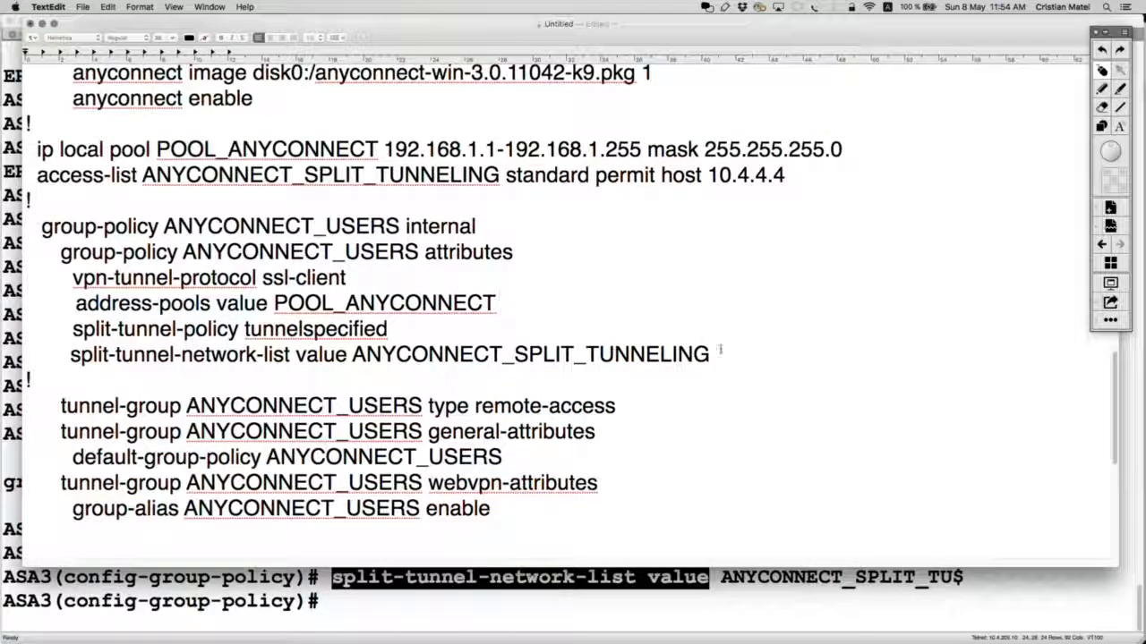
drag(720, 351, 34, 223)
scroll(433, 384, down, 10)
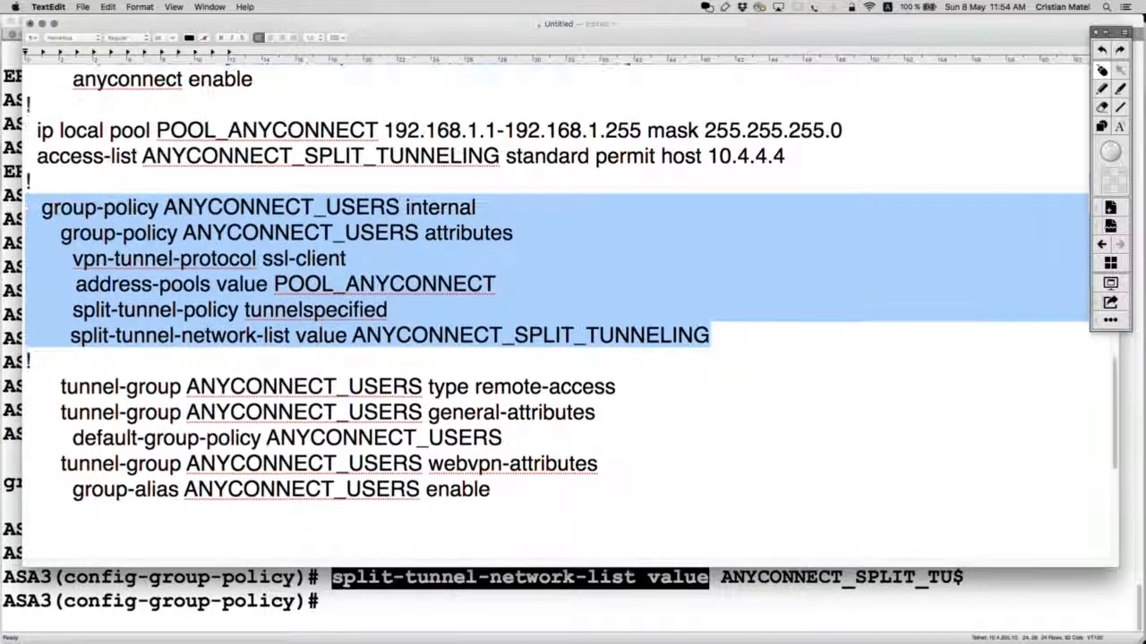
drag(167, 444, 25, 444)
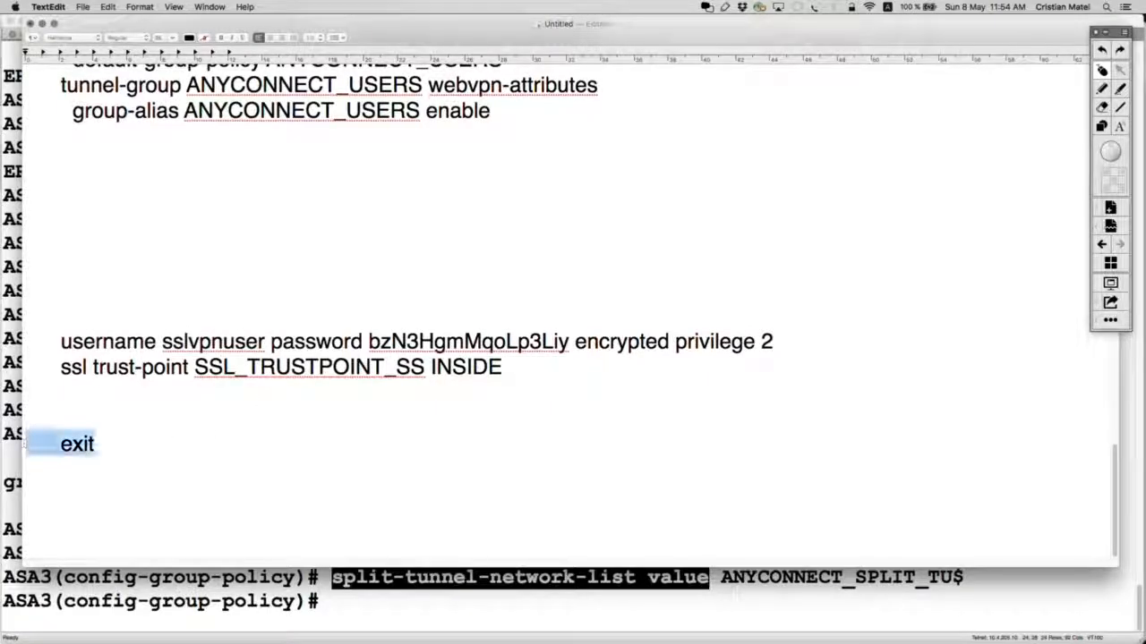
key(BackSpace)
Step: Move the ssl trust-point line to just below anyconnect enable
drag(523, 369, 25, 369)
key(super+c)
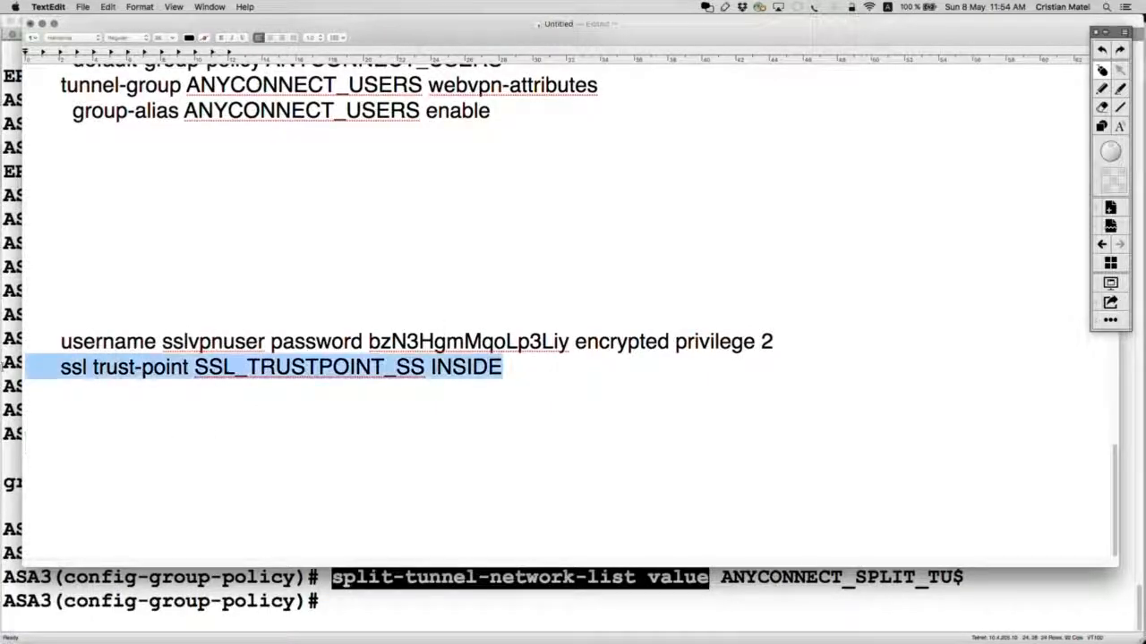
key(BackSpace)
scroll(32, 369, up, 10)
scroll(353, 278, up, 4)
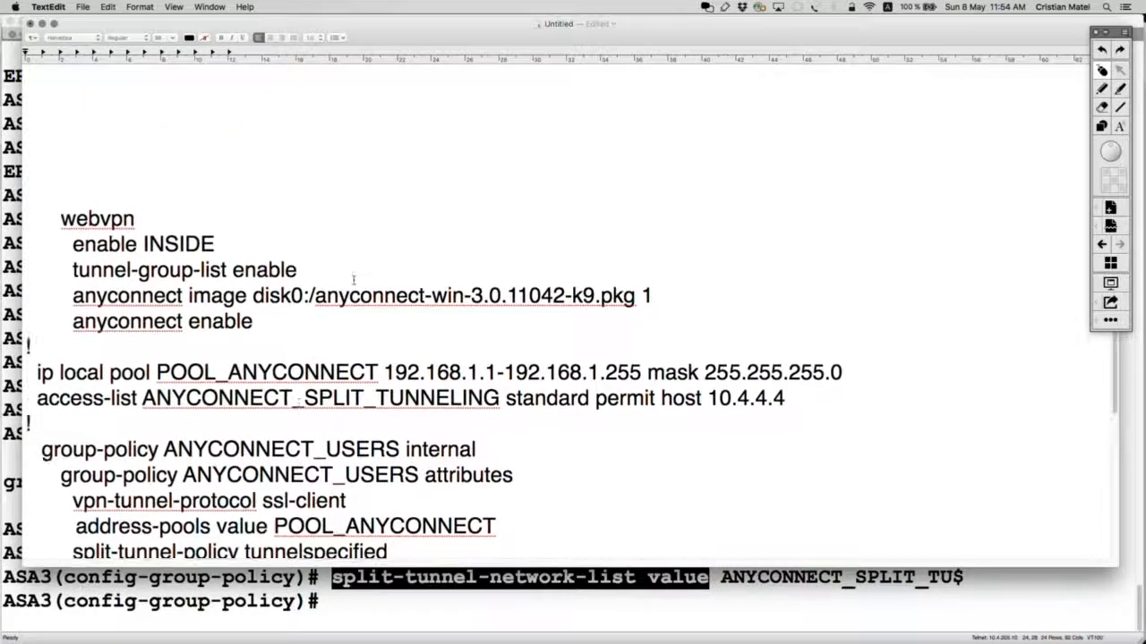
click(305, 320)
key(Return)
key(super+v)
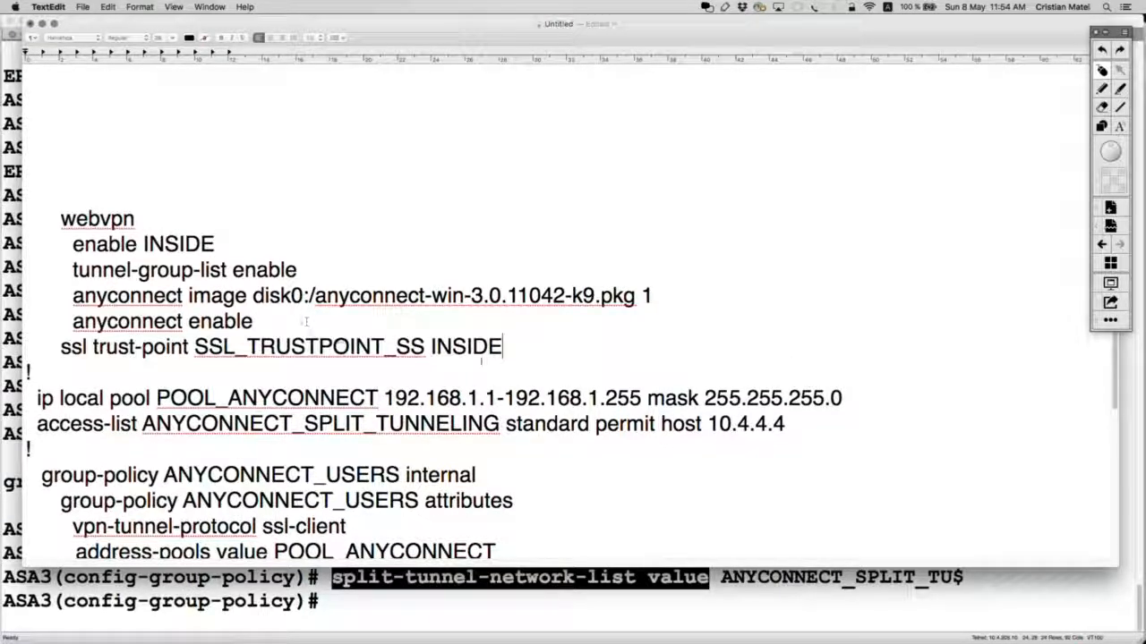
drag(541, 355, 25, 349)
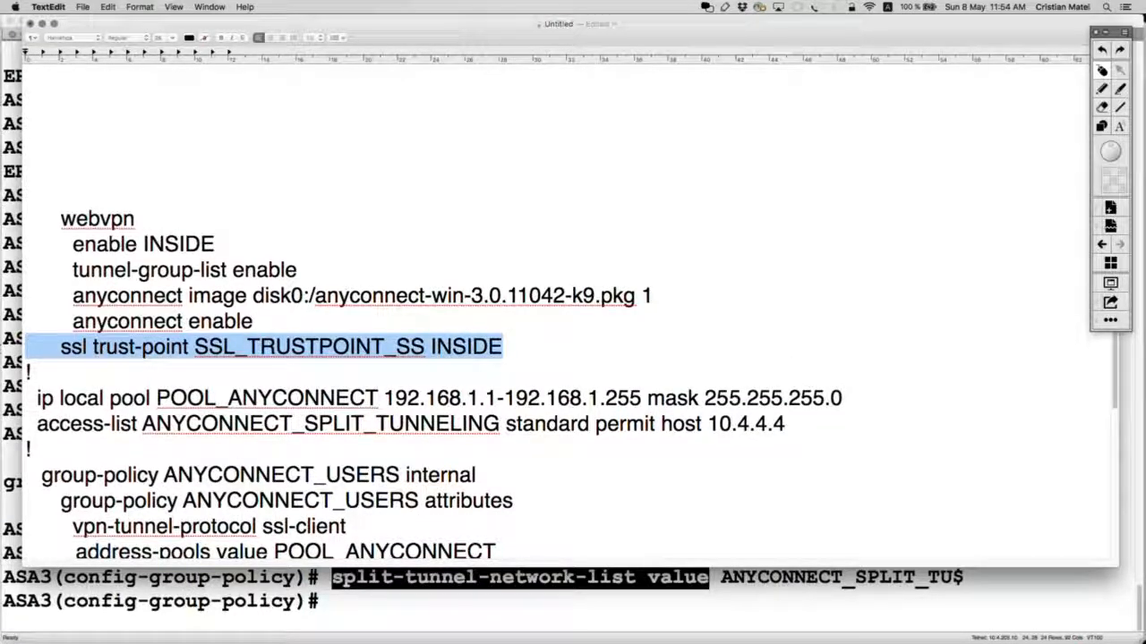
Step: Move the local username line below the tunnel-group group-alias line
scroll(478, 354, down, 10)
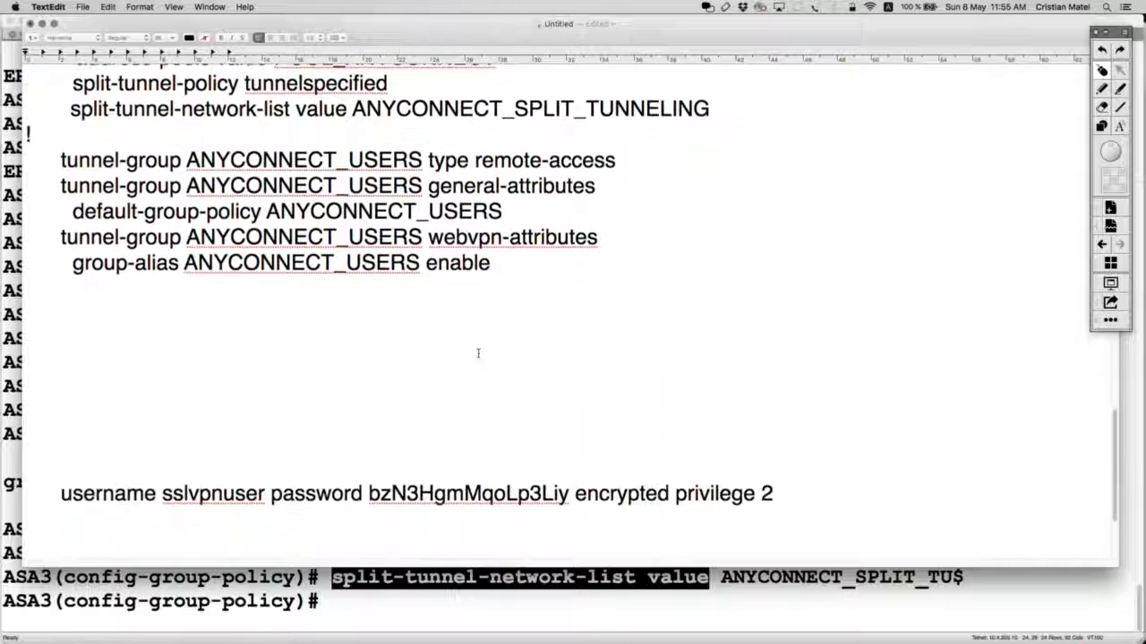
scroll(478, 353, down, 2)
drag(834, 427, 32, 419)
key(super+x)
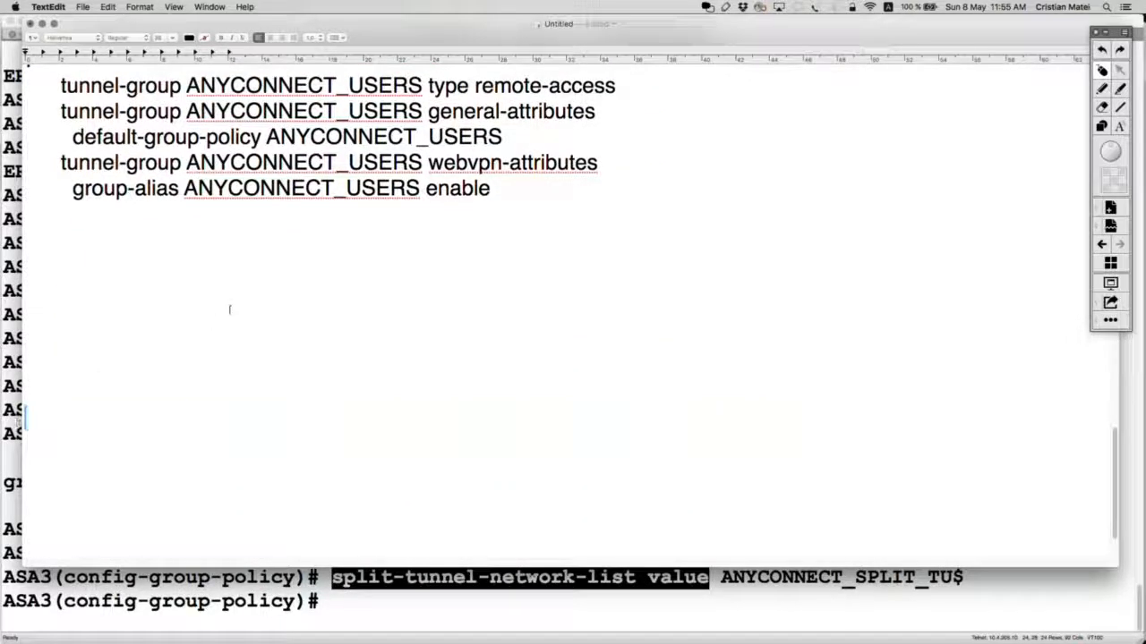
scroll(230, 309, up, 3)
click(532, 260)
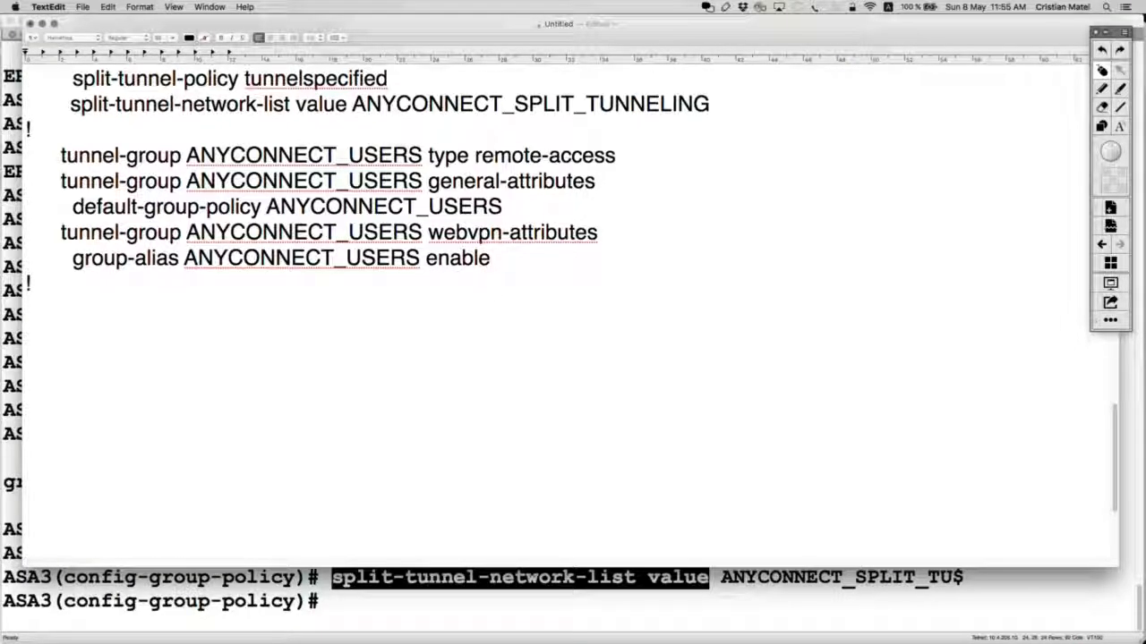
key(super+v)
Step: Copy the webvpn through access-list lines and paste them into the ASA3 session
scroll(778, 423, up, 5)
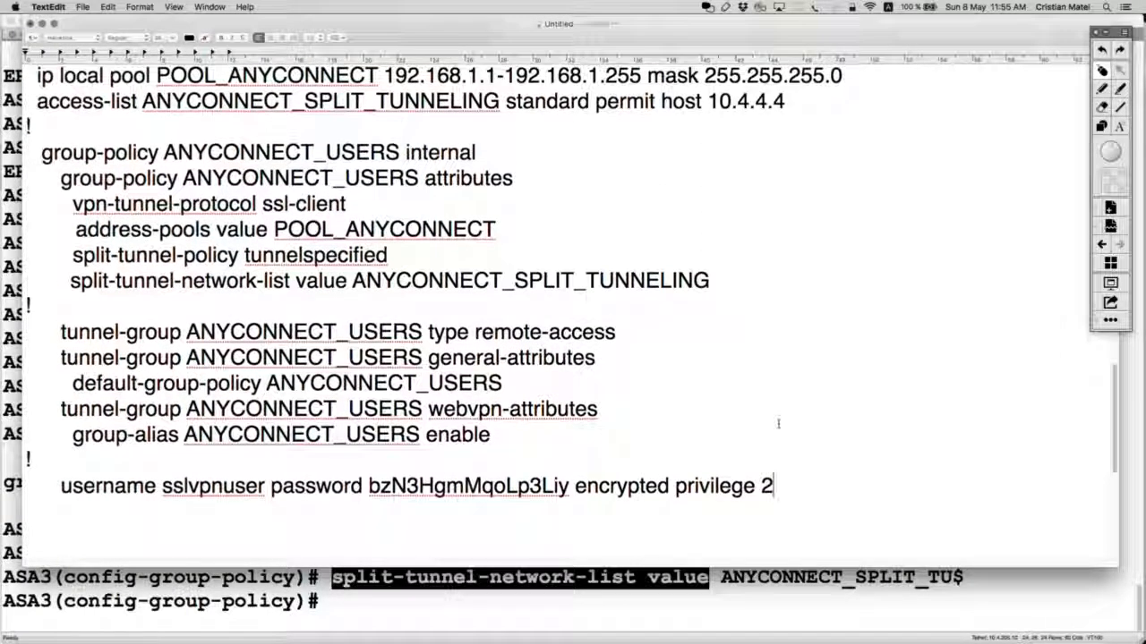
scroll(777, 423, up, 5)
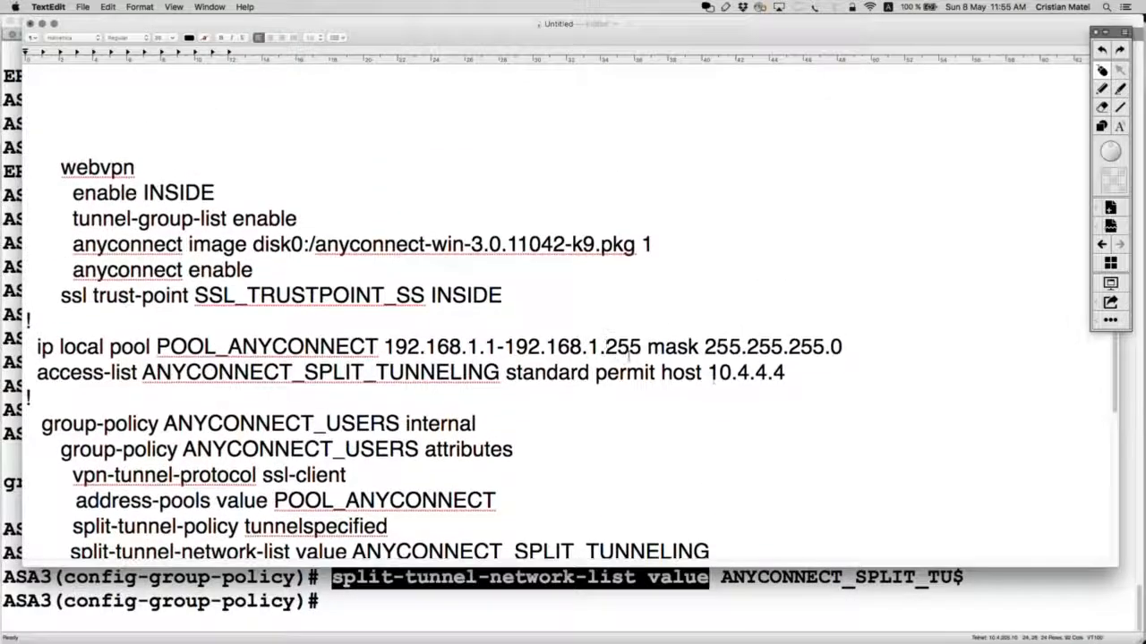
drag(837, 374, 268, 99)
key(super+c)
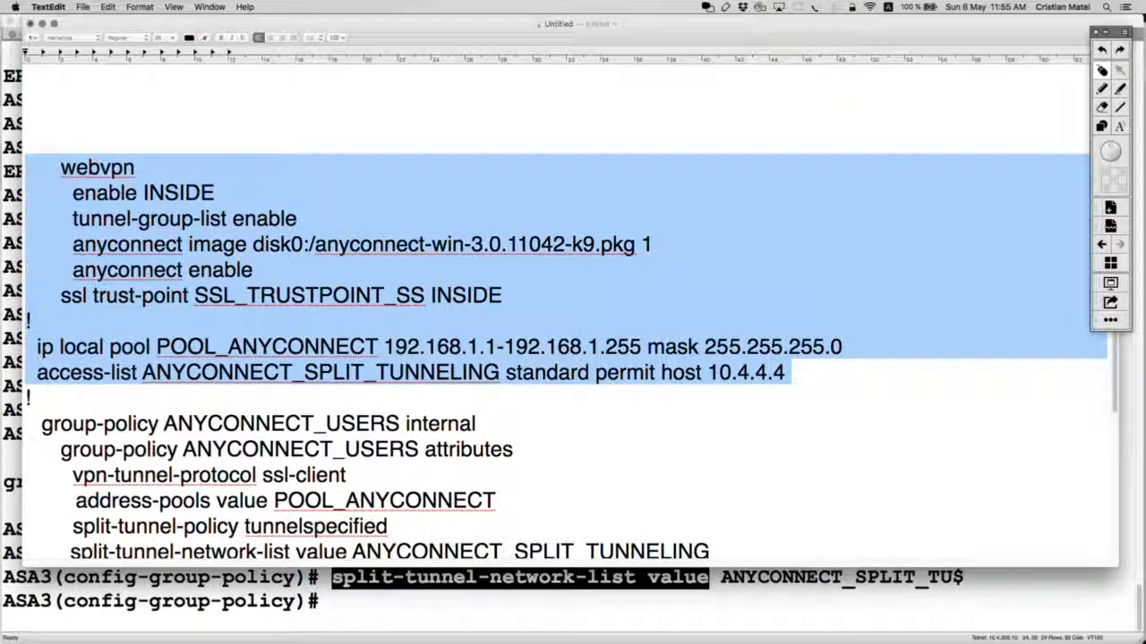
key(super+Tab)
key(super+v)
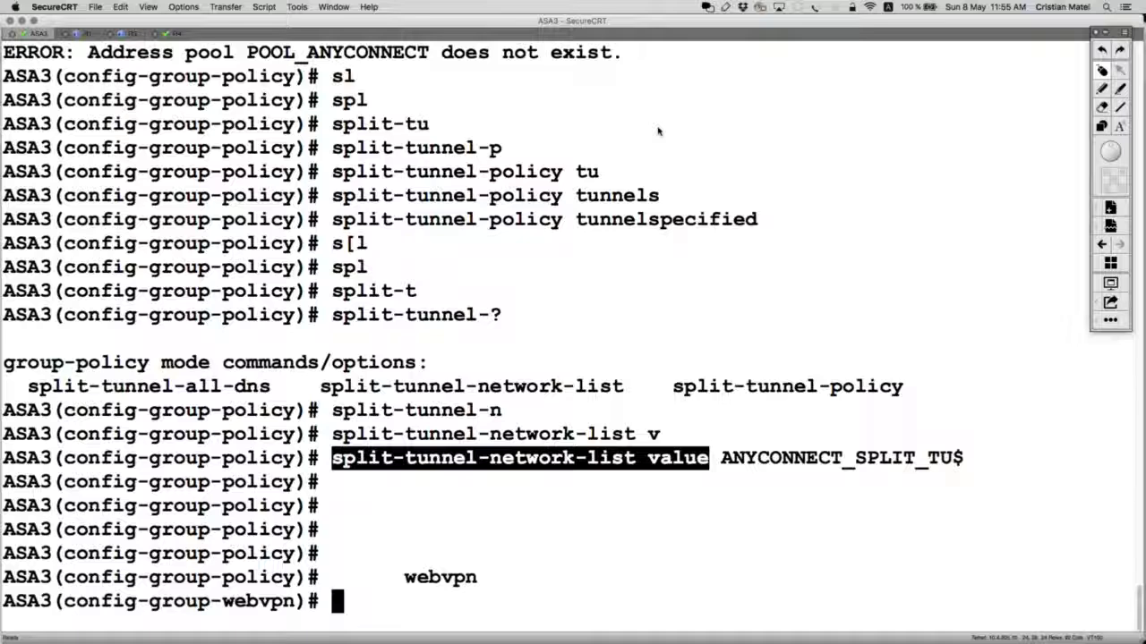
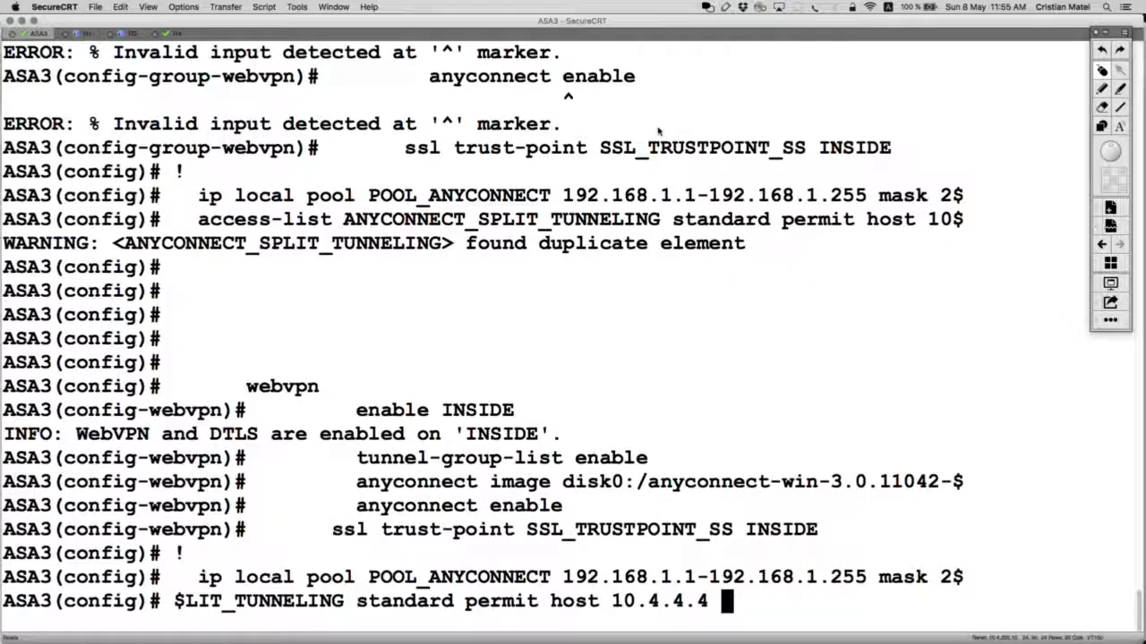
Step: Copy the group-policy and split-tunnel commands from the notes and run them on ASA3
key(super+Tab)
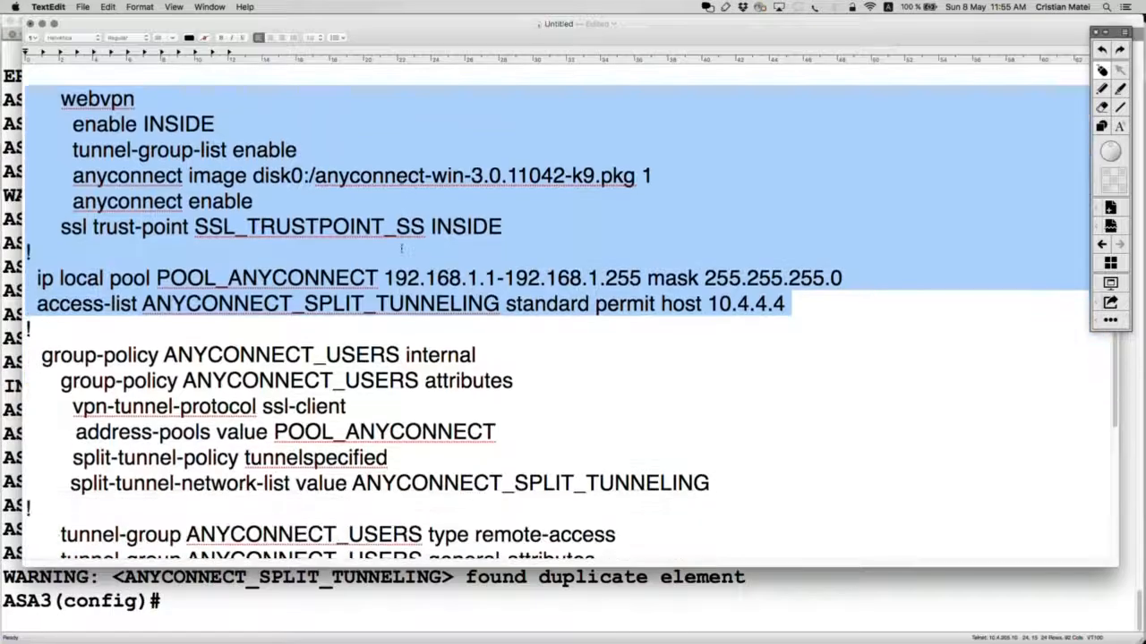
scroll(406, 185, down, 3)
scroll(405, 185, down, 2)
drag(722, 366, 27, 208)
key(super+c)
key(super+Tab)
key(super+v)
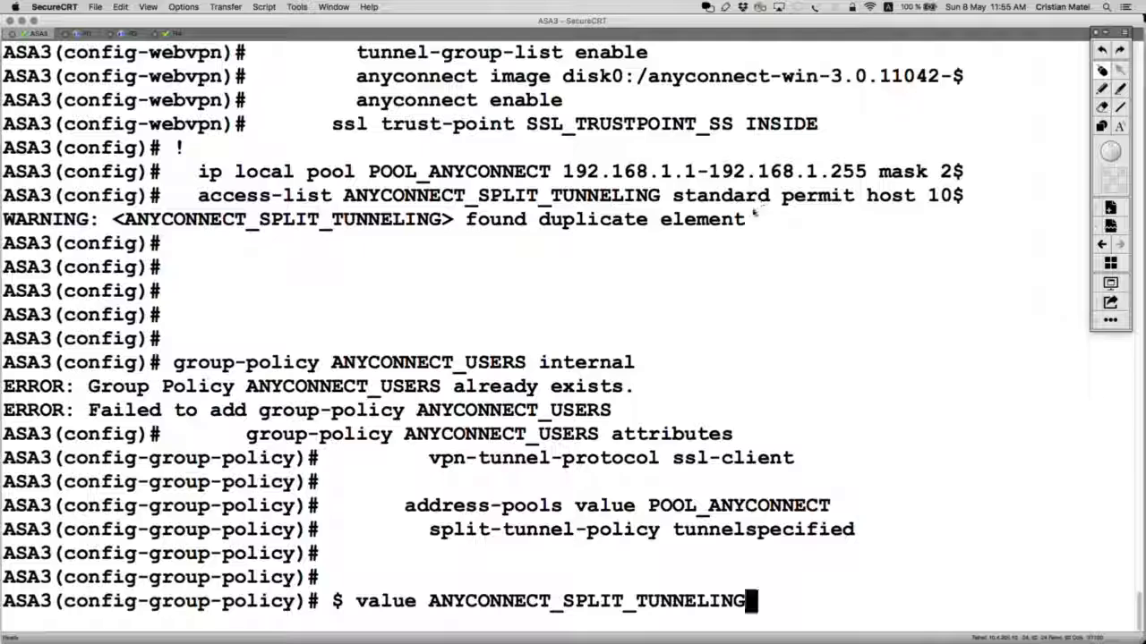
drag(754, 215, 4, 195)
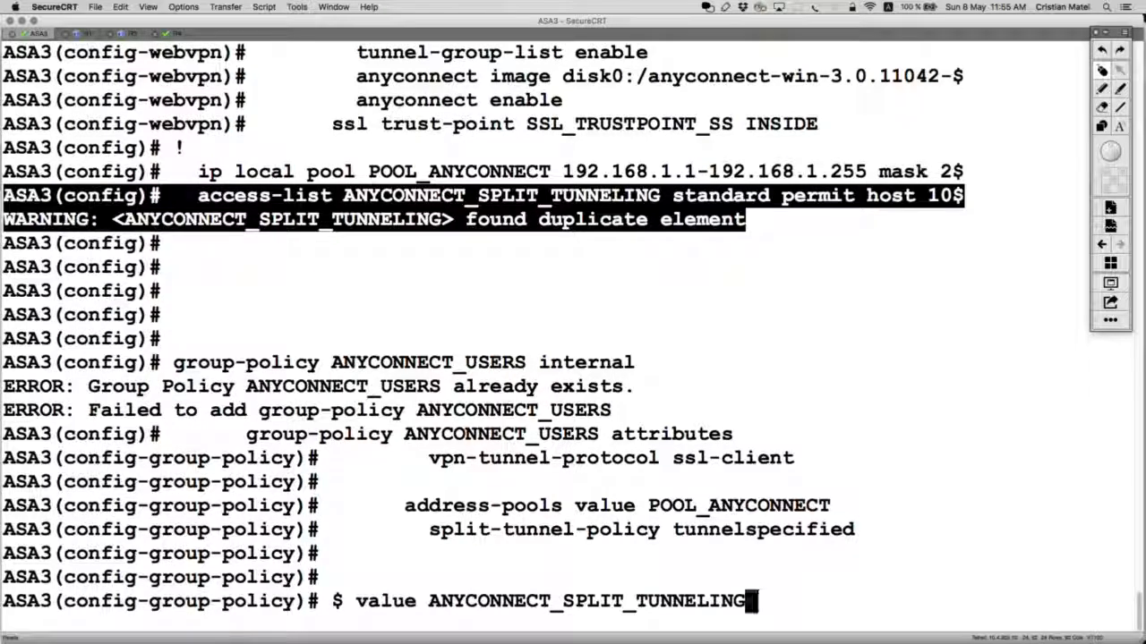
key(Return)
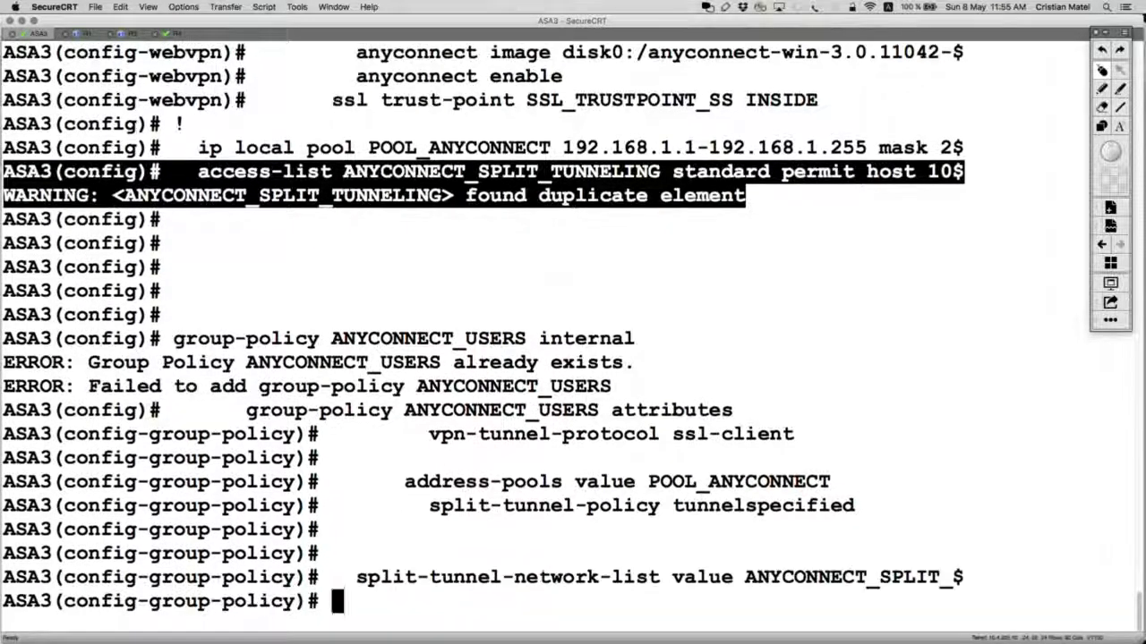
Step: Paste the ANYCONNECT_USERS tunnel-group and VPN user commands into ASA3, then exit configuration mode
key(super+Tab)
scroll(535, 320, down, 5)
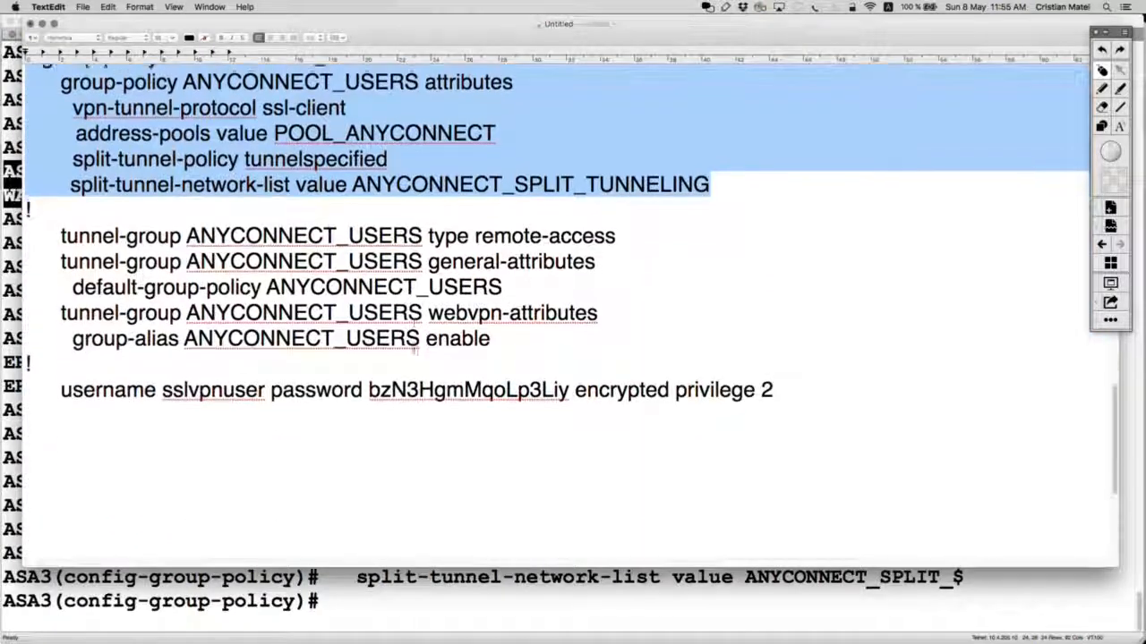
drag(773, 389, 29, 235)
key(super+c)
key(super+Tab)
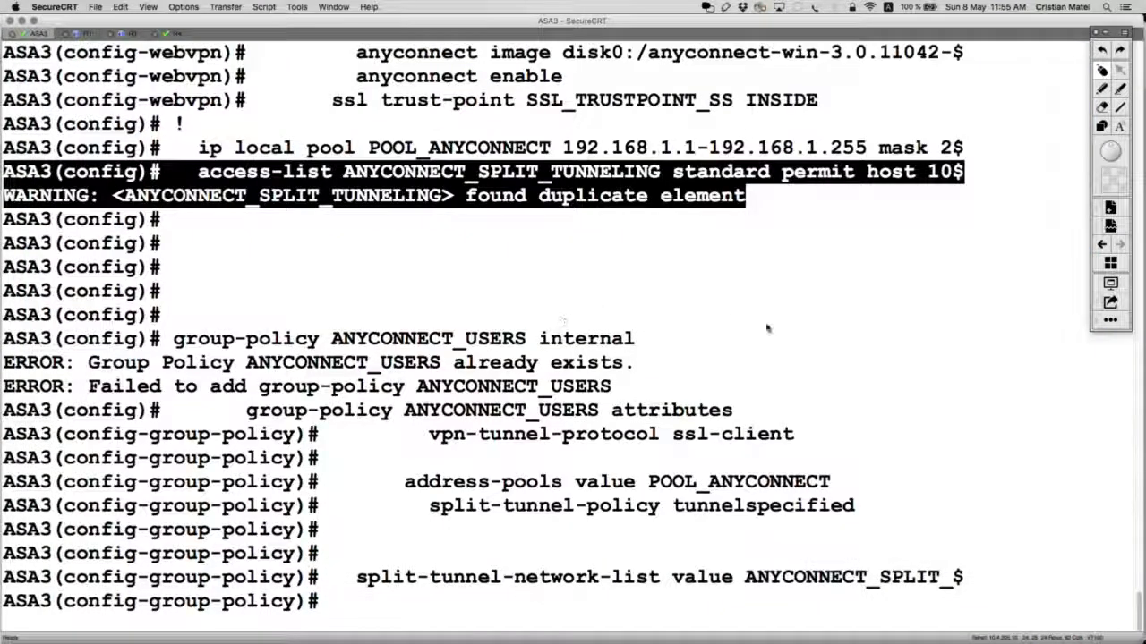
key(super+v)
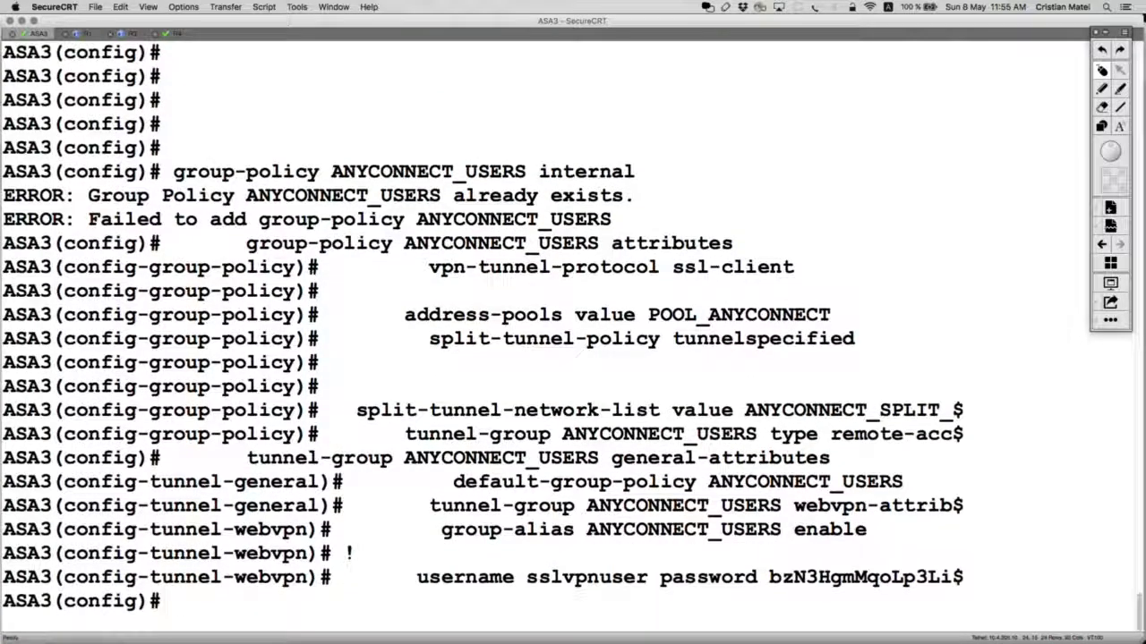
key(Return)
key(Return)
key(Return)
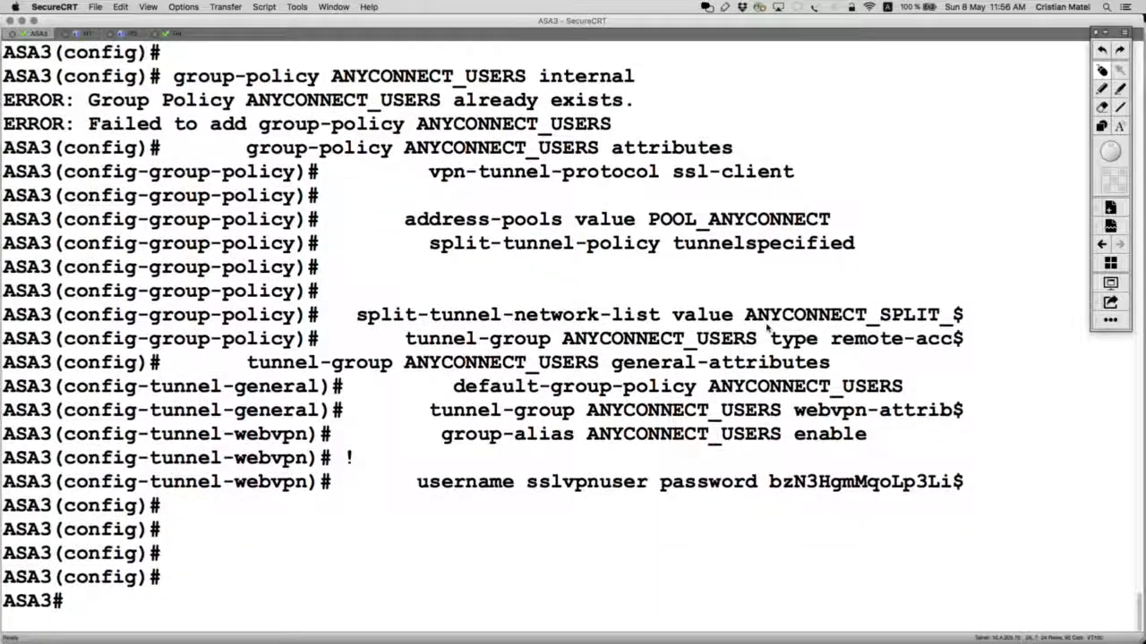
key(ctrl+z)
key(Return)
key(Return)
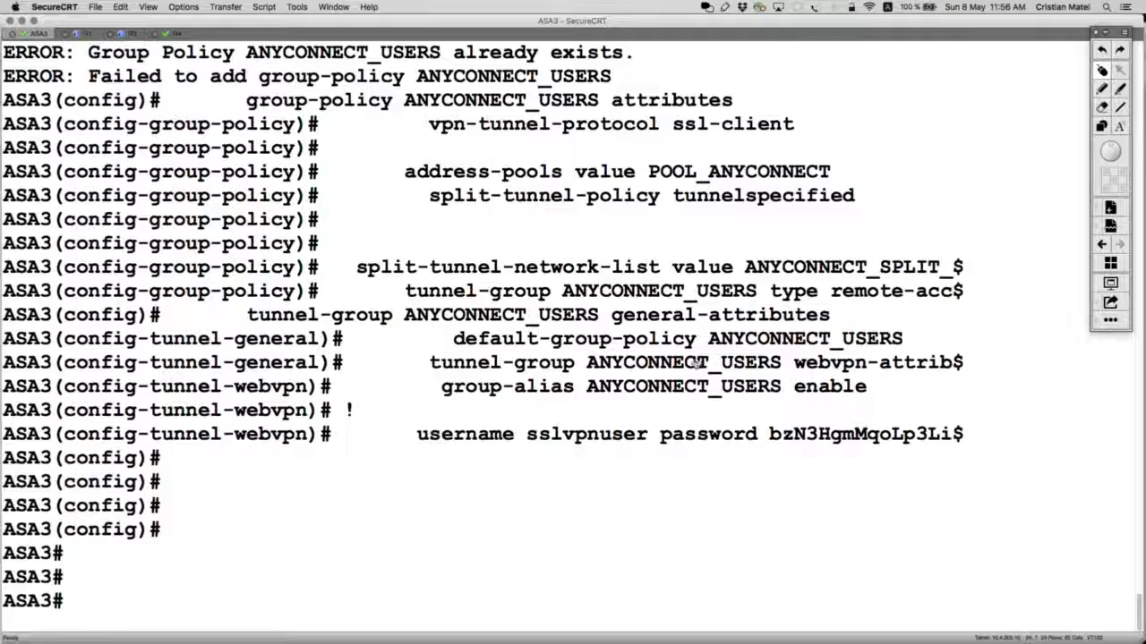
key(super+Tab)
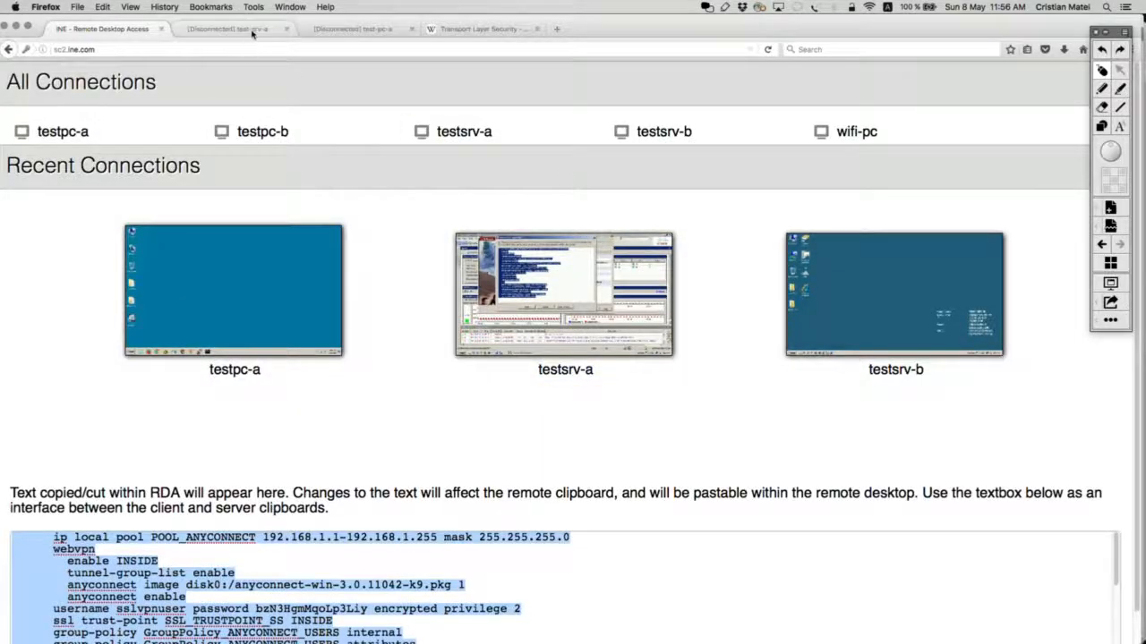
Step: Refresh ASDM with the ASA's running configuration, accept the certificate warning, and quit the AnyConnect wizard
click(252, 33)
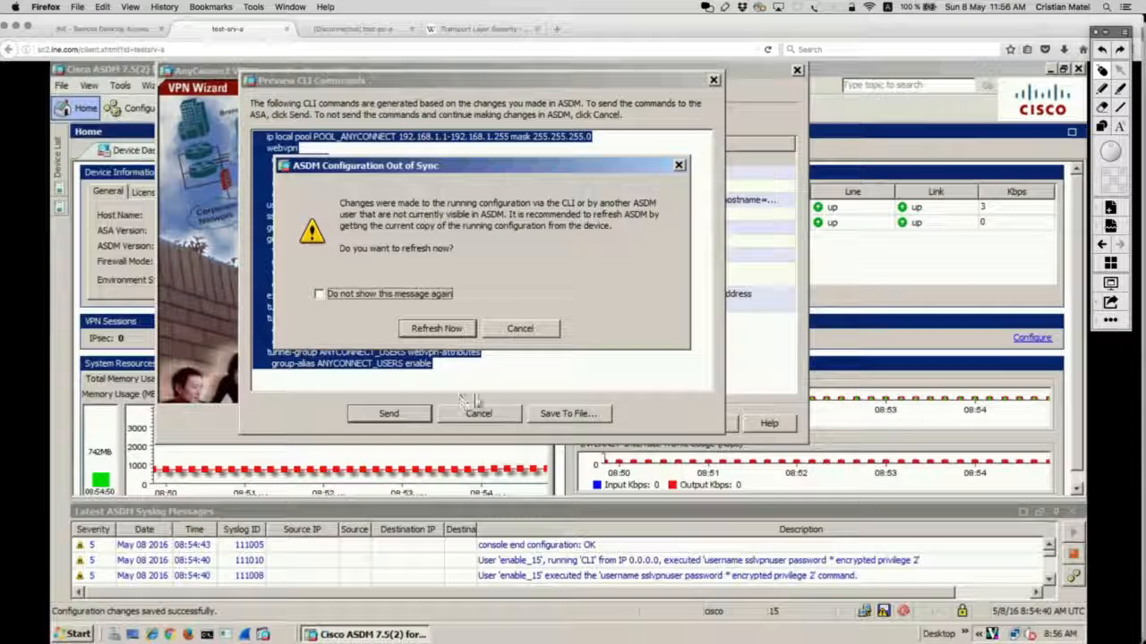
click(456, 330)
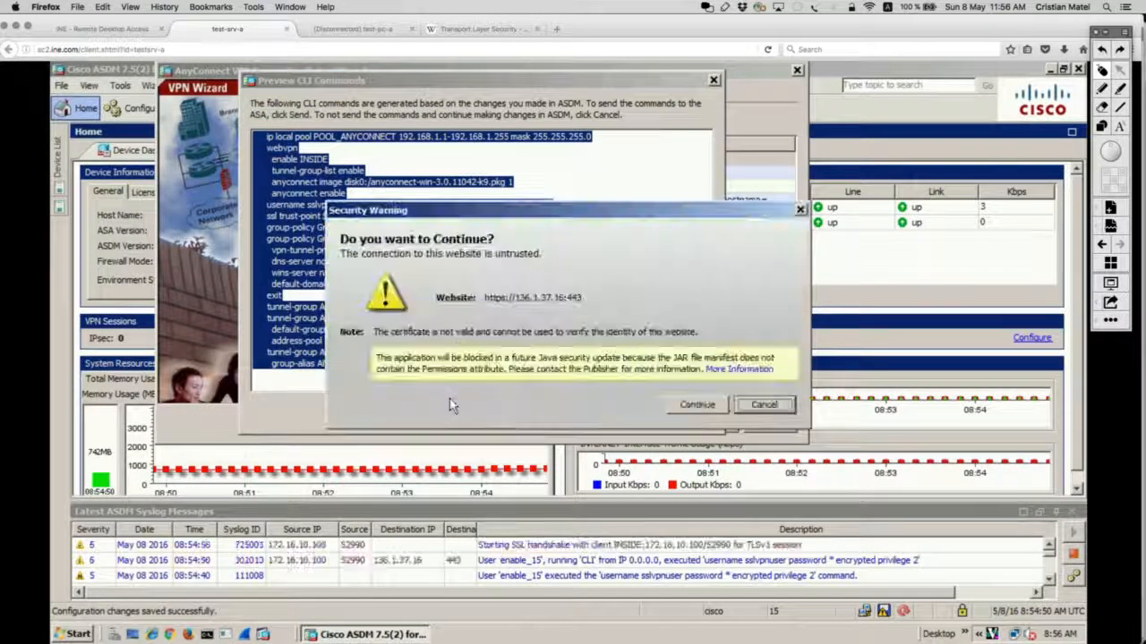
click(694, 412)
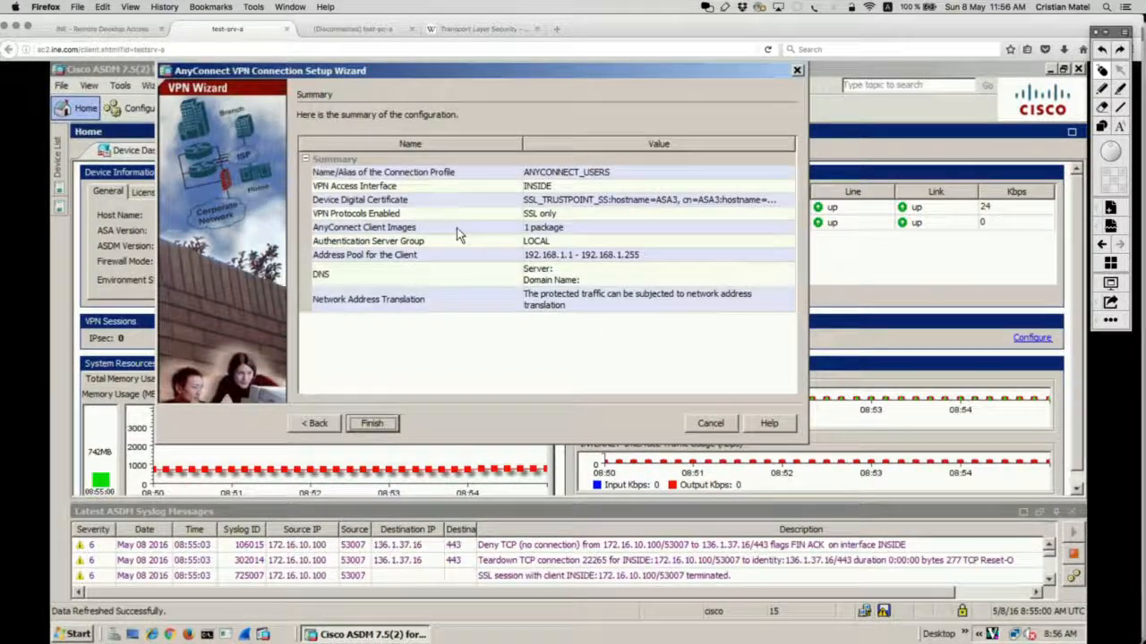
click(710, 423)
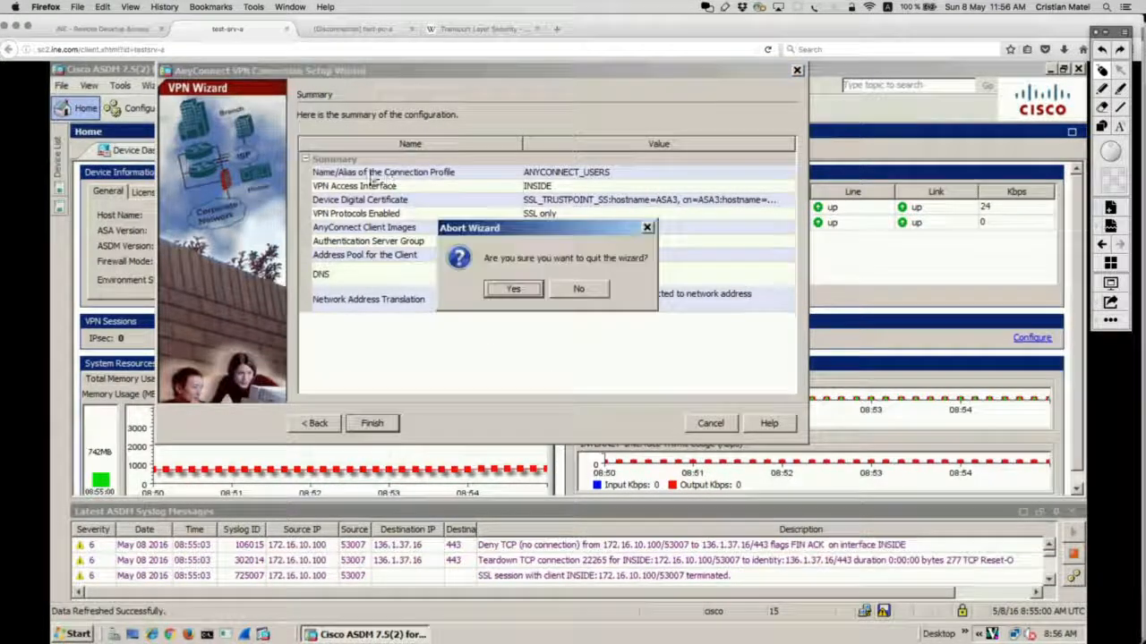
click(528, 293)
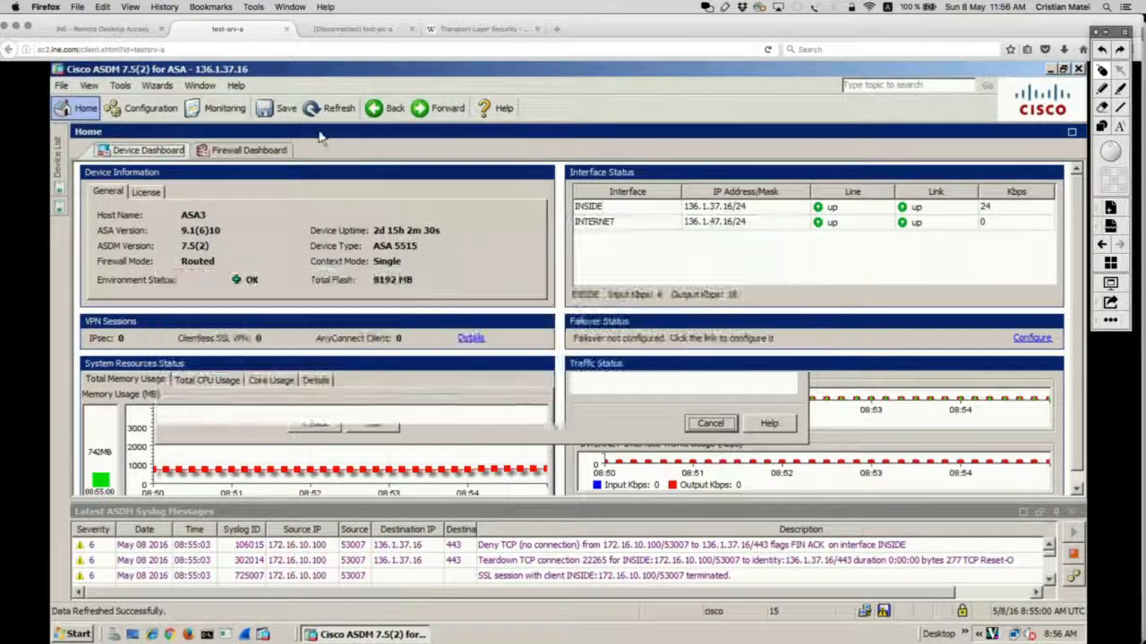
Step: Switch ASDM to the Configuration view and circle its navigation areas with annotations
click(141, 108)
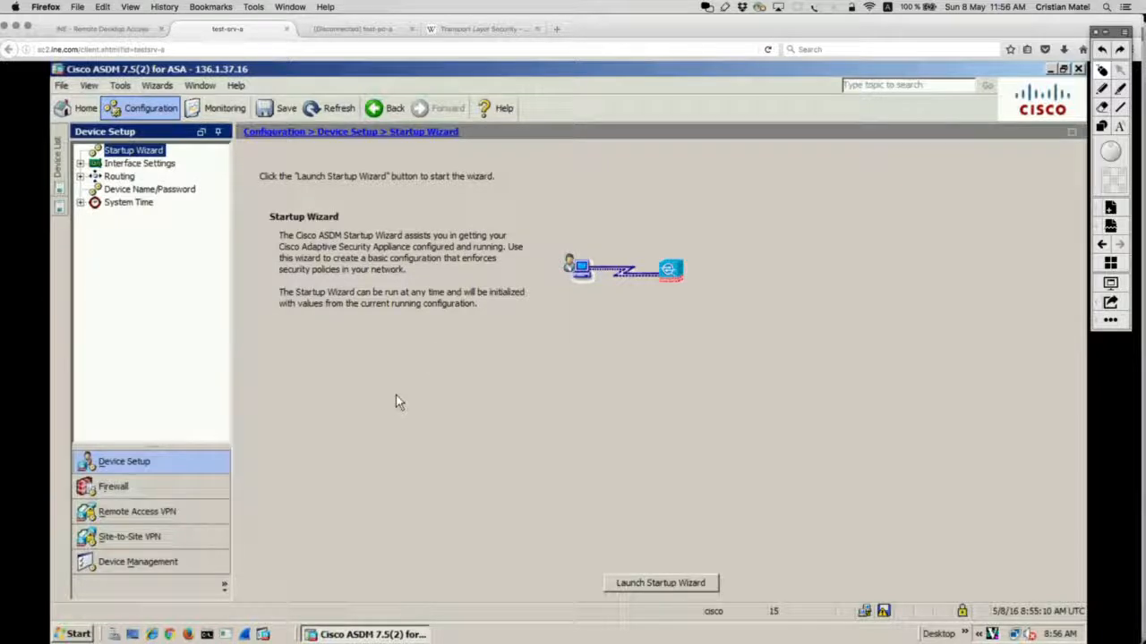
click(1117, 87)
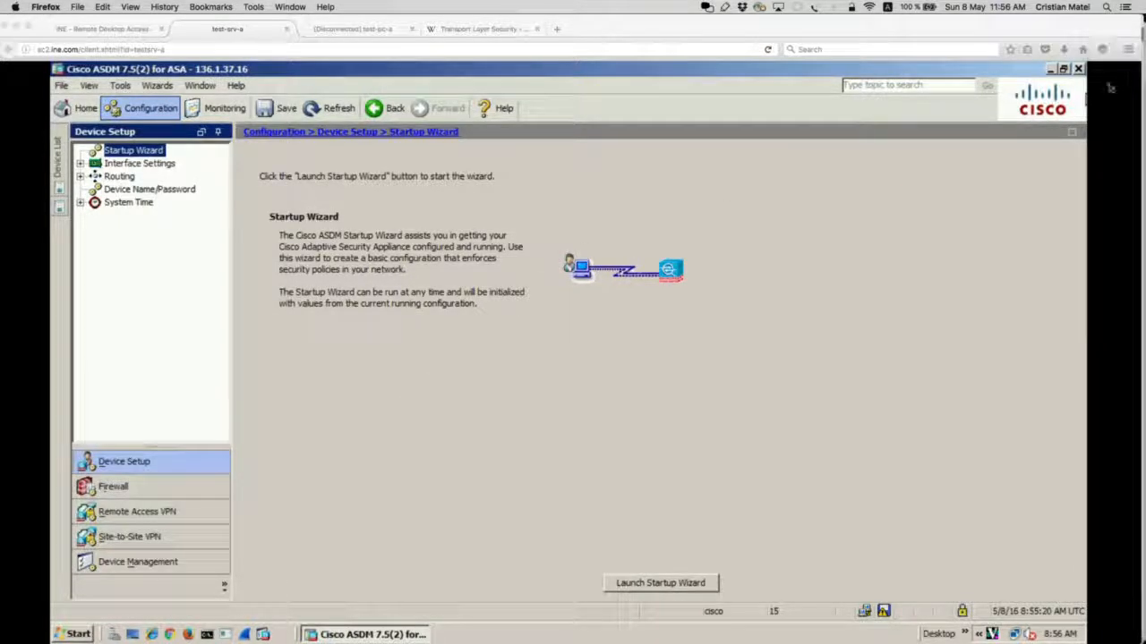
mouse_move(165, 88)
mouse_down()
mouse_move(81, 117)
mouse_move(195, 99)
mouse_up()
mouse_move(229, 492)
mouse_down()
mouse_move(202, 532)
mouse_move(184, 488)
mouse_up()
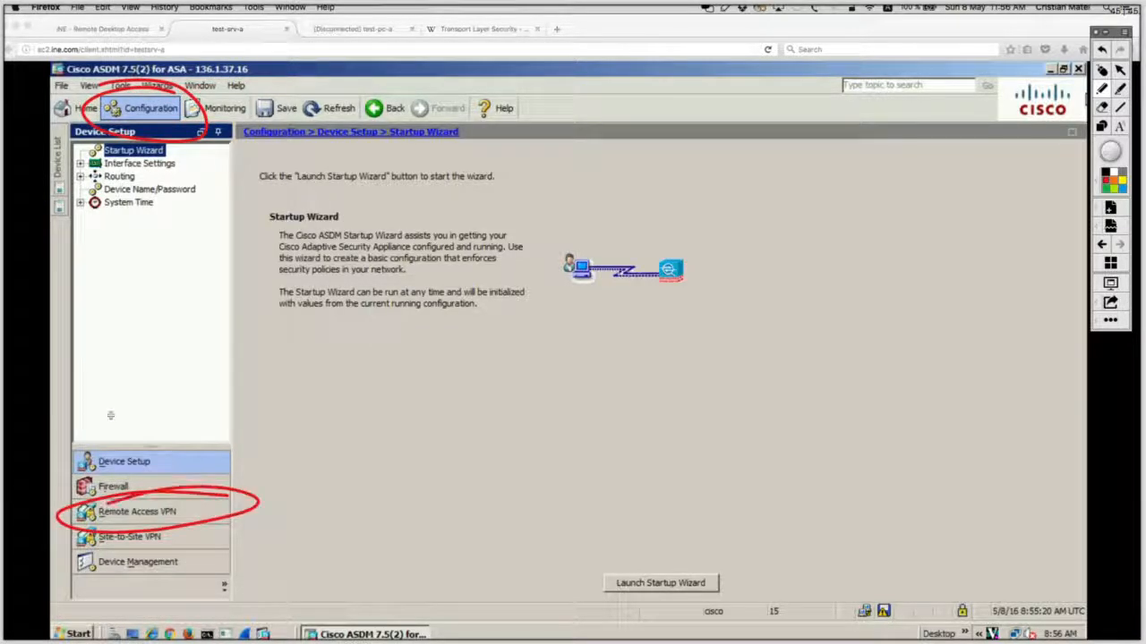
click(1102, 70)
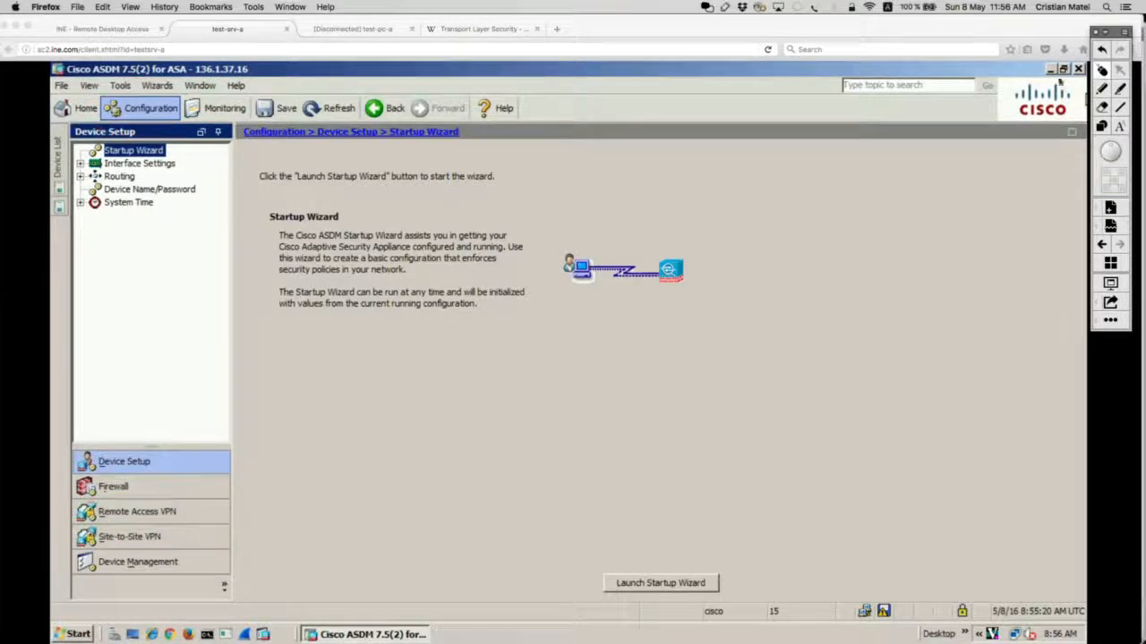
Step: Navigate to Remote Access VPN > Network (Client) Access > AnyConnect Connection Profiles
click(143, 512)
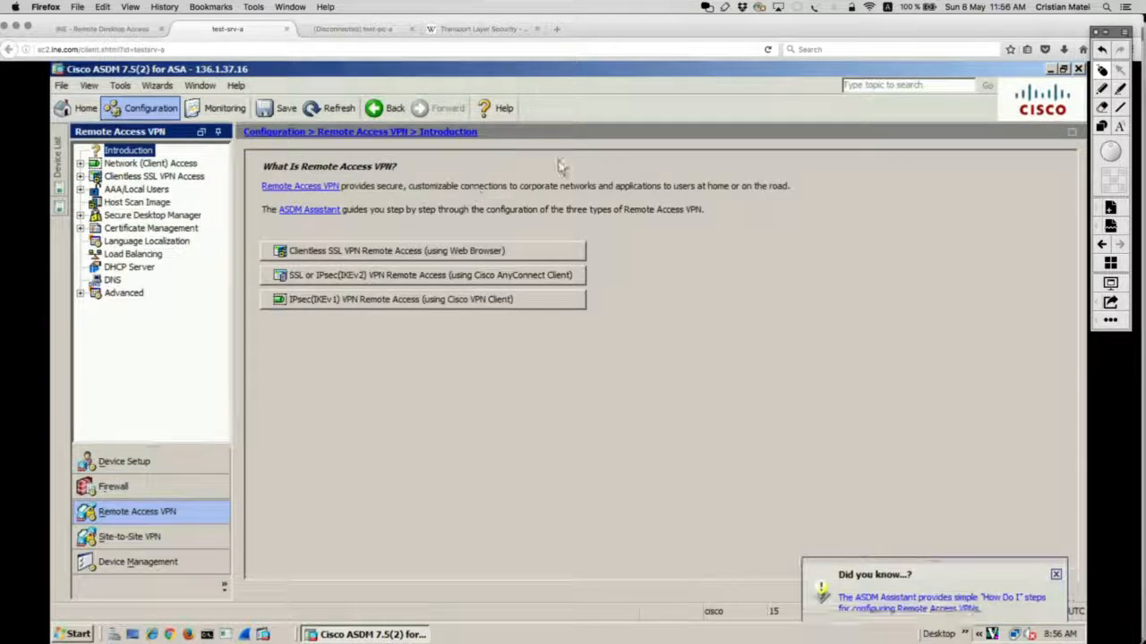
click(1102, 89)
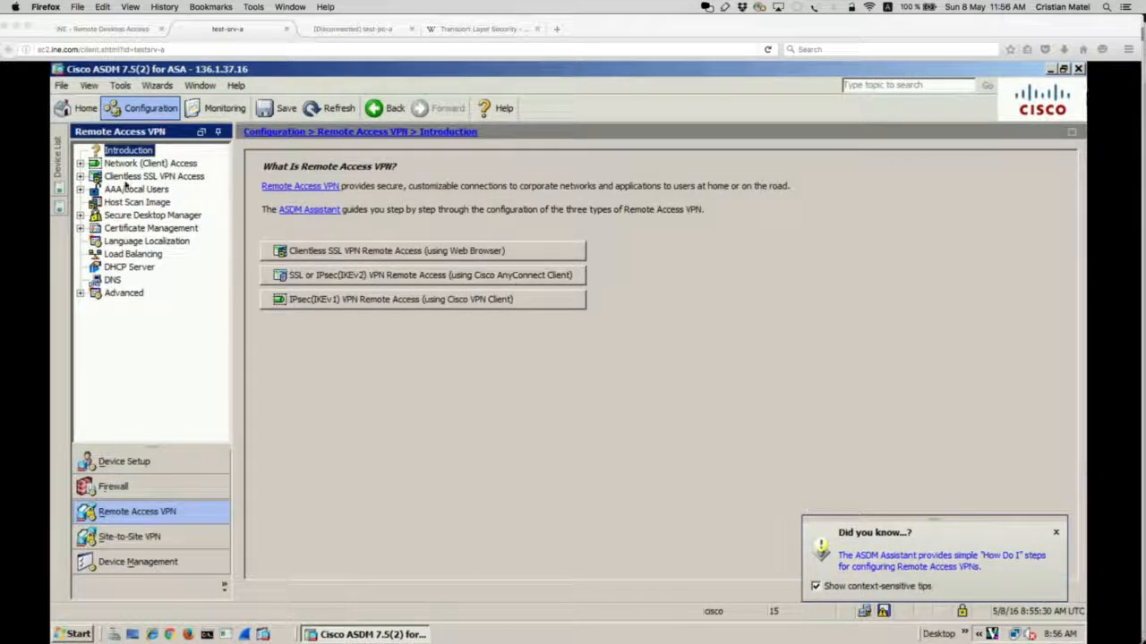
mouse_move(202, 156)
mouse_down()
mouse_move(106, 154)
mouse_move(63, 169)
mouse_move(115, 176)
mouse_up()
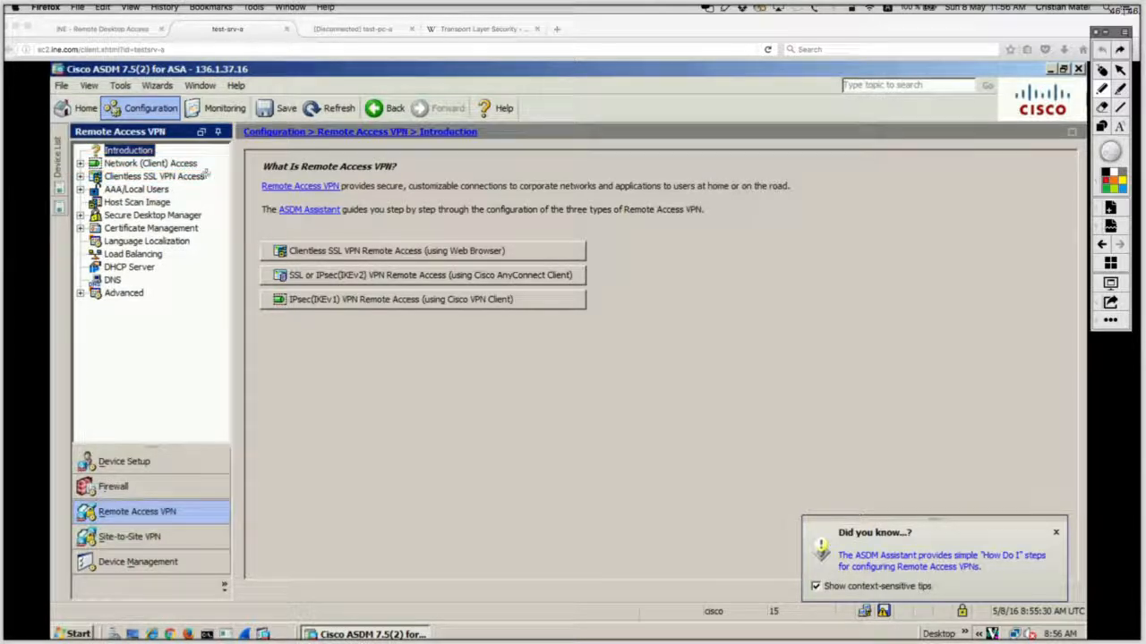
mouse_move(209, 170)
mouse_down()
mouse_move(81, 170)
mouse_move(211, 174)
mouse_up()
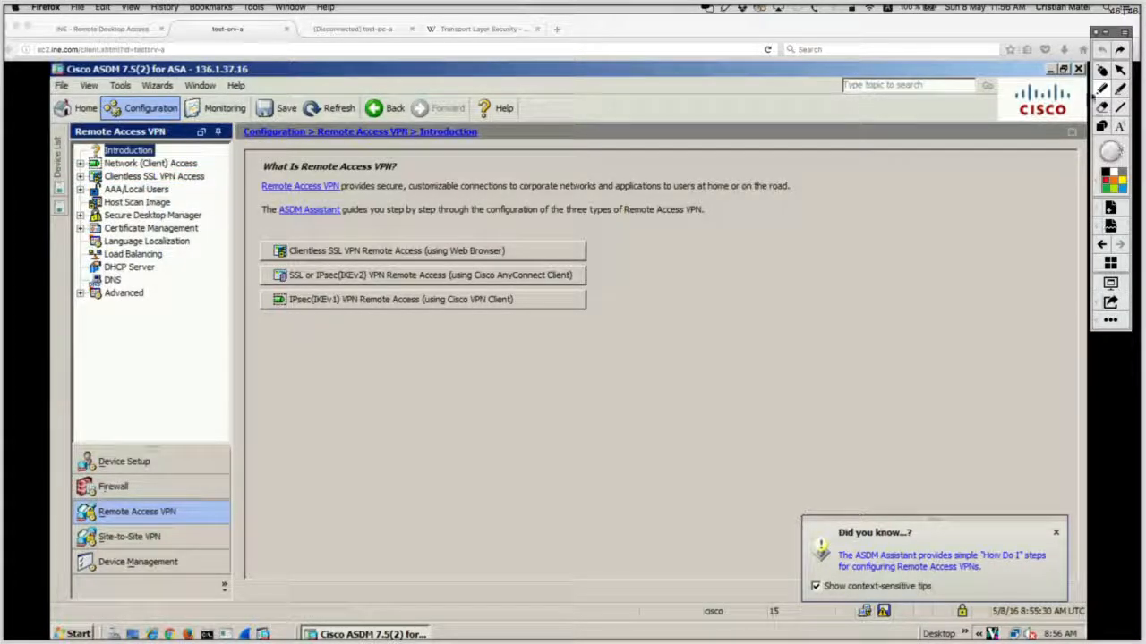
click(1102, 71)
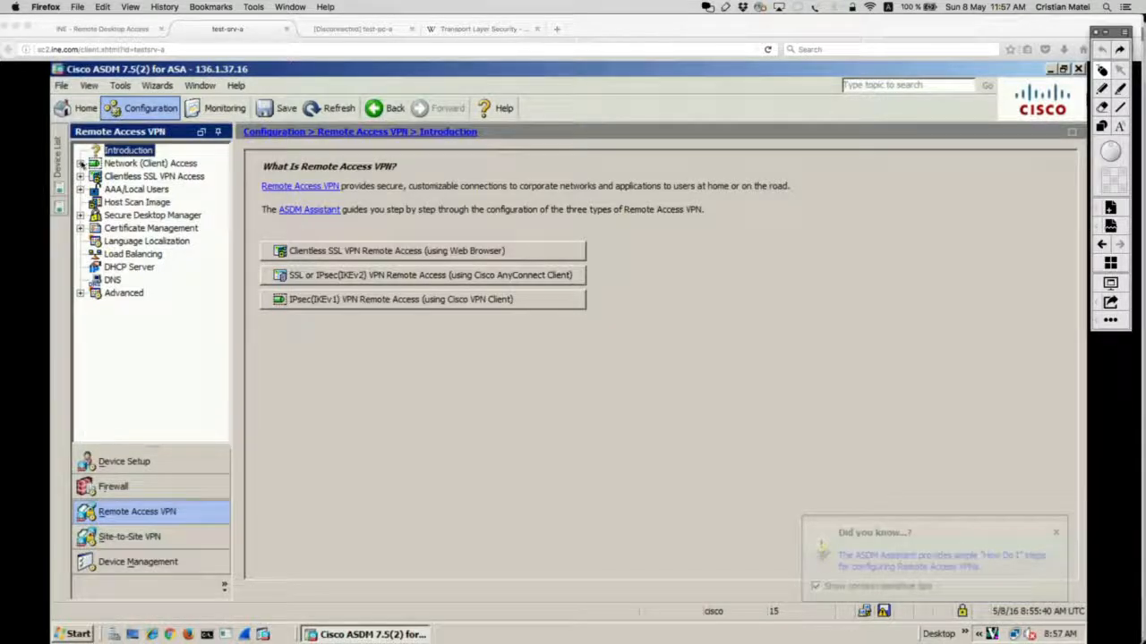
click(80, 164)
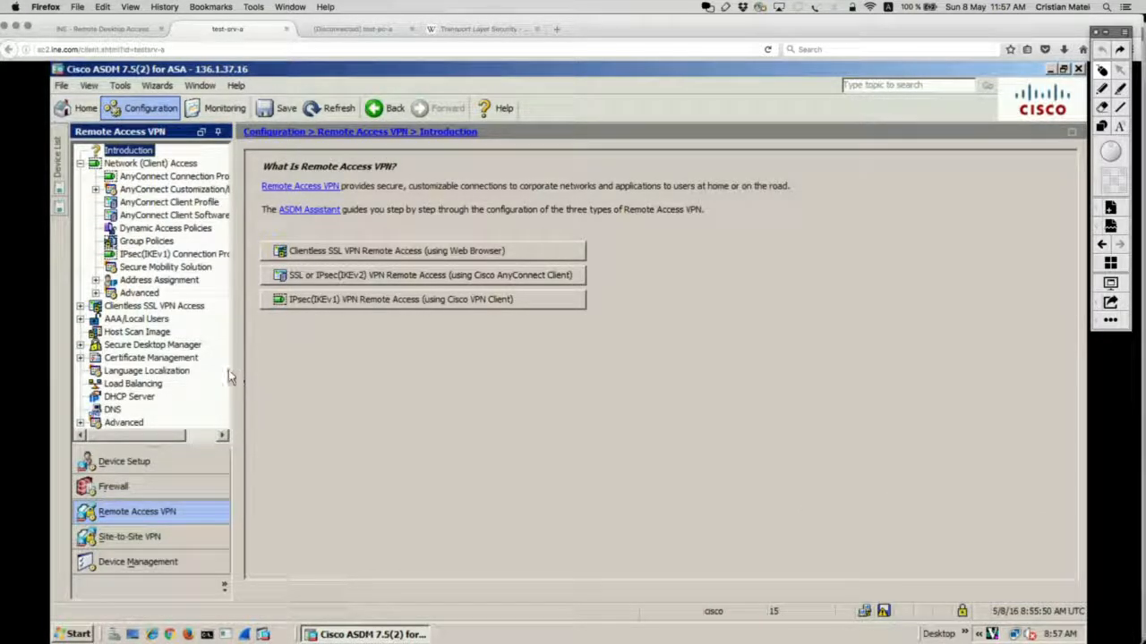
click(181, 177)
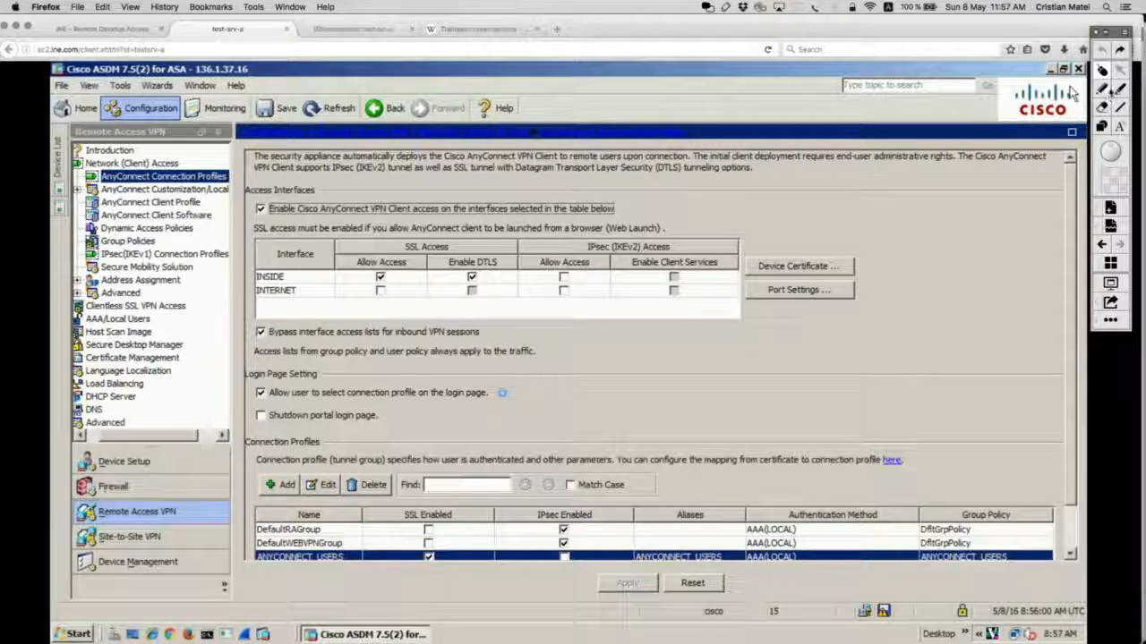
Step: Annotate the explanatory text and access settings on the Connection Profiles page
click(1107, 91)
mouse_move(328, 176)
mouse_down()
mouse_move(253, 174)
mouse_move(257, 229)
mouse_move(639, 217)
mouse_move(419, 172)
mouse_move(283, 184)
mouse_up()
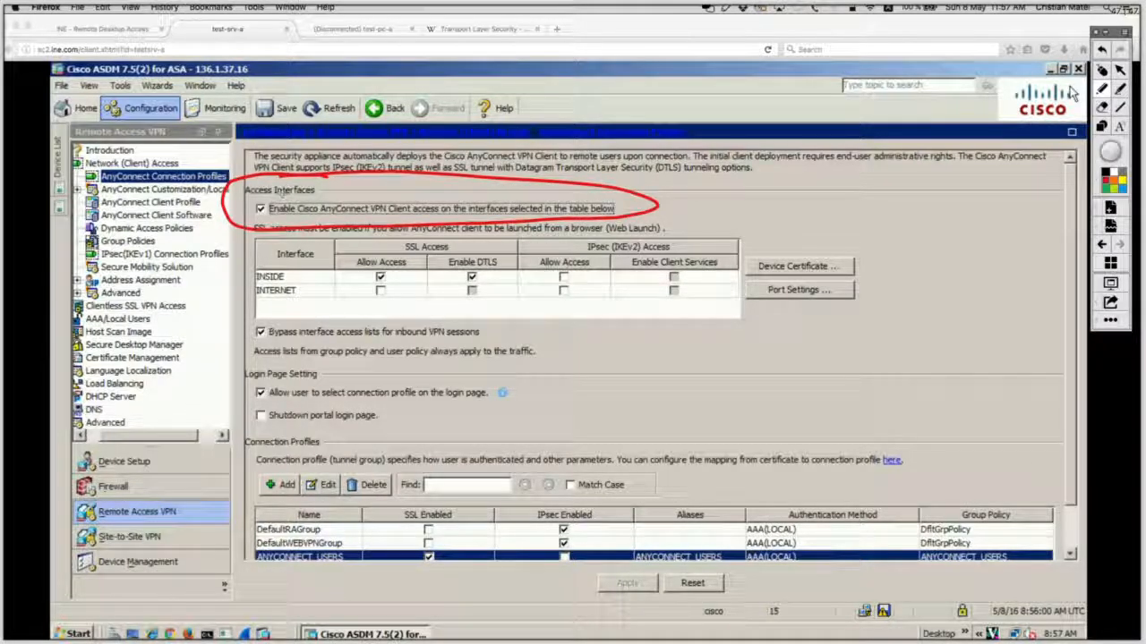
key(super+z)
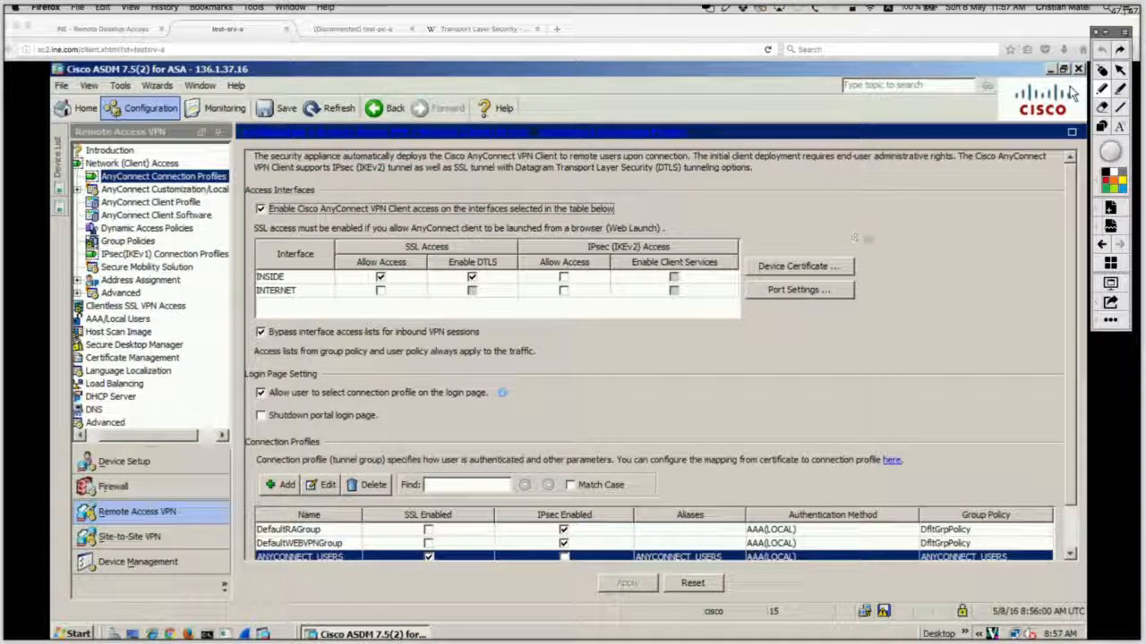
mouse_move(867, 238)
mouse_down()
mouse_move(763, 247)
mouse_move(786, 284)
mouse_move(891, 261)
mouse_move(811, 234)
mouse_up()
key(super+z)
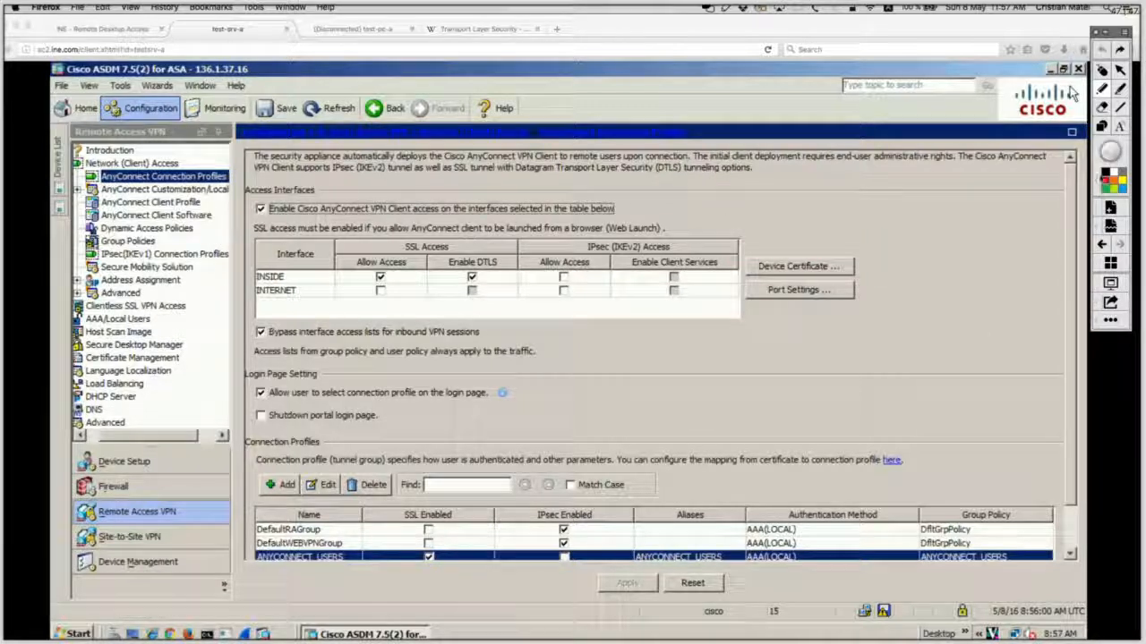
click(1101, 71)
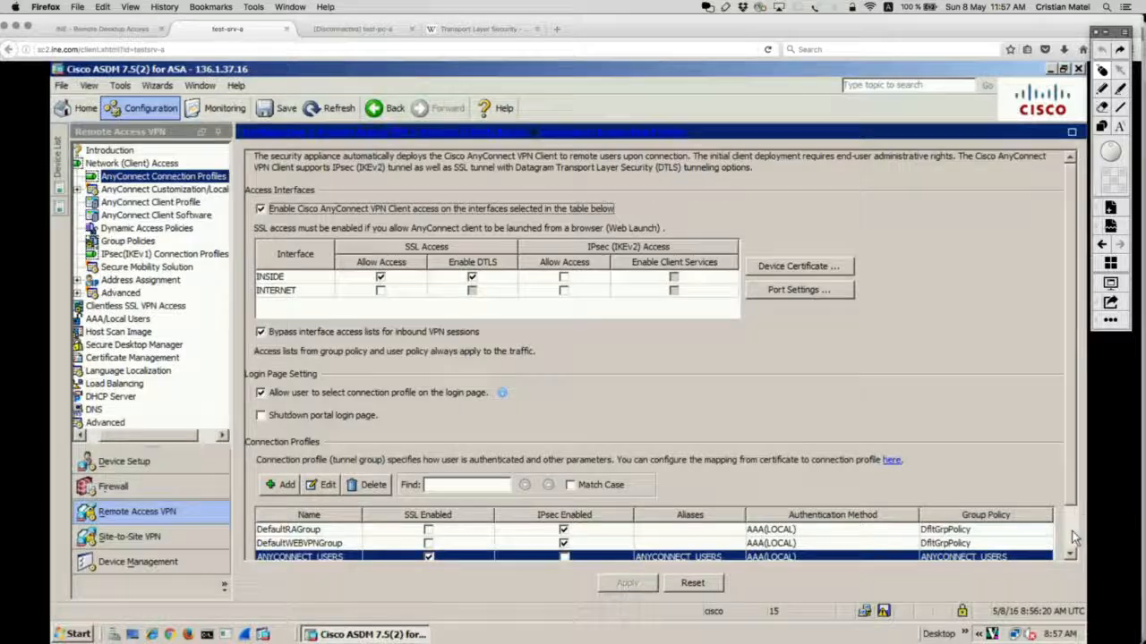
Step: Box the SSL-enabled ANYCONNECT_USERS profile and open it for editing
scroll(1079, 528, down, 2)
click(1099, 128)
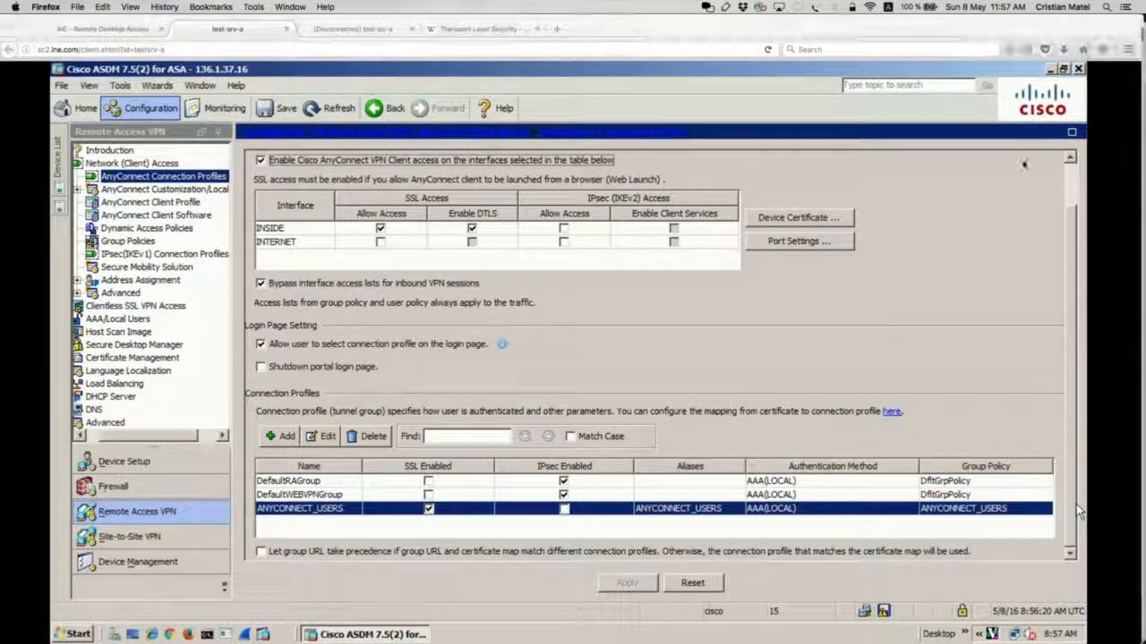
mouse_move(244, 488)
mouse_down()
mouse_move(275, 505)
mouse_move(539, 527)
mouse_up()
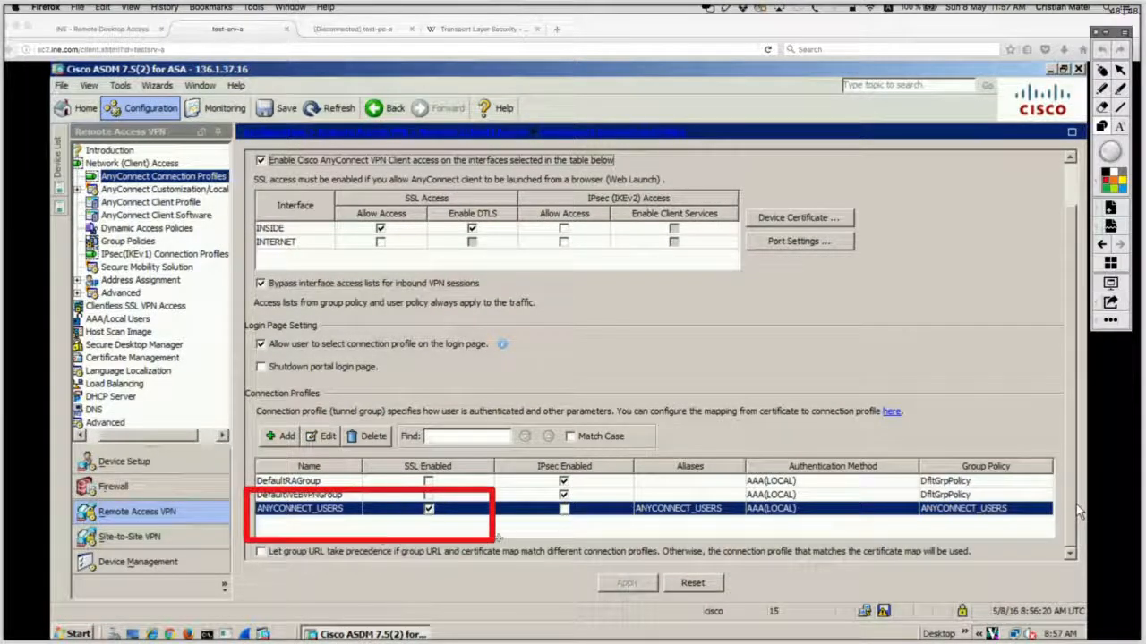
click(1105, 72)
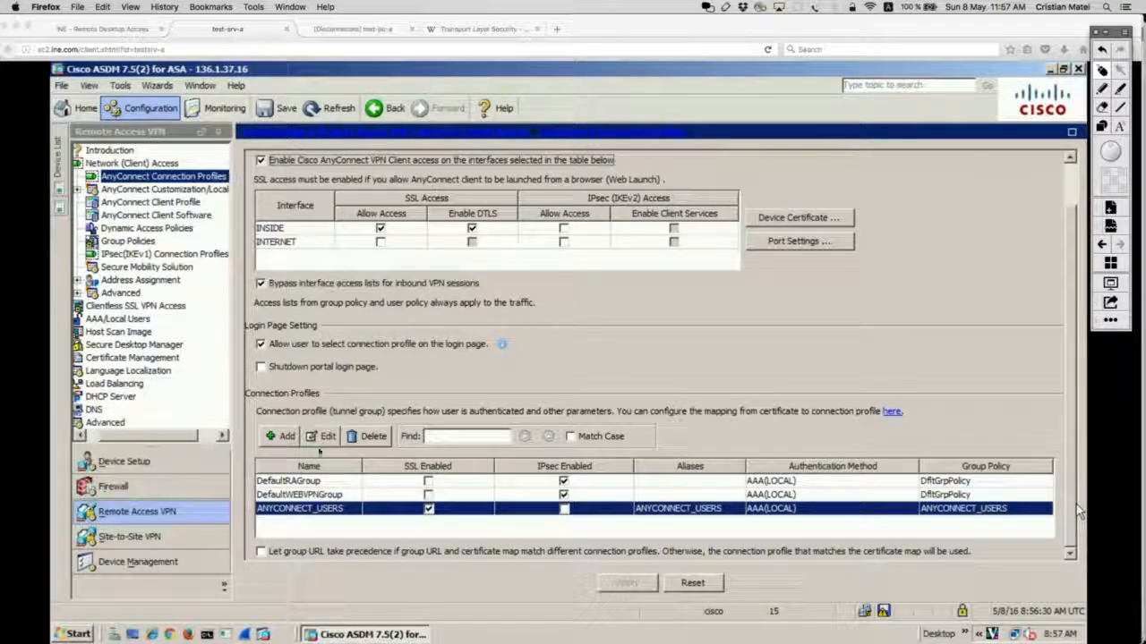
click(324, 437)
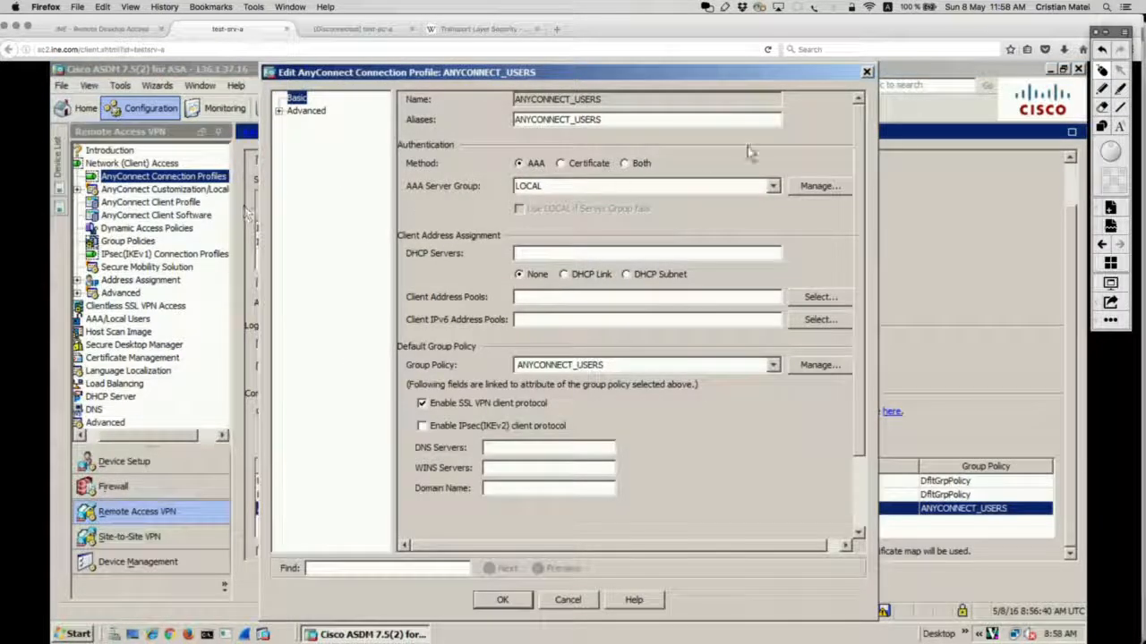
Step: Highlight the profile name, Aliases value and LOCAL AAA server group
click(1106, 87)
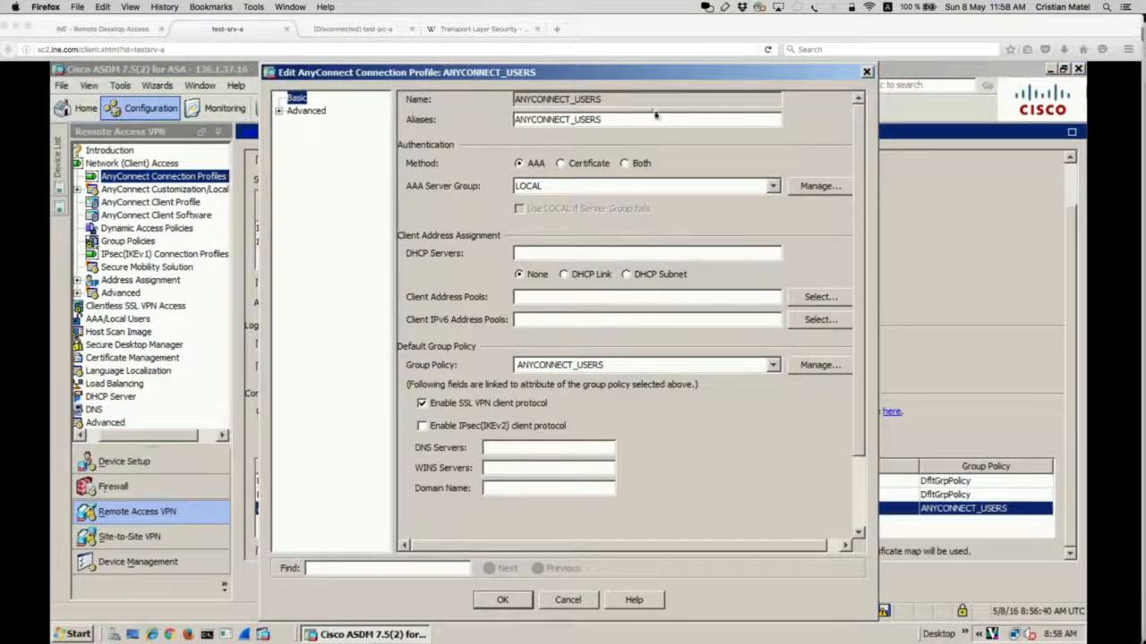
mouse_move(609, 66)
mouse_down()
mouse_move(367, 93)
mouse_move(537, 59)
mouse_up()
key(super+z)
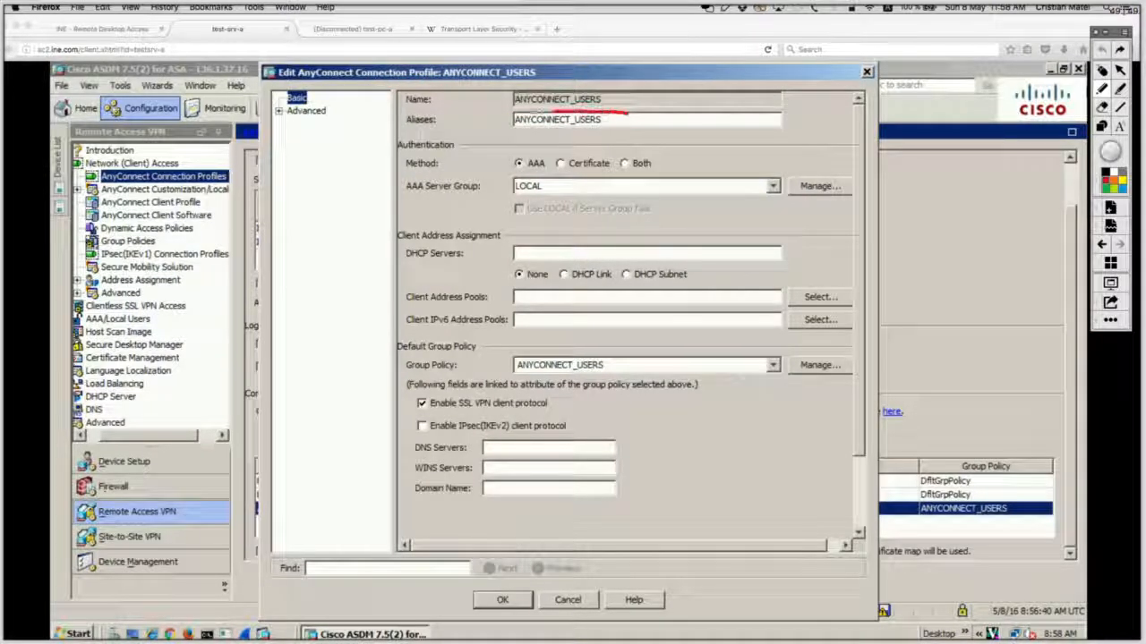
mouse_move(541, 112)
mouse_down()
mouse_move(381, 127)
mouse_move(555, 140)
mouse_move(643, 132)
mouse_move(662, 115)
mouse_move(627, 112)
mouse_up()
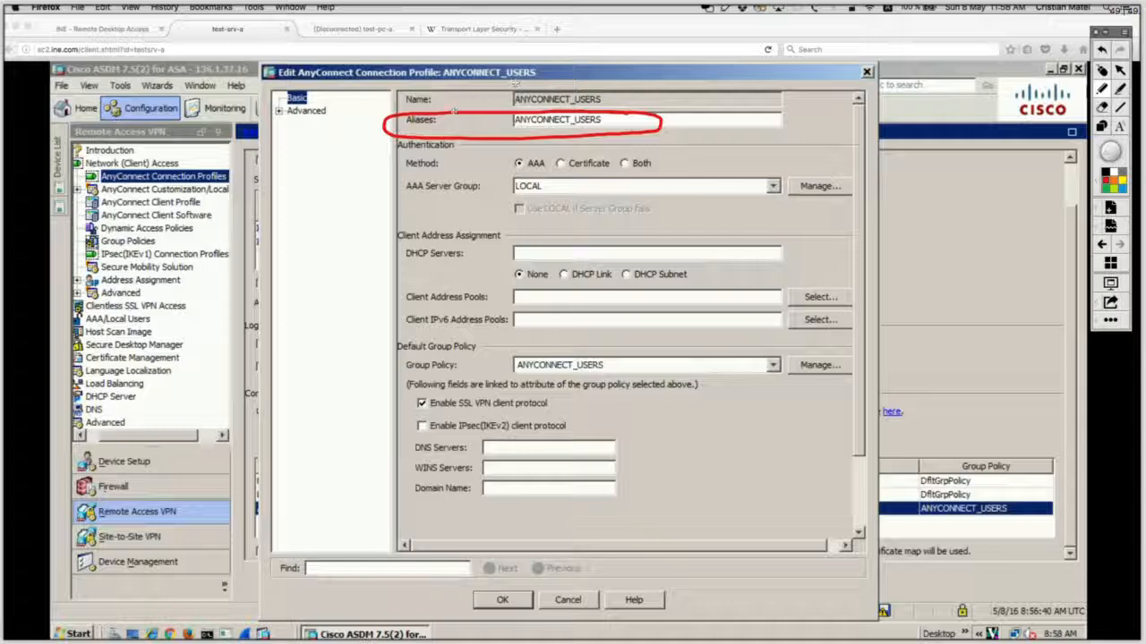
key(super+z)
mouse_move(531, 140)
mouse_down()
mouse_move(475, 132)
mouse_move(376, 151)
mouse_move(451, 172)
mouse_move(569, 154)
mouse_move(465, 130)
mouse_up()
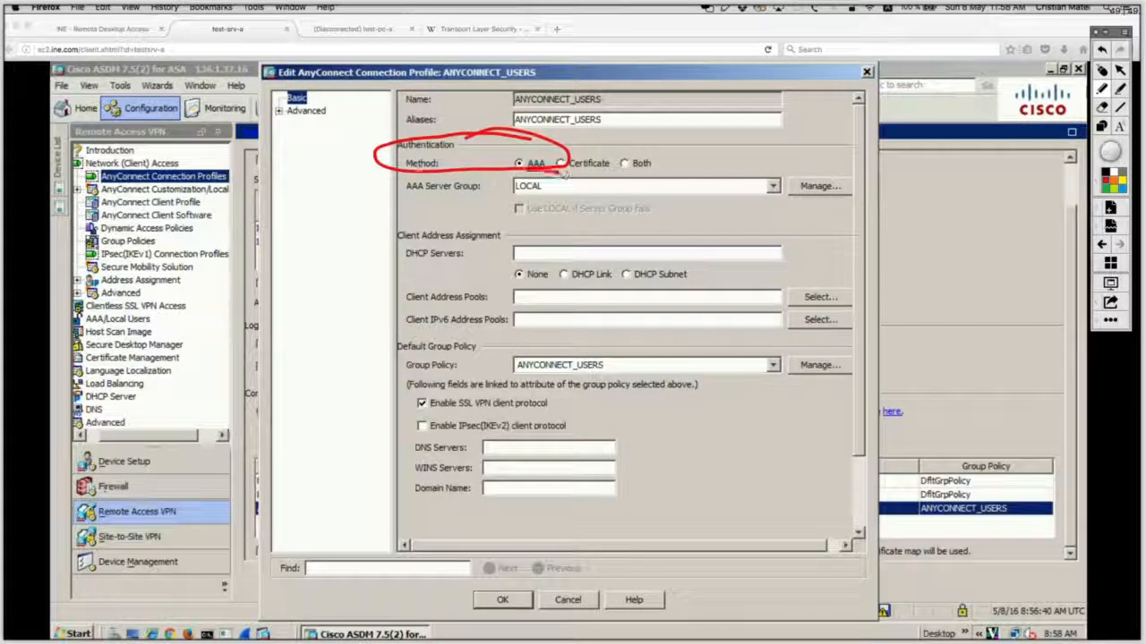
mouse_move(566, 176)
mouse_down()
mouse_move(448, 204)
mouse_move(501, 176)
mouse_up()
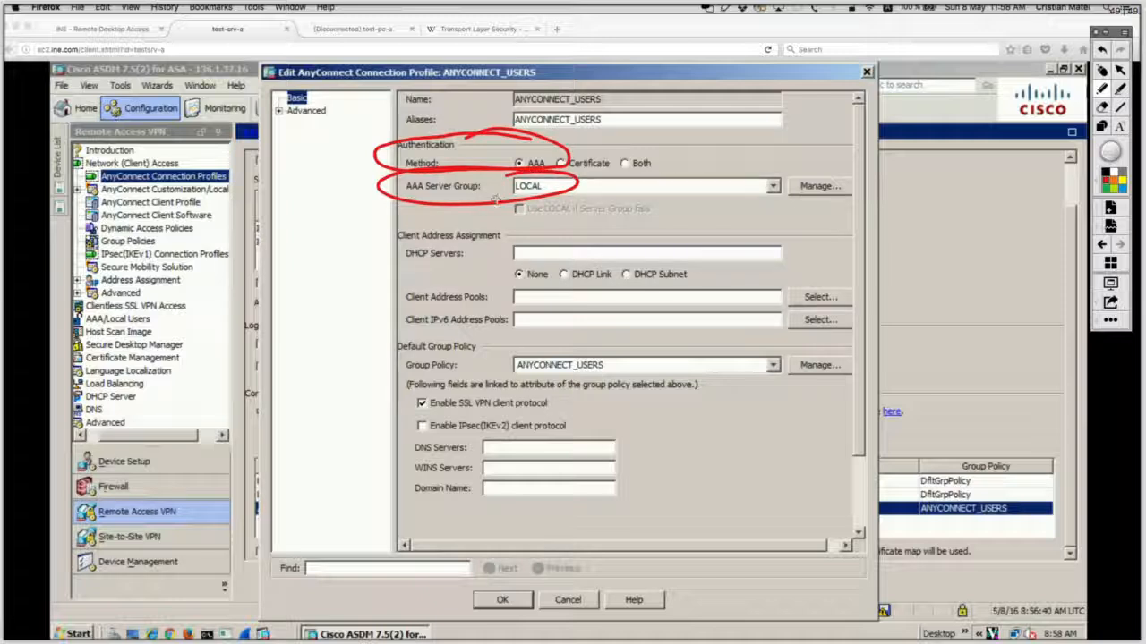
key(super+z)
key(super+z)
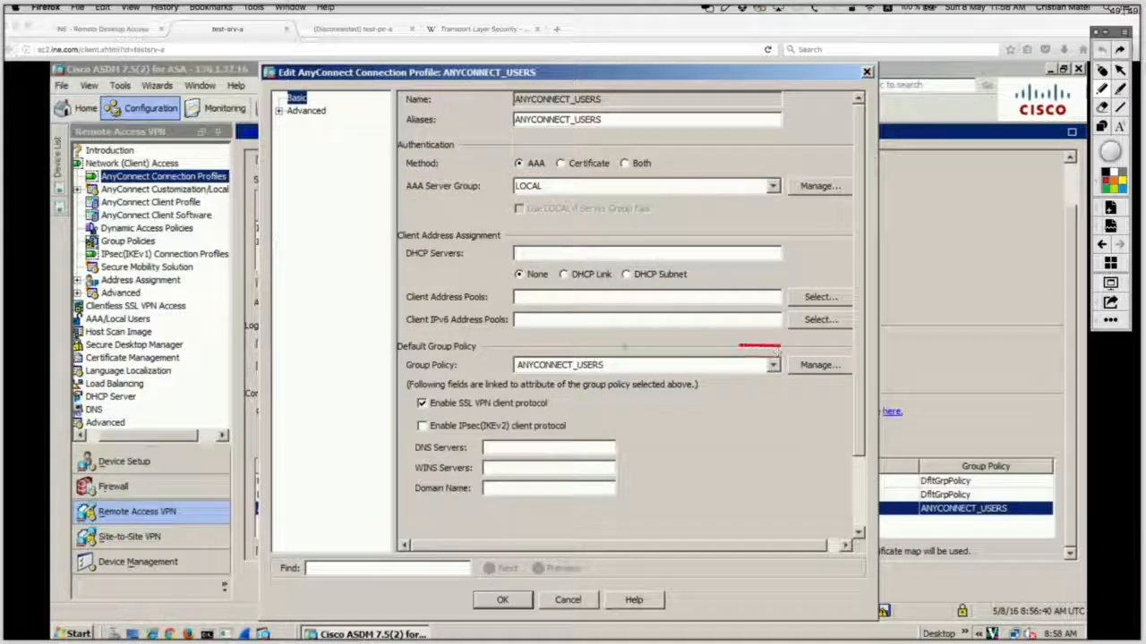
Step: Circle the ANYCONNECT_USERS group policy and SSL VPN client protocol, then close the editor unchanged
mouse_move(779, 349)
mouse_down()
mouse_move(451, 347)
mouse_move(358, 374)
mouse_move(542, 376)
mouse_move(790, 356)
mouse_move(745, 346)
mouse_up()
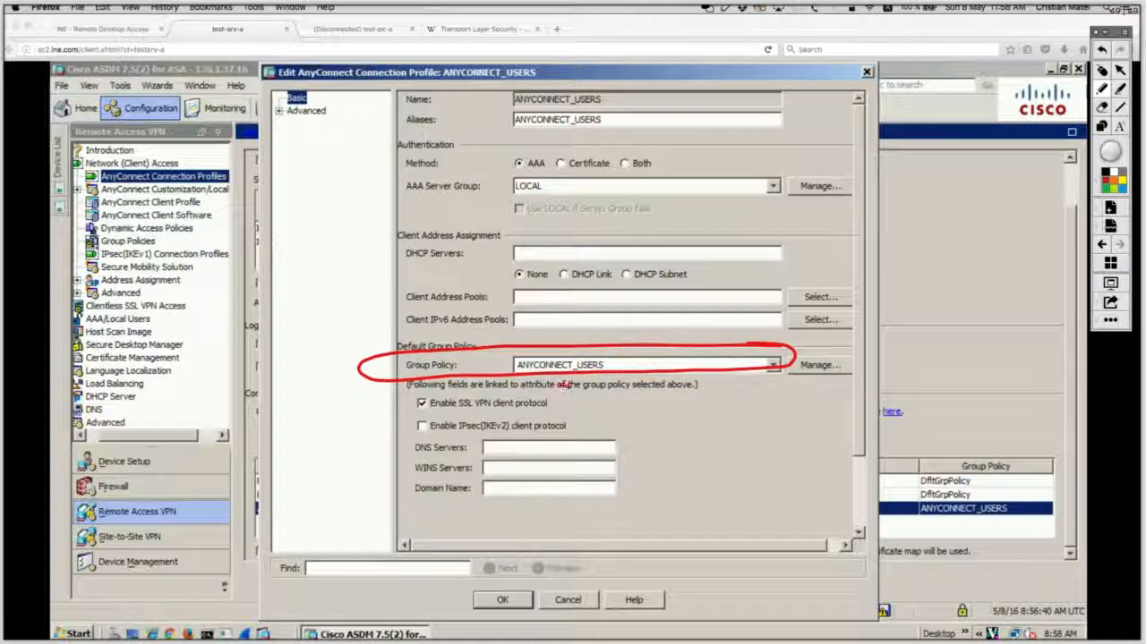
mouse_move(562, 384)
mouse_down()
mouse_move(401, 387)
mouse_move(465, 420)
mouse_move(573, 399)
mouse_move(544, 381)
mouse_up()
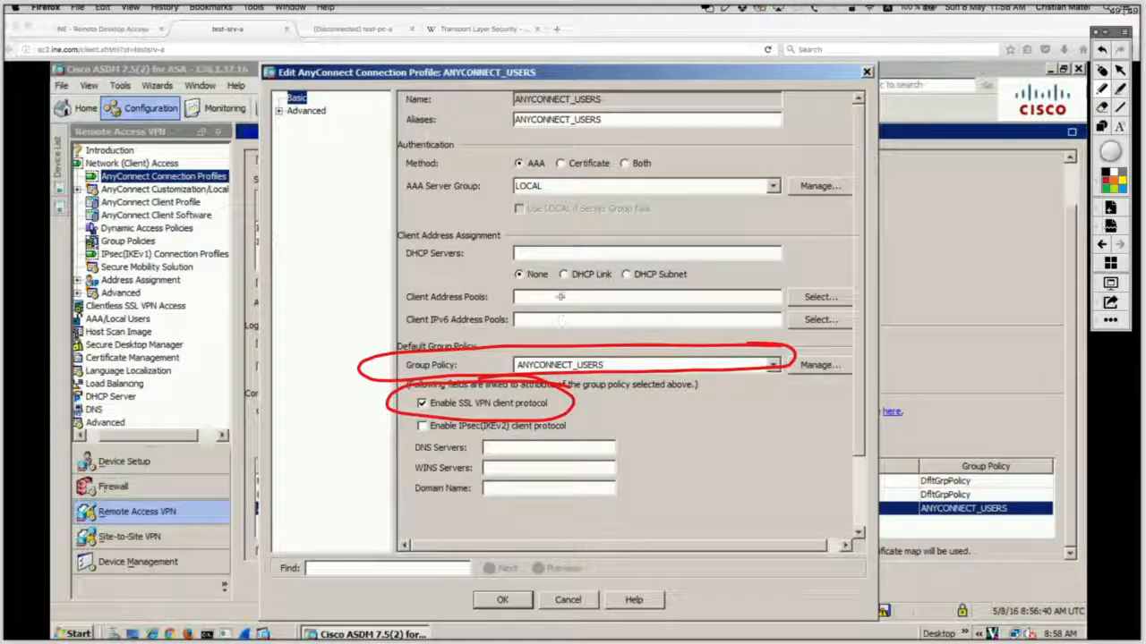
click(1100, 72)
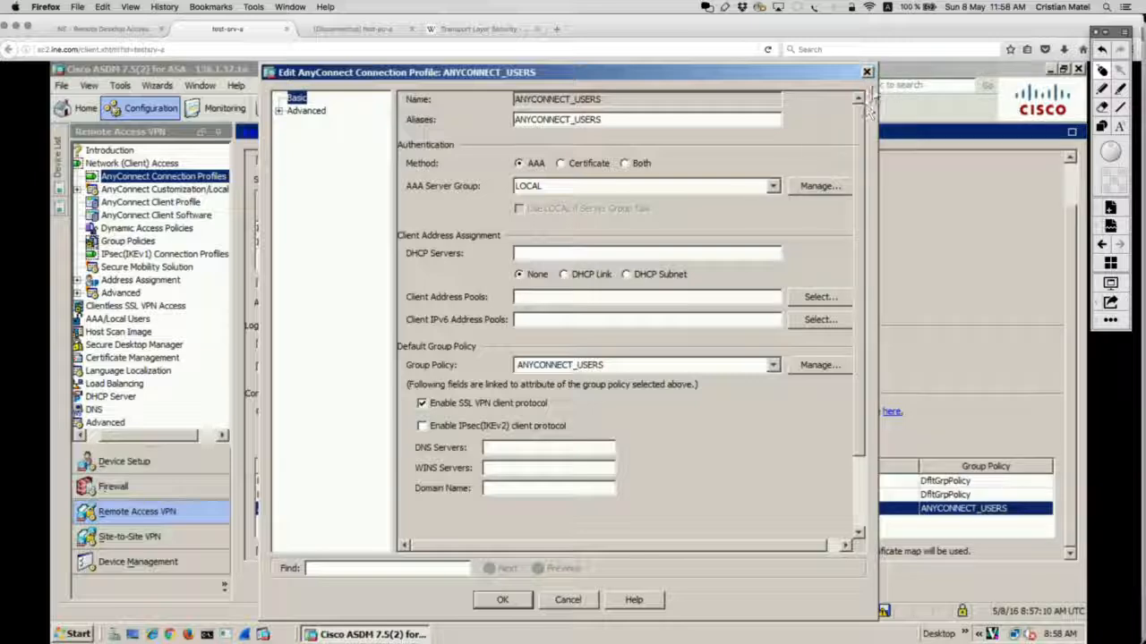
click(867, 72)
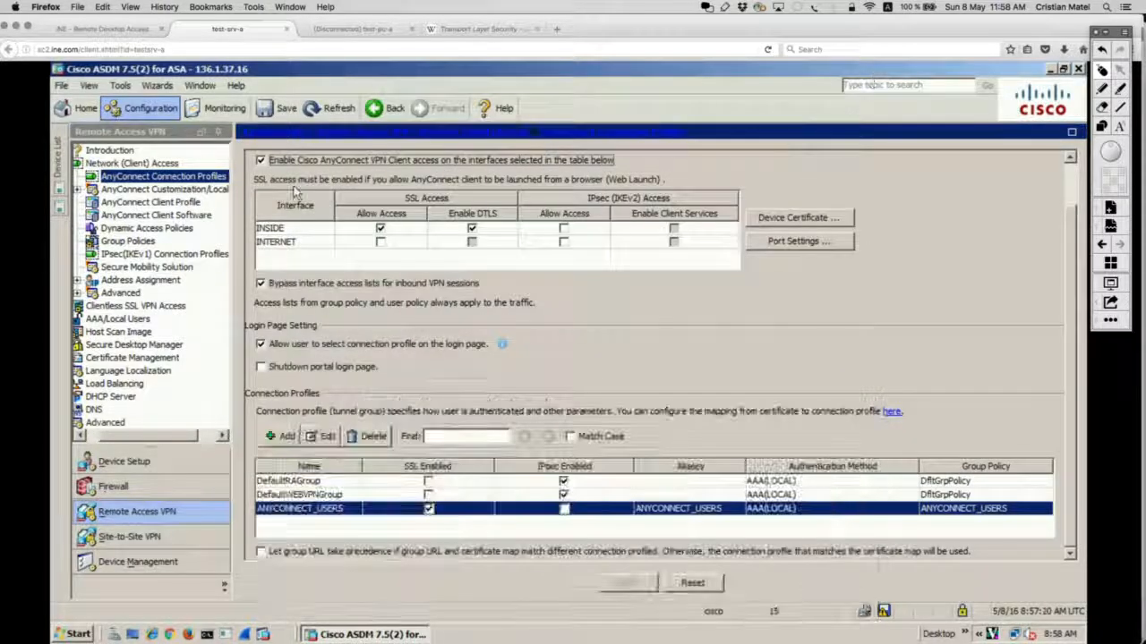
Step: Open the ANYCONNECT_USERS group policy and point out its POOL_ANYCONNECT address pool
click(128, 241)
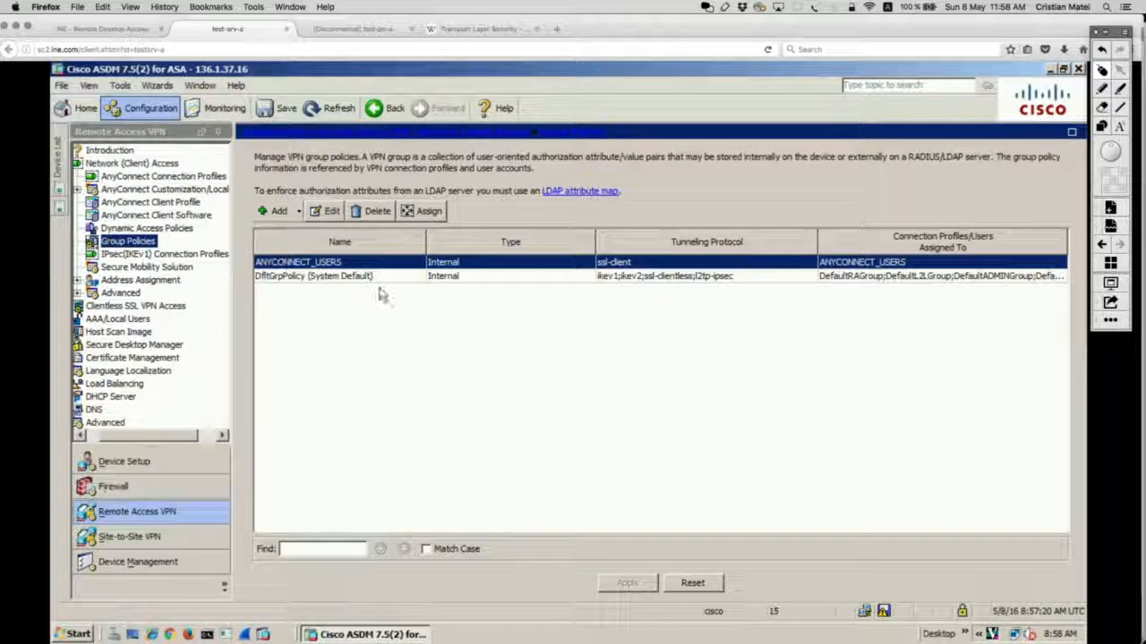
click(330, 211)
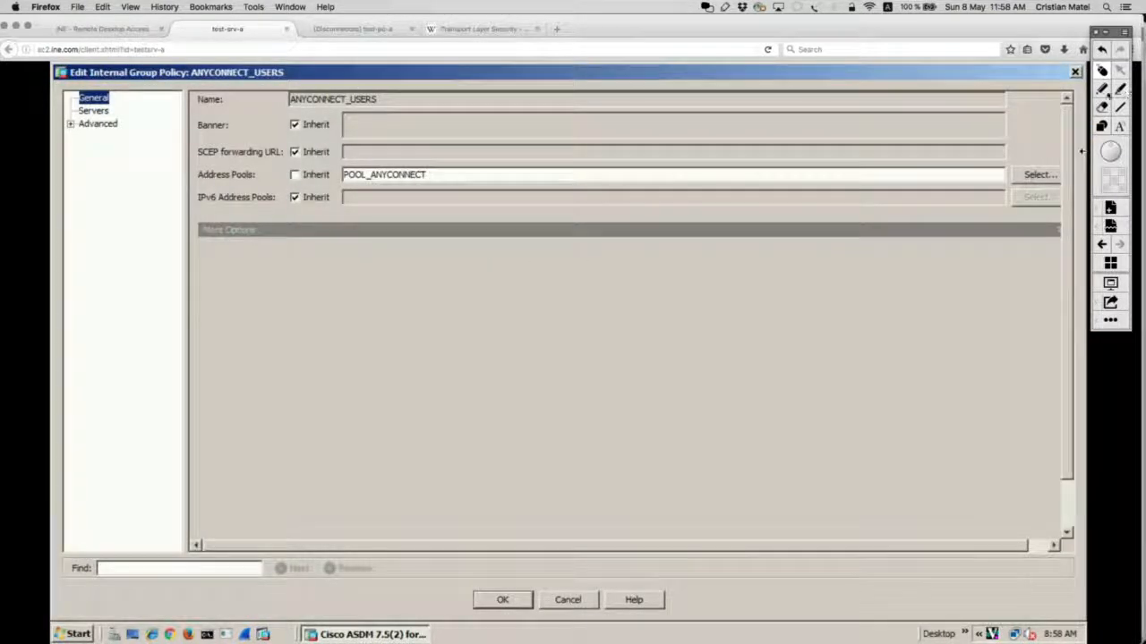
mouse_move(426, 158)
mouse_down()
mouse_move(215, 154)
mouse_move(228, 186)
mouse_move(468, 181)
mouse_move(390, 153)
mouse_up()
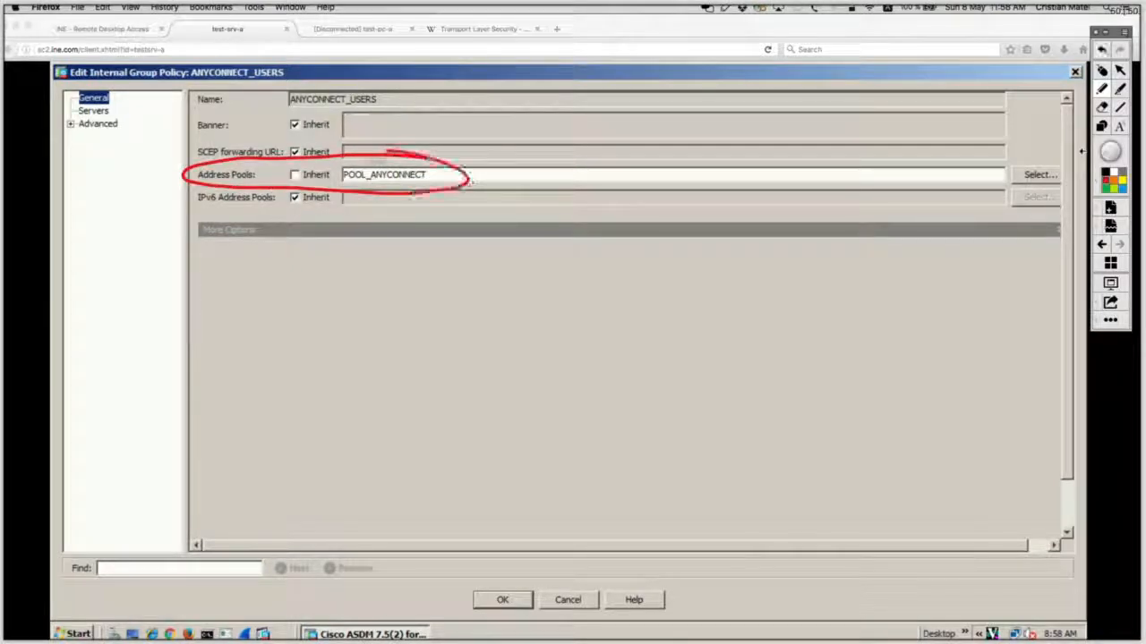
click(1102, 50)
click(1102, 71)
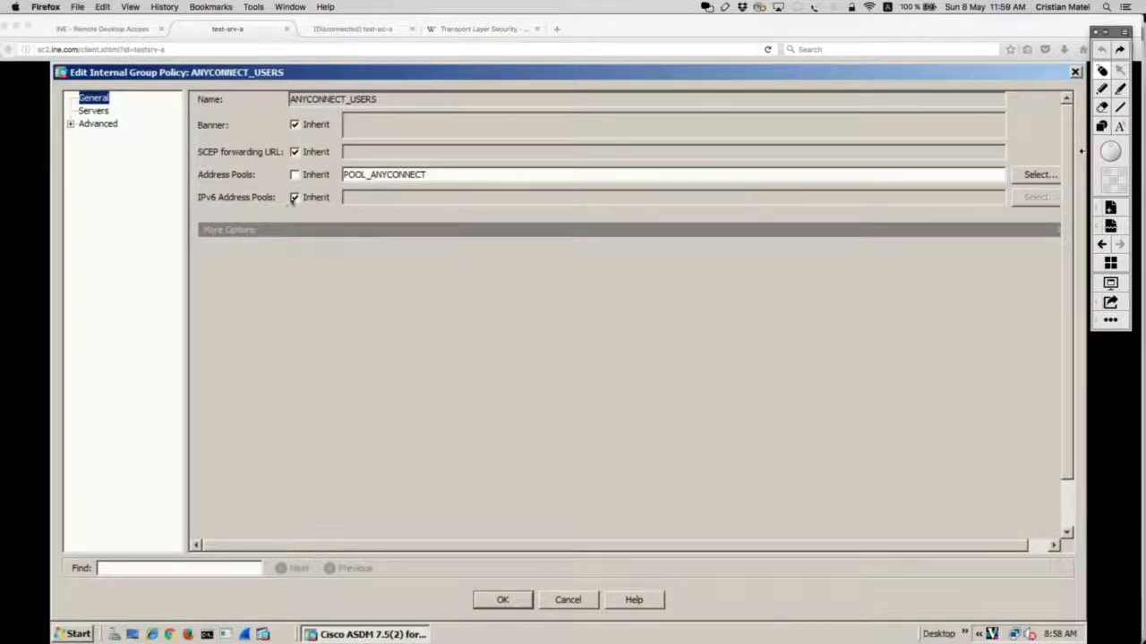
Step: Expand More Options and circle the SSL VPN Client setting under Tunneling Protocols
click(230, 230)
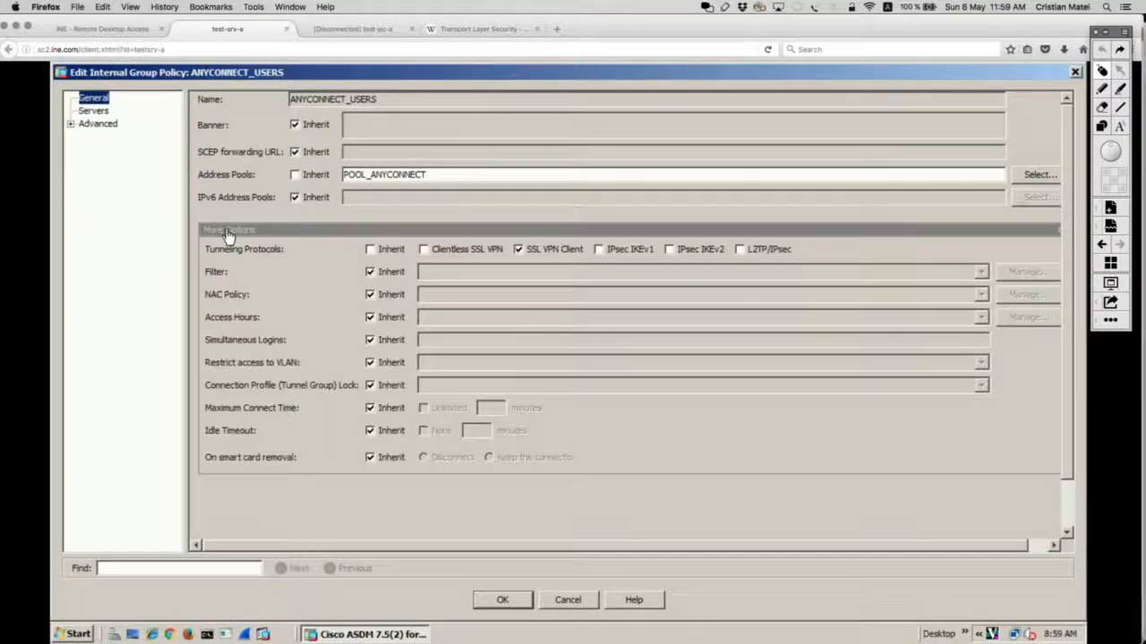
click(228, 232)
click(228, 233)
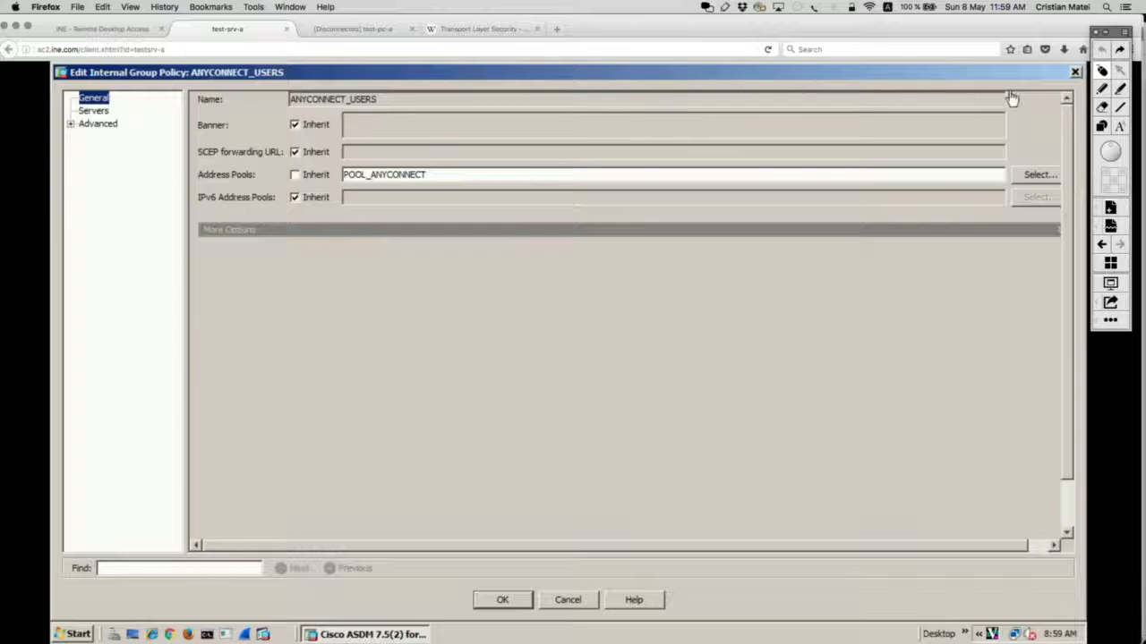
click(1105, 90)
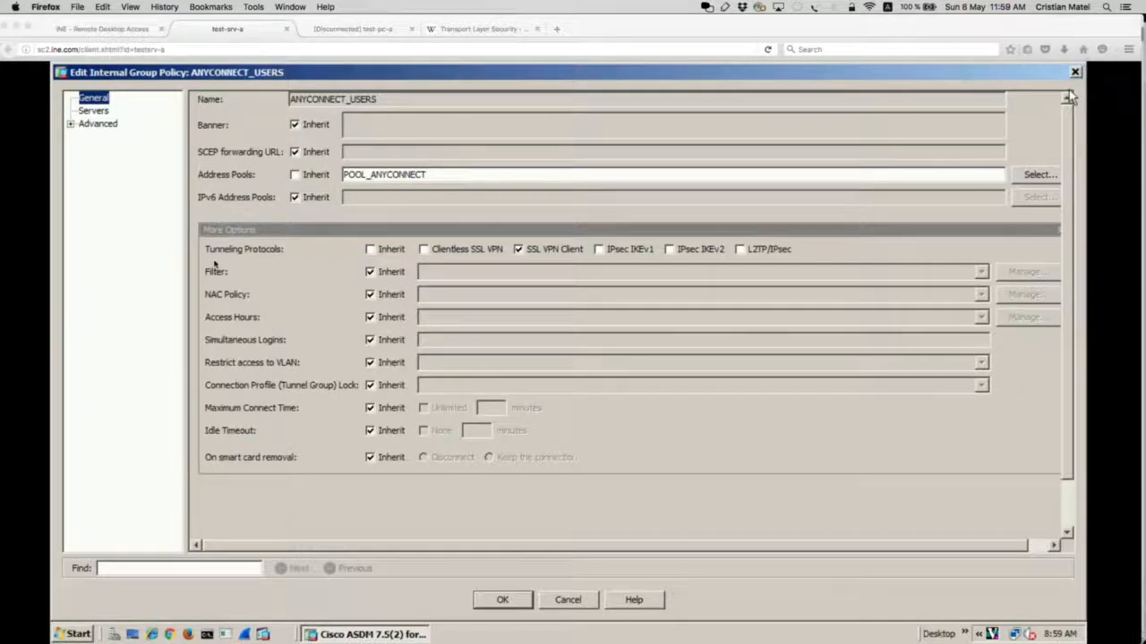
mouse_move(204, 271)
mouse_down()
mouse_move(797, 267)
mouse_move(816, 217)
mouse_move(572, 204)
mouse_move(194, 229)
mouse_up()
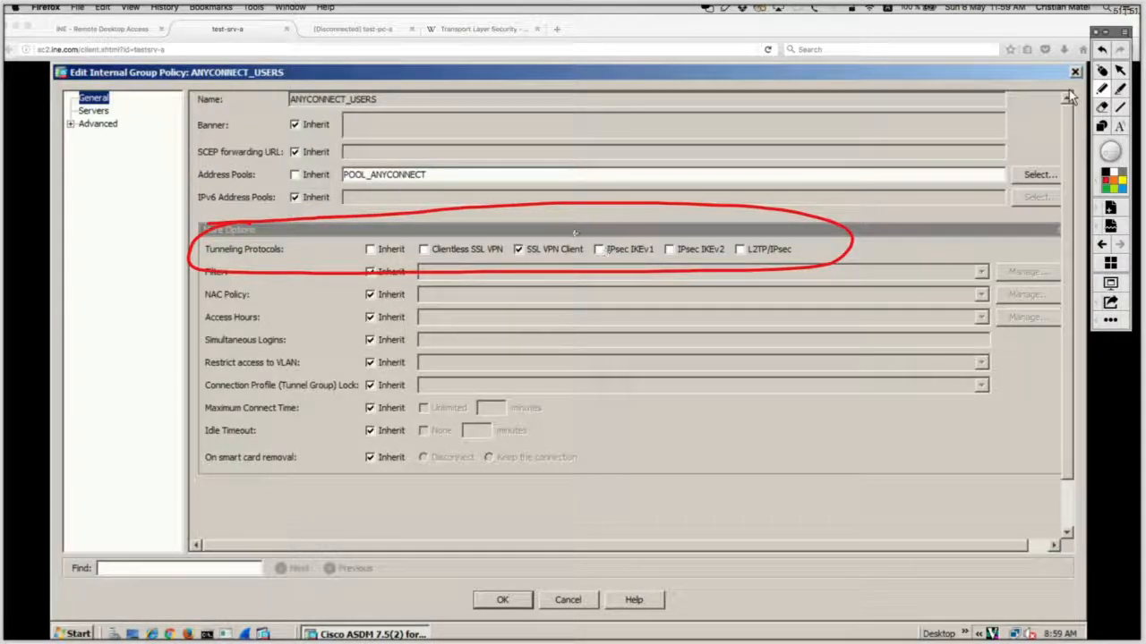
mouse_move(578, 229)
mouse_down()
mouse_move(550, 218)
mouse_move(506, 229)
mouse_up()
mouse_move(528, 267)
mouse_down()
mouse_move(587, 254)
mouse_move(580, 225)
mouse_up()
click(1102, 70)
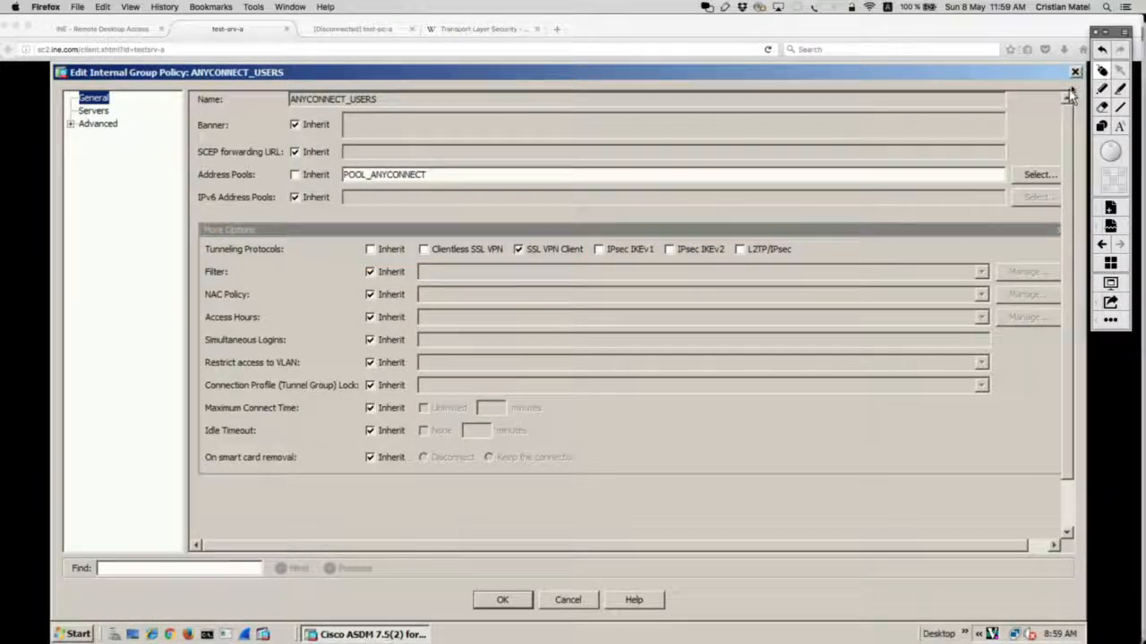
Step: Show Advanced > Split Tunneling and highlight Tunnel Network List Below with ANYCONNECT_SPLIT_TUNNELING
click(70, 125)
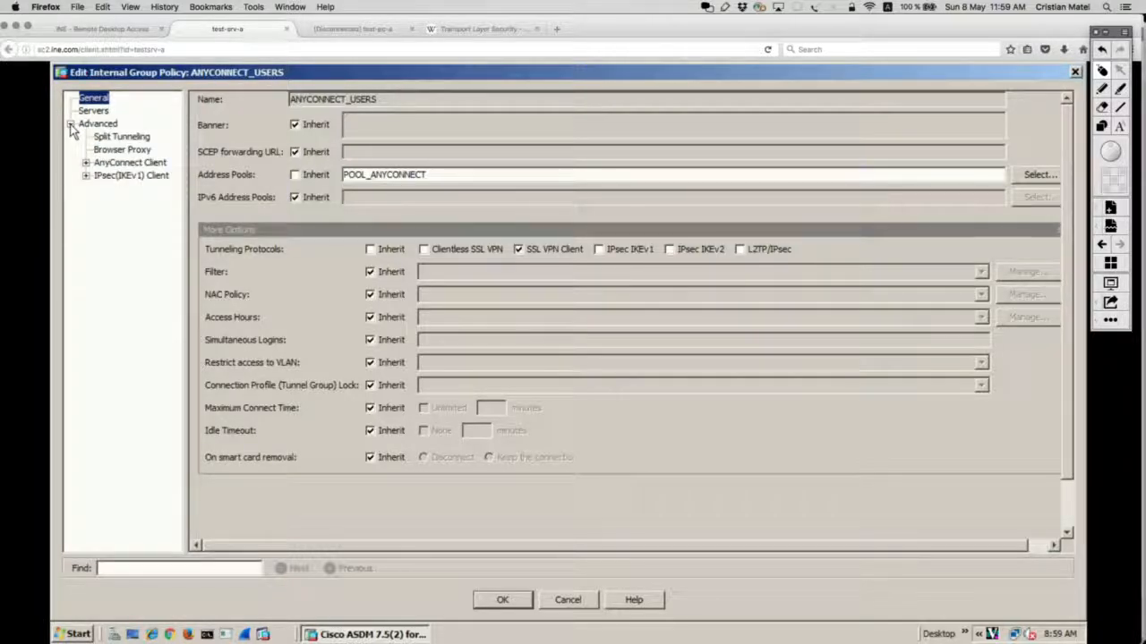
click(123, 137)
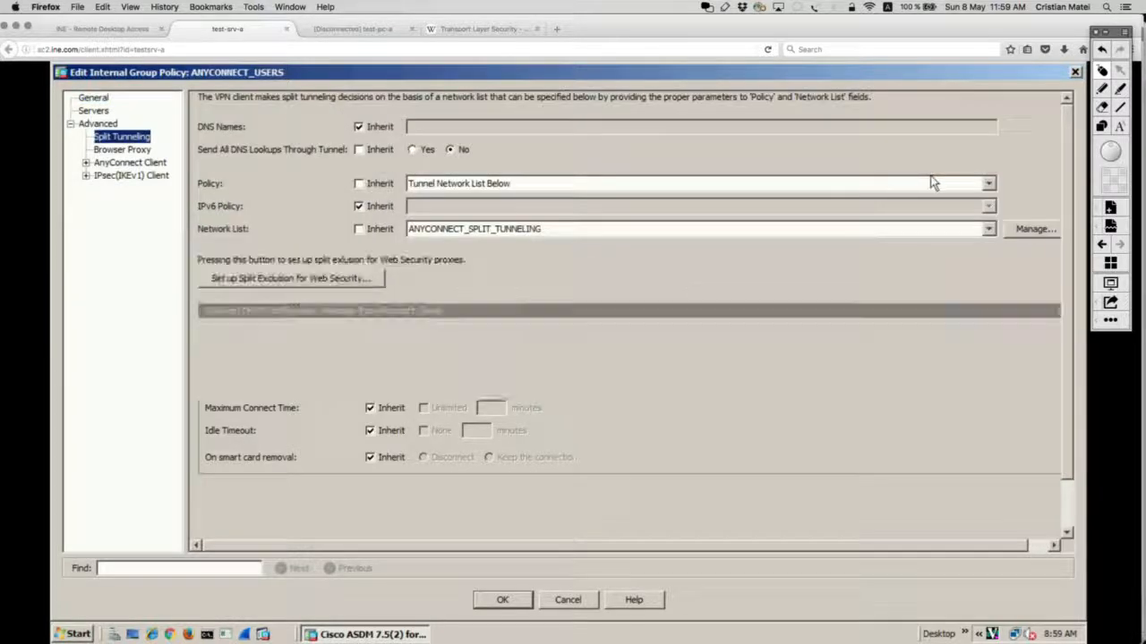
click(1103, 89)
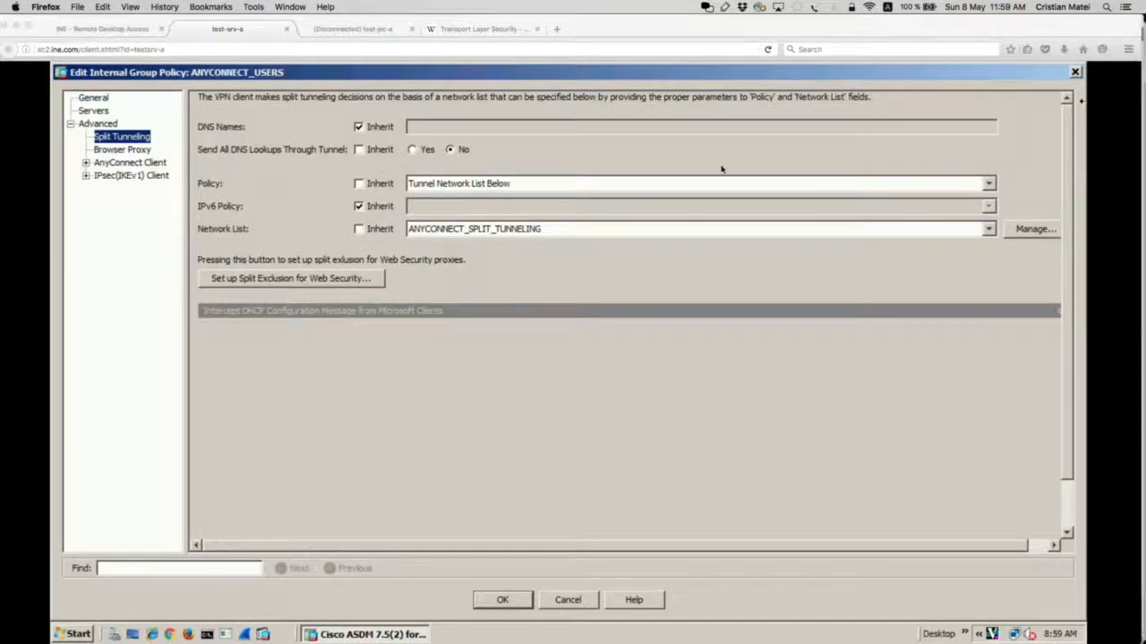
mouse_move(502, 163)
mouse_down()
mouse_move(204, 168)
mouse_move(183, 189)
mouse_move(294, 200)
mouse_move(545, 184)
mouse_up()
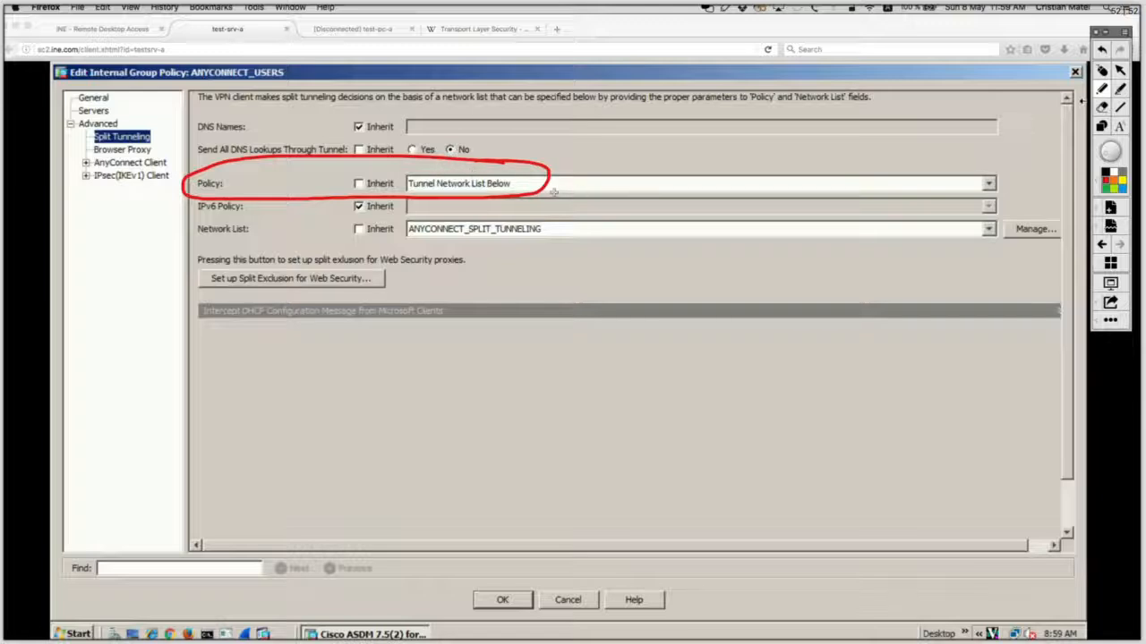
mouse_move(548, 182)
mouse_down()
mouse_move(592, 195)
mouse_move(605, 215)
mouse_move(173, 224)
mouse_move(211, 250)
mouse_move(504, 248)
mouse_up()
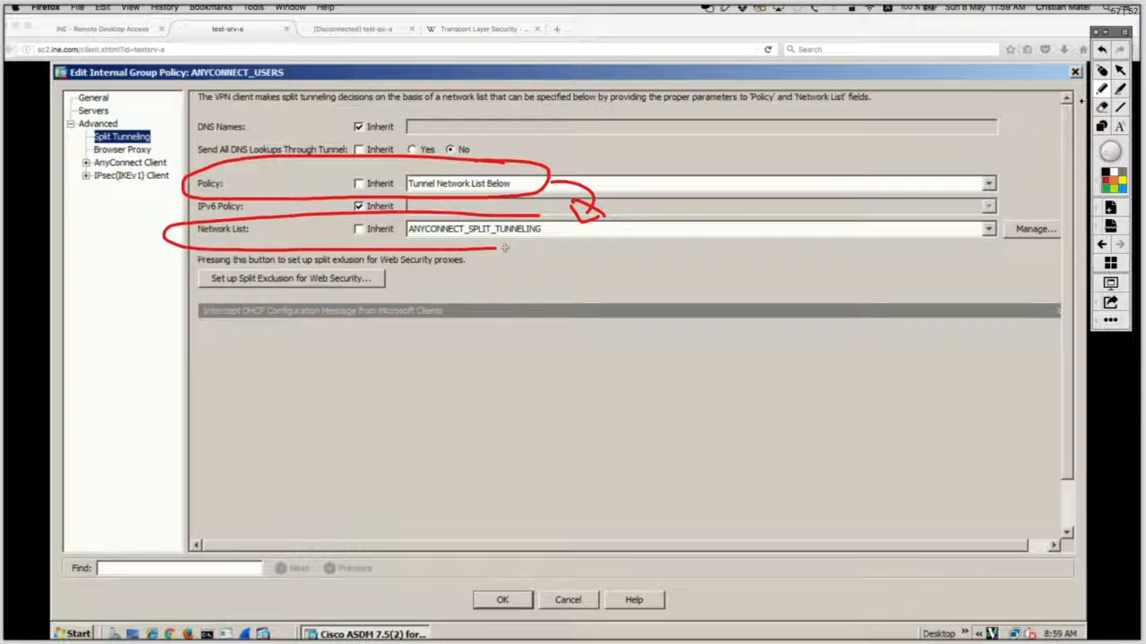
drag(571, 231, 518, 215)
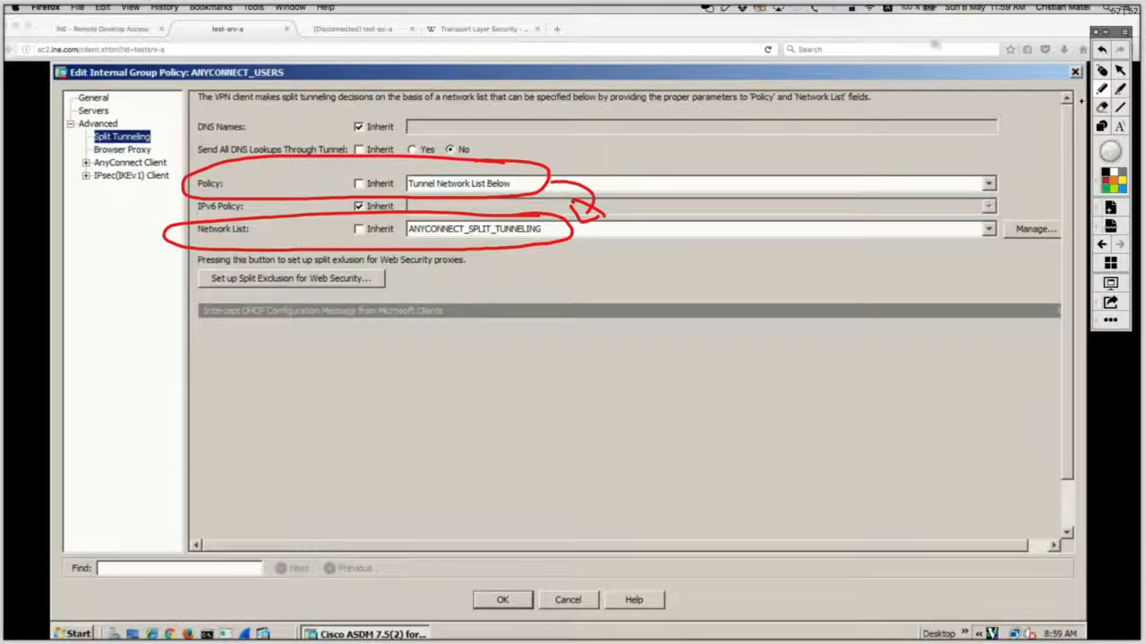
click(1102, 71)
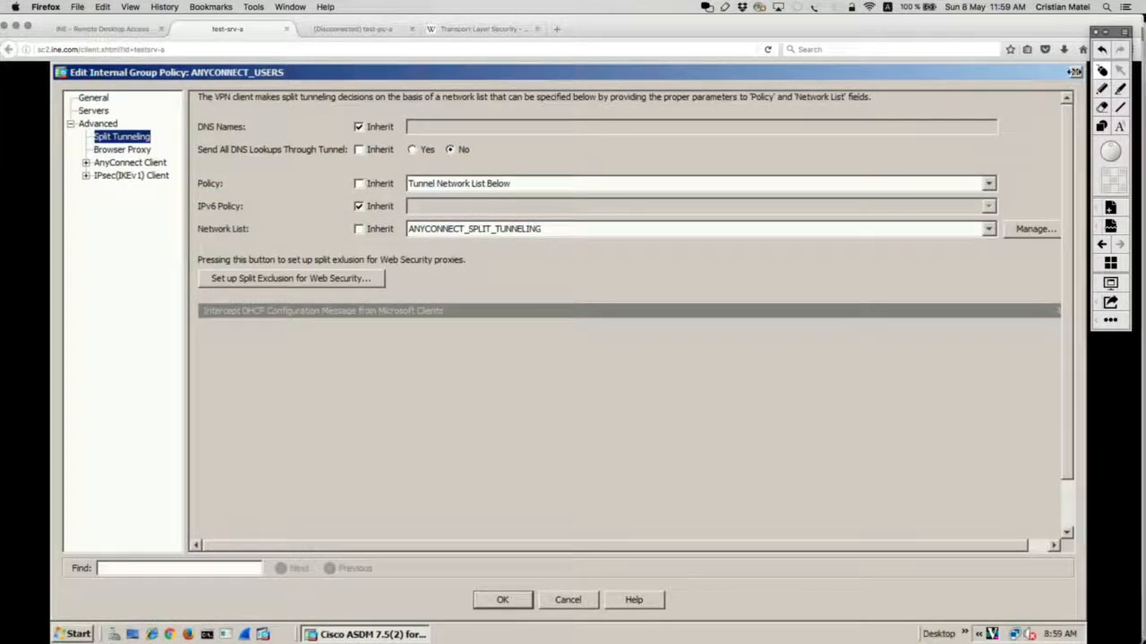
Step: Close the group policy dialog and reload the test-pc-a remote desktop session
key(Escape)
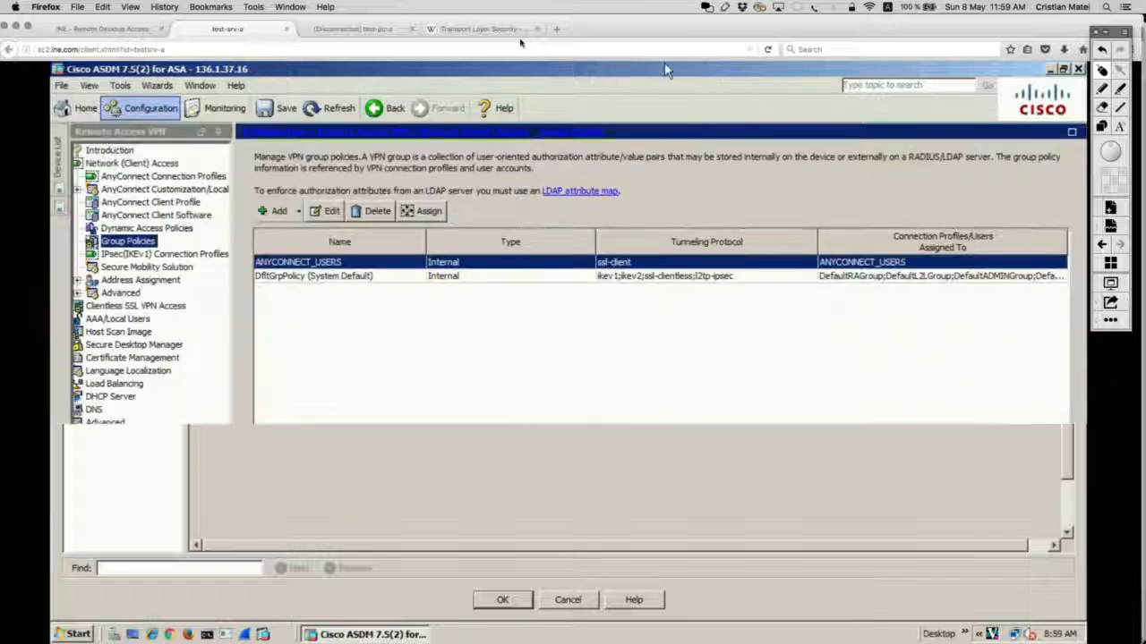
click(387, 29)
click(378, 50)
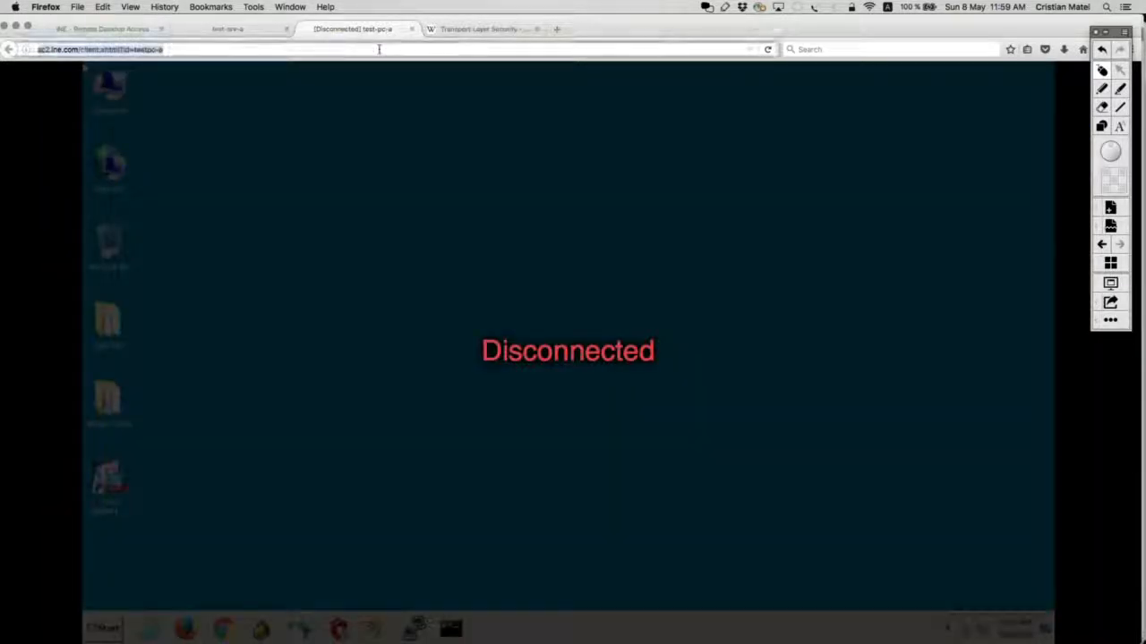
key(Return)
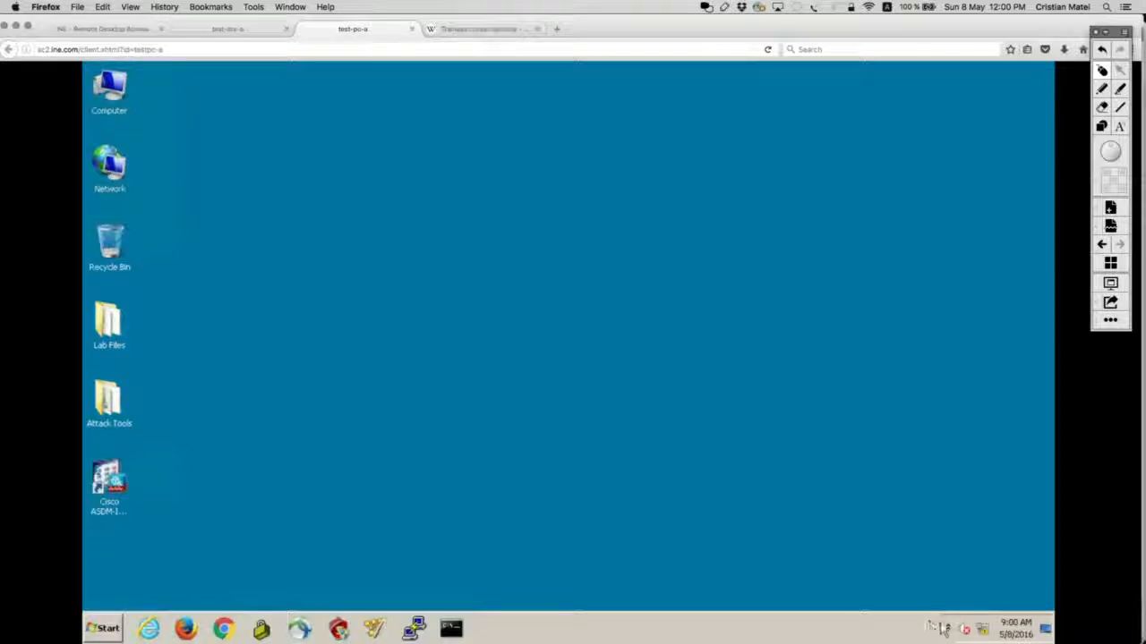
Step: Launch AnyConnect from the tray and connect to 136.1.37.16
click(946, 629)
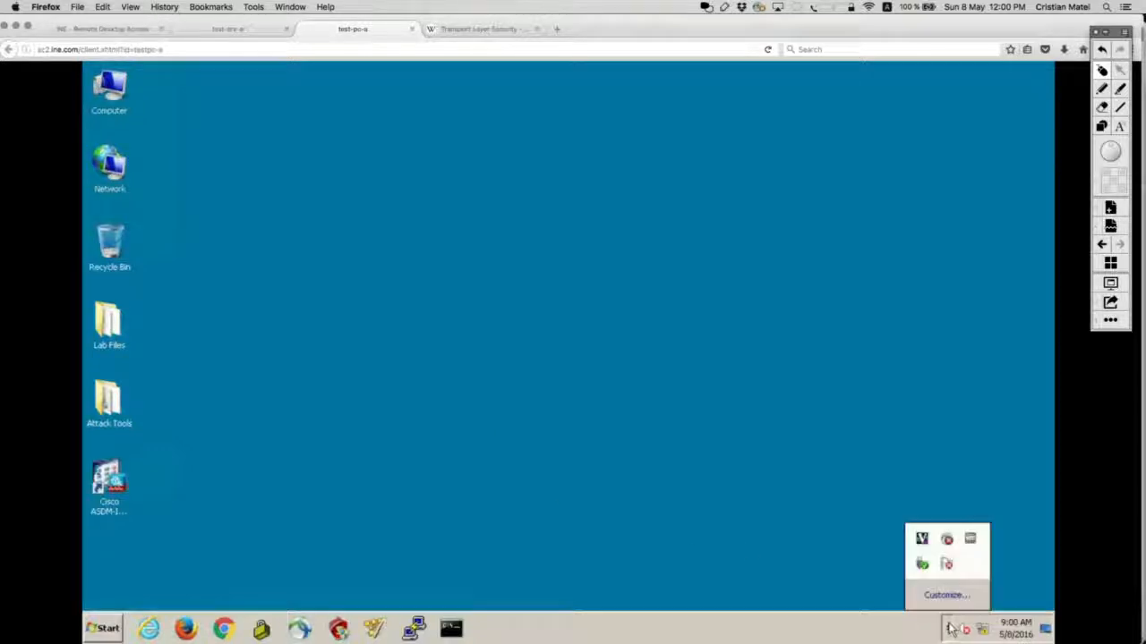
click(949, 542)
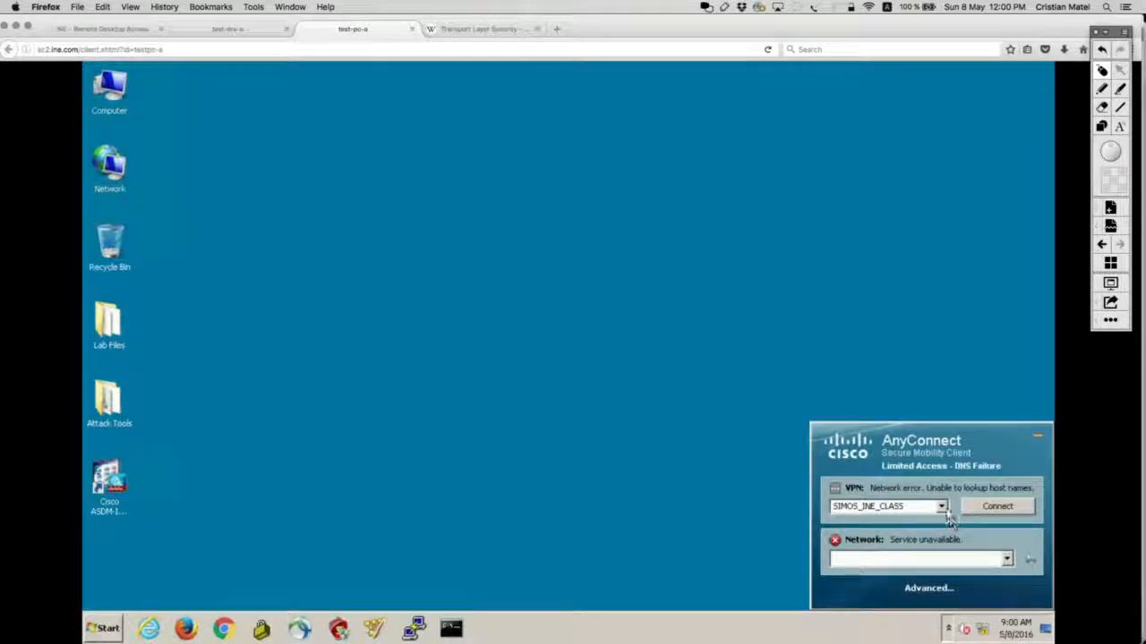
click(941, 506)
click(931, 507)
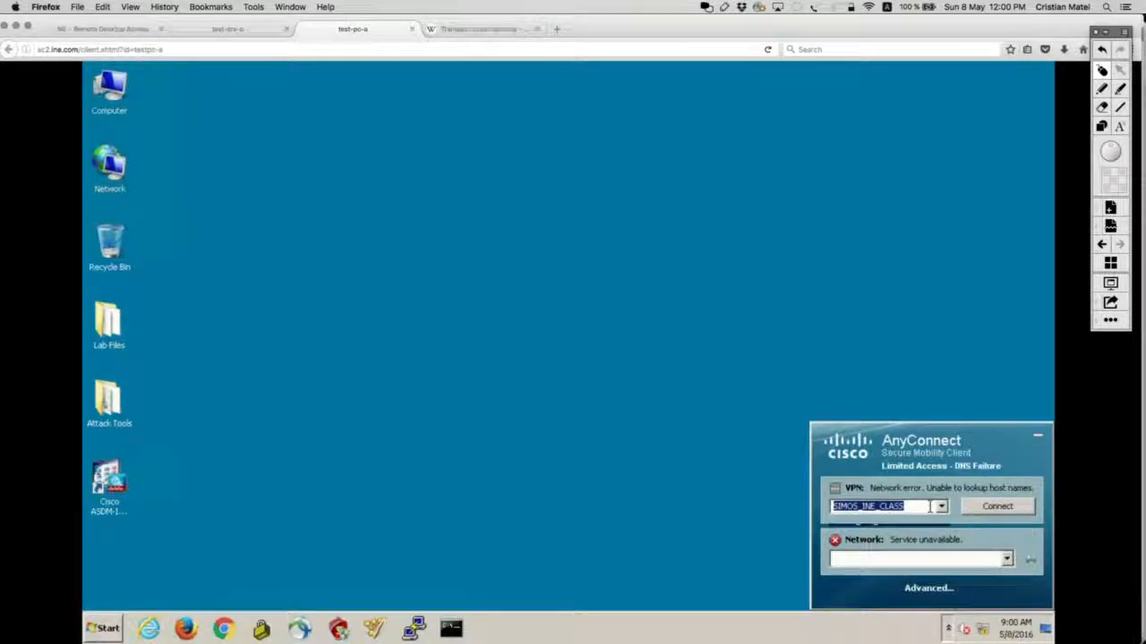
text(136)
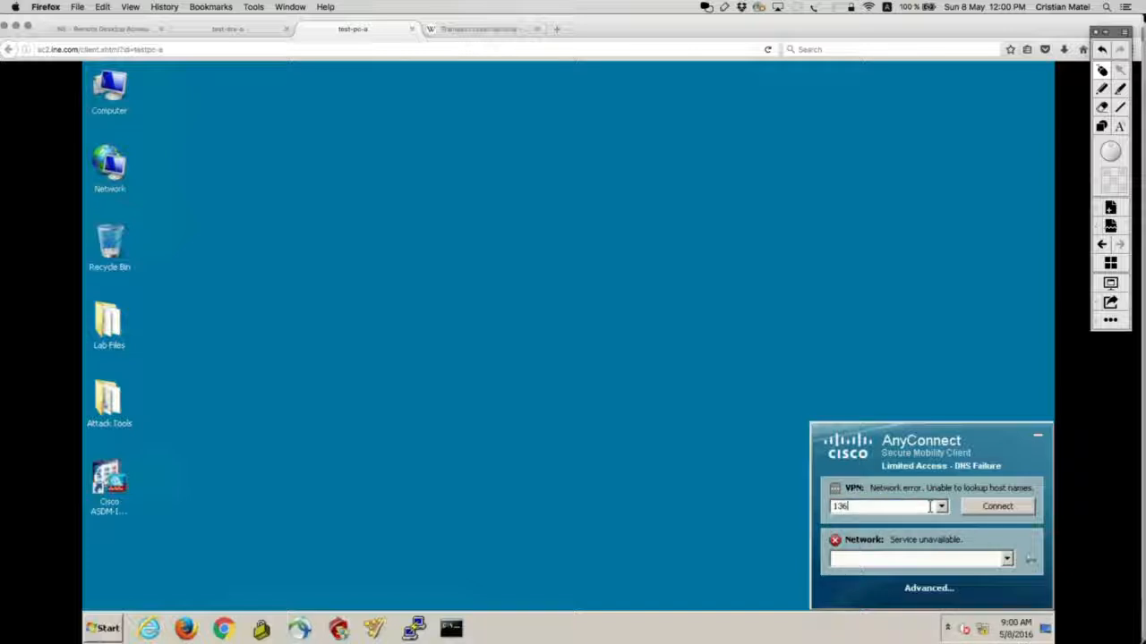
text(.1.37.16)
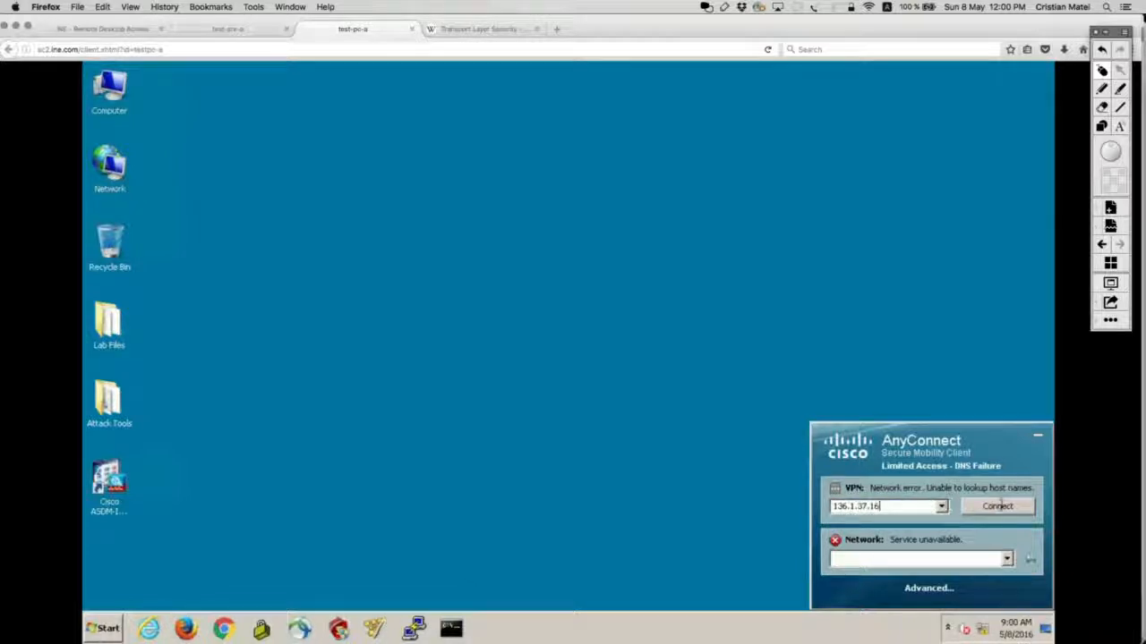
click(1001, 505)
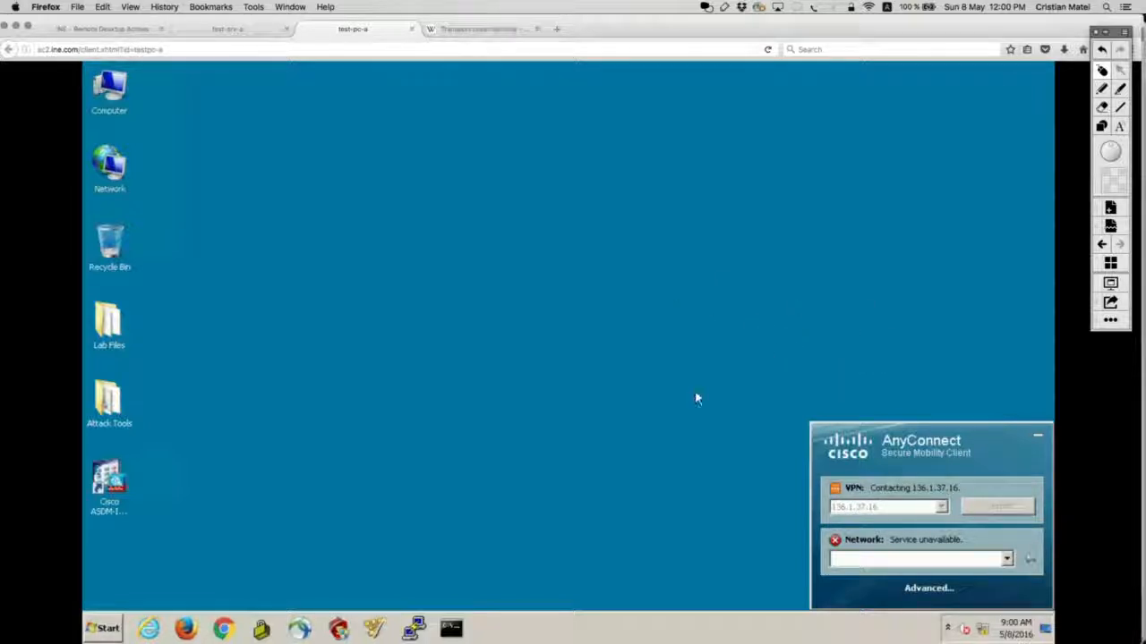
click(451, 627)
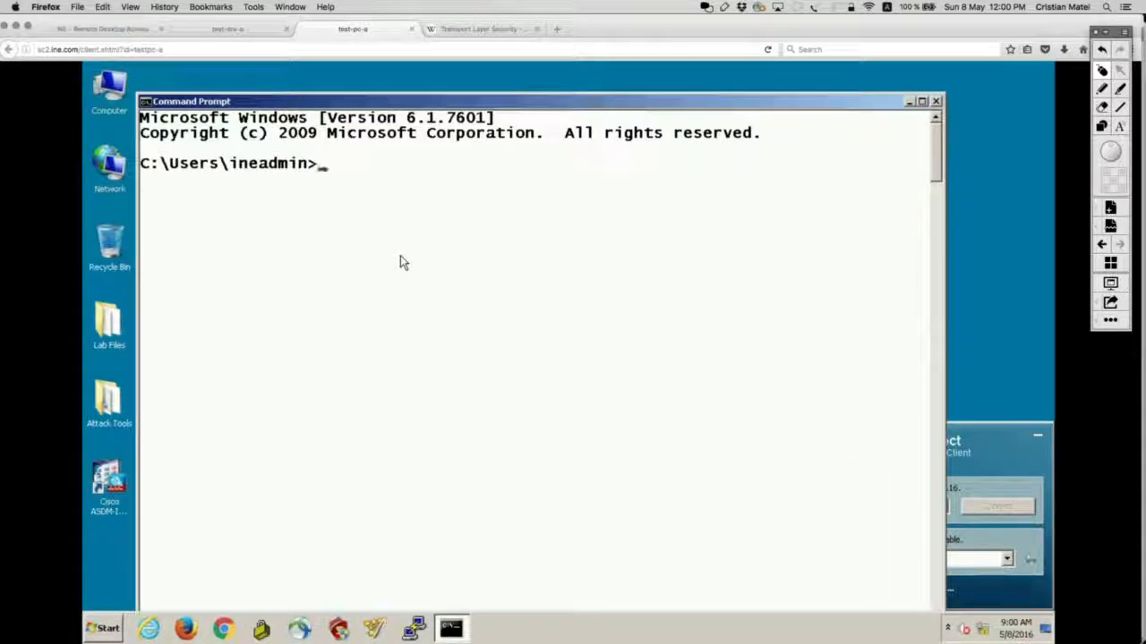
Step: Run ping 136.1.37.16 in the command prompt, then close the window
text(ping 136.1.37.16)
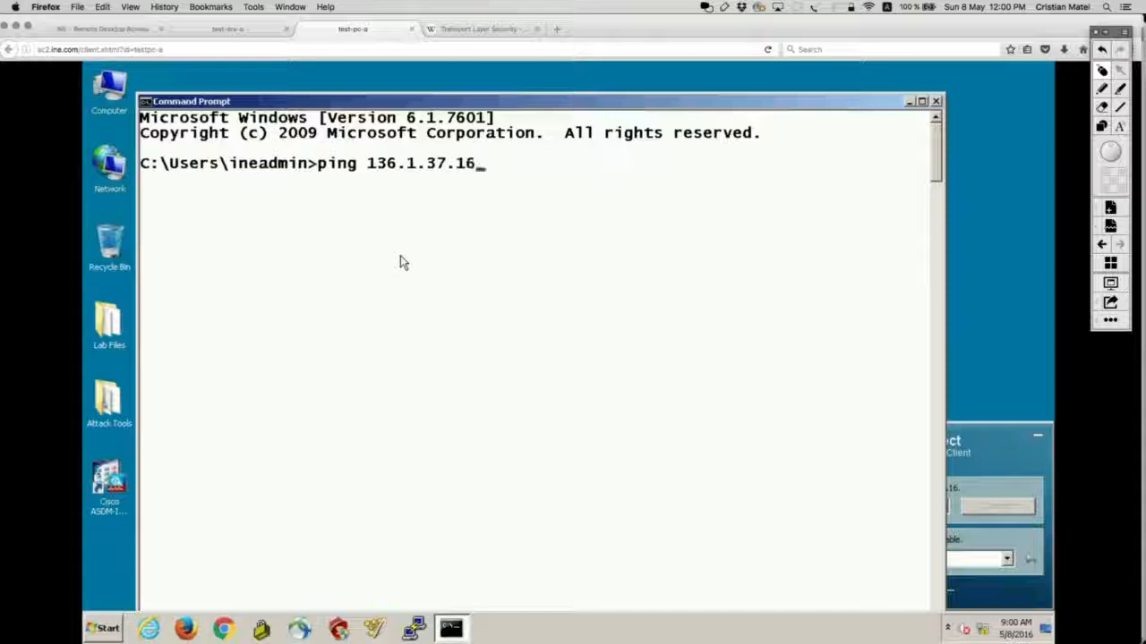
key(Return)
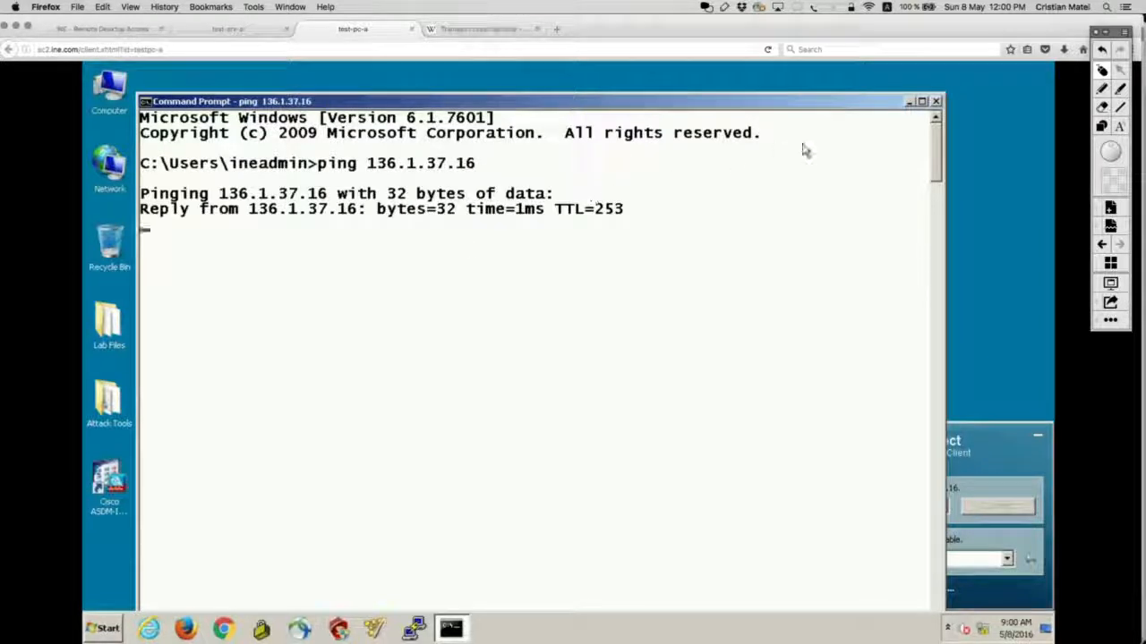
click(936, 101)
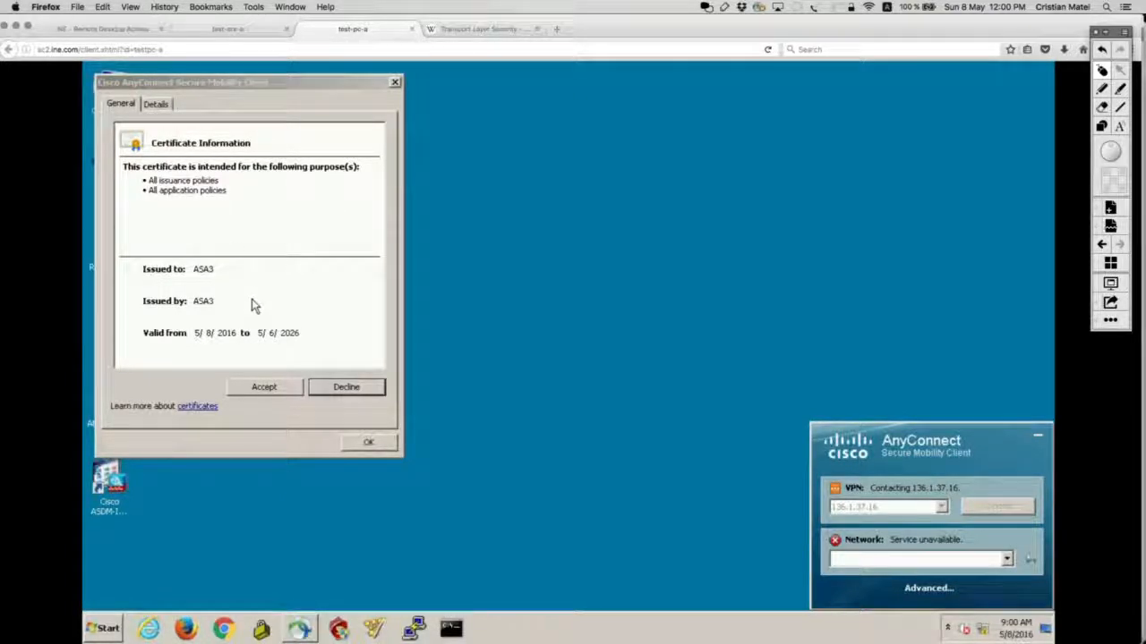
Step: Check the ASA3 certificate's Subject and Issuer details, then accept and trust it
click(157, 104)
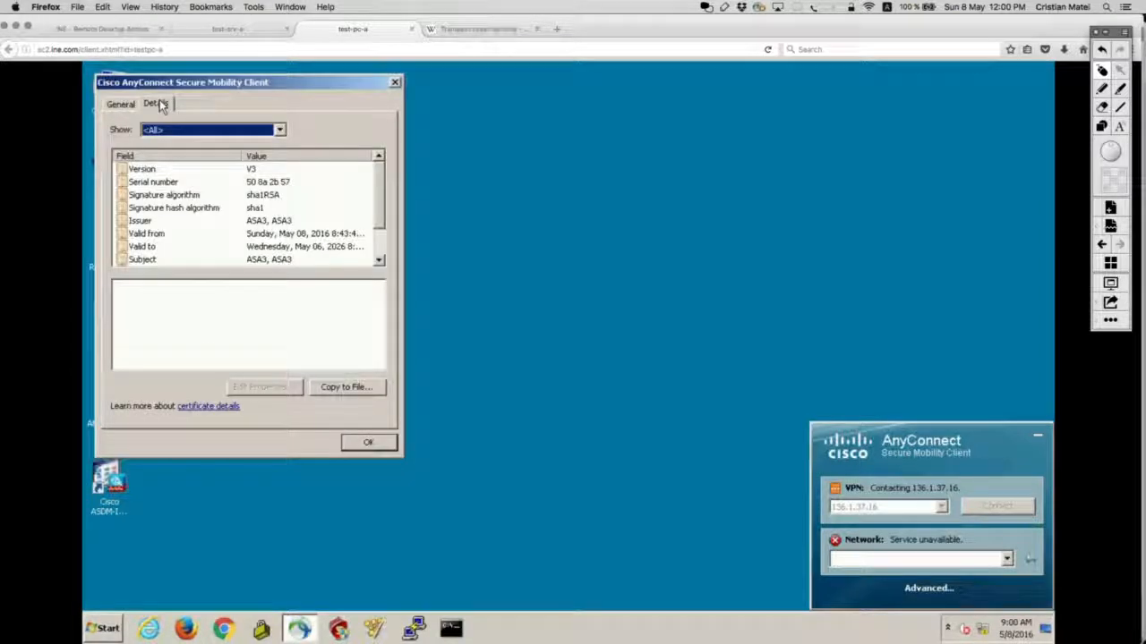
click(273, 259)
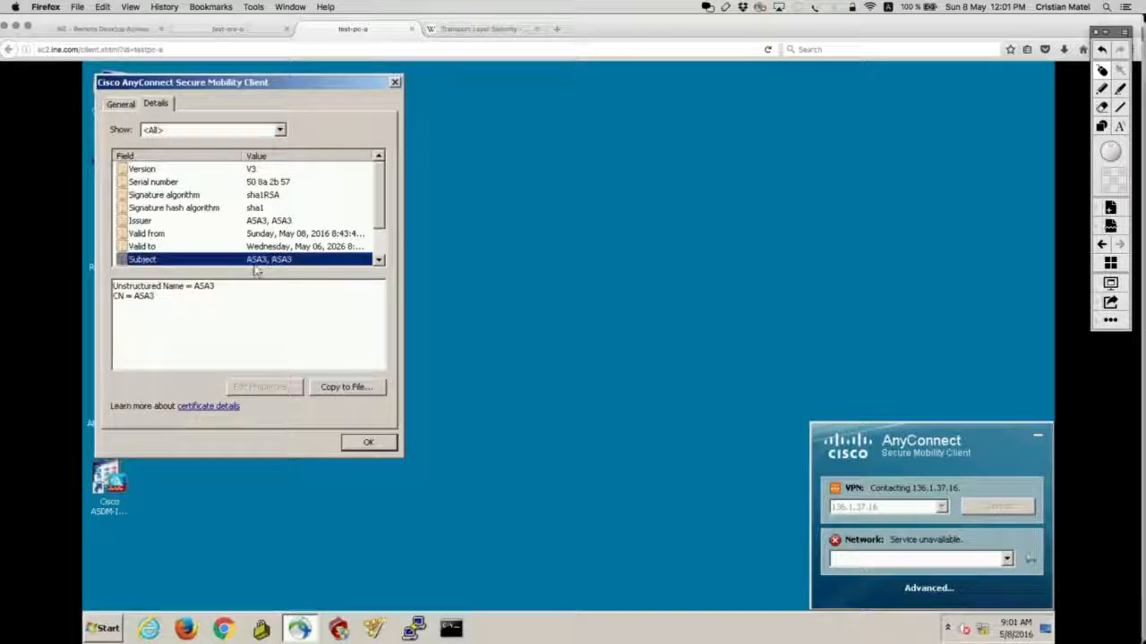
drag(212, 297, 109, 285)
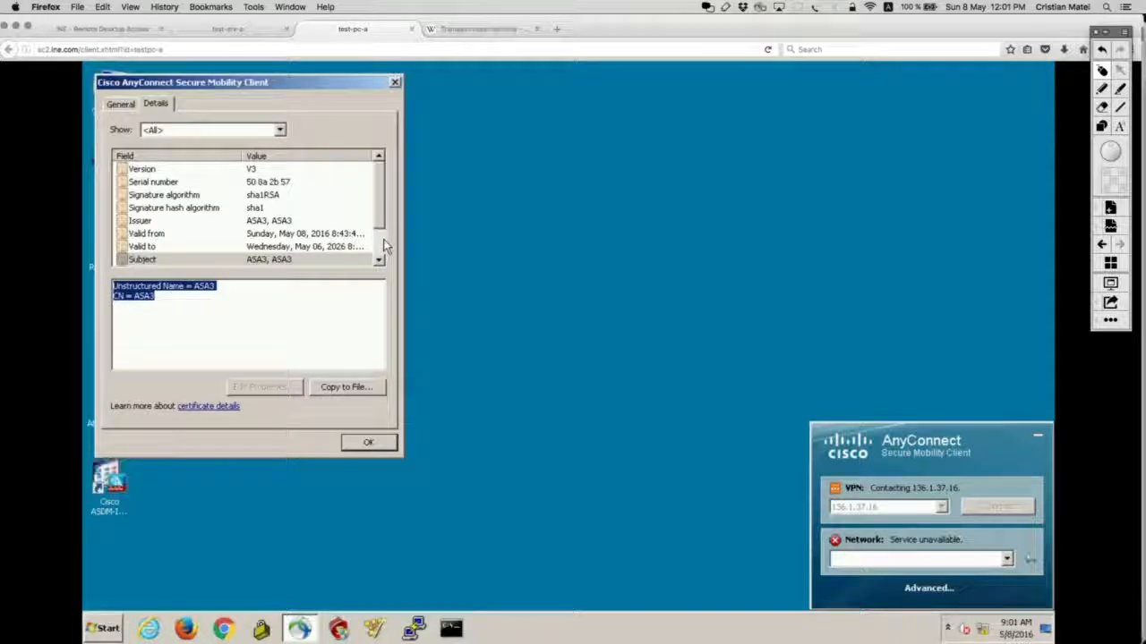
scroll(387, 244, down, 1)
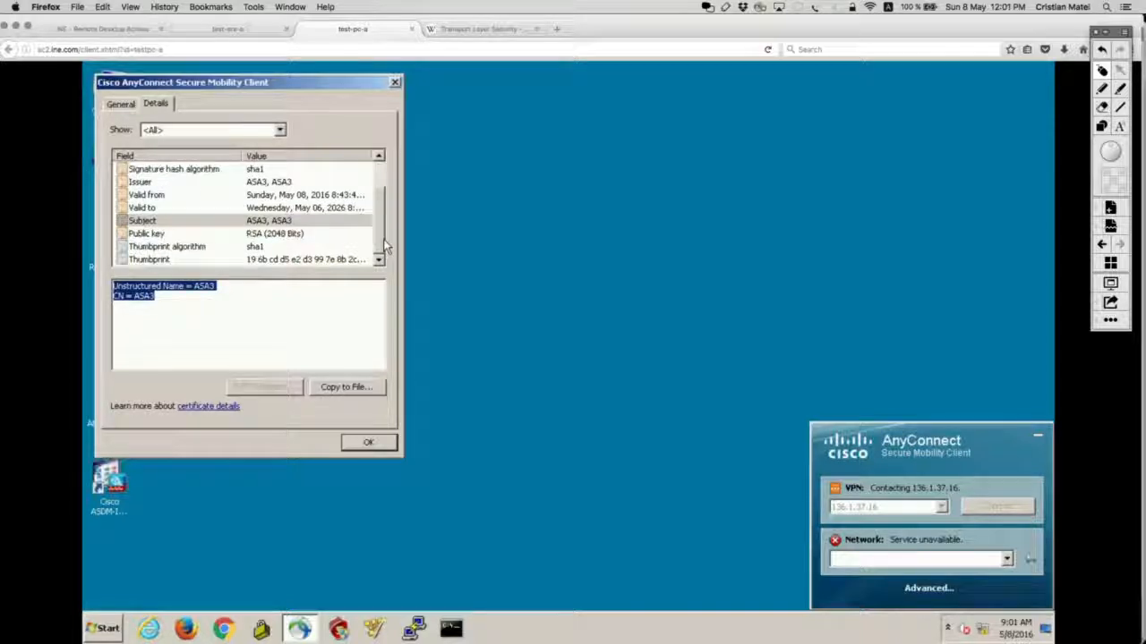
click(255, 183)
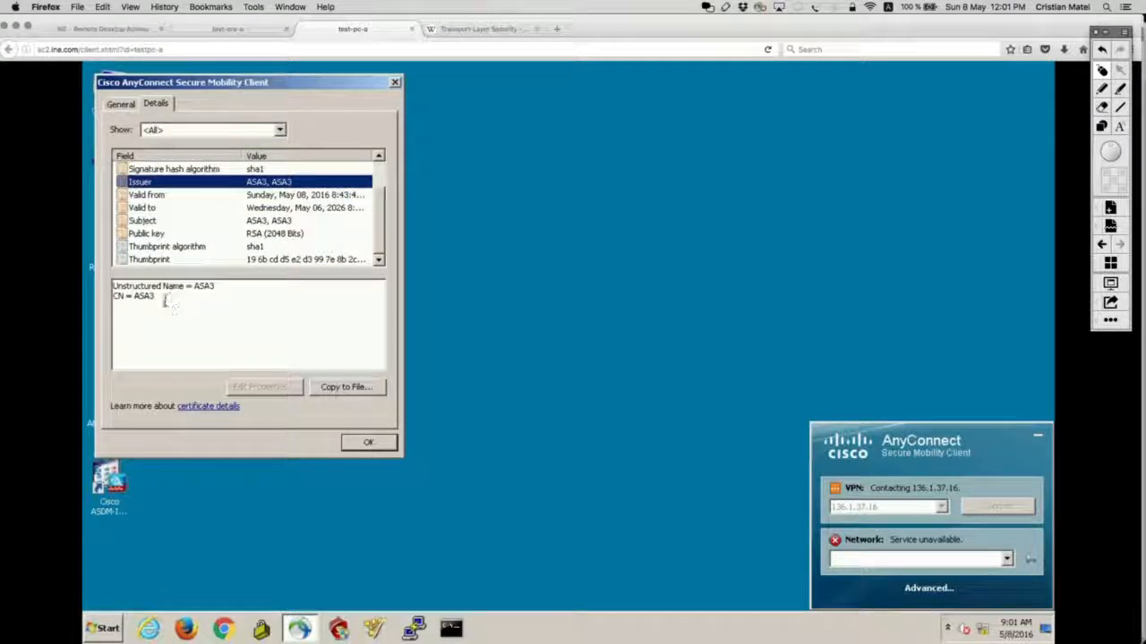
drag(163, 299, 105, 287)
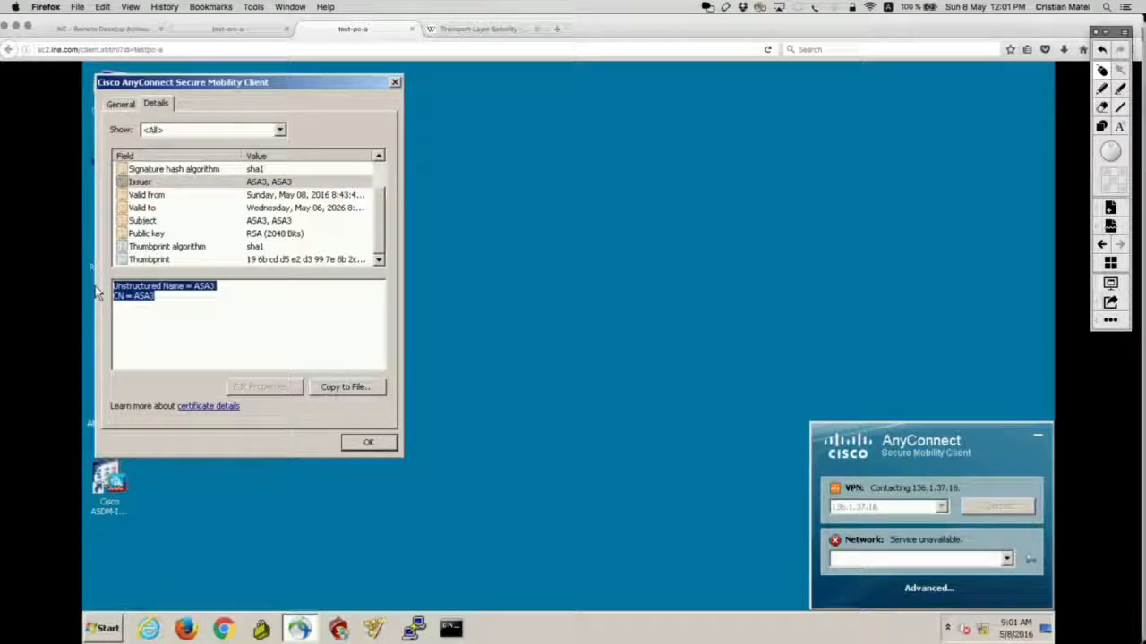
click(129, 103)
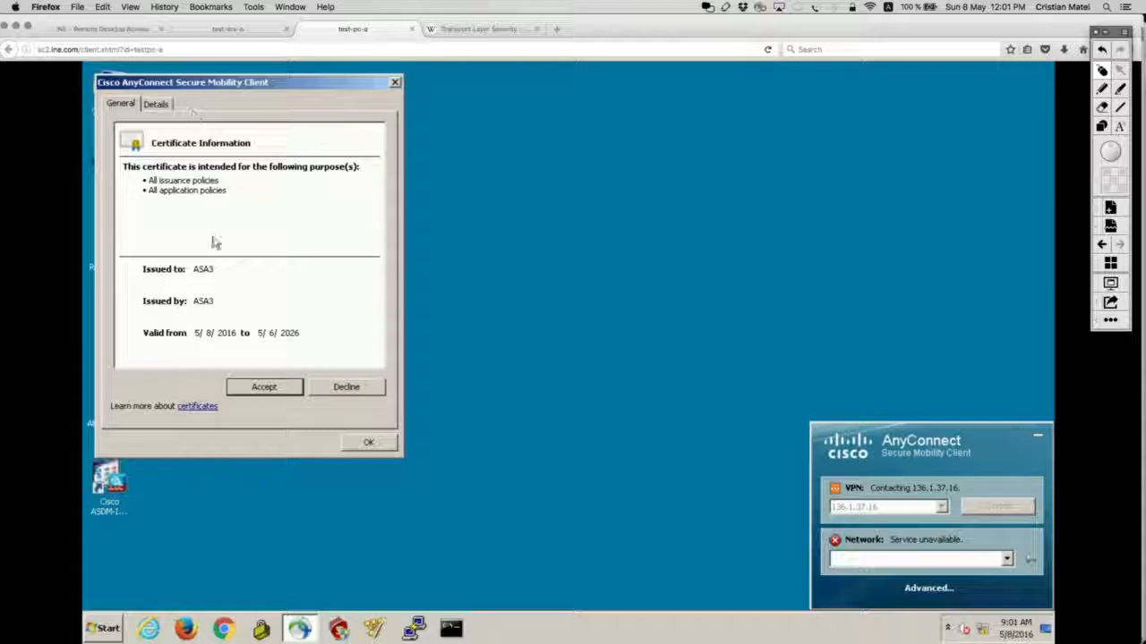
click(278, 391)
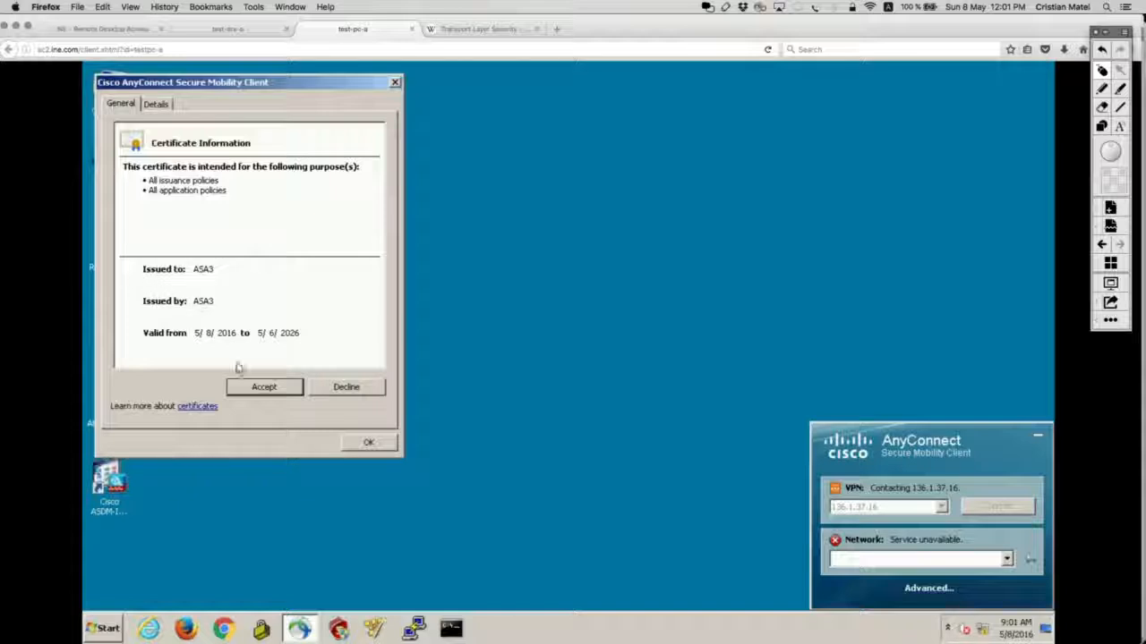
click(262, 387)
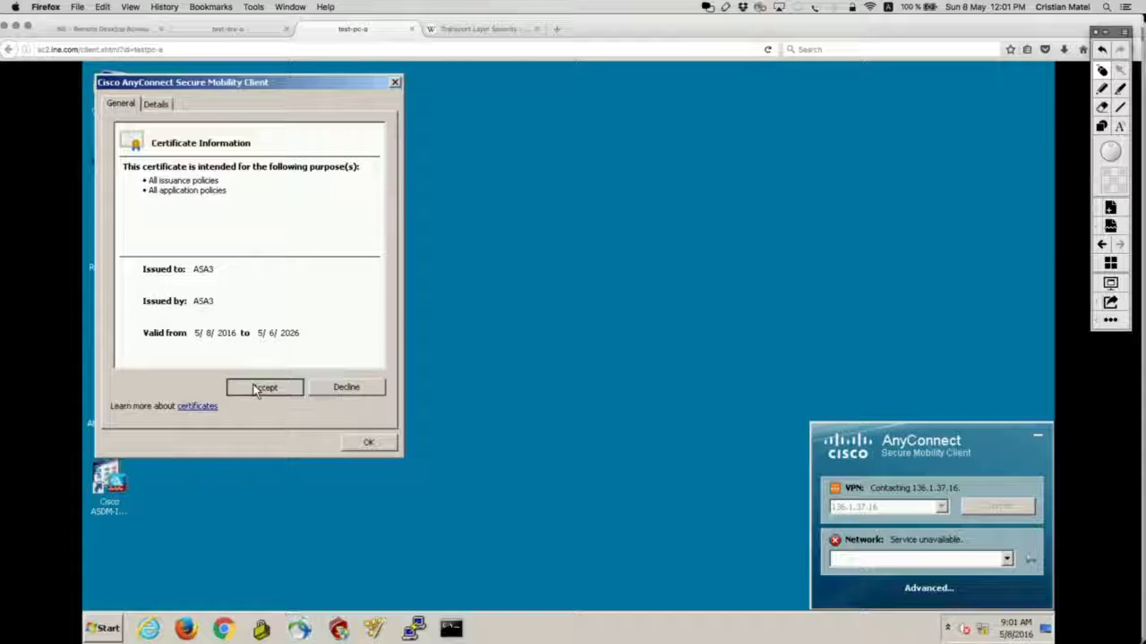
click(370, 442)
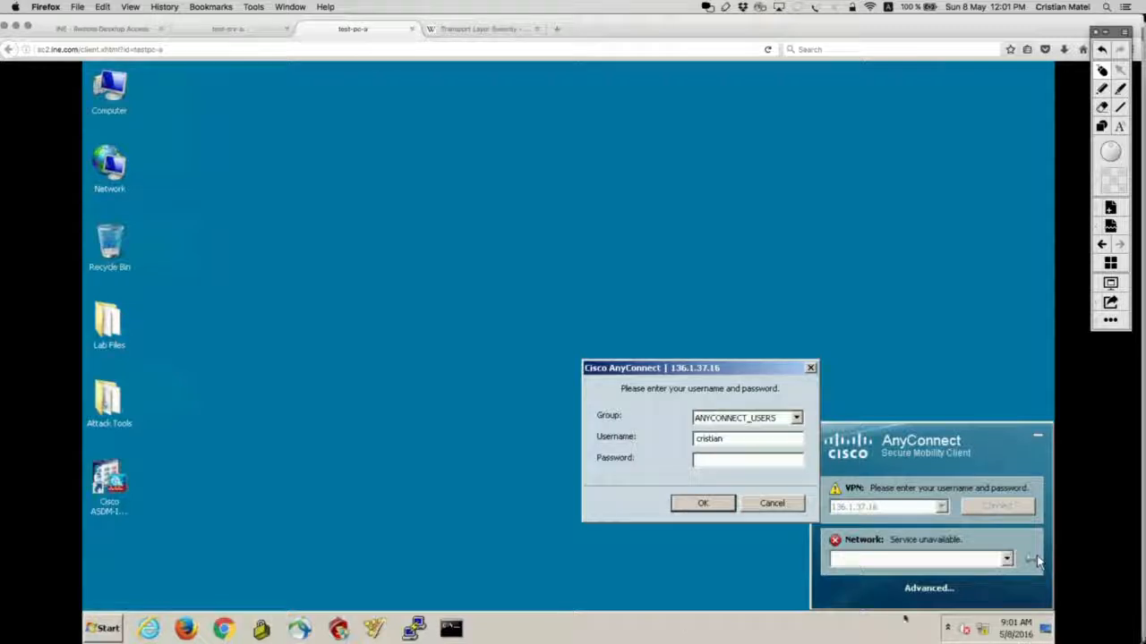
Step: Choose ANYCONNECT_USERS as the connection group and submit the AnyConnect login
click(796, 418)
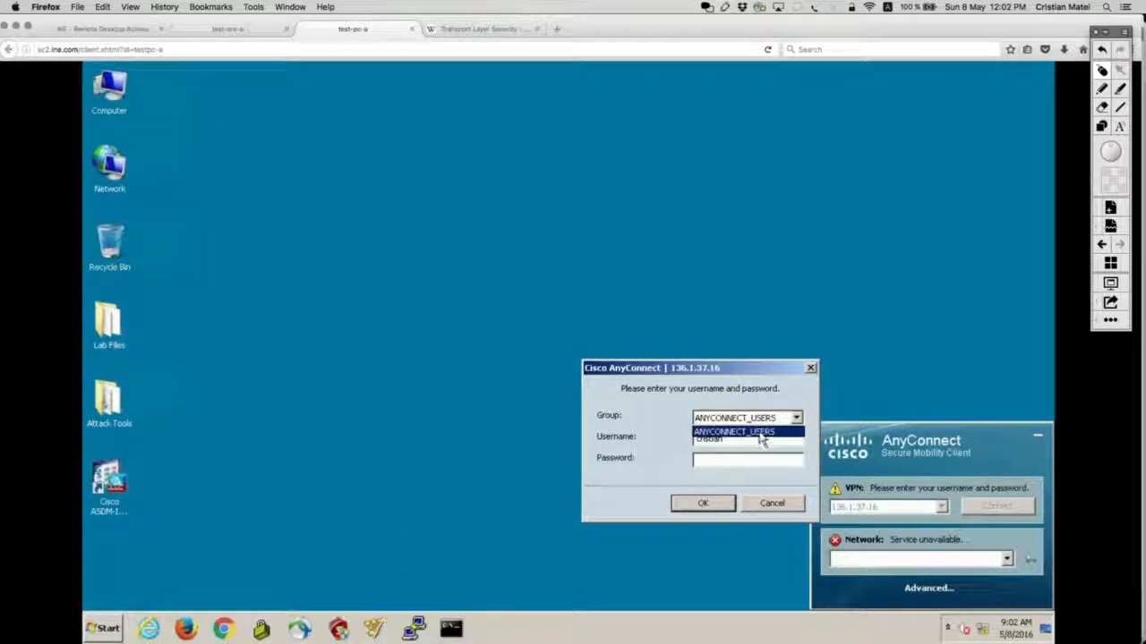
click(765, 433)
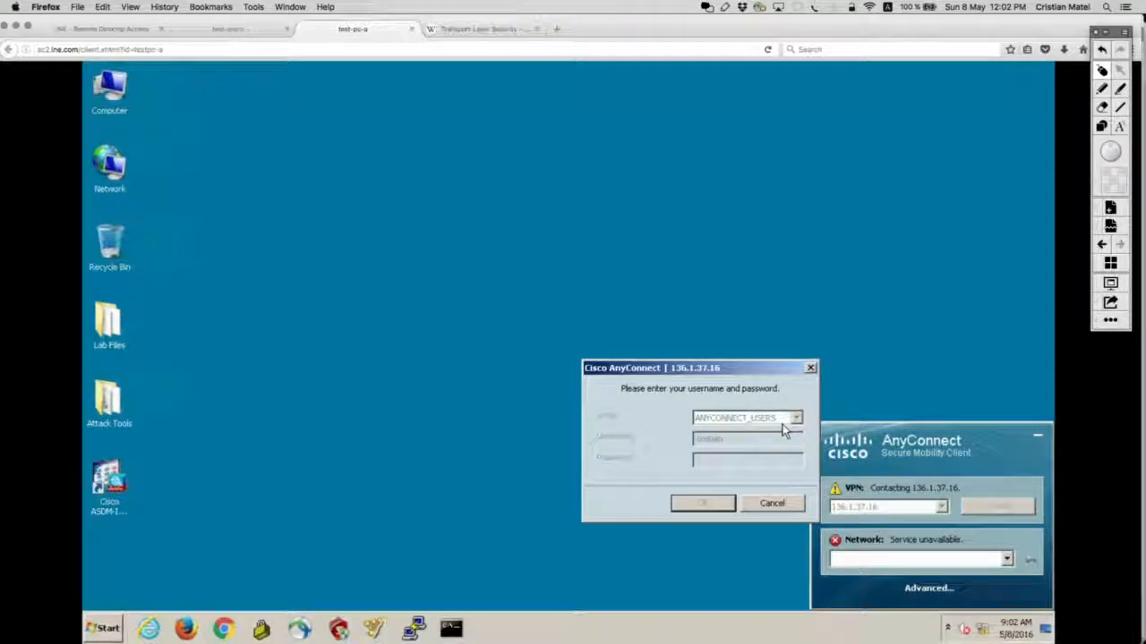
key(super+Tab)
Step: Select the VPN username in the TextEdit configuration notes and go back to the login prompt
click(321, 402)
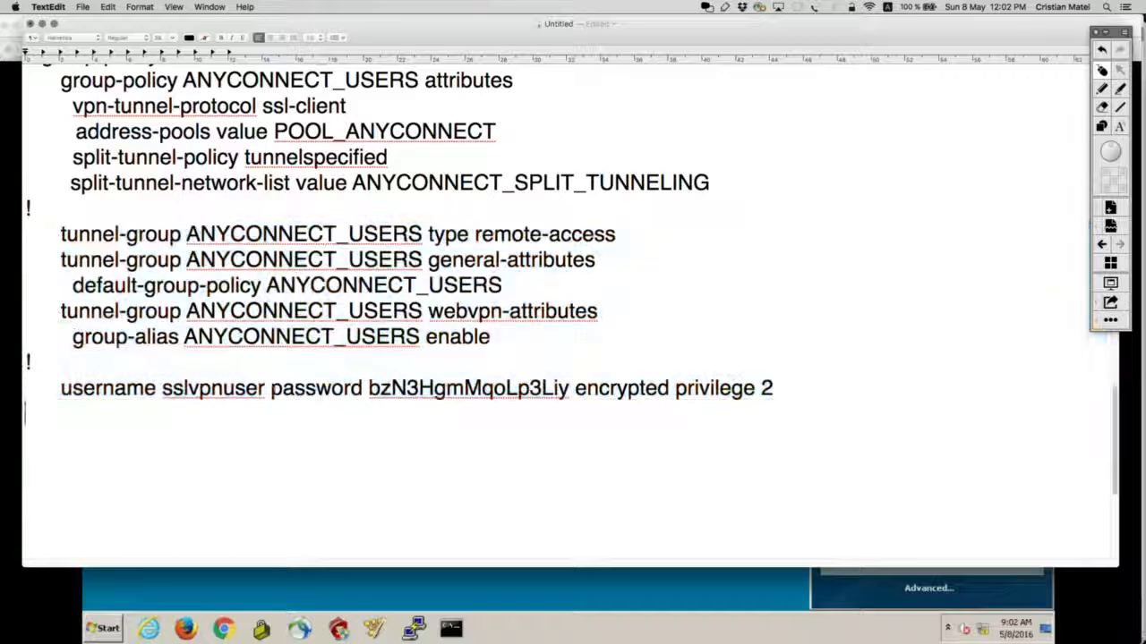
drag(266, 387, 161, 388)
key(super+Tab)
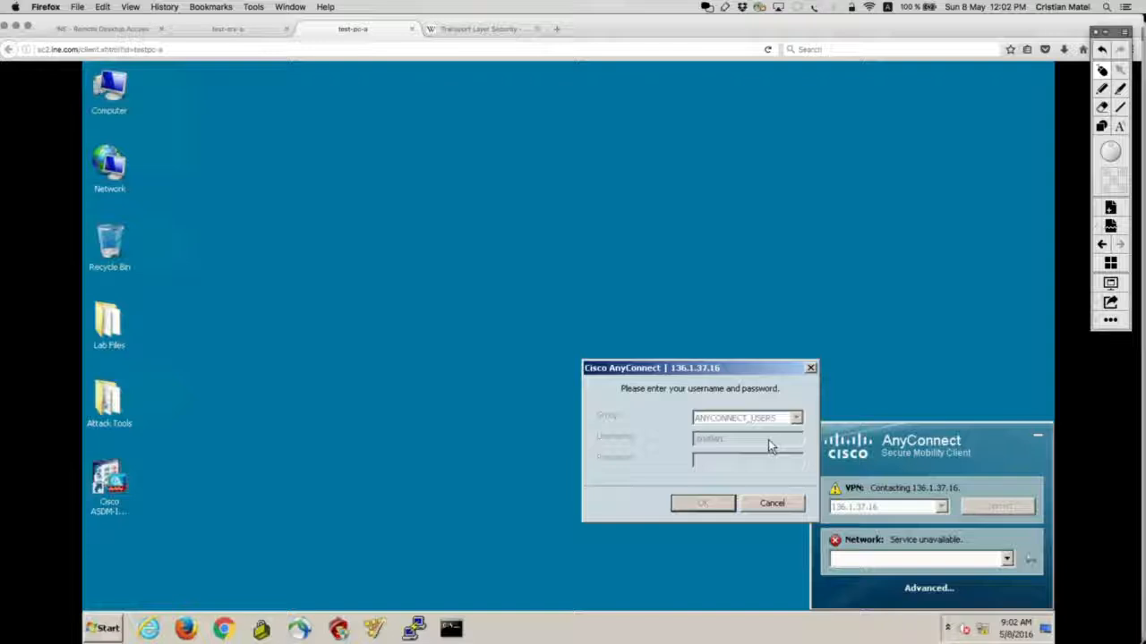
Step: Cancel the pending login, close AnyConnect, and reopen it from the notification area
click(775, 504)
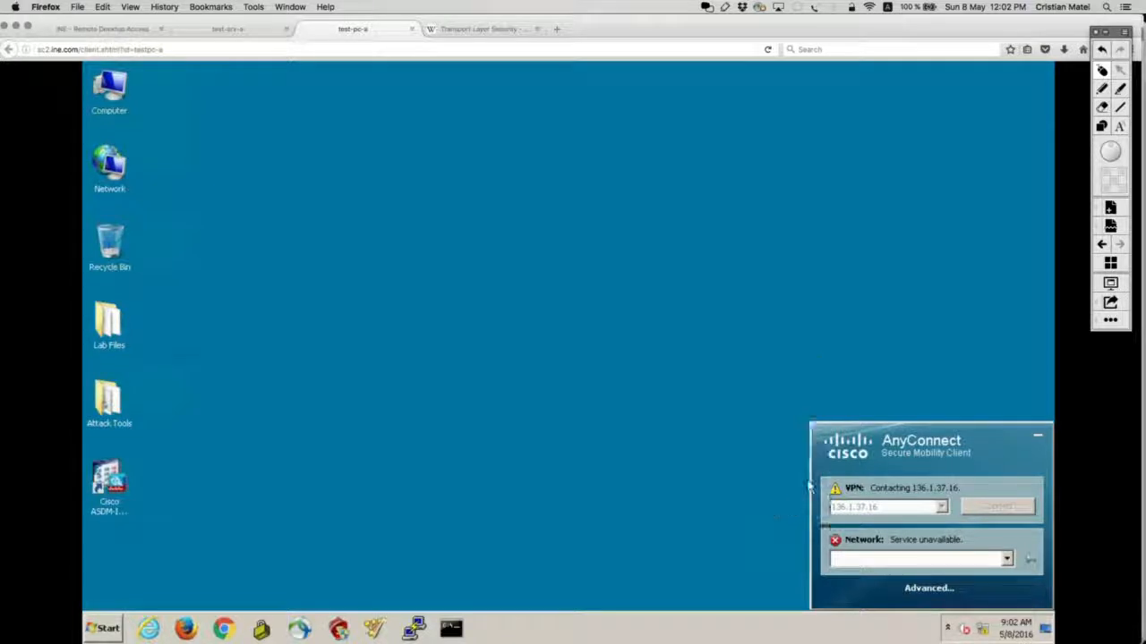
click(1035, 432)
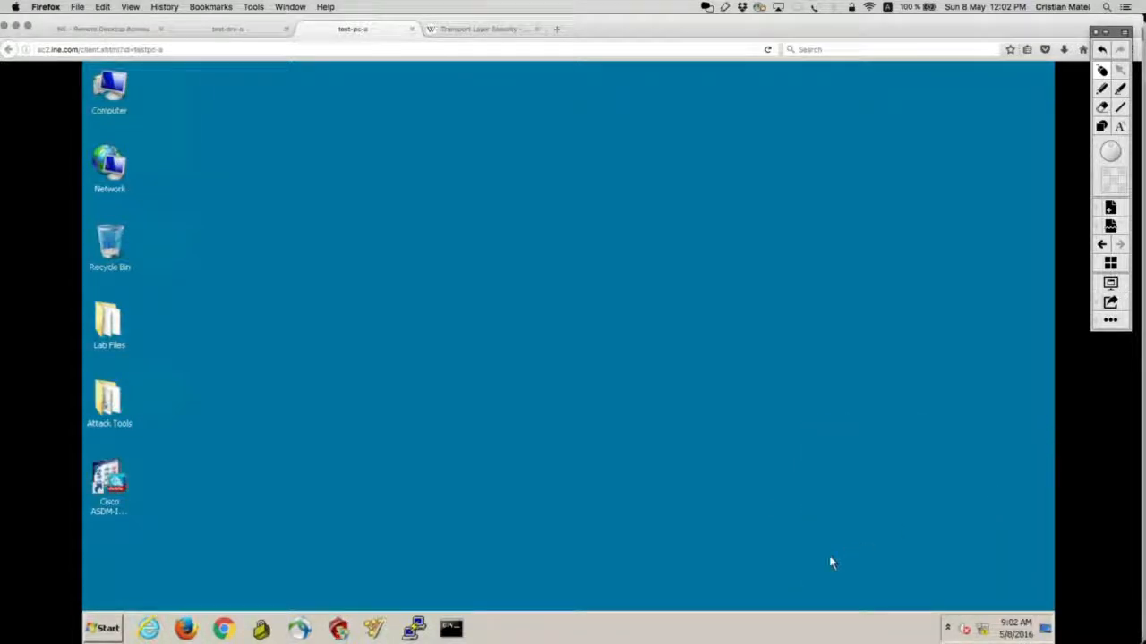
click(948, 630)
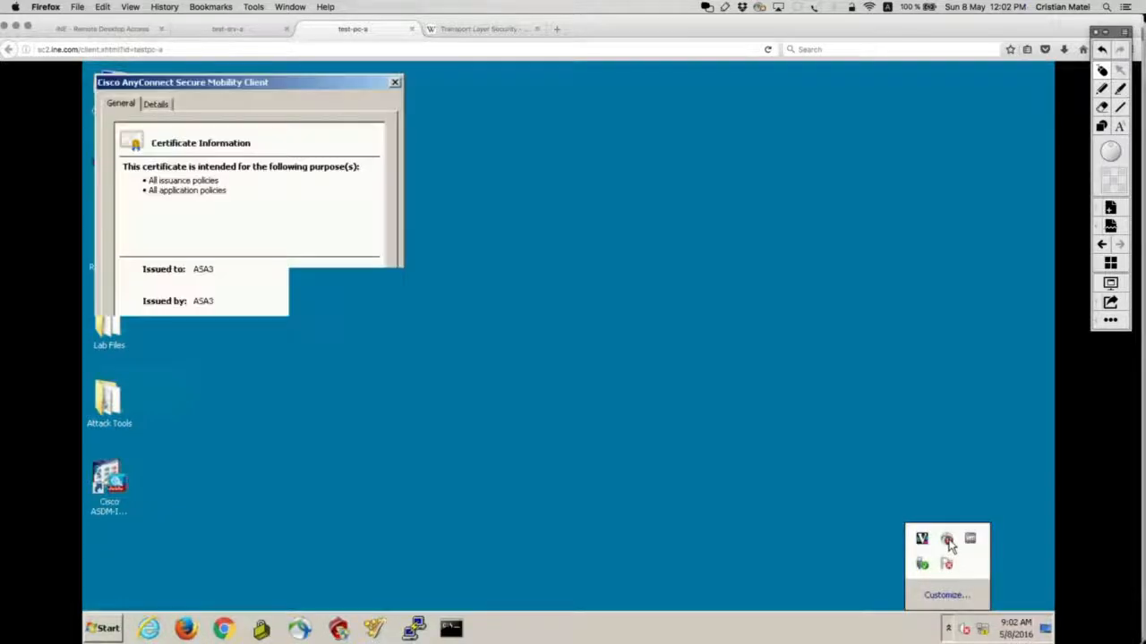
click(950, 544)
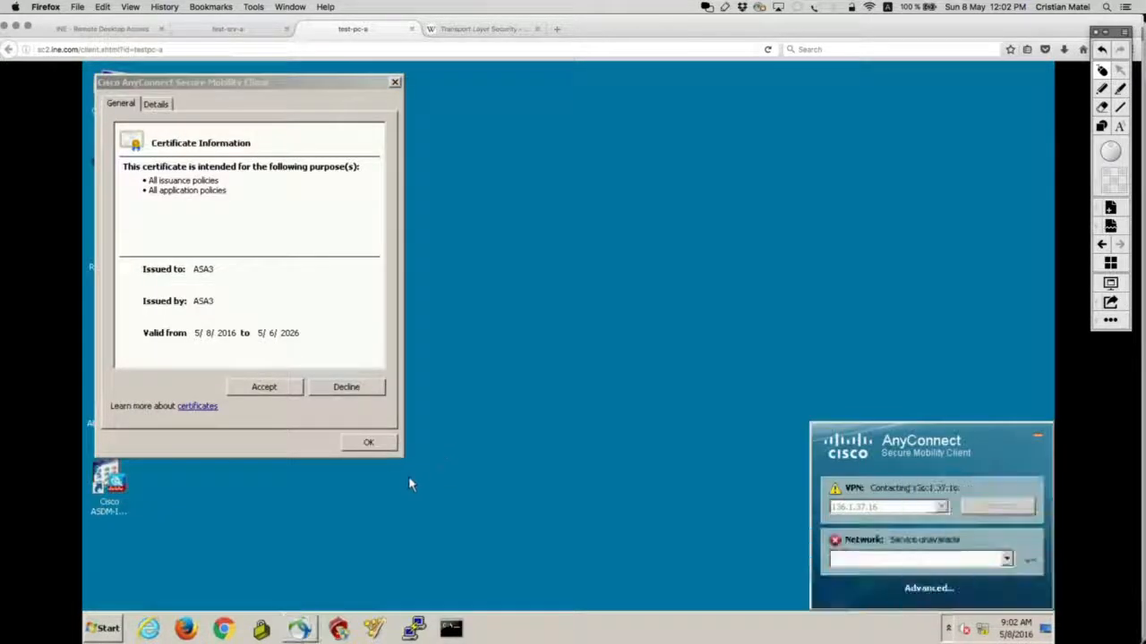
Step: Trust the ASA3 server certificate and start the VPN connection to 136.1.37.16
click(264, 388)
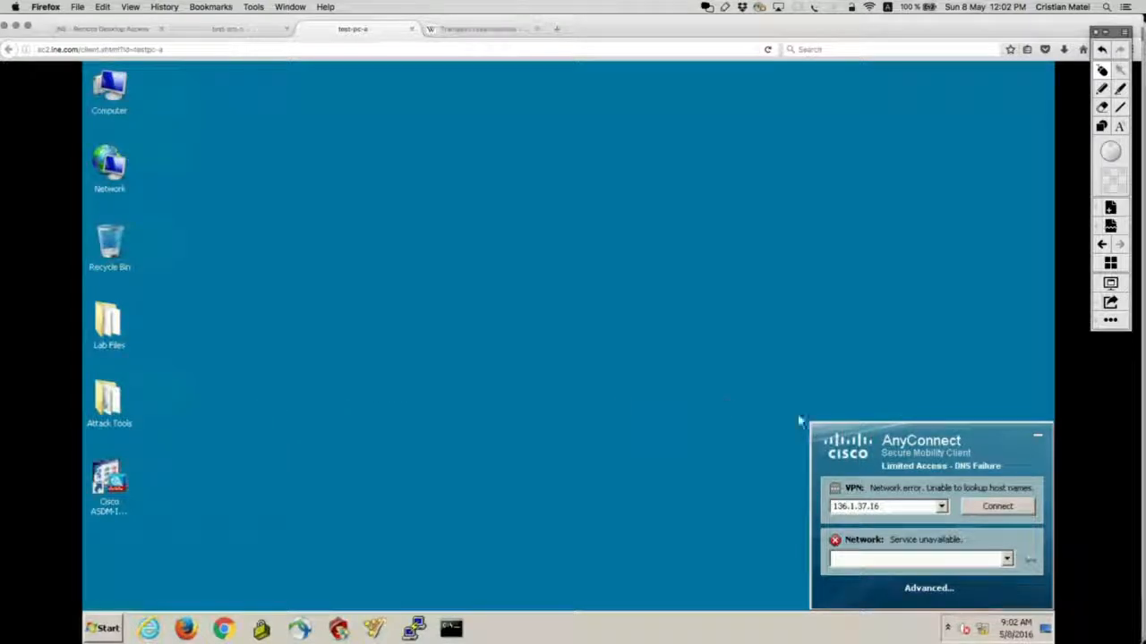
click(1007, 506)
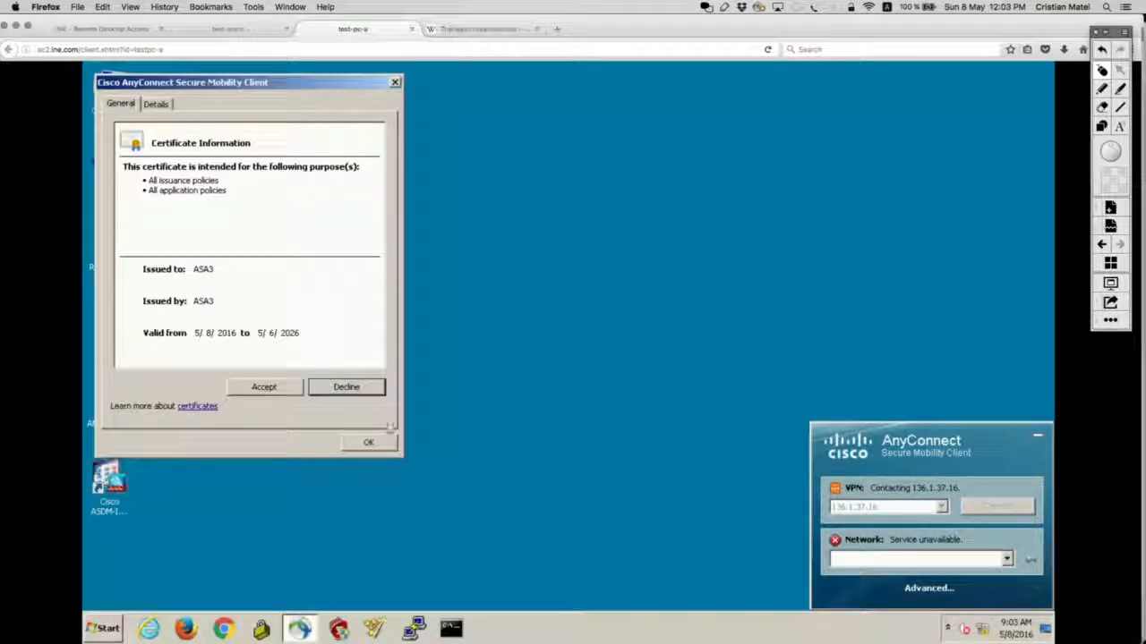
click(281, 392)
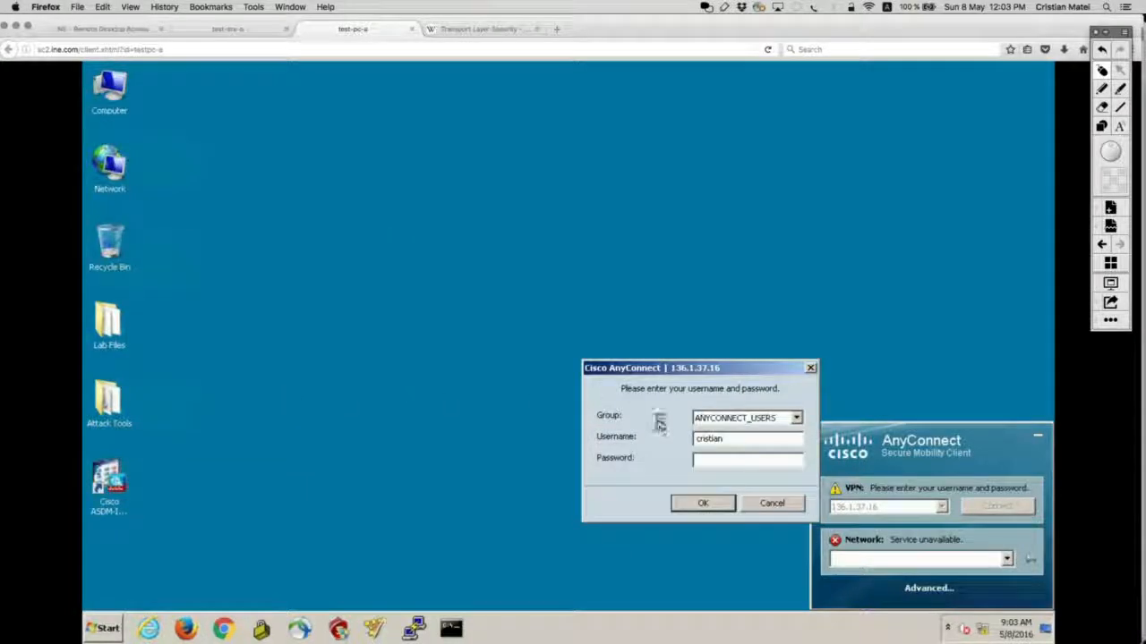
Step: Replace the username with the VPN user's name and submit the ANYCONNECT_USERS login to connect
double_click(739, 438)
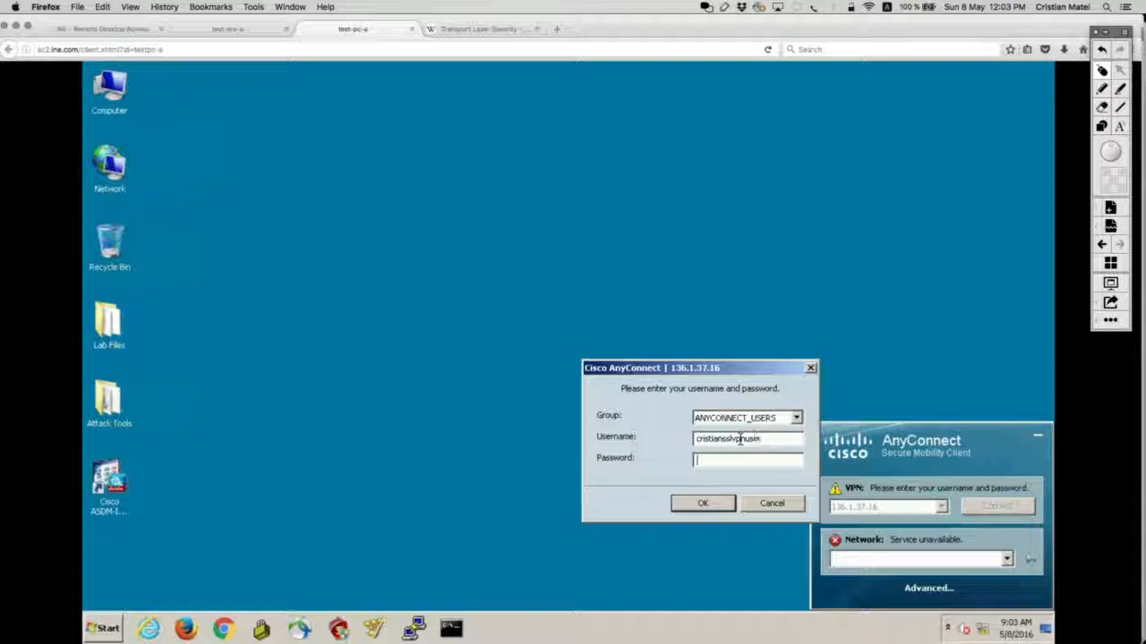
drag(787, 438, 608, 437)
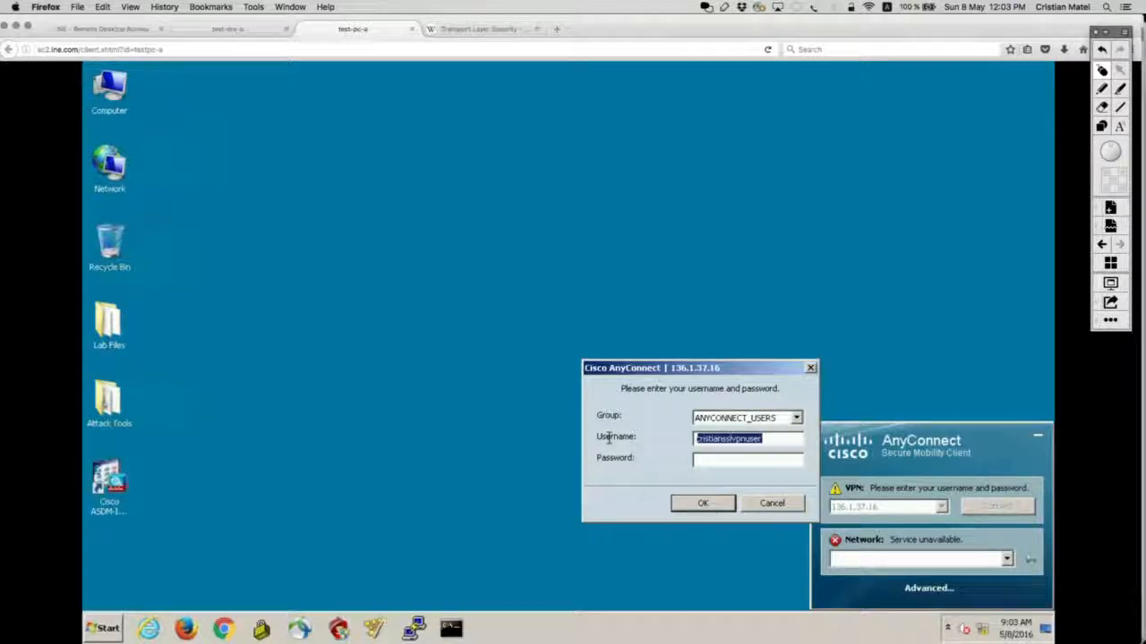
text(ssl-vpncisco)
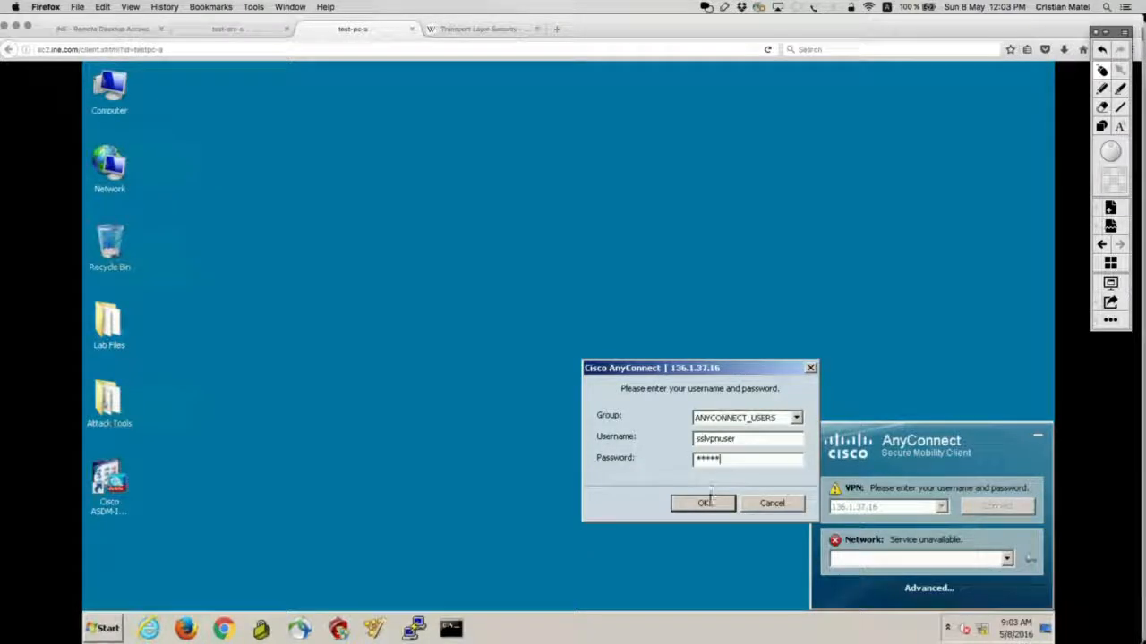
click(702, 503)
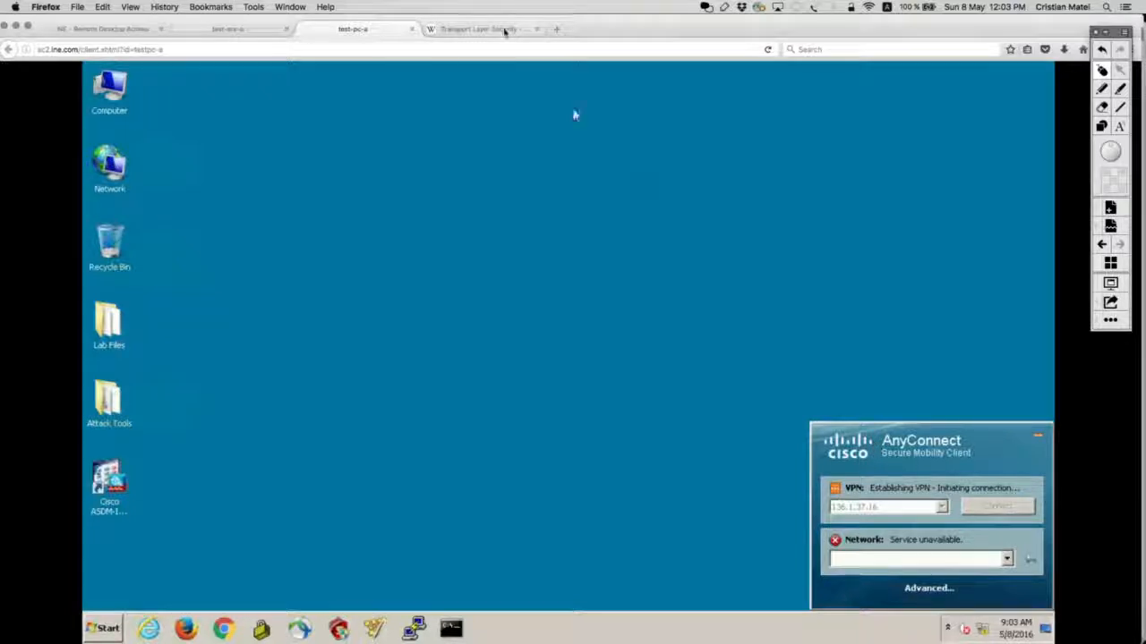
click(495, 51)
key(Return)
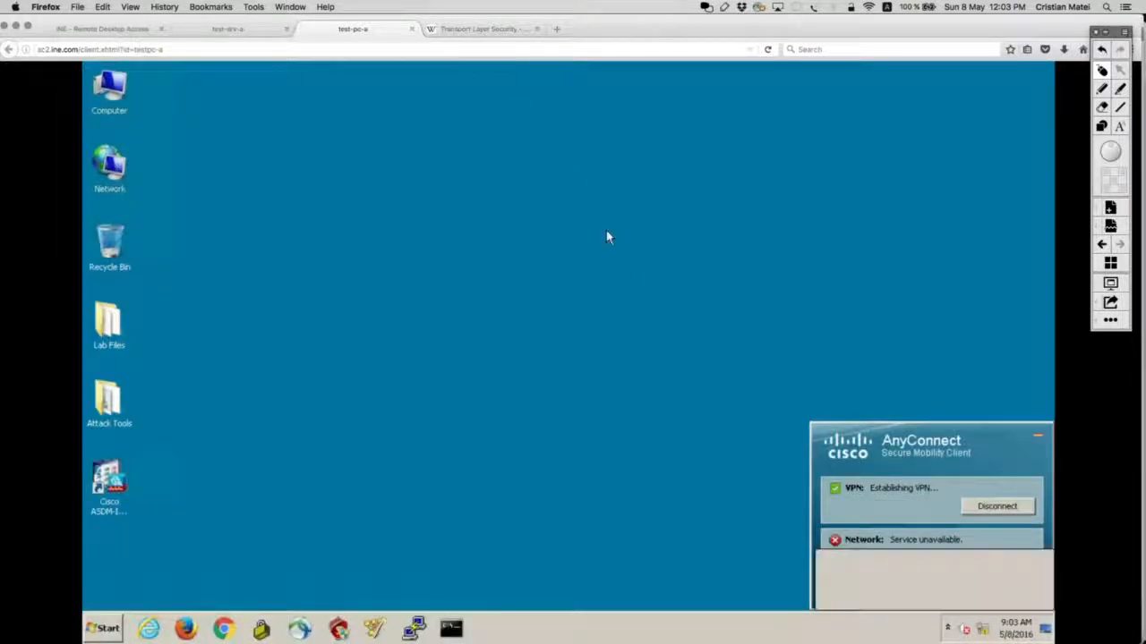
click(459, 624)
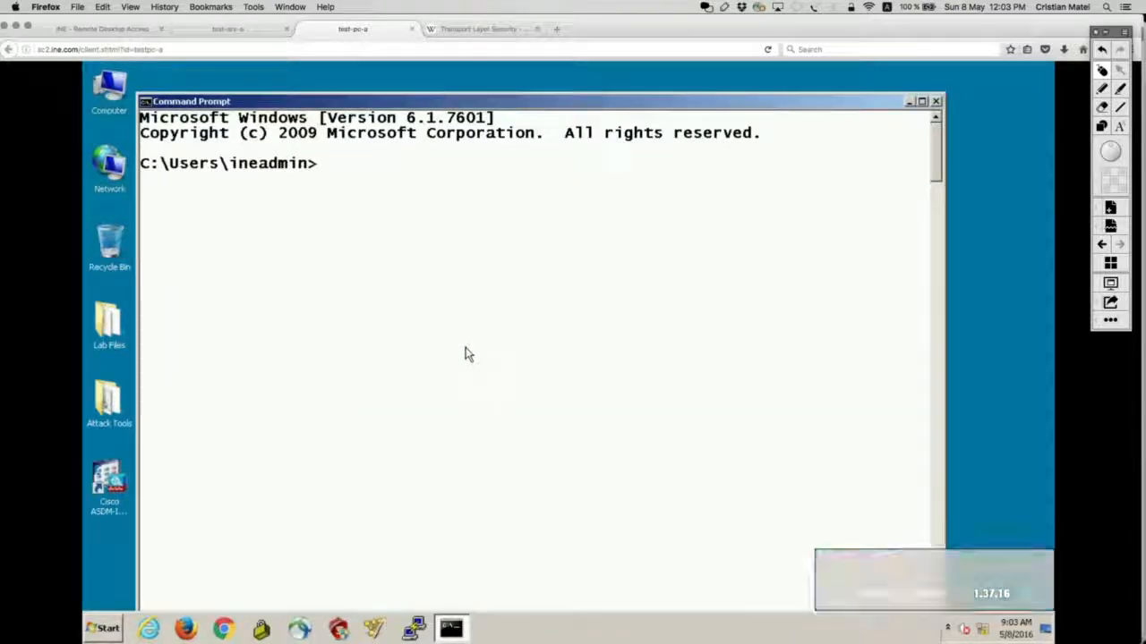
Step: Run ipconfig and outline the Cisco AnyConnect adapter details
text(ipco)
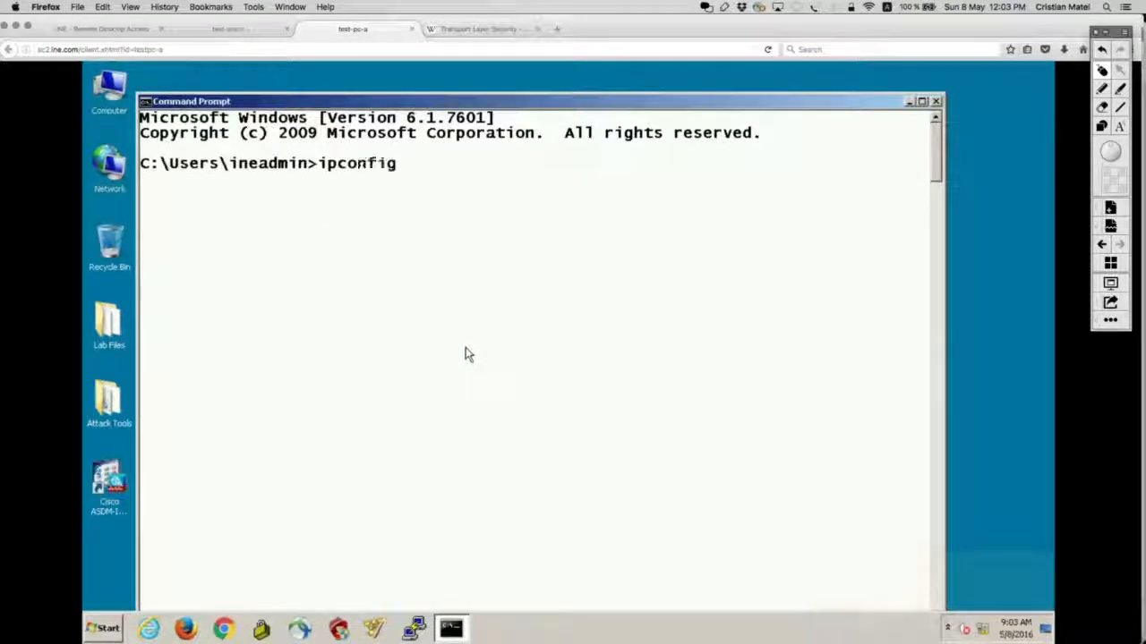
text(nfig)
key(Return)
drag(935, 210, 935, 168)
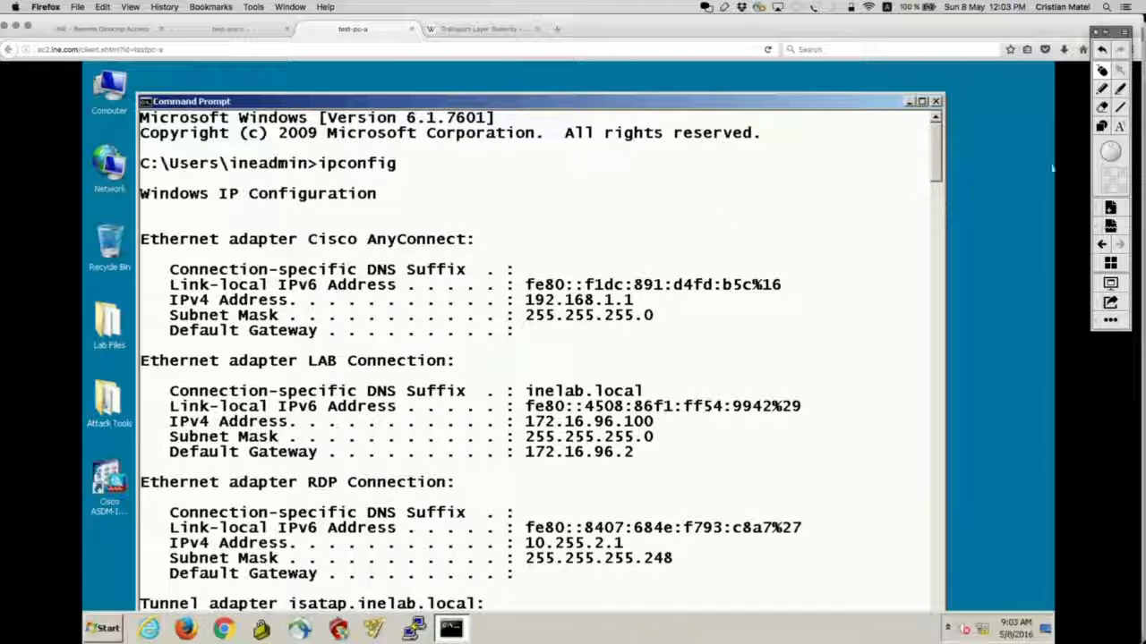
click(1102, 126)
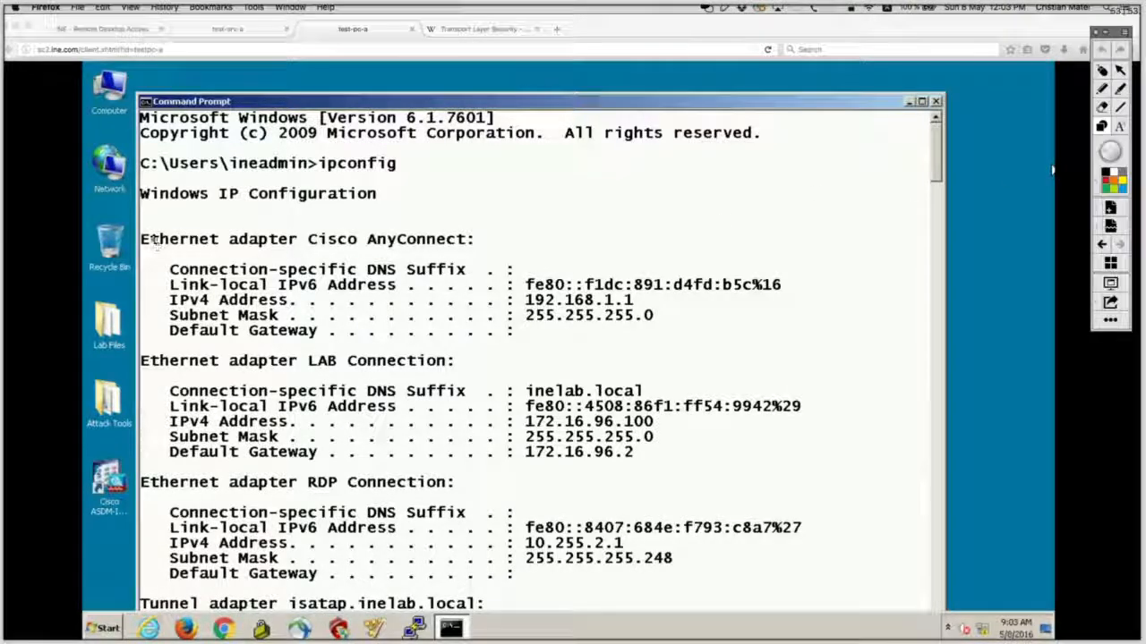
mouse_move(125, 217)
mouse_down()
mouse_move(649, 380)
mouse_move(725, 342)
mouse_move(813, 351)
mouse_up()
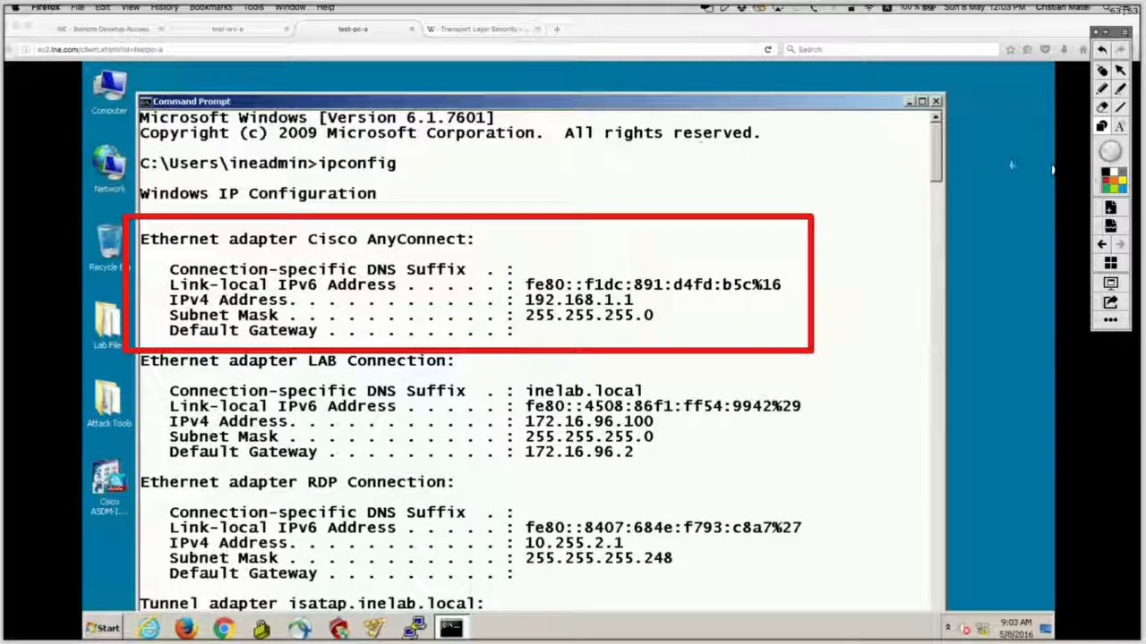
Step: Circle the Cisco AnyConnect adapter name and its IPv4 address 192.168.1.1, then clear annotations
click(1110, 191)
mouse_move(430, 226)
mouse_down()
mouse_move(459, 230)
mouse_move(240, 251)
mouse_up()
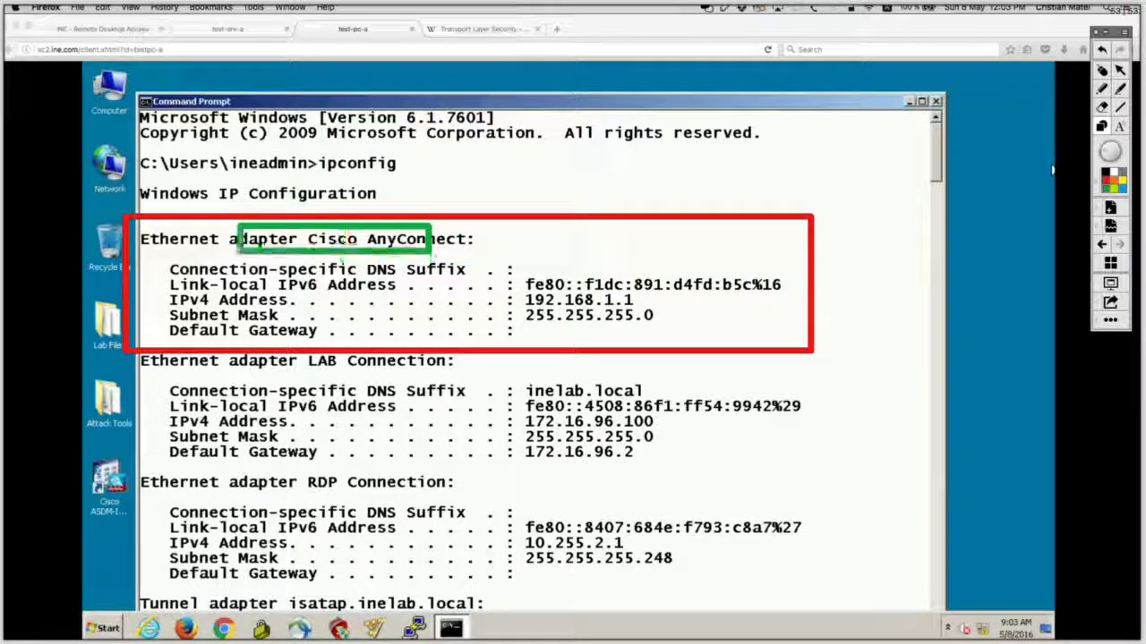
click(1102, 50)
click(1102, 89)
mouse_move(417, 211)
mouse_down()
mouse_move(534, 233)
mouse_move(304, 204)
mouse_up()
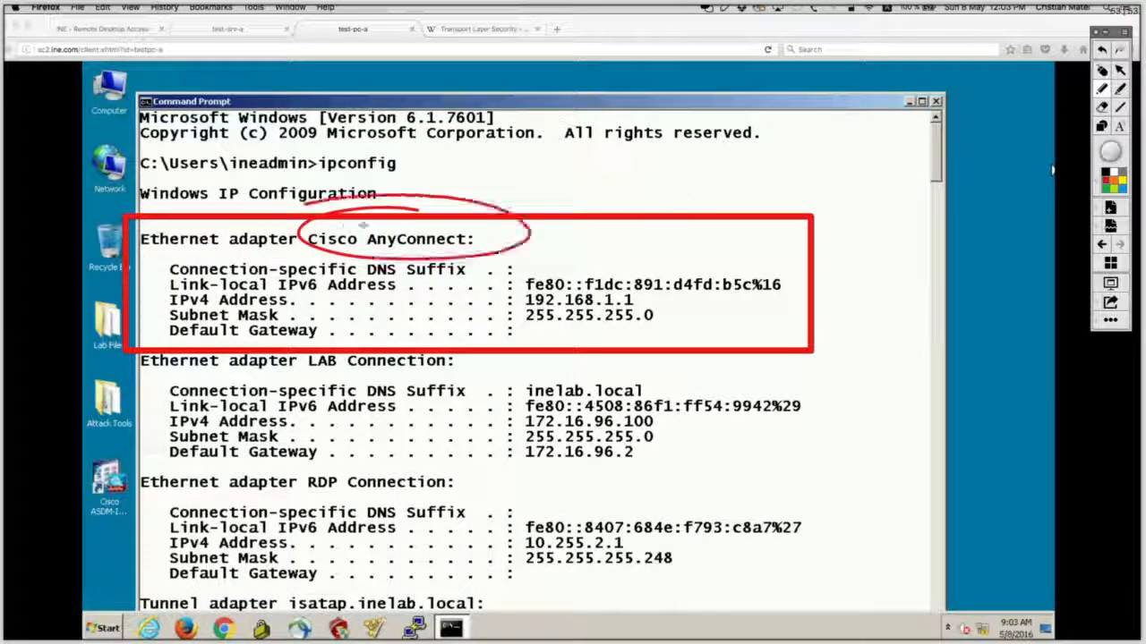
mouse_move(654, 303)
mouse_down()
mouse_move(557, 288)
mouse_move(517, 297)
mouse_move(566, 313)
mouse_move(655, 301)
mouse_move(609, 292)
mouse_up()
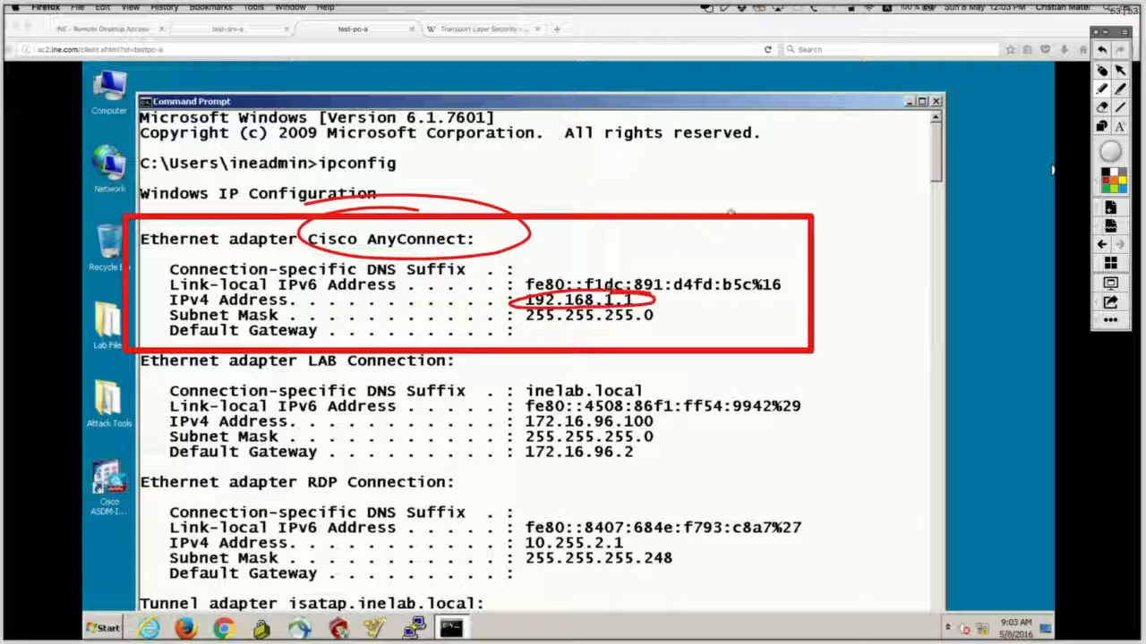
click(1101, 71)
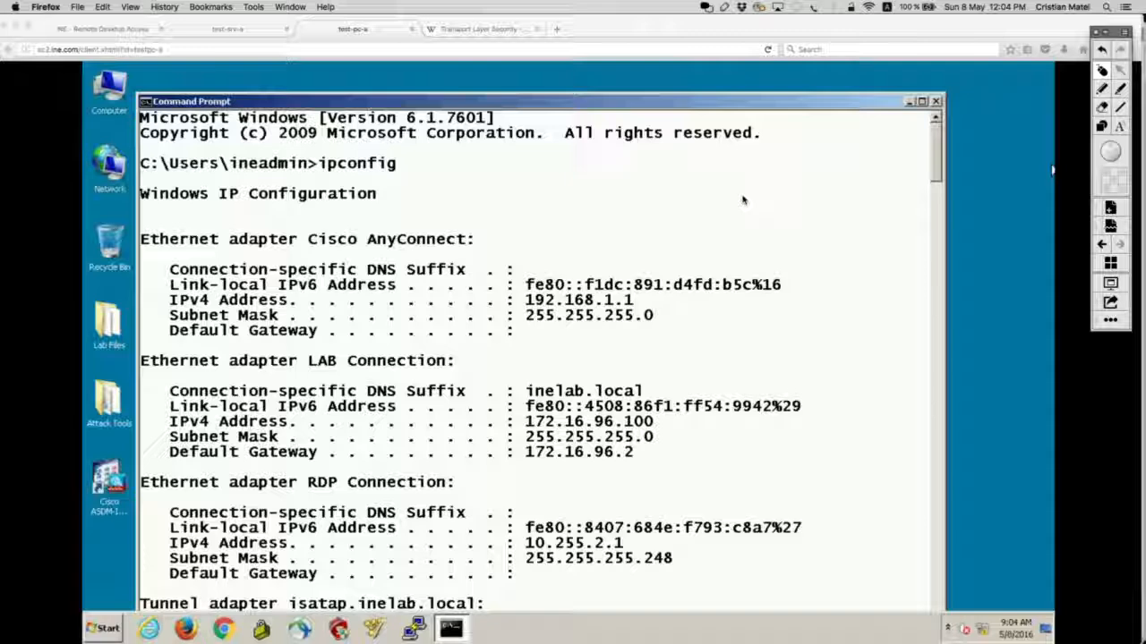
key(Escape)
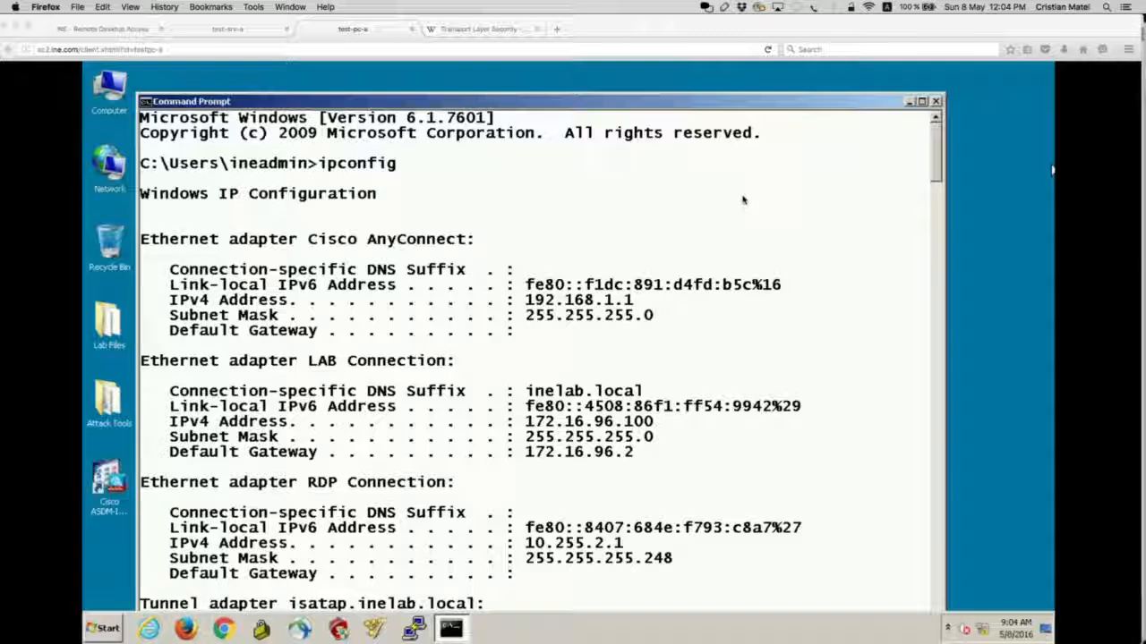
Step: Clear the console with cls
scroll(787, 189, down, 7)
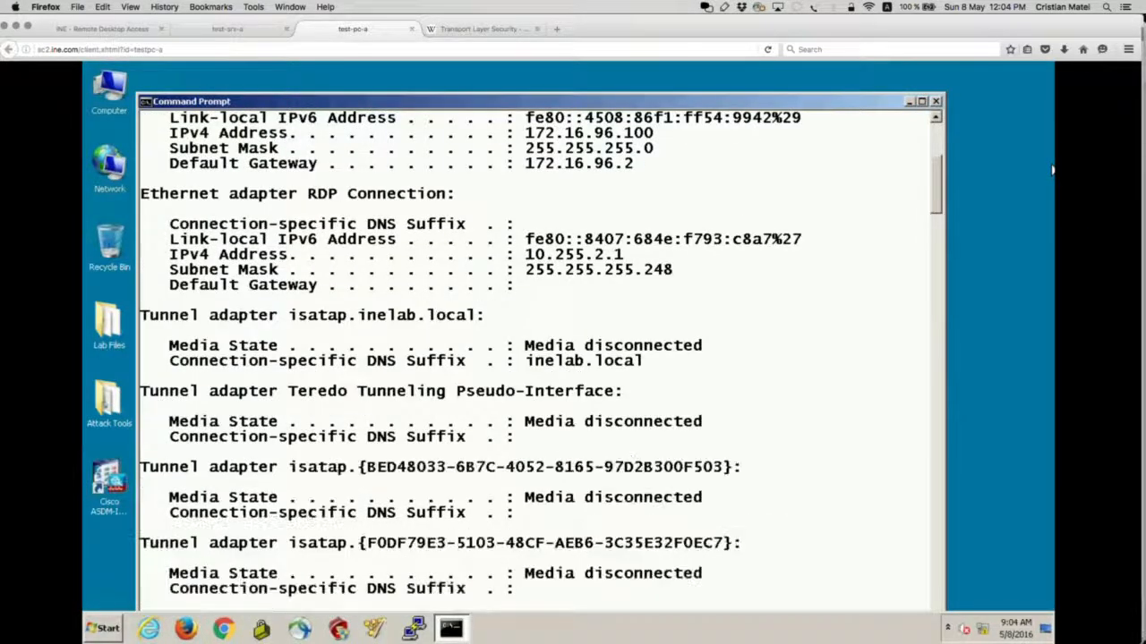
text(cls)
key(Return)
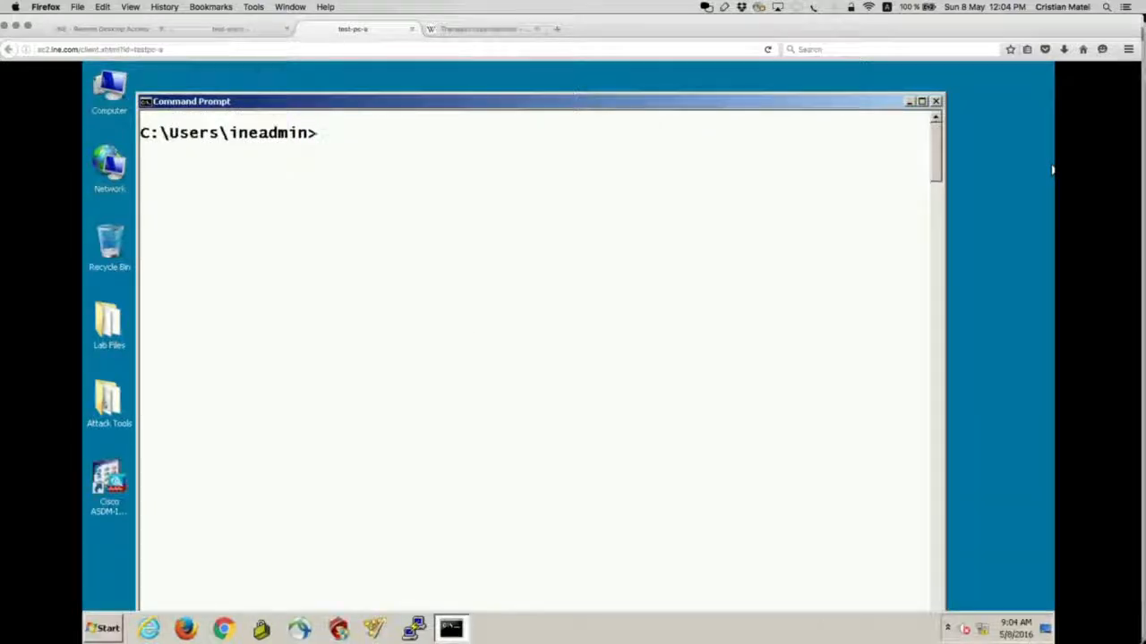
Step: Run route print to list the IPv4 route table
text(route)
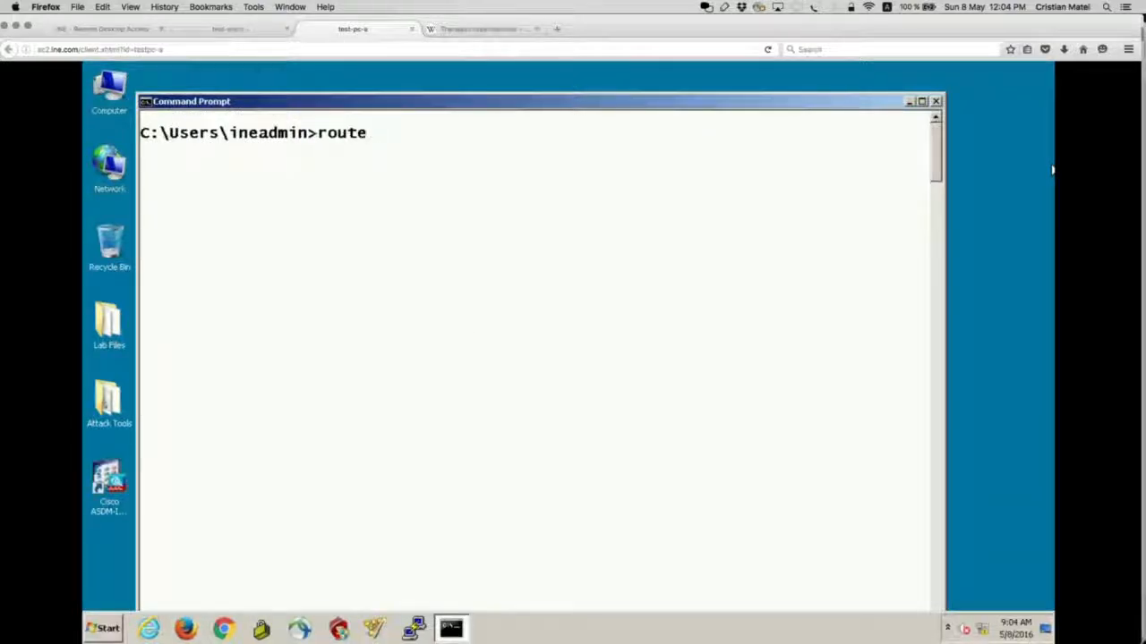
text( print)
key(Return)
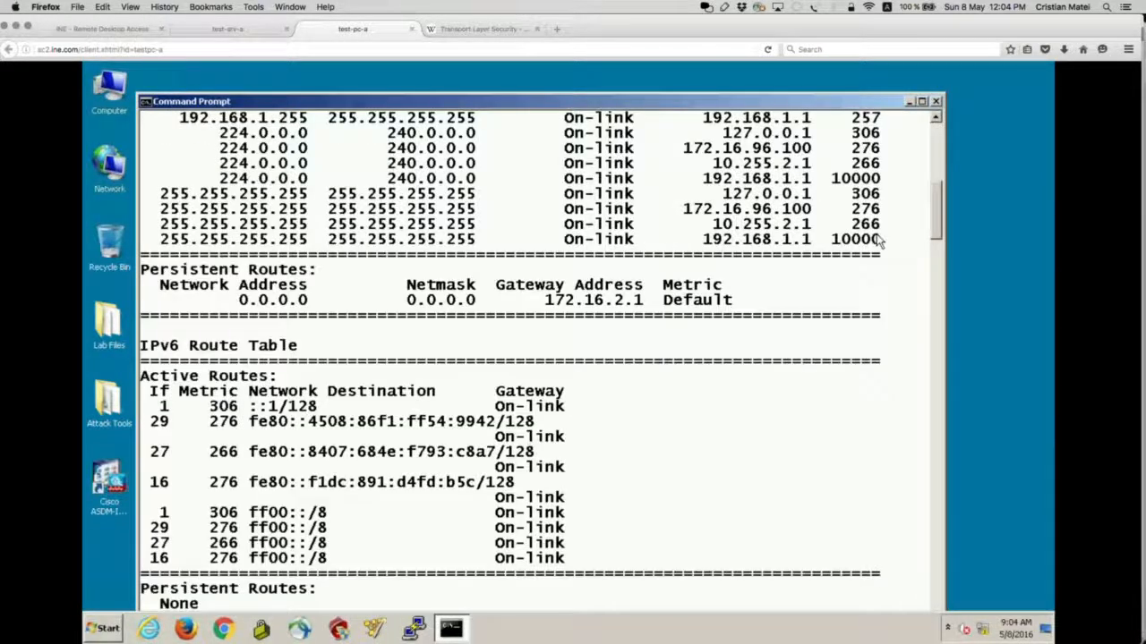
drag(936, 235, 936, 198)
Step: Highlight the 10.4.4.4 host route and its 192.168.1.1 interface, then reload the remote desktop
click(725, 7)
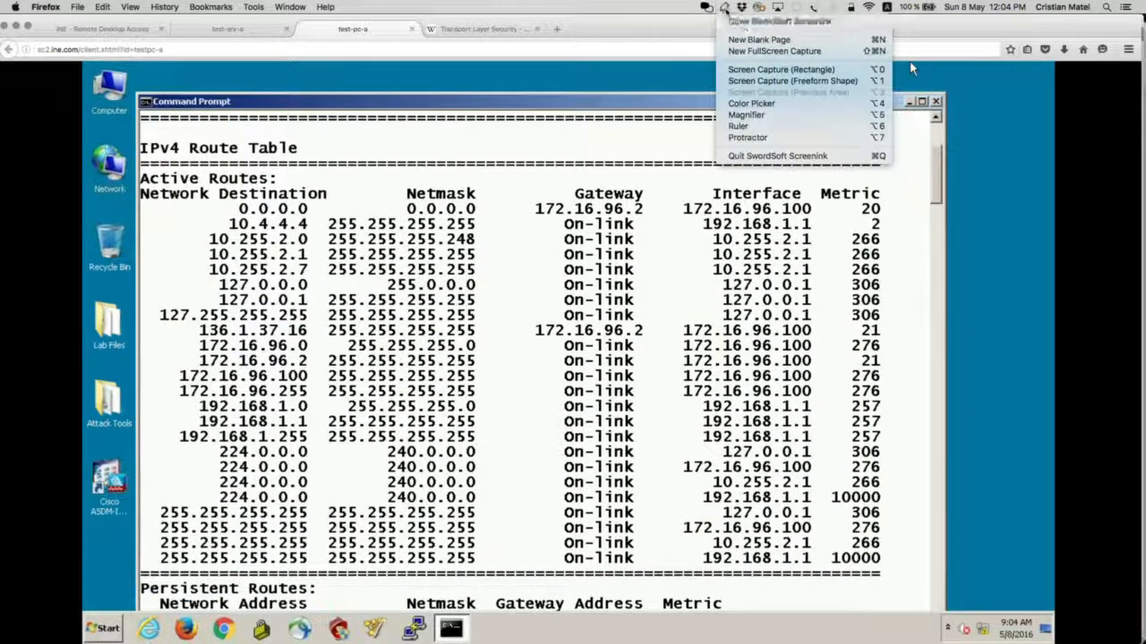
click(779, 21)
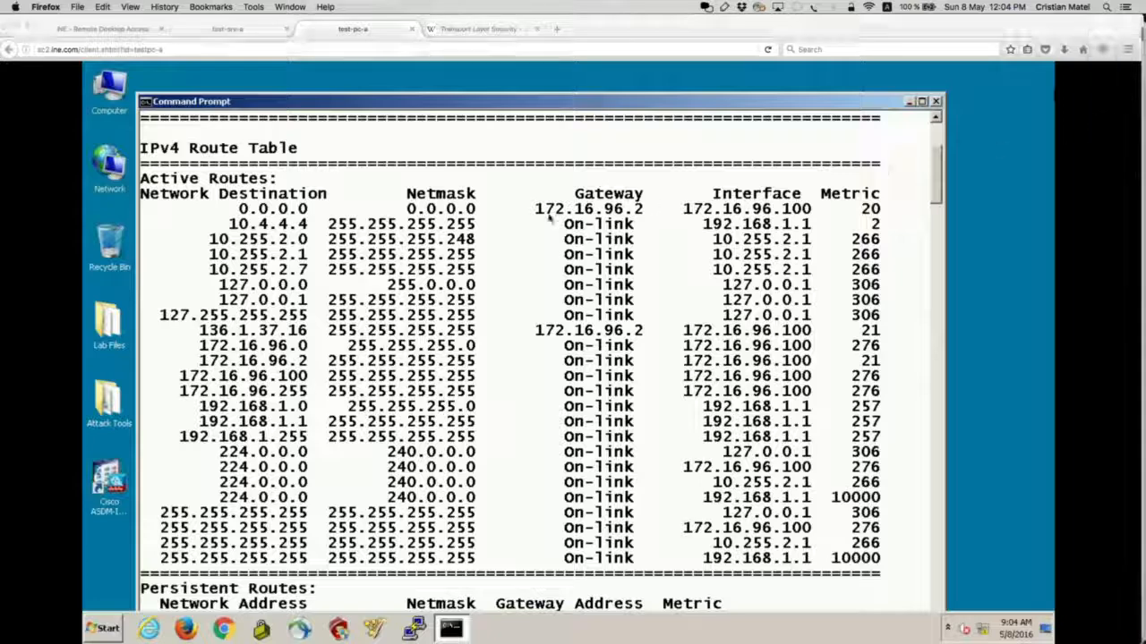
mouse_move(163, 212)
mouse_down()
mouse_move(256, 229)
mouse_move(933, 235)
mouse_up()
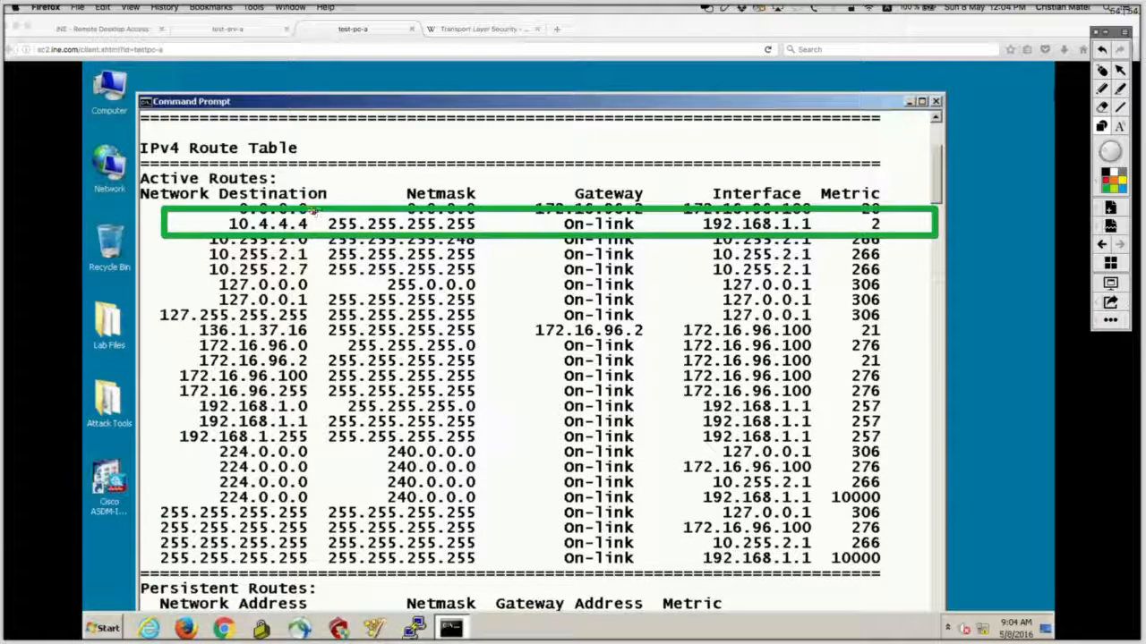
mouse_move(313, 211)
mouse_down()
mouse_move(217, 223)
mouse_move(221, 235)
mouse_move(474, 236)
mouse_move(489, 249)
mouse_up()
key(super+z)
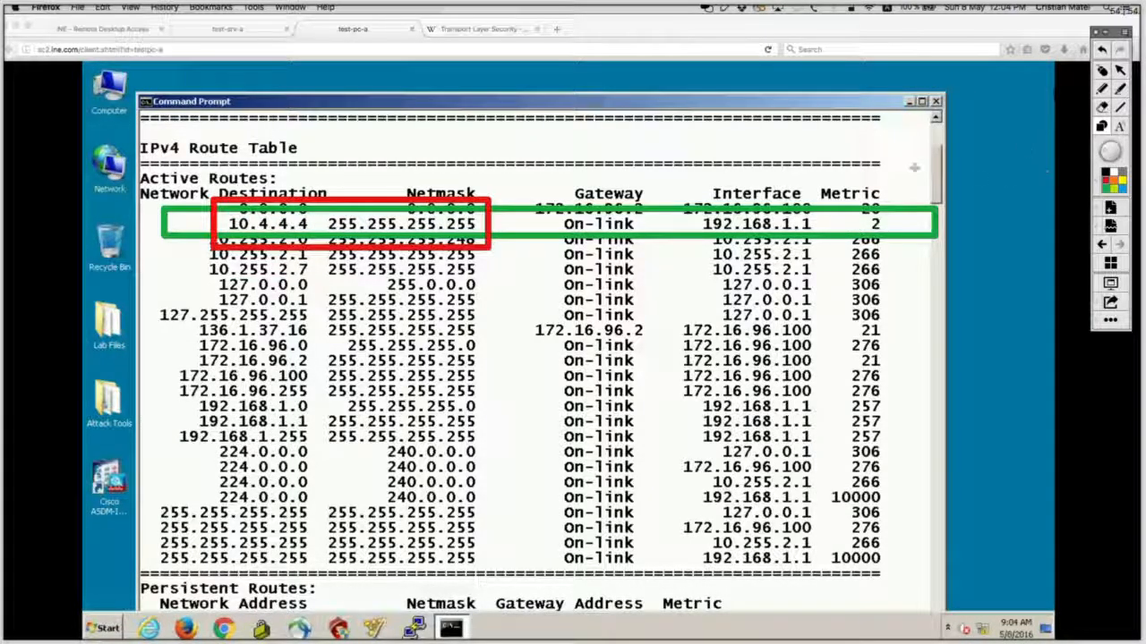
drag(681, 206, 837, 240)
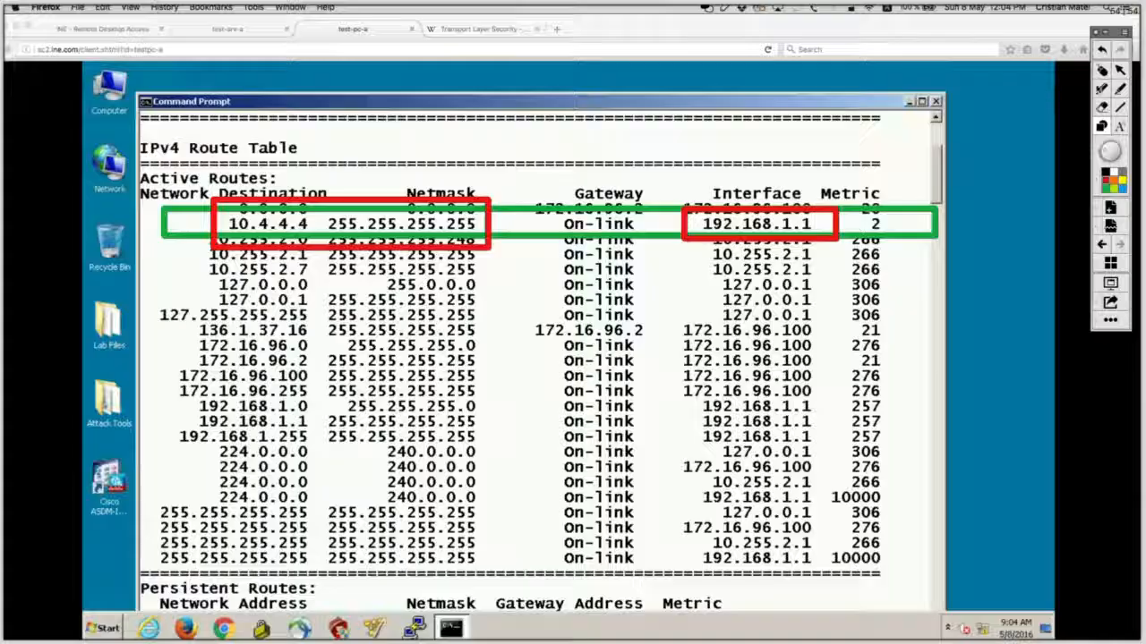
click(1101, 72)
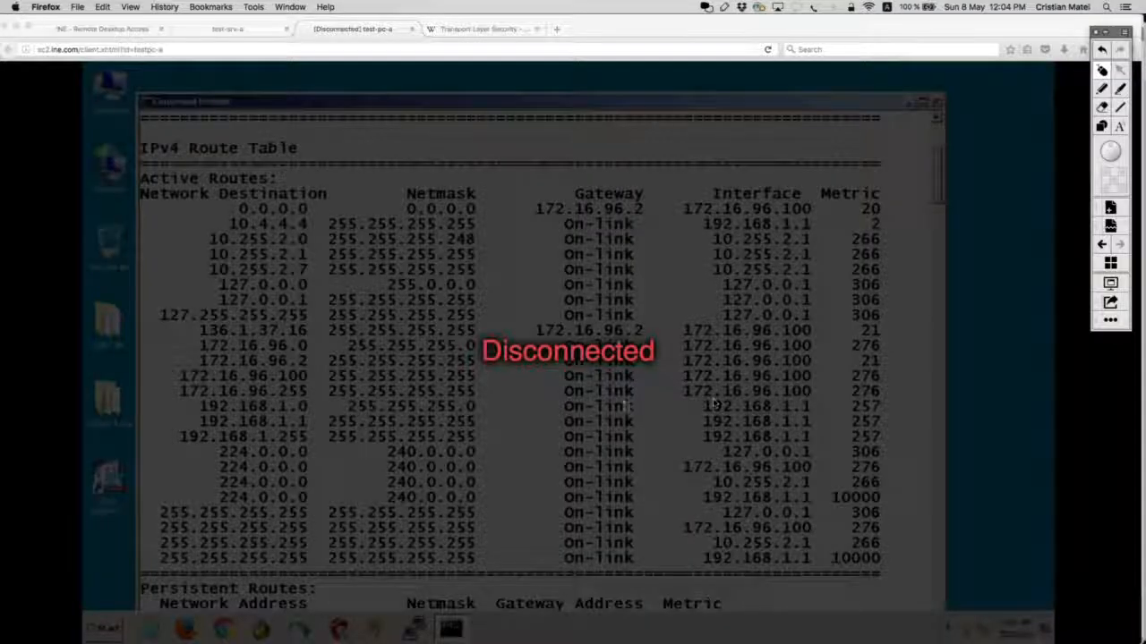
click(426, 57)
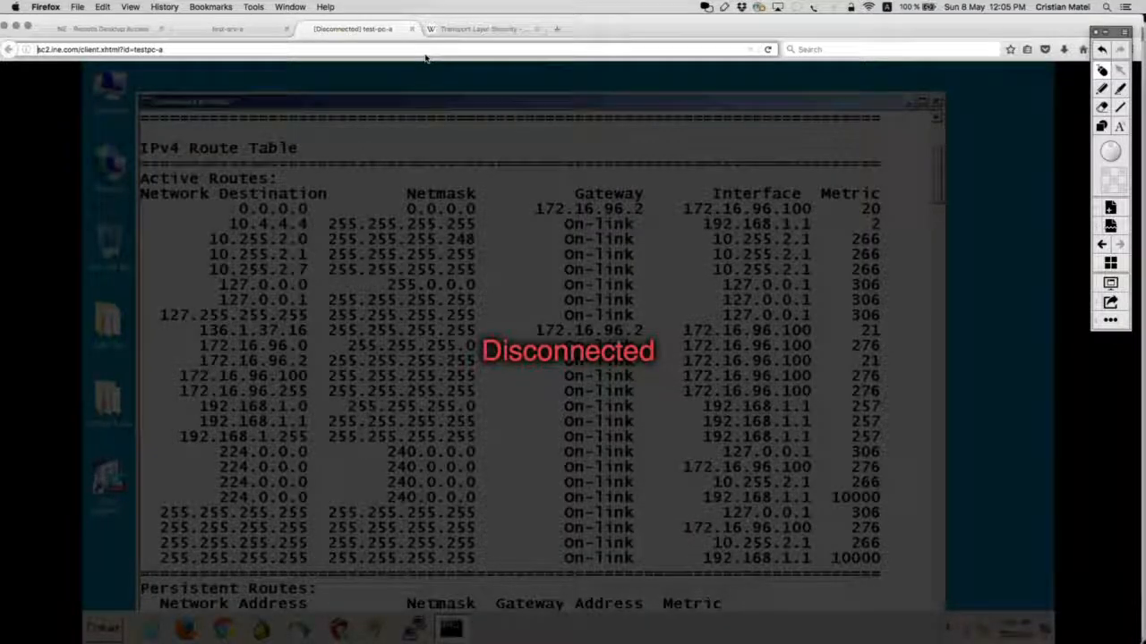
key(Return)
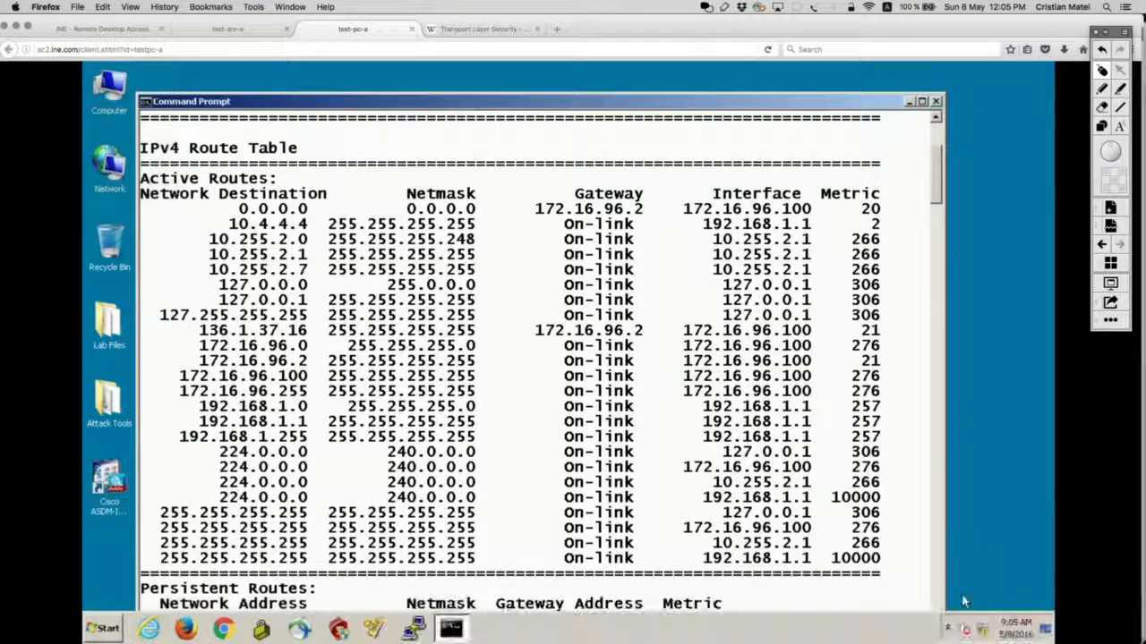
Step: Open AnyConnect's Route Details showing 10.4.4.4 255.255.255.255 as a secured route
click(947, 626)
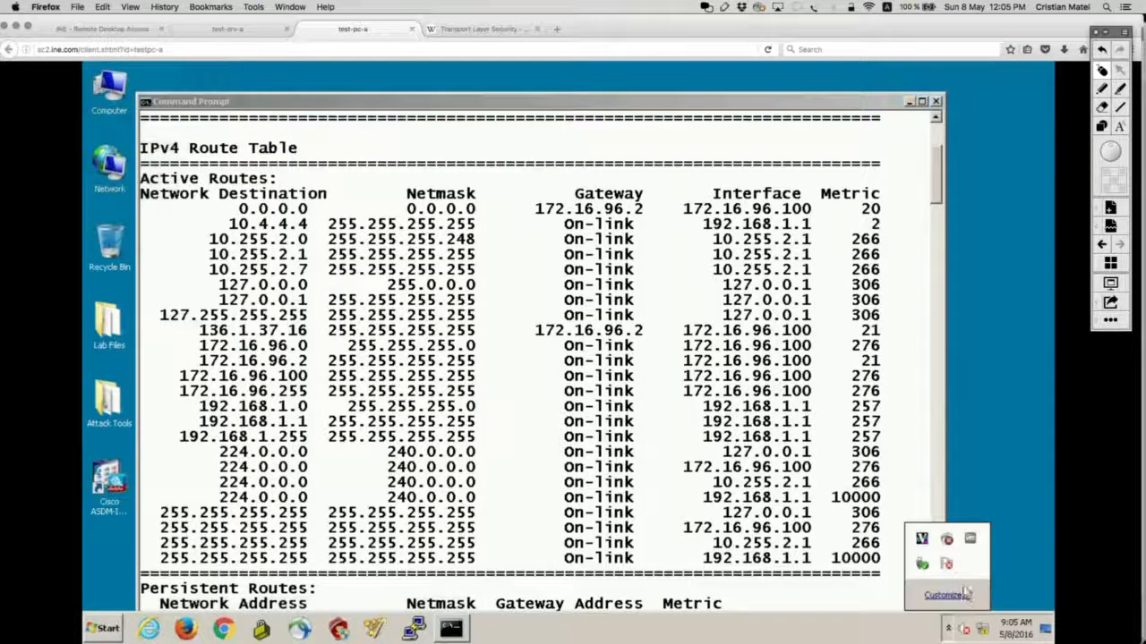
click(951, 544)
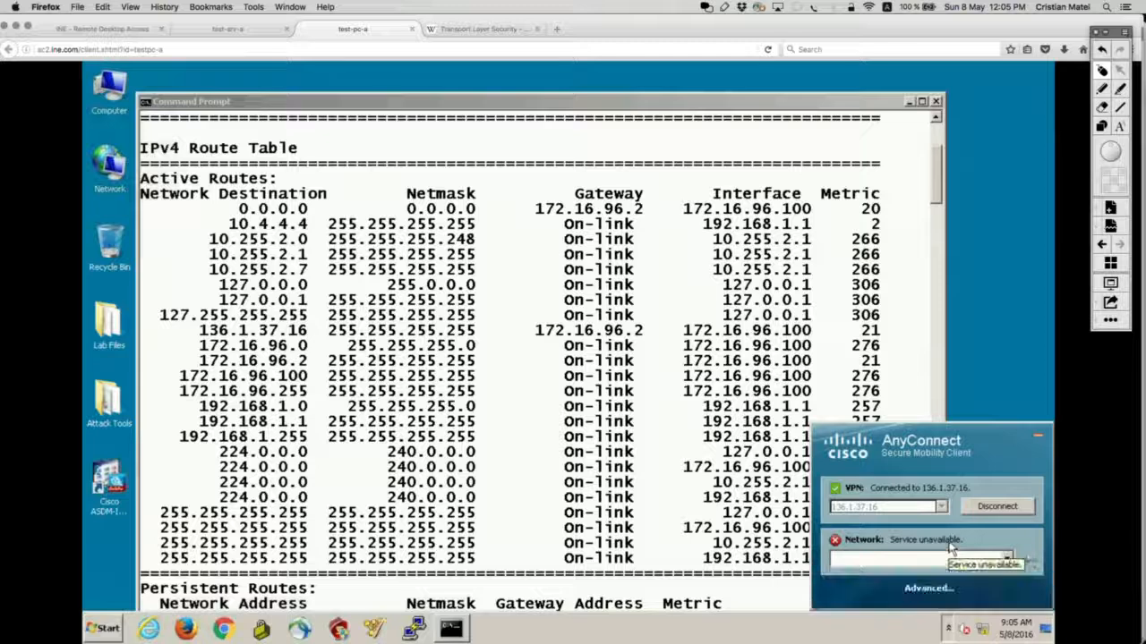
click(927, 589)
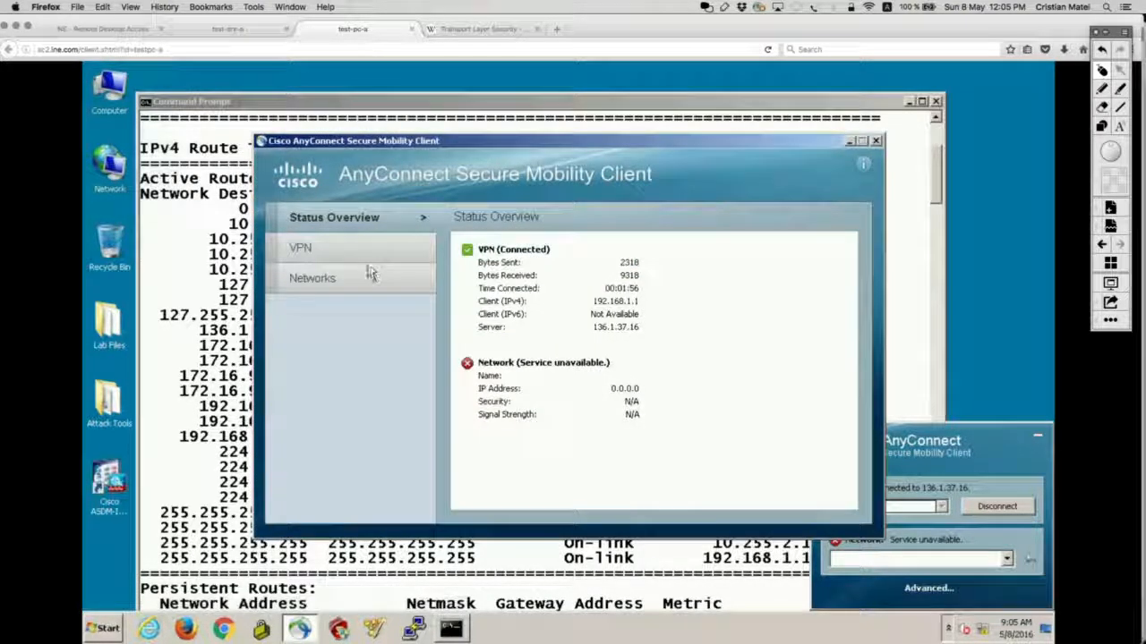
click(340, 255)
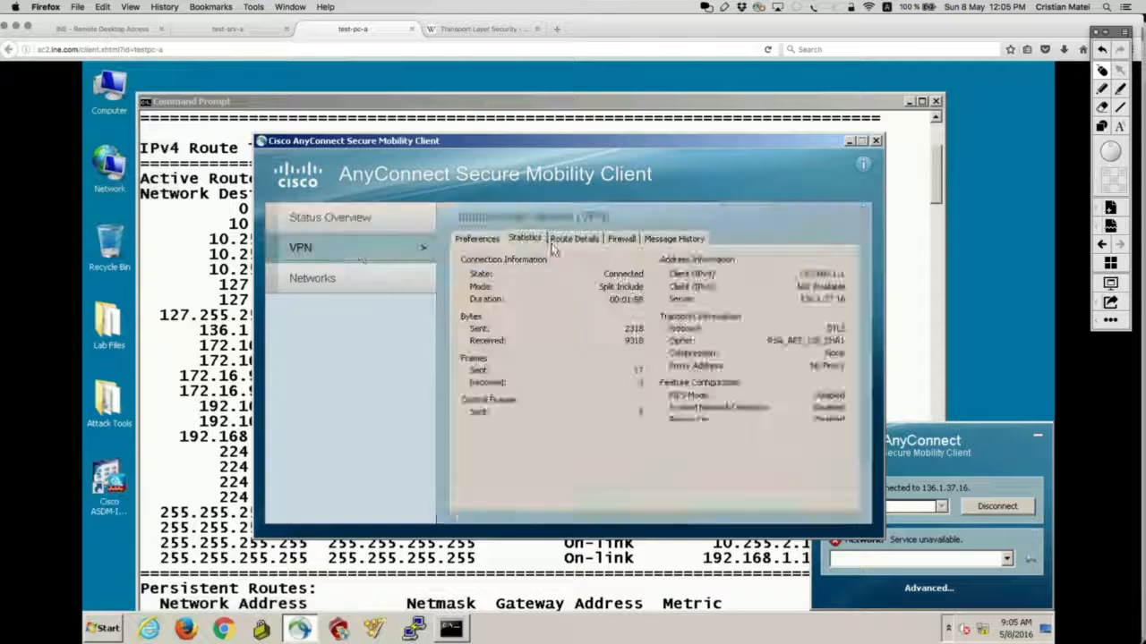
click(578, 238)
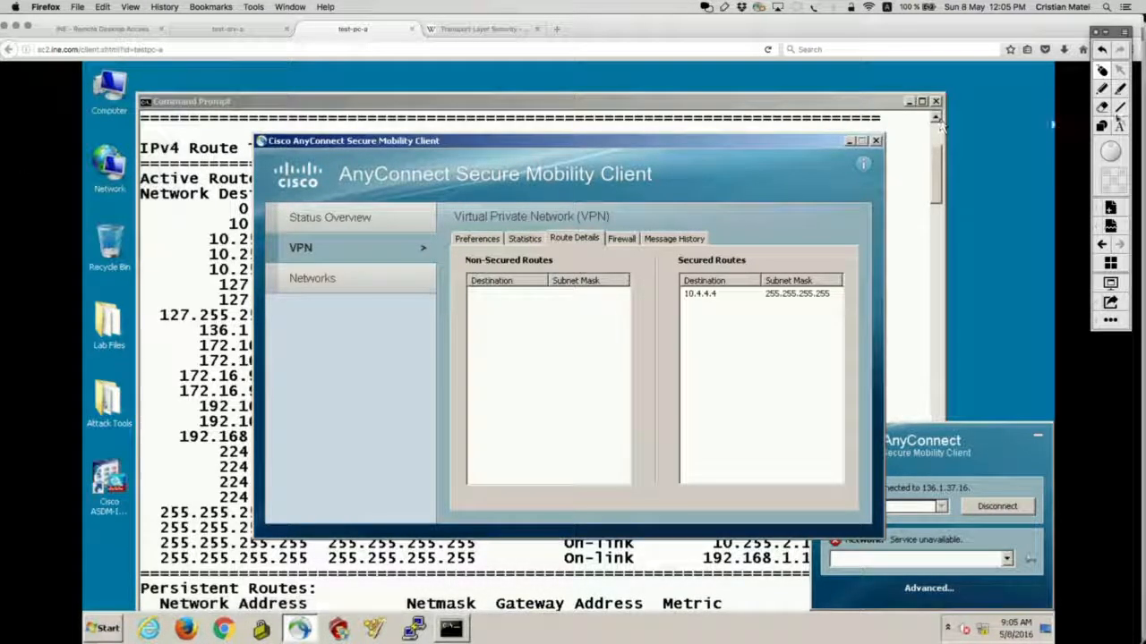
Step: Circle the secured 10.4.4.4 route, clear the annotation, and switch to the ASA3 terminal
click(1102, 89)
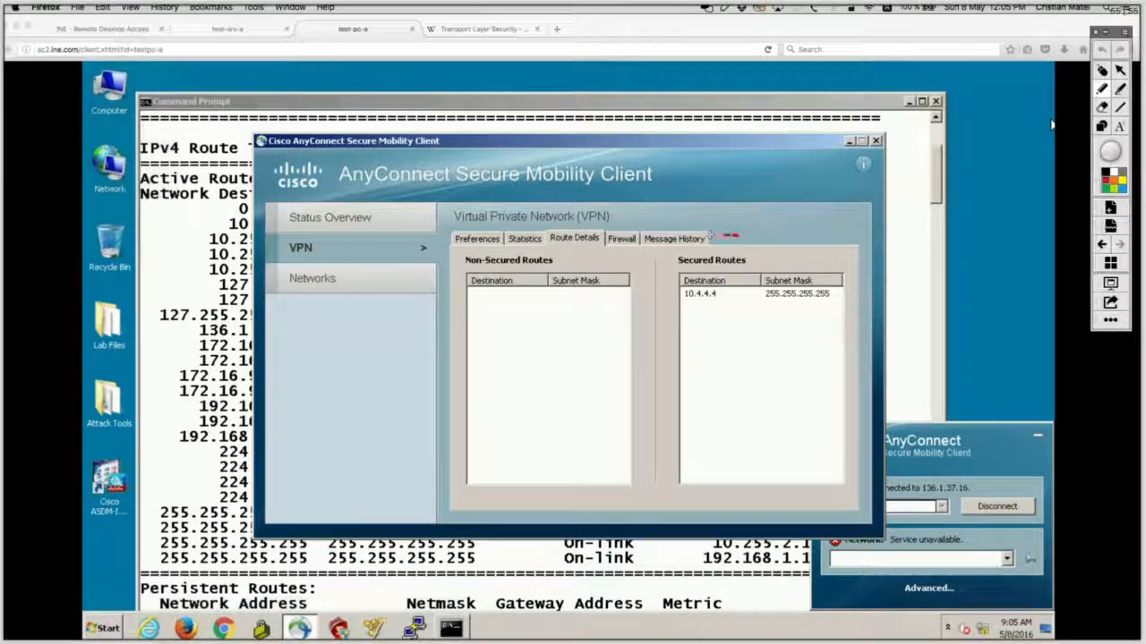
mouse_move(739, 238)
mouse_down()
mouse_move(773, 270)
mouse_move(685, 313)
mouse_move(816, 316)
mouse_move(771, 261)
mouse_up()
key(super+z)
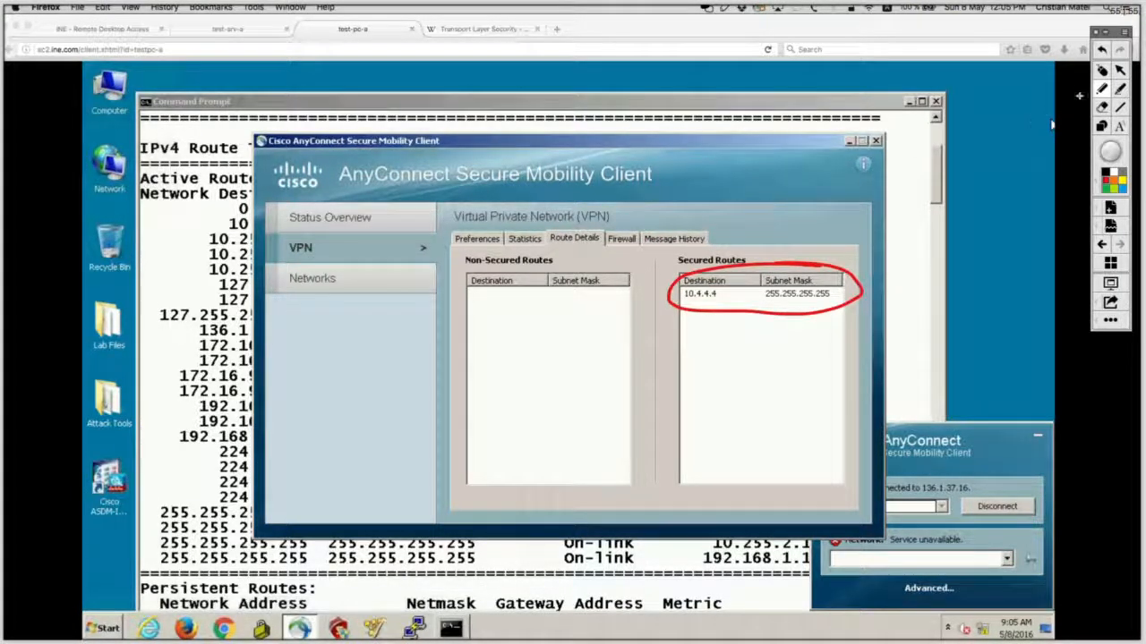
click(1103, 71)
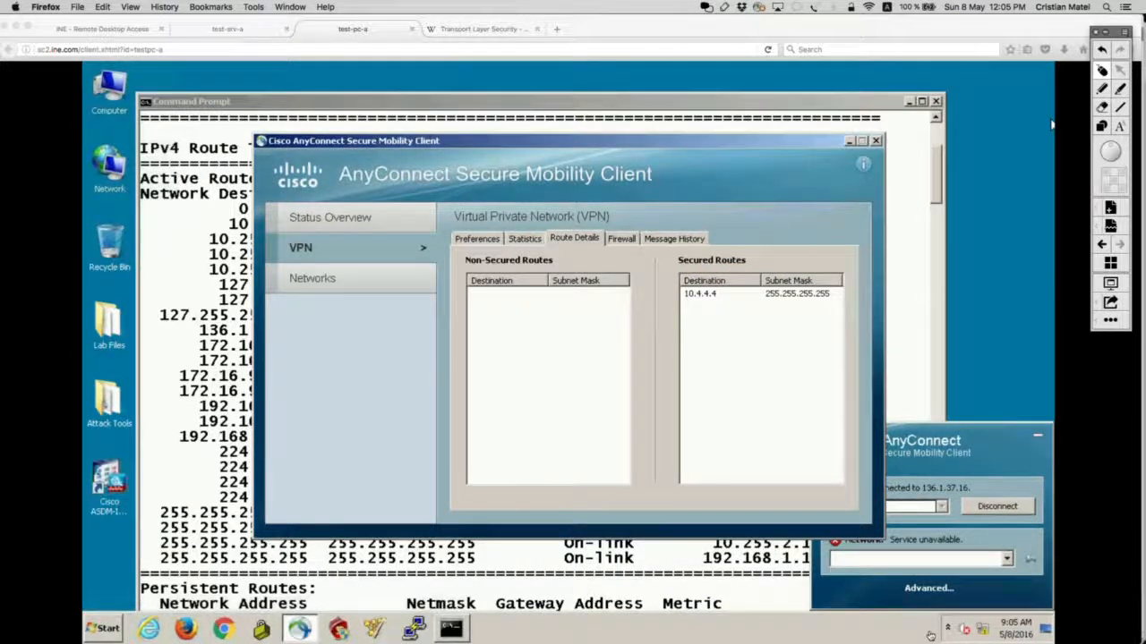
key(super+Tab)
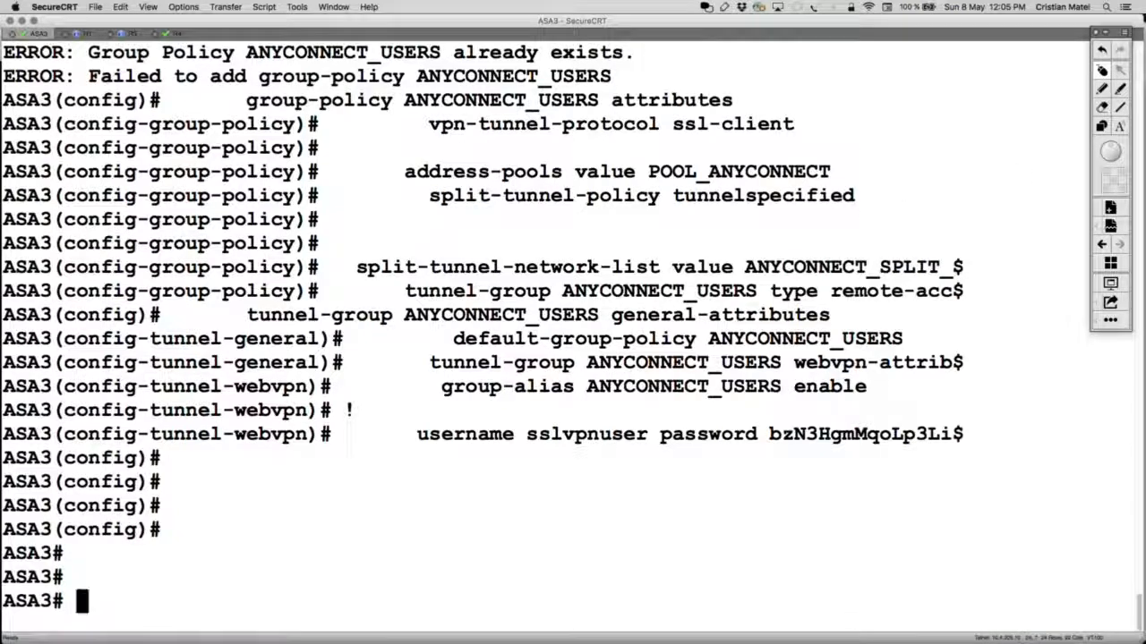
Step: Run show vpn-sessiondb detail anyconnect on ASA3
text(show vpn)
key(Tab)
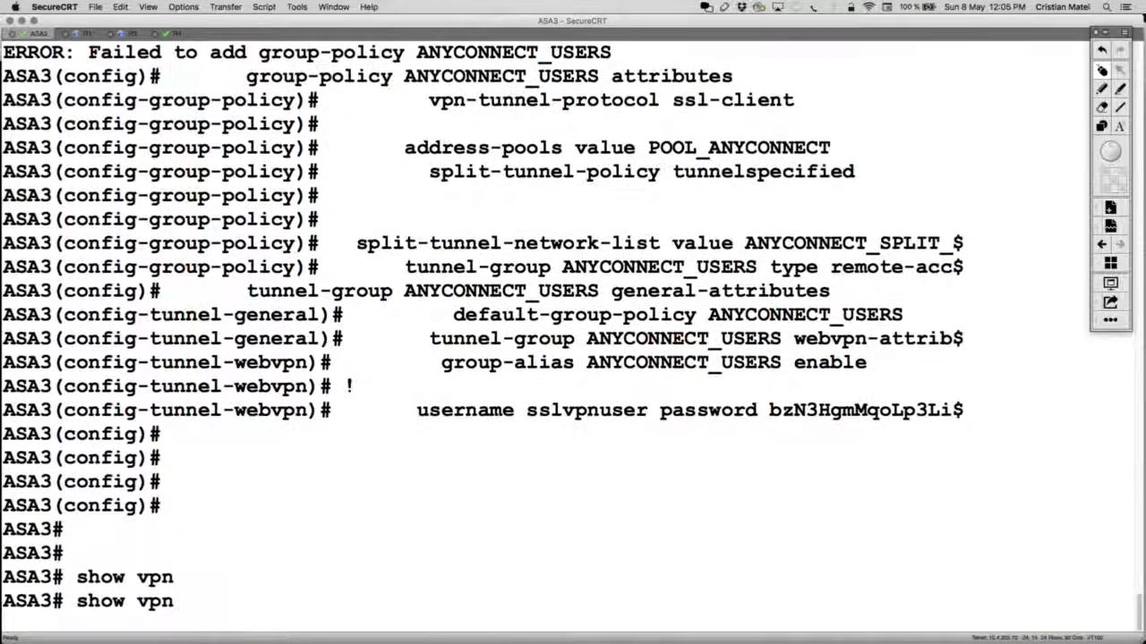
text(-s)
key(Tab)
text(de)
key(Tab)
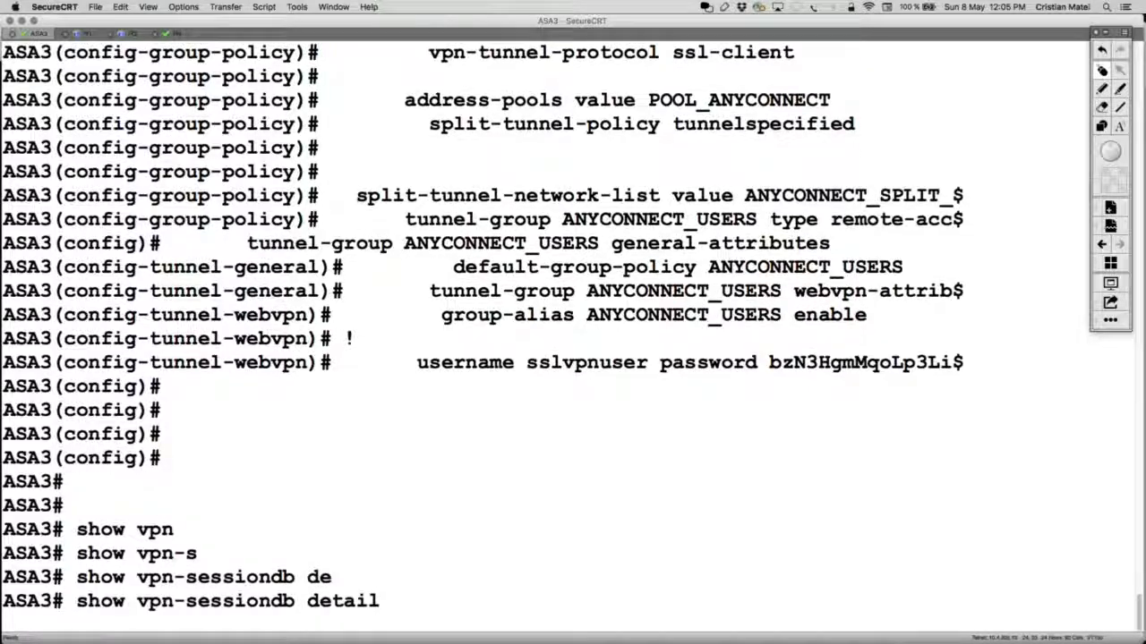
text(an)
key(Tab)
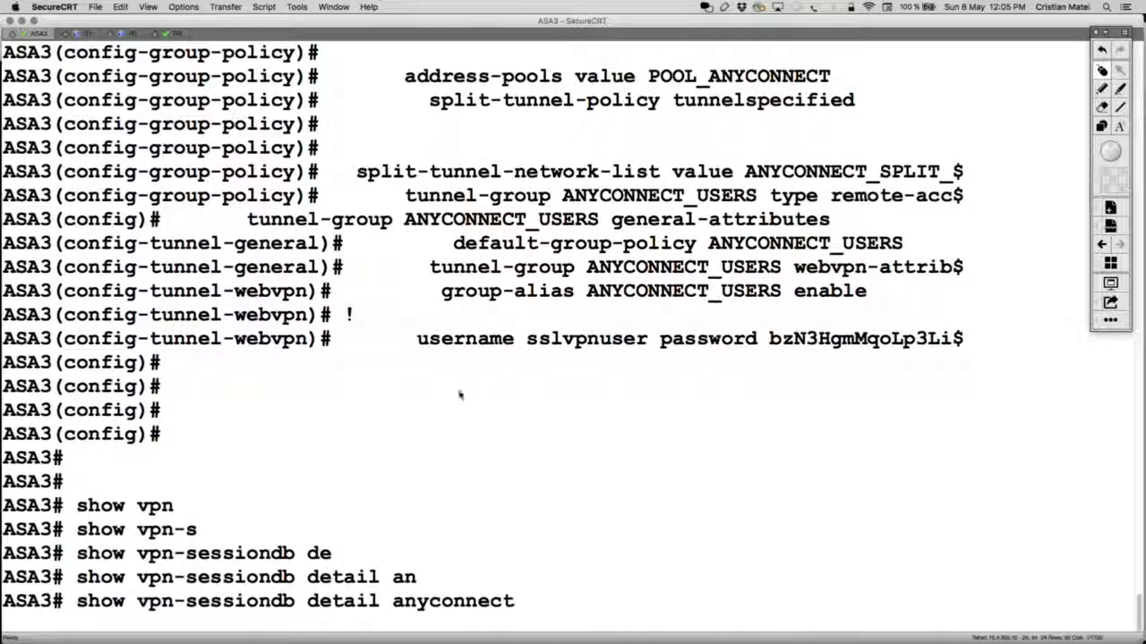
key(Return)
scroll(407, 268, up, 2)
scroll(412, 233, down, 3)
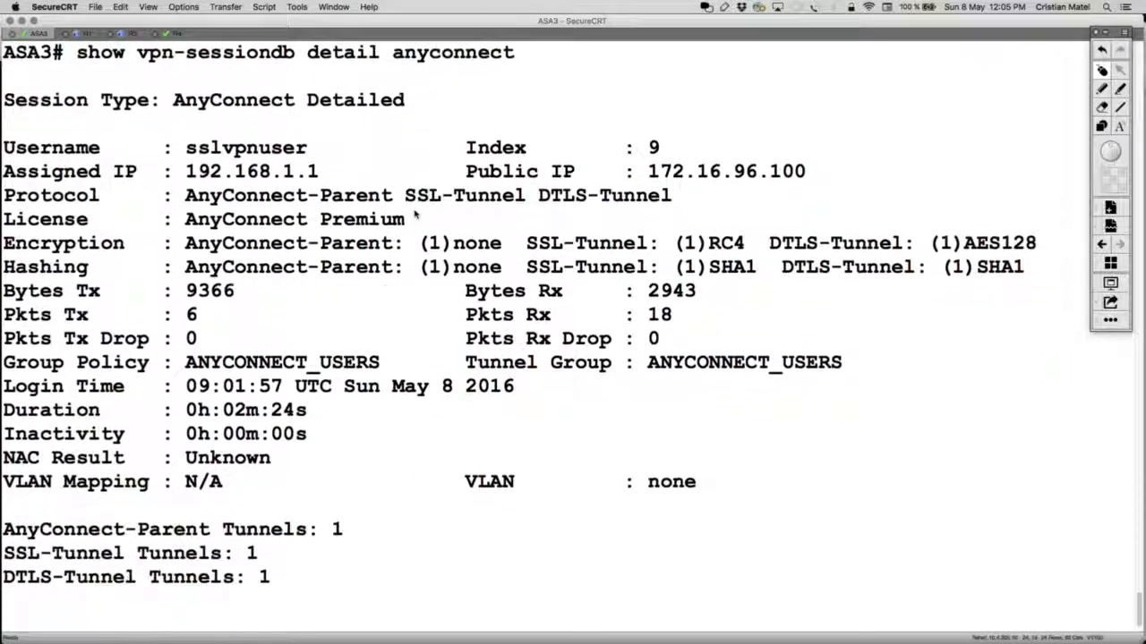
Step: Edit the recalled command and run the summary show vpn-sessiondb anyconnect query
key(Up)
key(BackSpace)
key(BackSpace)
key(BackSpace)
key(BackSpace)
key(BackSpace)
key(BackSpace)
key(BackSpace)
key(BackSpace)
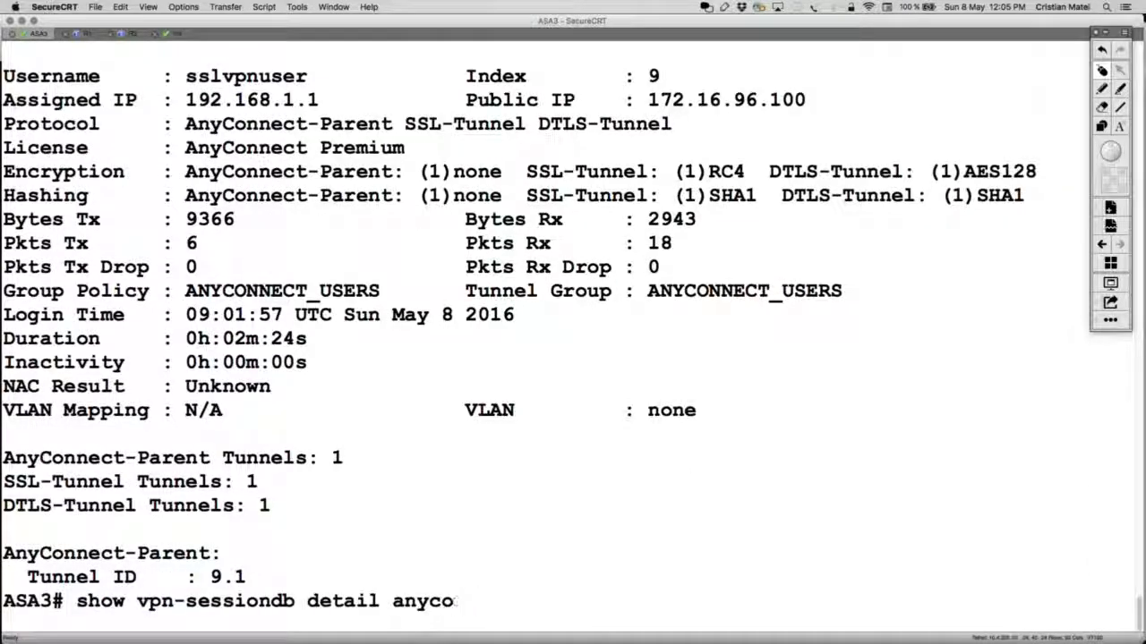
key(BackSpace)
key(BackSpace)
key(BackSpace)
key(BackSpace)
key(BackSpace)
key(BackSpace)
key(BackSpace)
key(BackSpace)
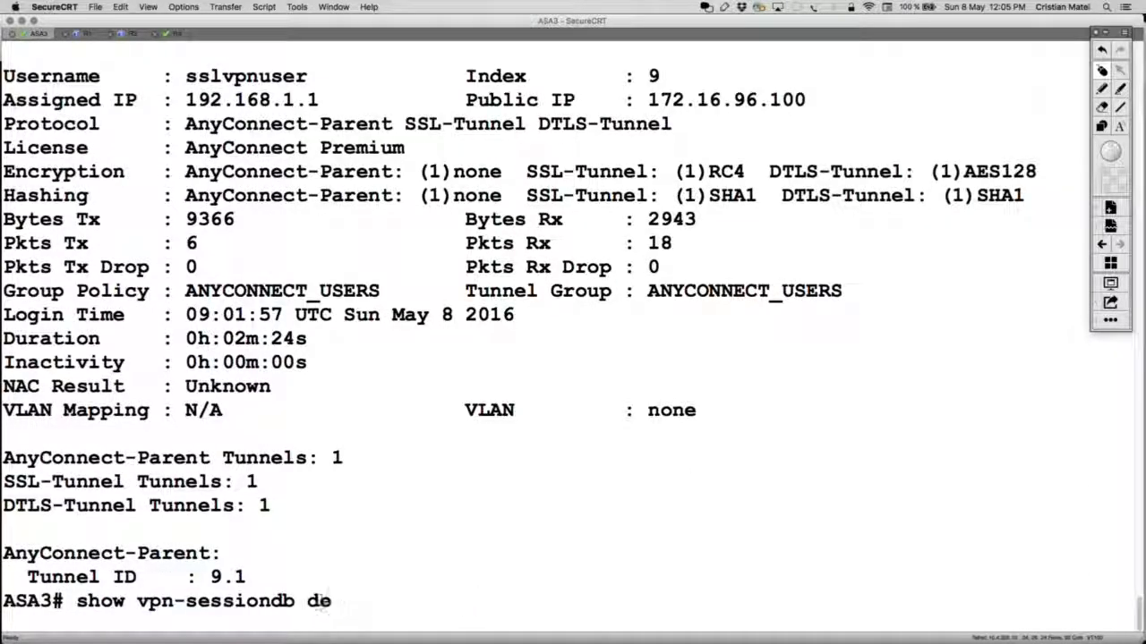
key(BackSpace)
text(an)
key(Tab)
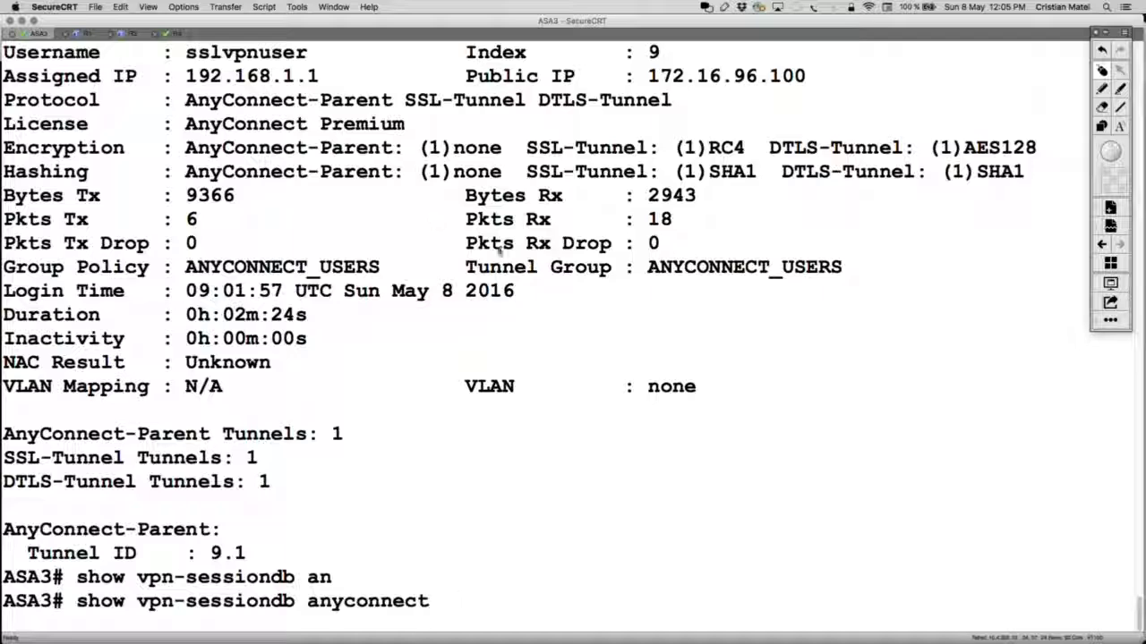
key(Return)
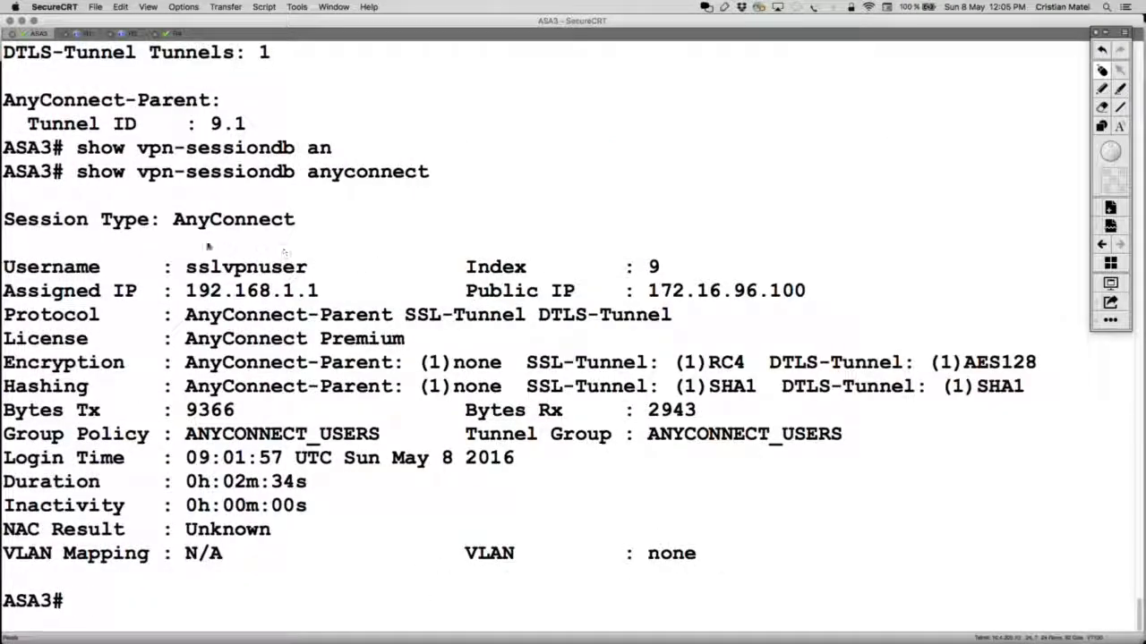
Step: Mark public IP 172.16.96.100, assigned IP 192.168.1.1, ANYCONNECT_USERS group lines, and encryption/hashing
drag(816, 286, 466, 287)
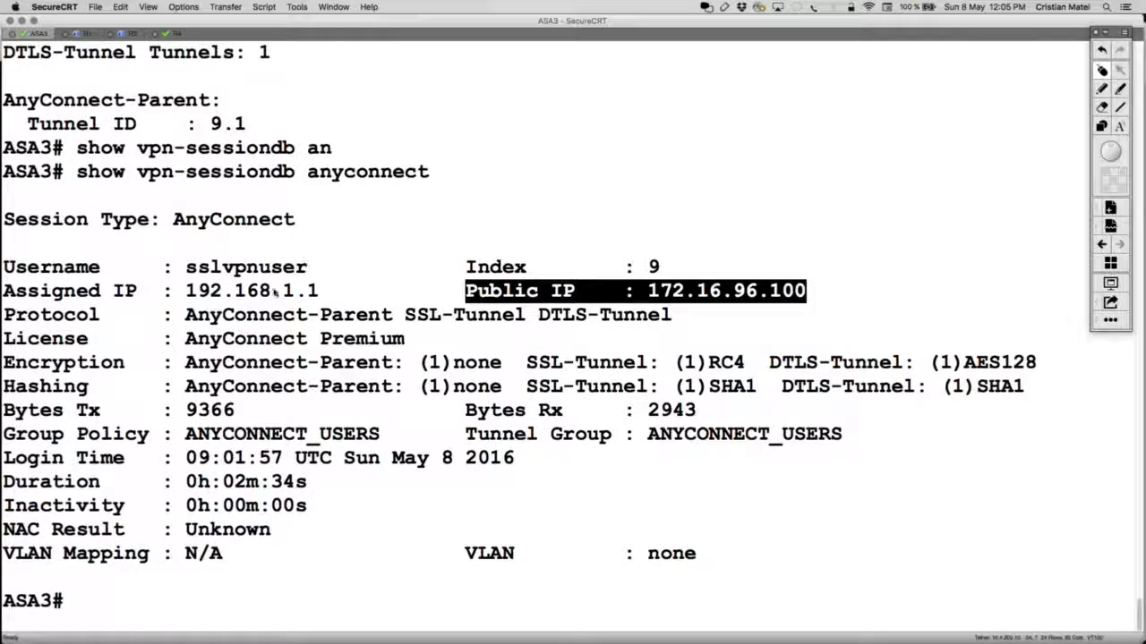
drag(320, 290, 176, 290)
drag(27, 290, 3, 290)
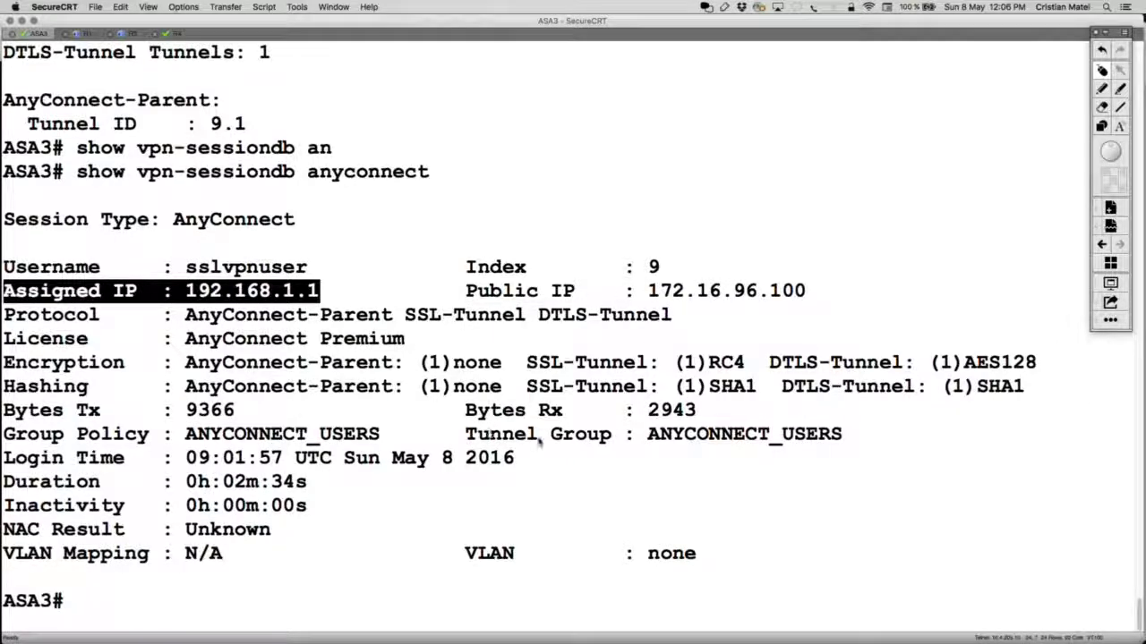
drag(467, 433, 909, 436)
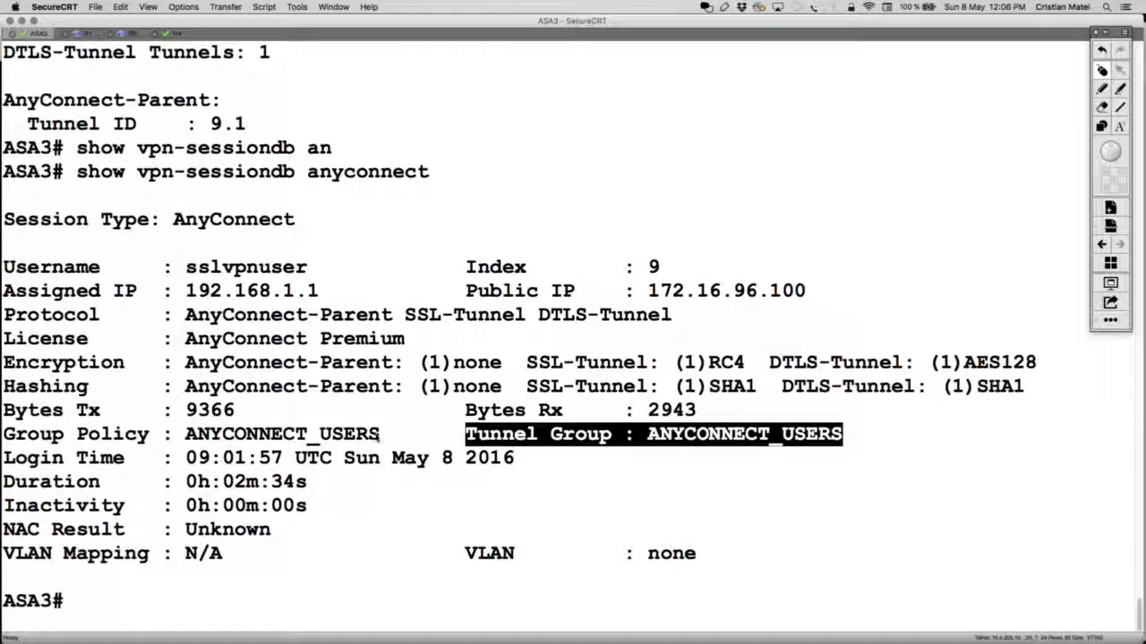
drag(390, 436, 2, 435)
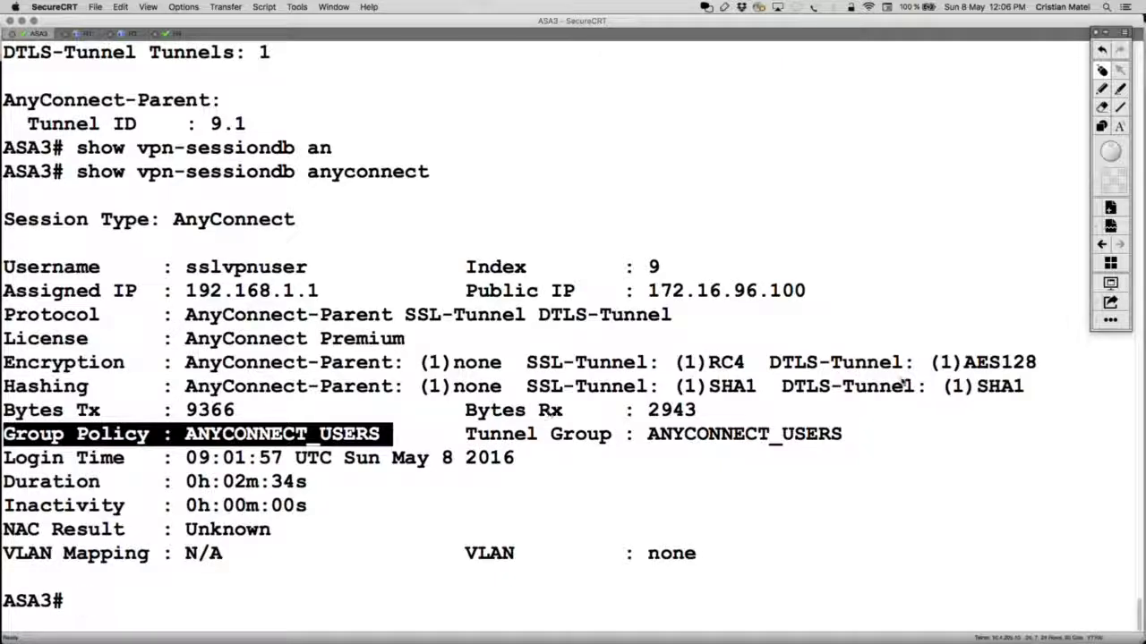
drag(1025, 387, 4, 363)
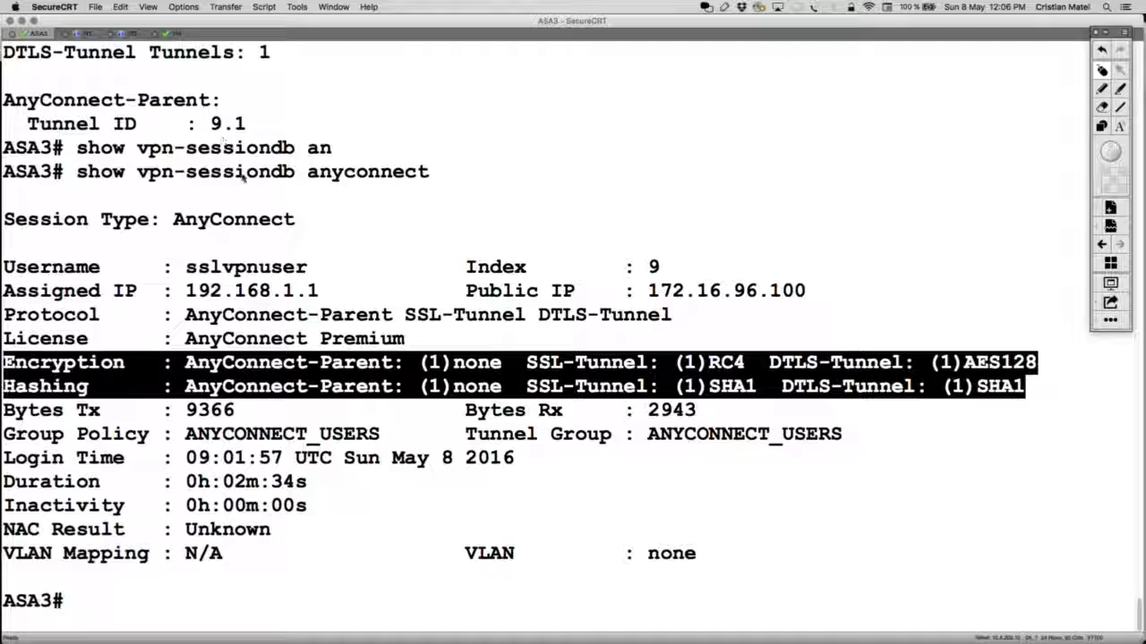
Step: Rerun show vpn-sessiondb detail anyconnect and page further through the output
key(Up)
key(BackSpace)
key(BackSpace)
key(BackSpace)
key(BackSpace)
key(BackSpace)
key(BackSpace)
key(BackSpace)
key(BackSpace)
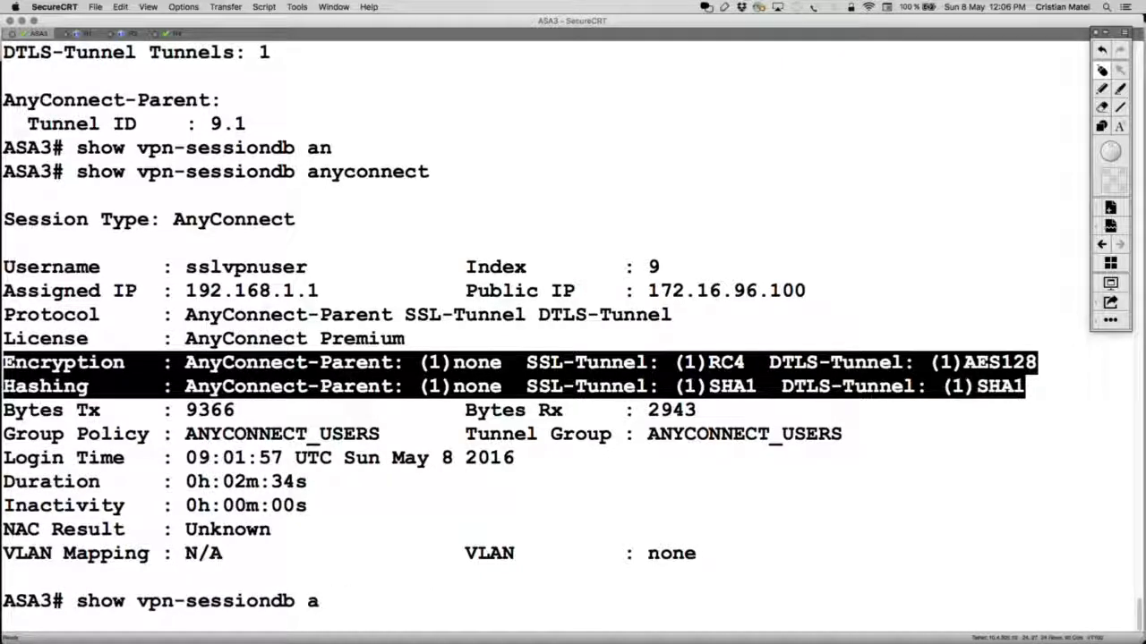
key(BackSpace)
text(de)
key(Tab)
text(tan)
key(Tab)
key(BackSpace)
key(BackSpace)
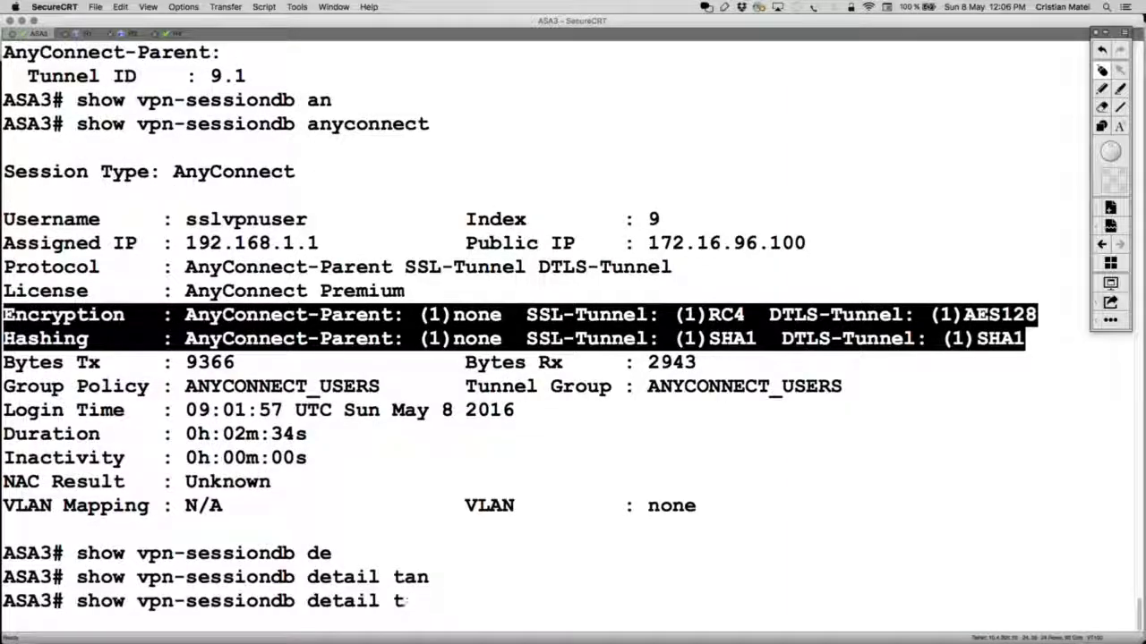
text(an)
key(Tab)
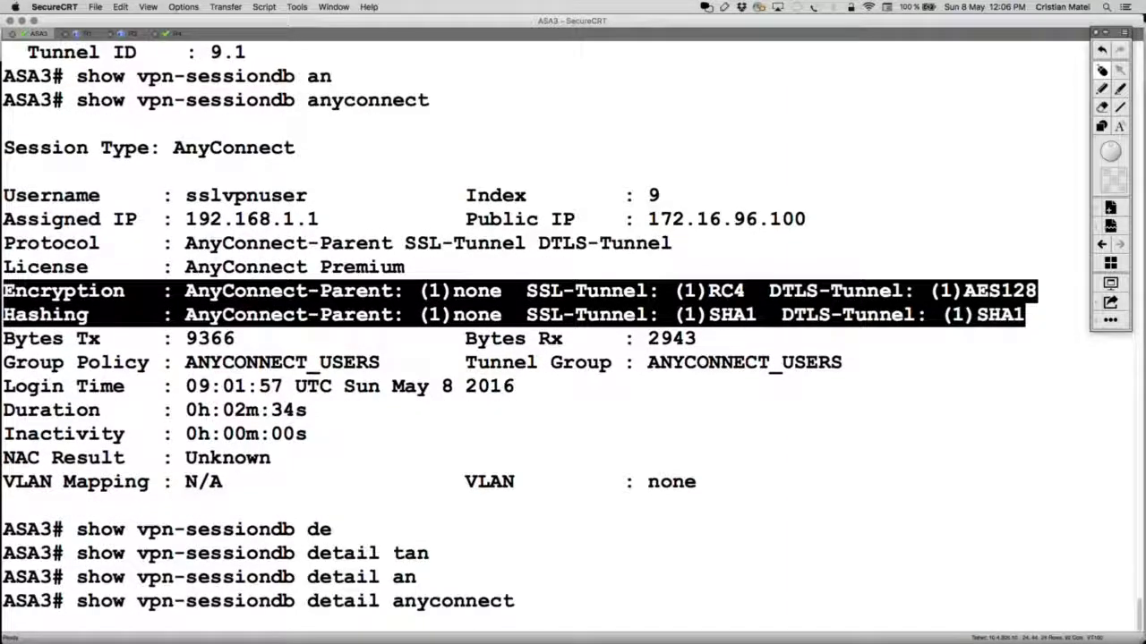
key(Return)
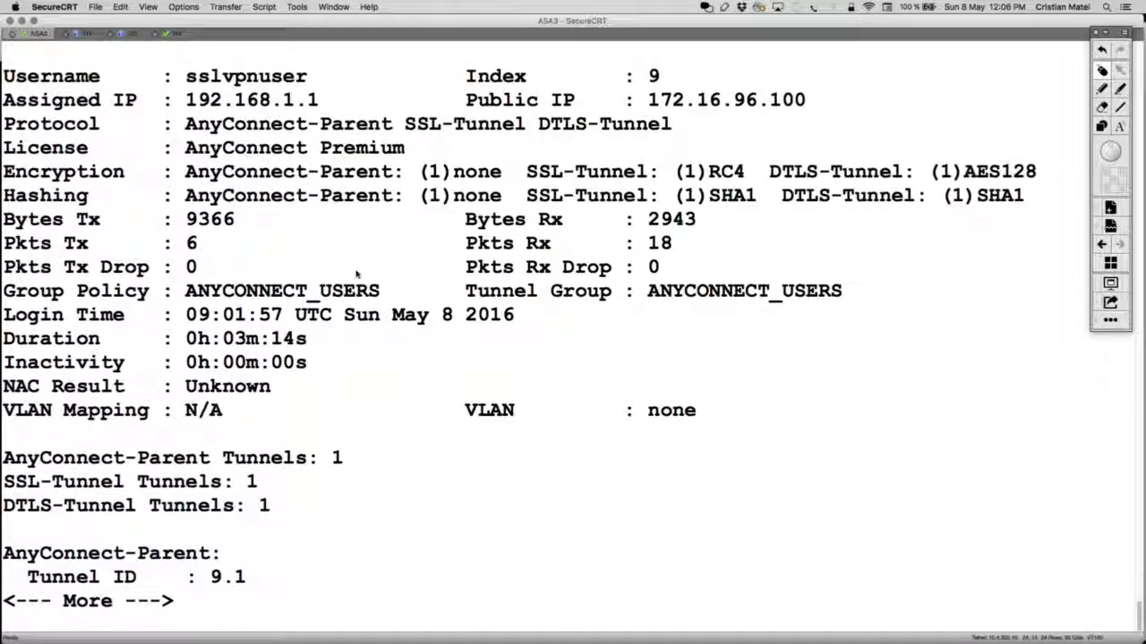
key(space)
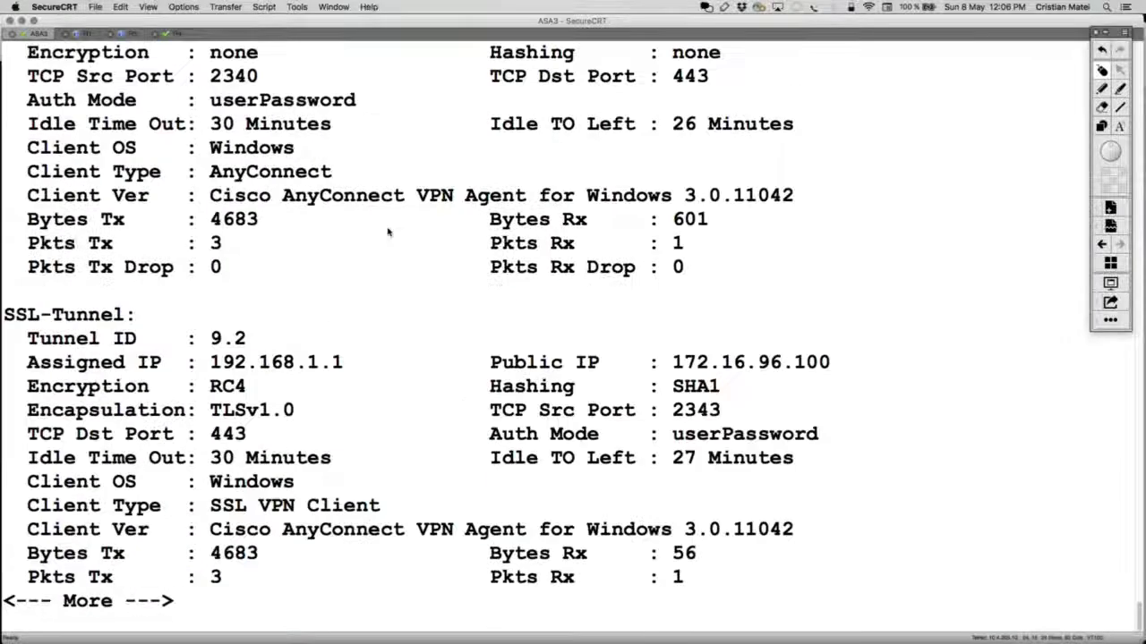
Step: Highlight the AnyConnect-Parent, SSL-Tunnel and DTLS-Tunnel 'Tunnels: 1' lines
scroll(388, 232, up, 5)
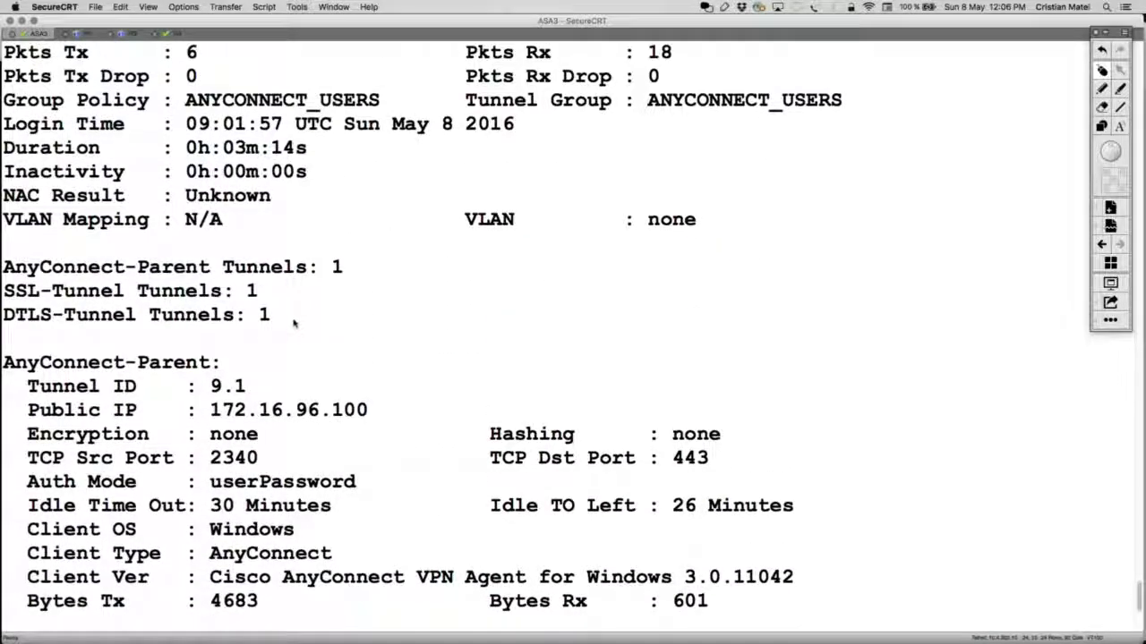
drag(295, 323, 5, 264)
click(164, 295)
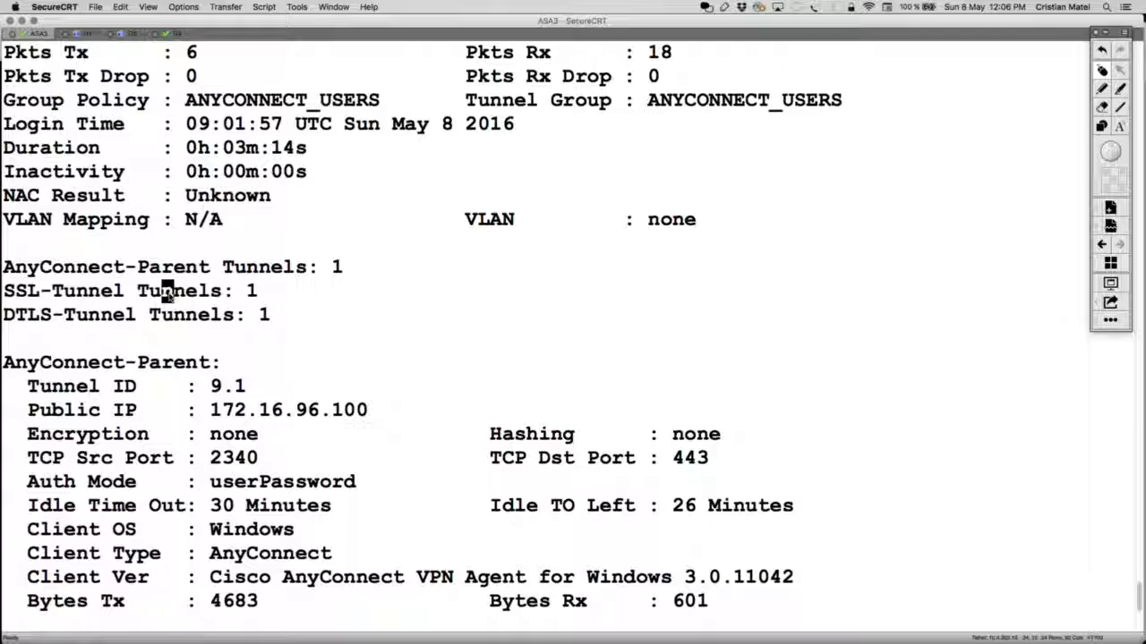
triple_click(291, 291)
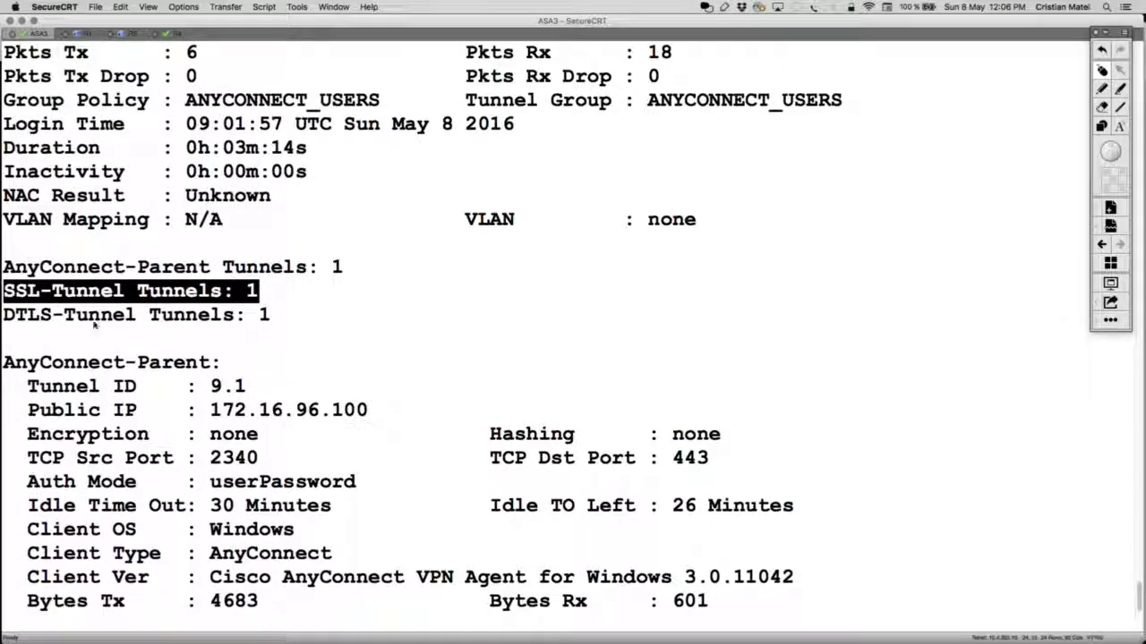
drag(272, 315, 3, 315)
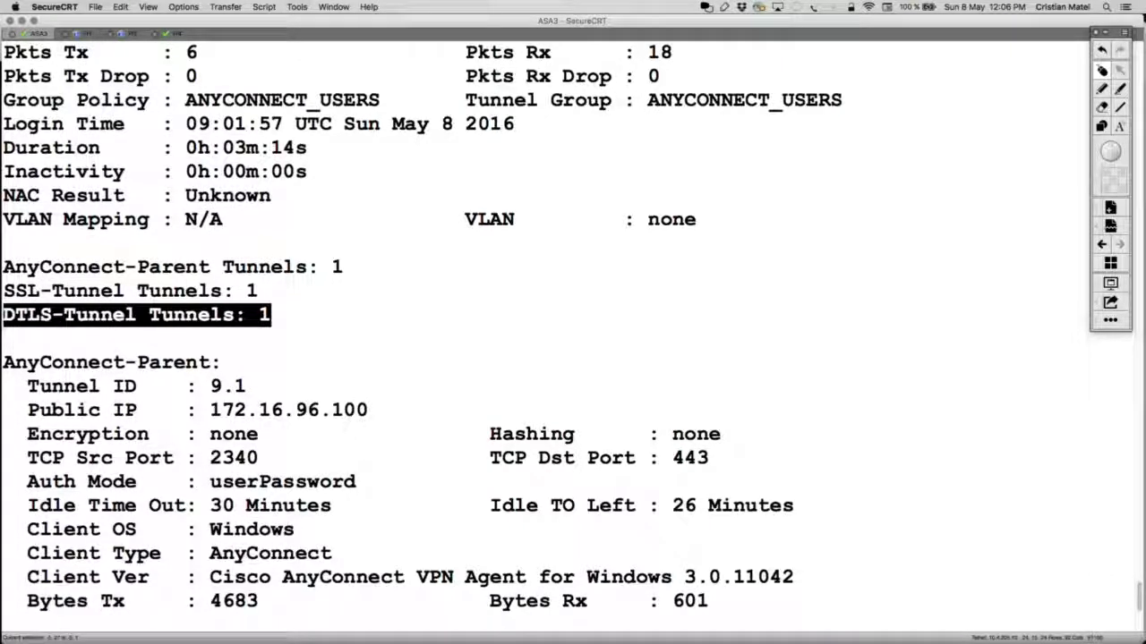
triple_click(376, 266)
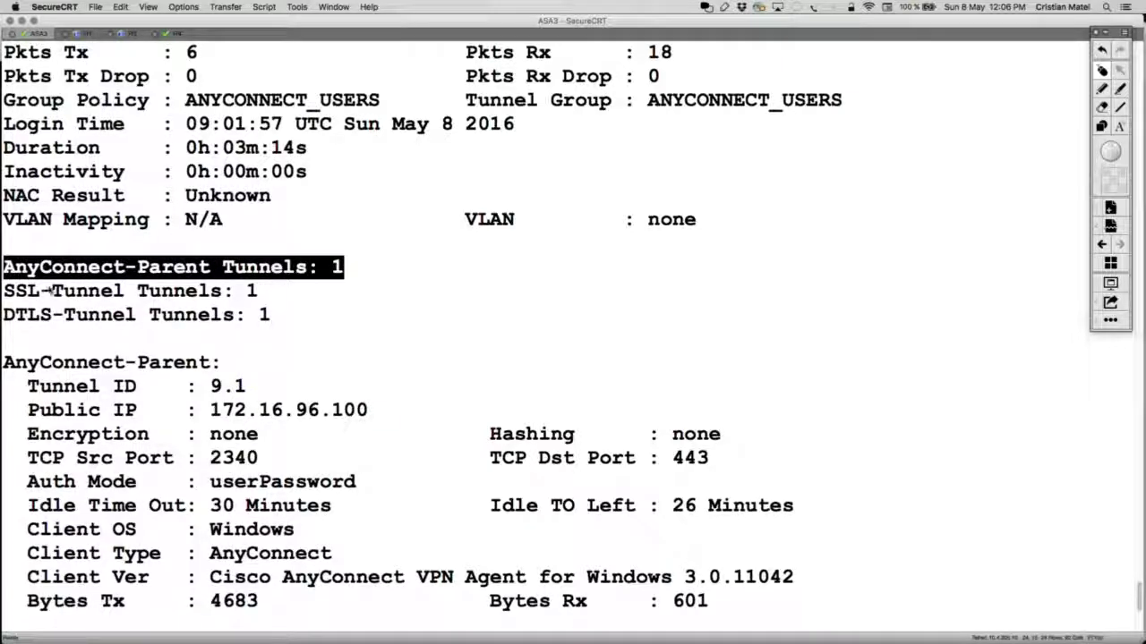
Step: Finish the session details output and switch to the test PC's remote desktop
scroll(342, 375, up, 3)
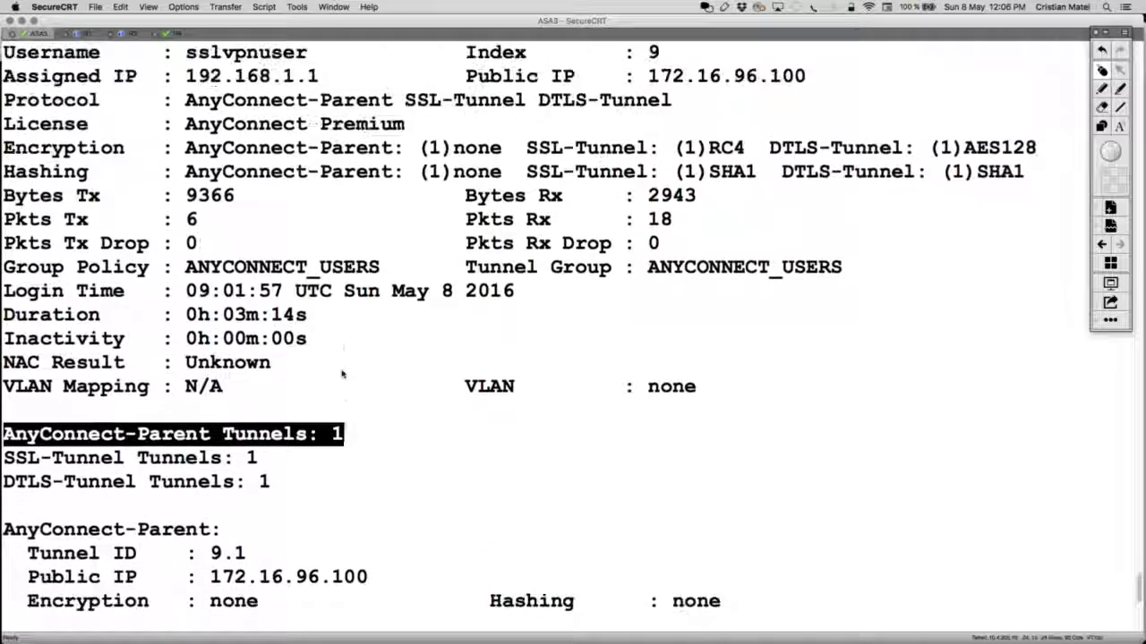
scroll(342, 374, down, 2)
scroll(342, 374, down, 7)
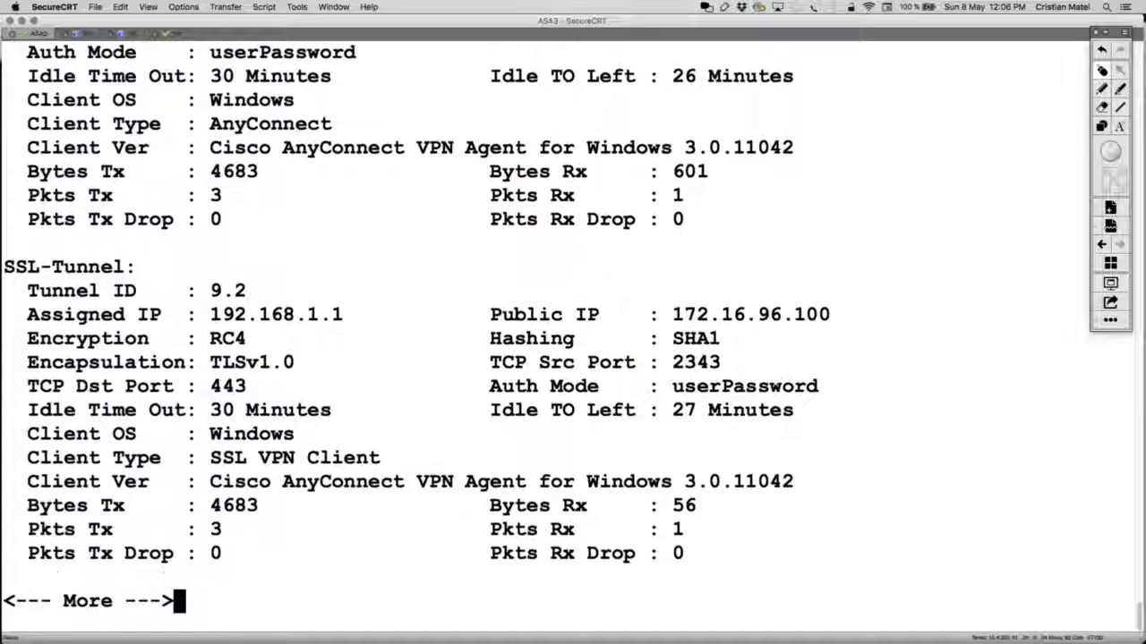
key(q)
key(super+Tab)
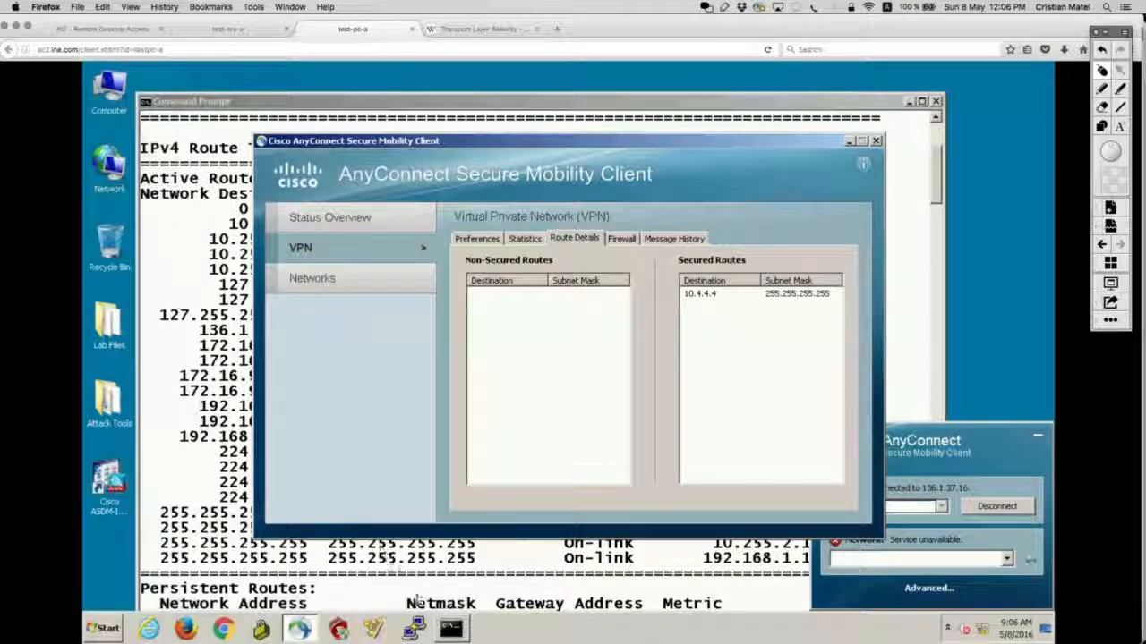
Step: Clear the test PC's command prompt and run telnet 10.4.4.4, then switch to the network diagram
click(451, 630)
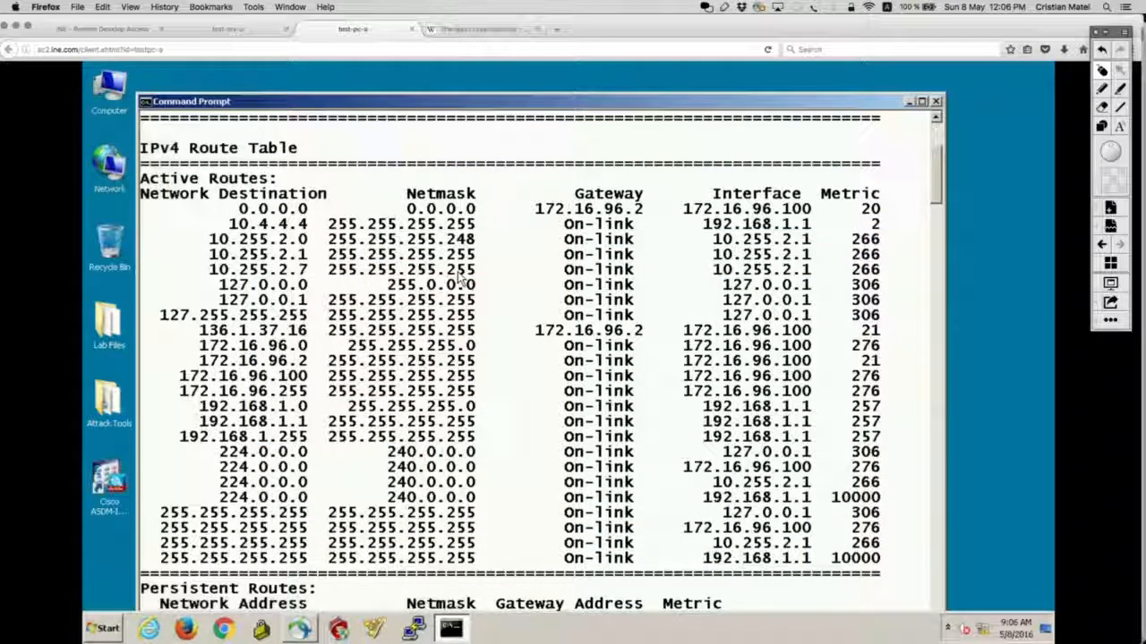
text(cls)
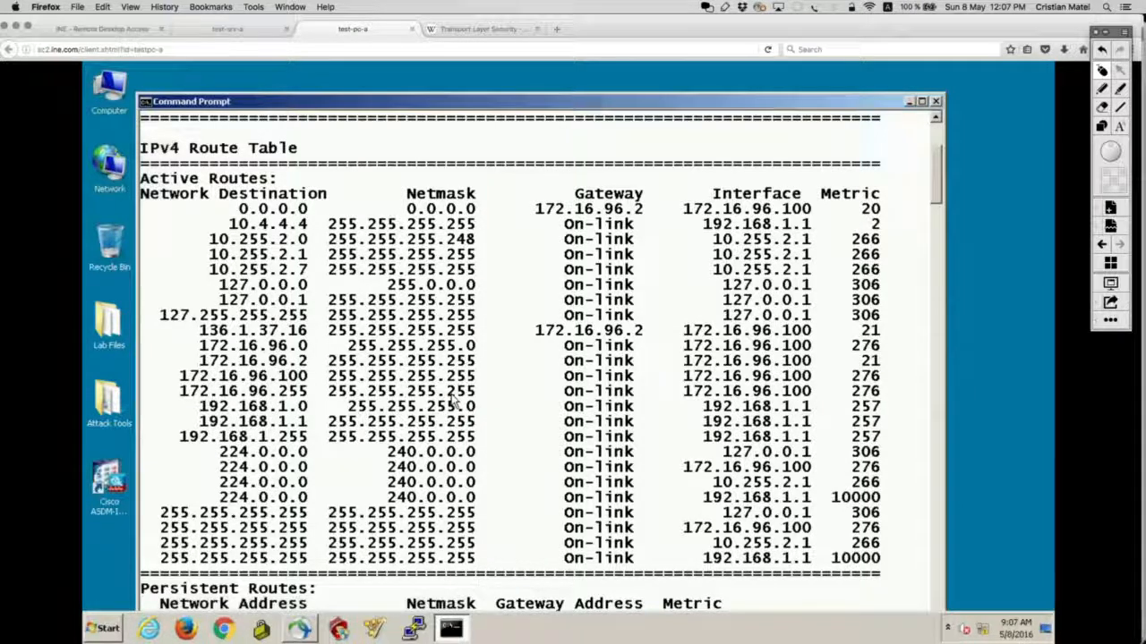
key(Return)
text(telnet 10.4.4.4)
key(Return)
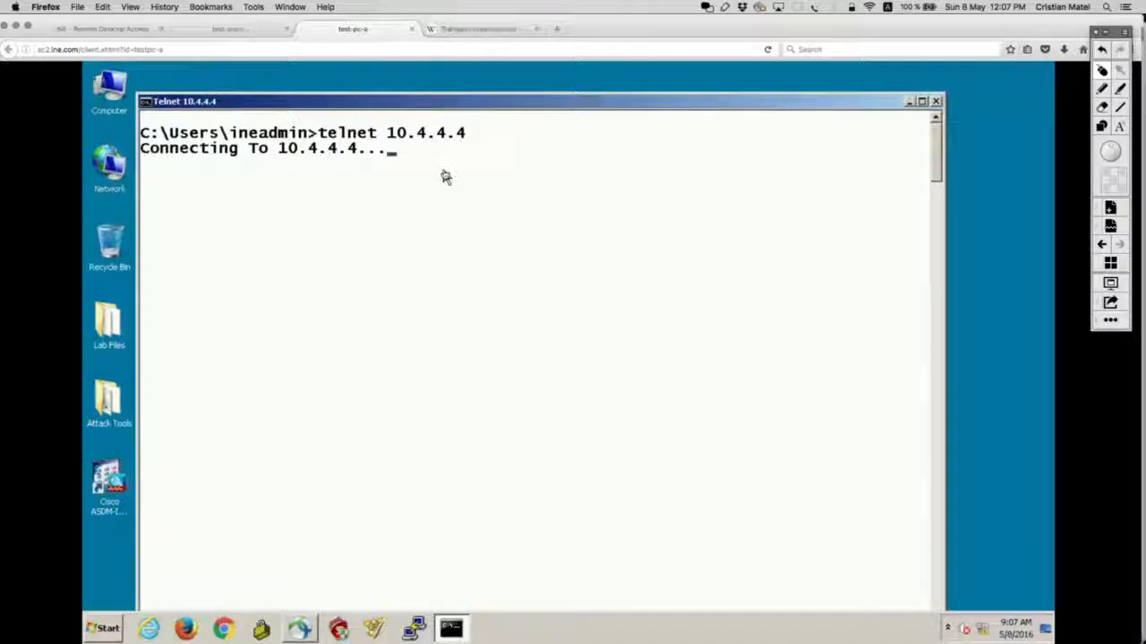
key(super+Tab)
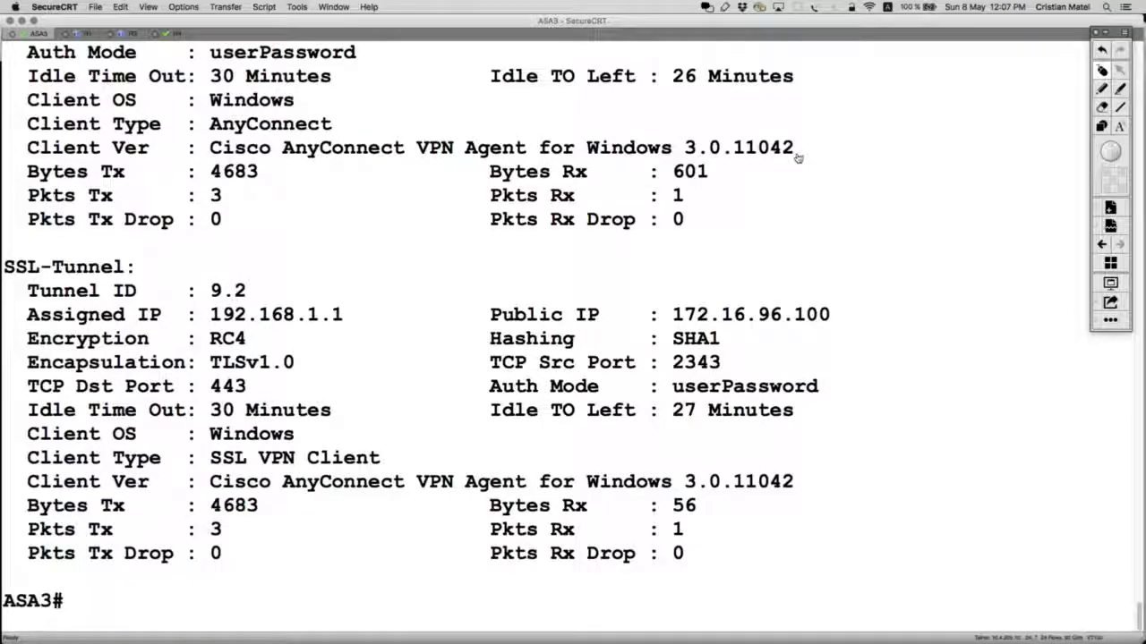
key(super+Tab)
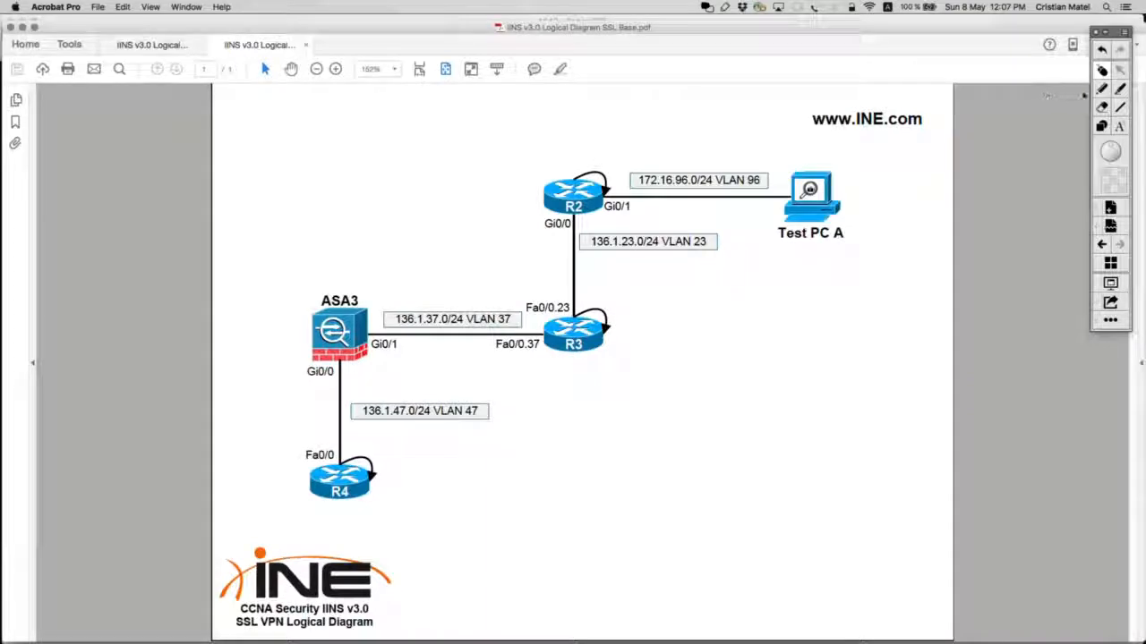
click(1102, 89)
click(1102, 128)
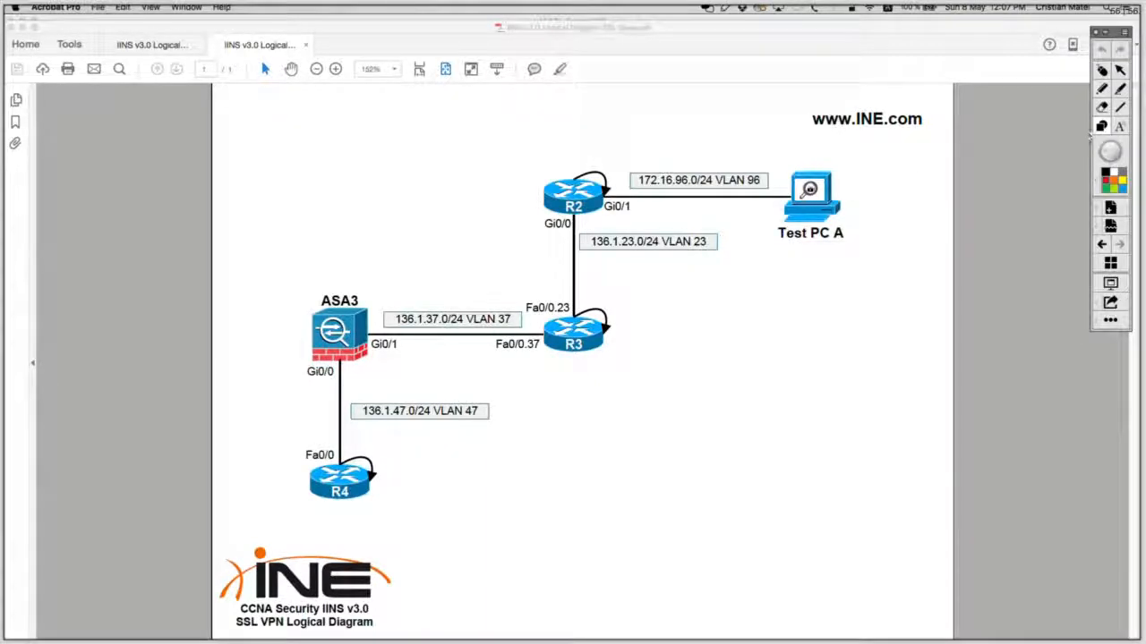
drag(741, 162, 884, 278)
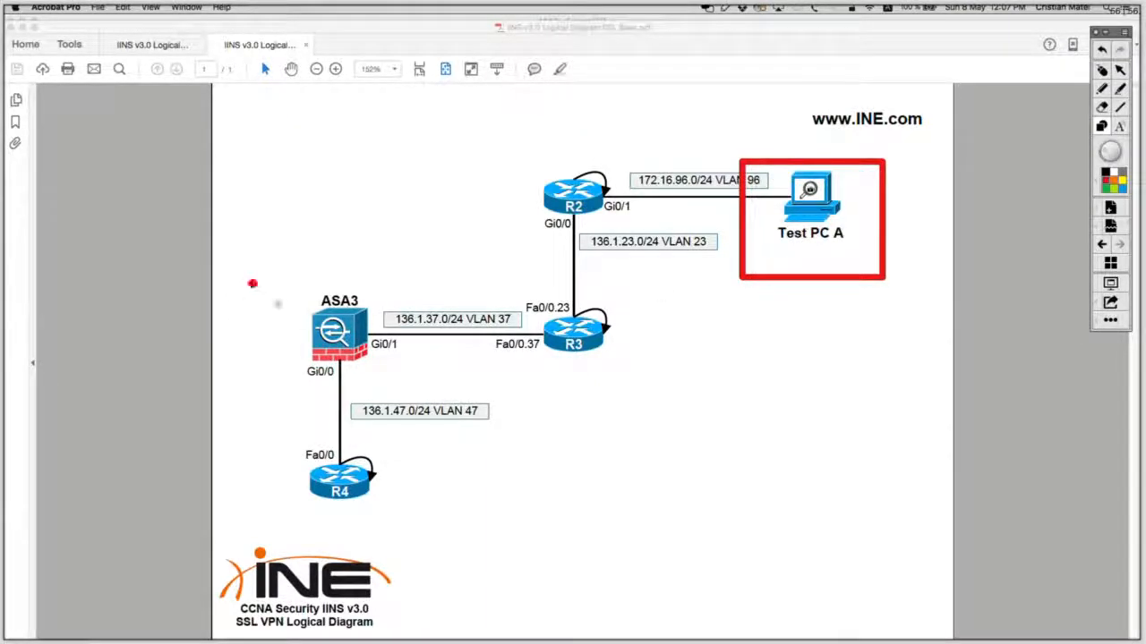
drag(250, 286, 391, 388)
click(1102, 90)
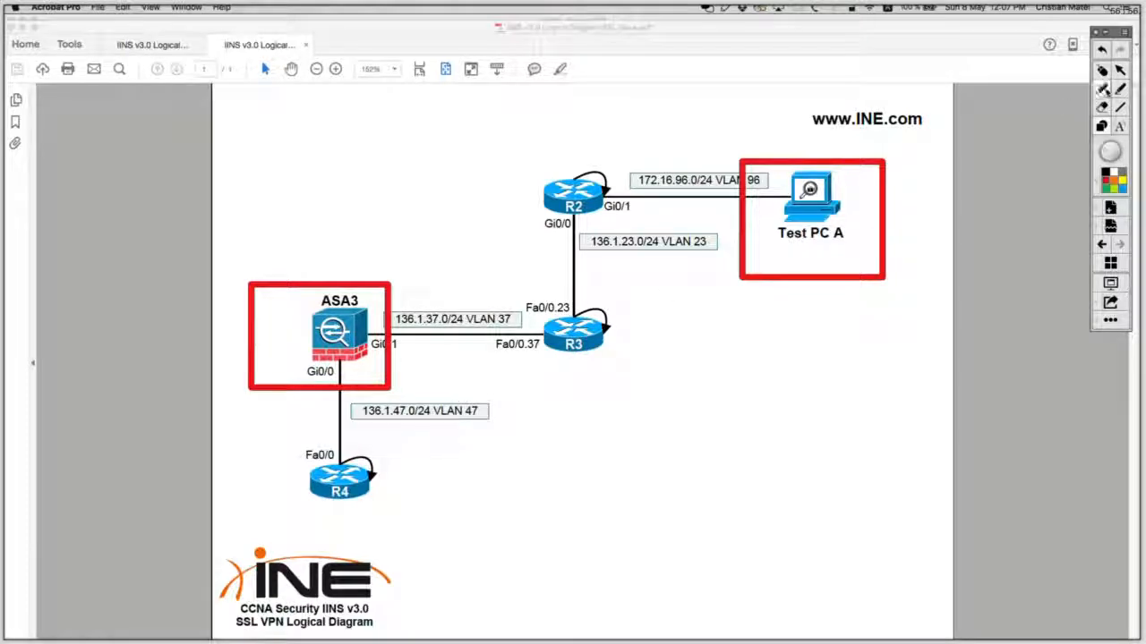
drag(408, 306, 721, 214)
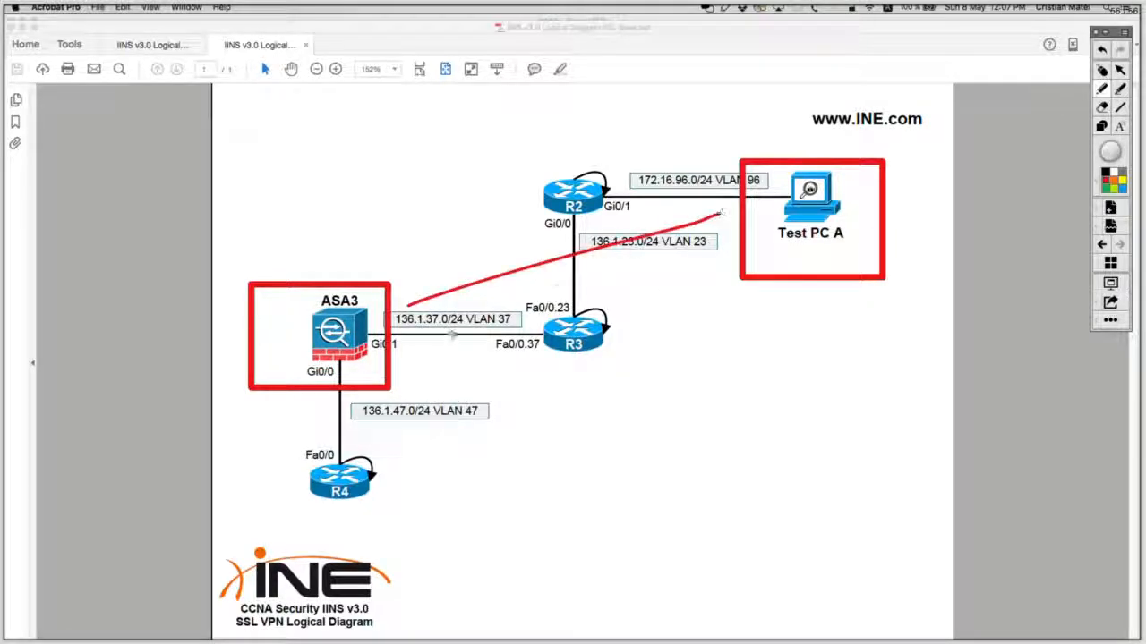
drag(430, 343, 709, 276)
drag(717, 203, 728, 272)
mouse_move(704, 196)
mouse_down()
mouse_move(732, 256)
mouse_move(718, 286)
mouse_up()
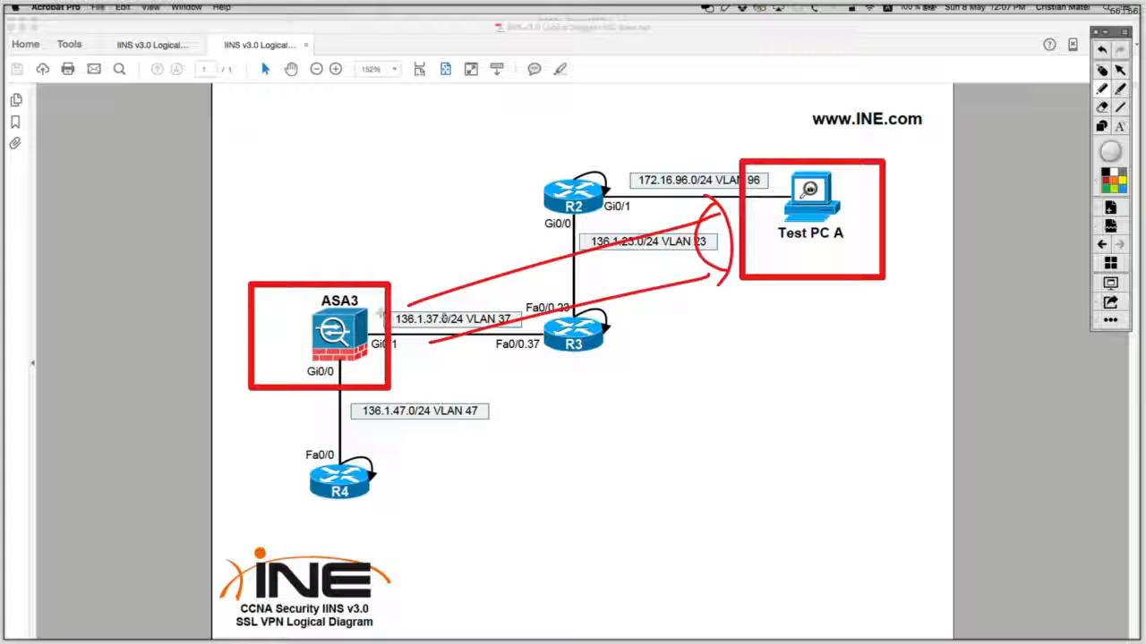
drag(380, 309, 461, 330)
drag(409, 286, 452, 340)
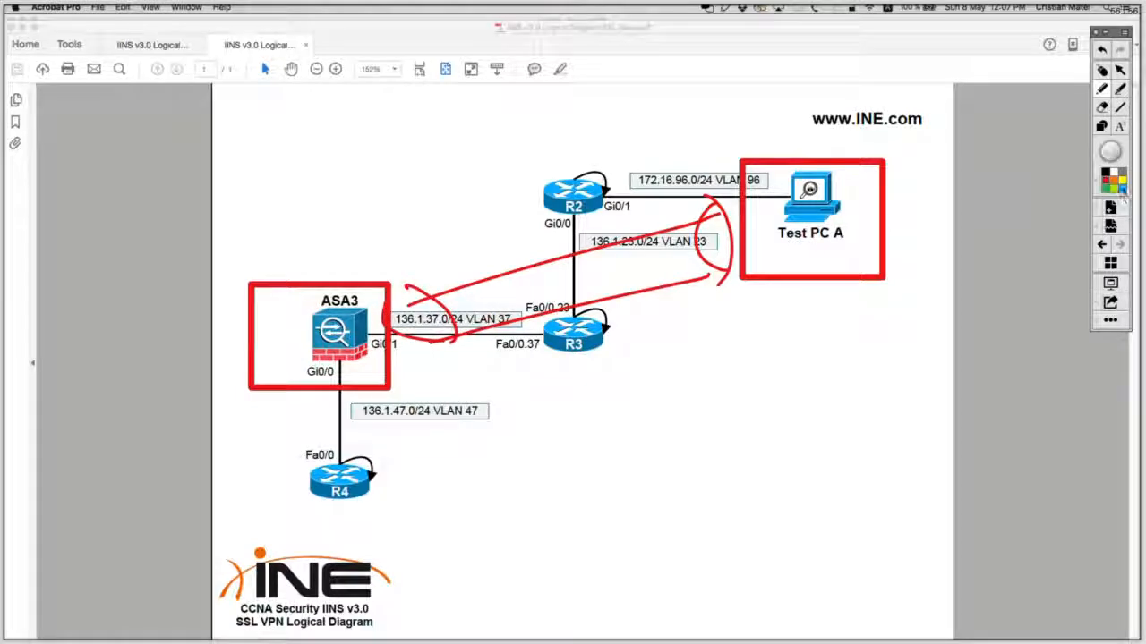
mouse_move(786, 128)
mouse_down()
mouse_move(747, 233)
mouse_move(501, 292)
mouse_move(330, 452)
mouse_move(309, 438)
mouse_move(354, 449)
mouse_up()
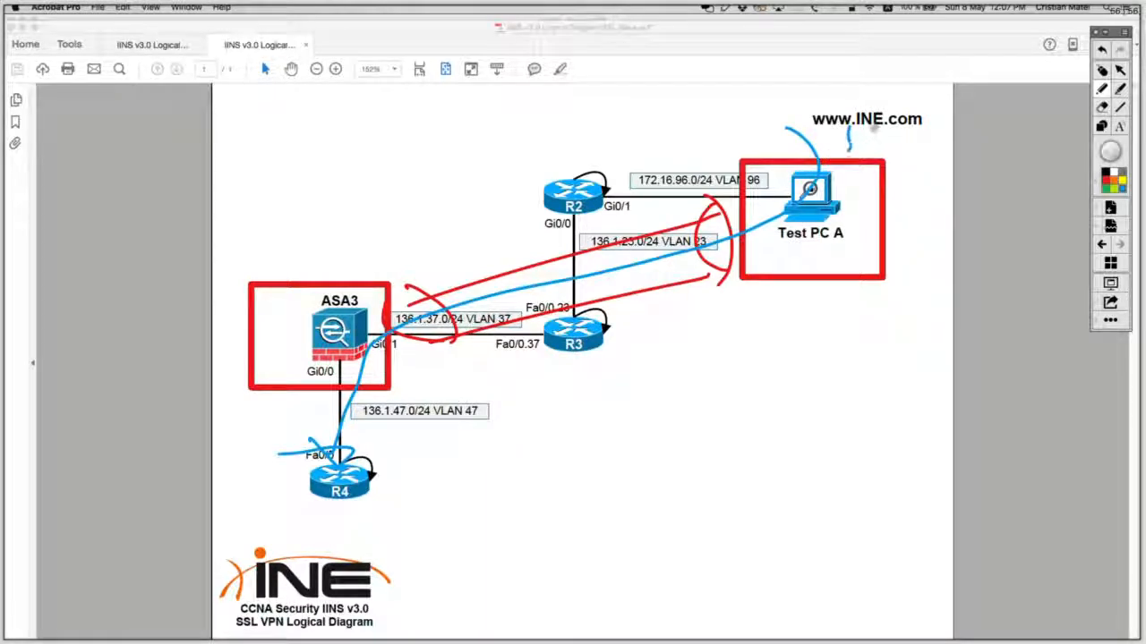
mouse_move(873, 130)
mouse_down()
mouse_move(884, 136)
mouse_move(866, 153)
mouse_up()
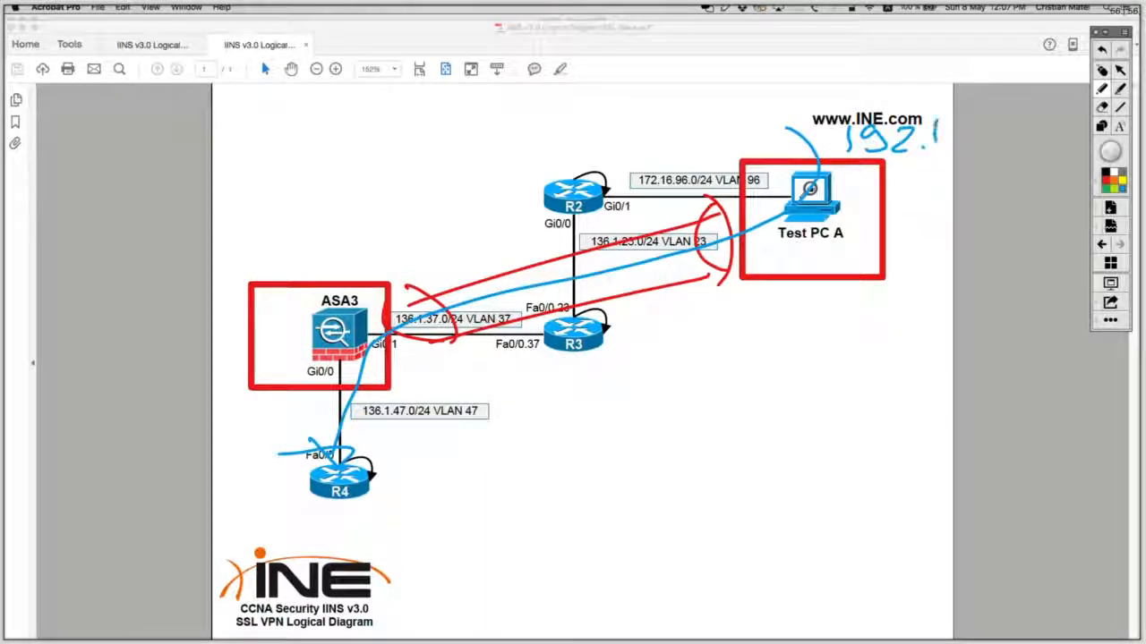
mouse_move(957, 125)
mouse_down()
mouse_move(950, 149)
mouse_move(1036, 148)
mouse_up()
drag(841, 181, 1066, 165)
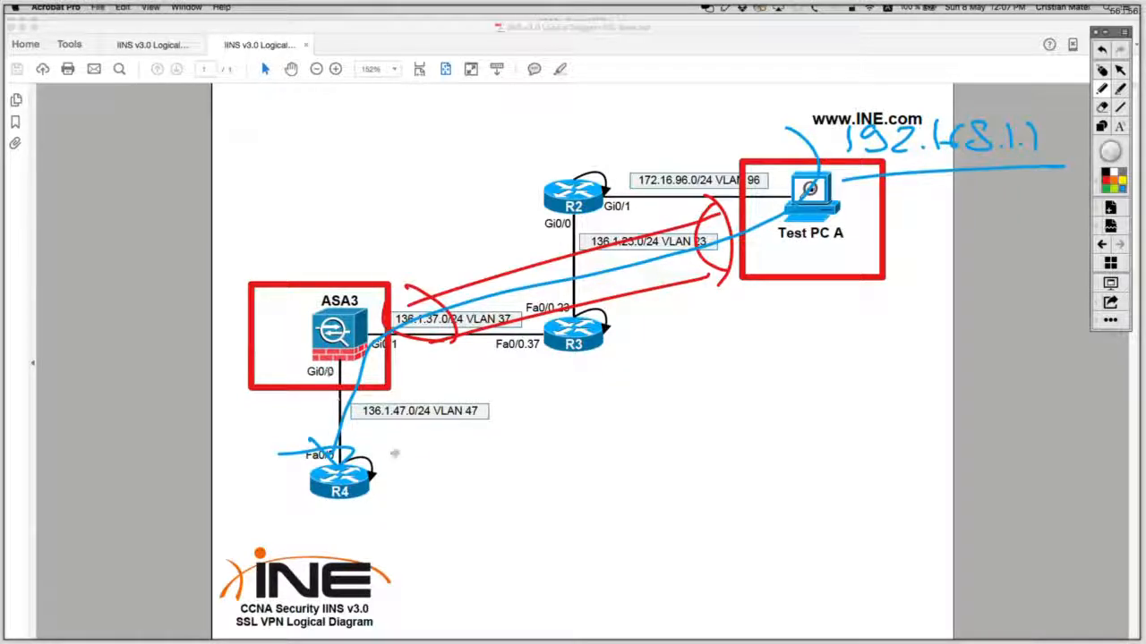
mouse_move(394, 452)
mouse_down()
mouse_move(261, 470)
mouse_move(399, 443)
mouse_up()
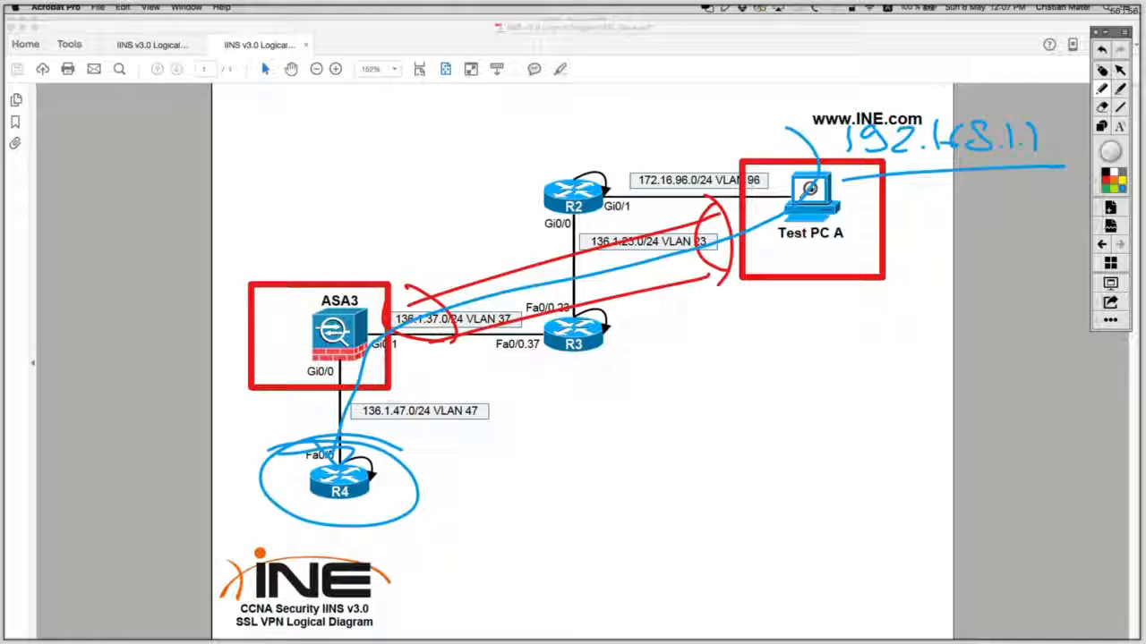
click(1102, 71)
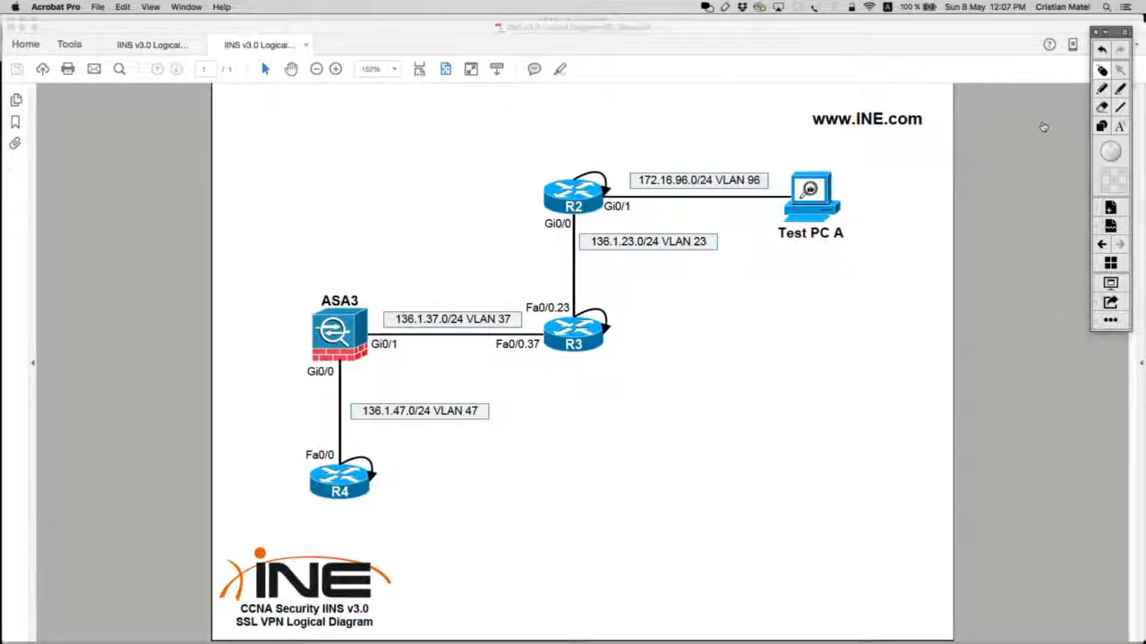
key(super+Tab)
Step: Run show route on ASA3 and mark the static route to 192.168.1.1 via 136.1.37.3
text(sho)
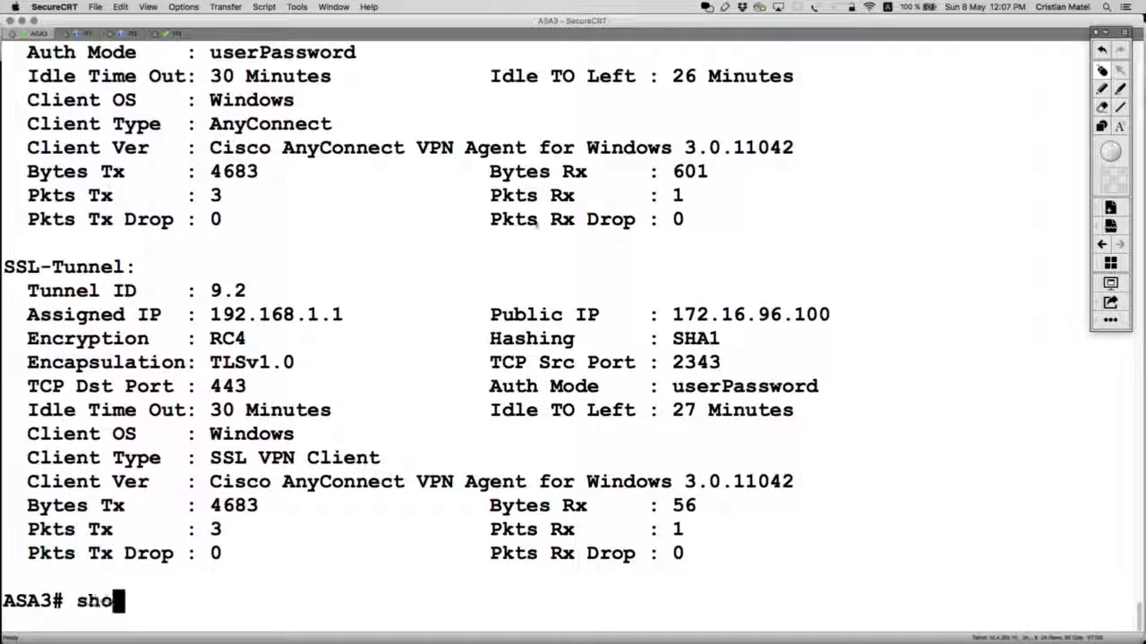
text(w rou)
key(Tab)
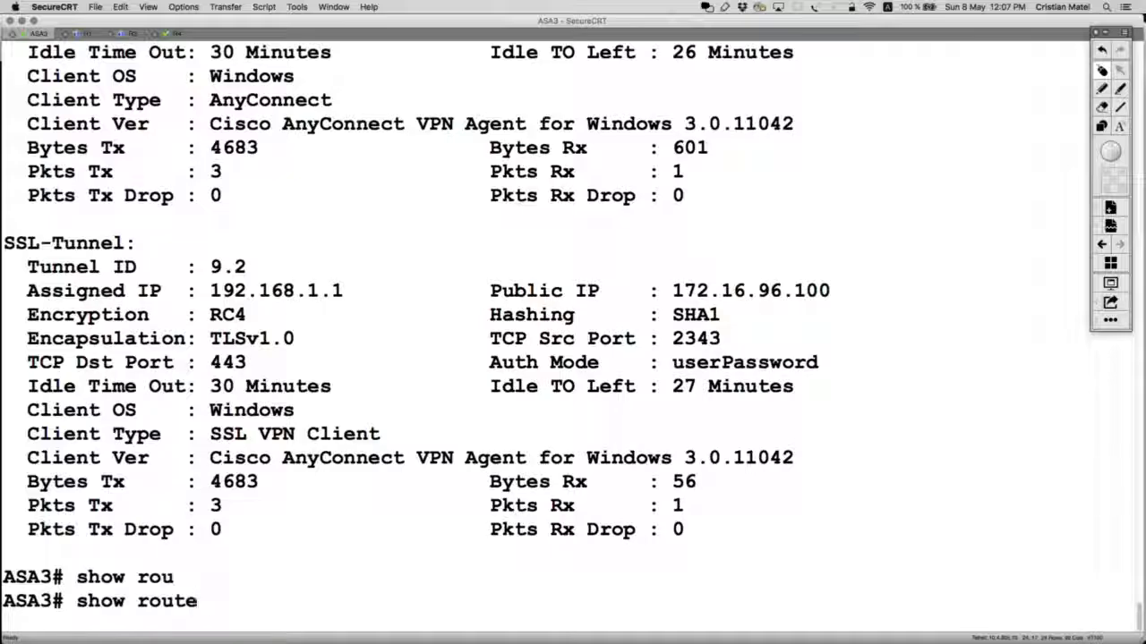
key(Return)
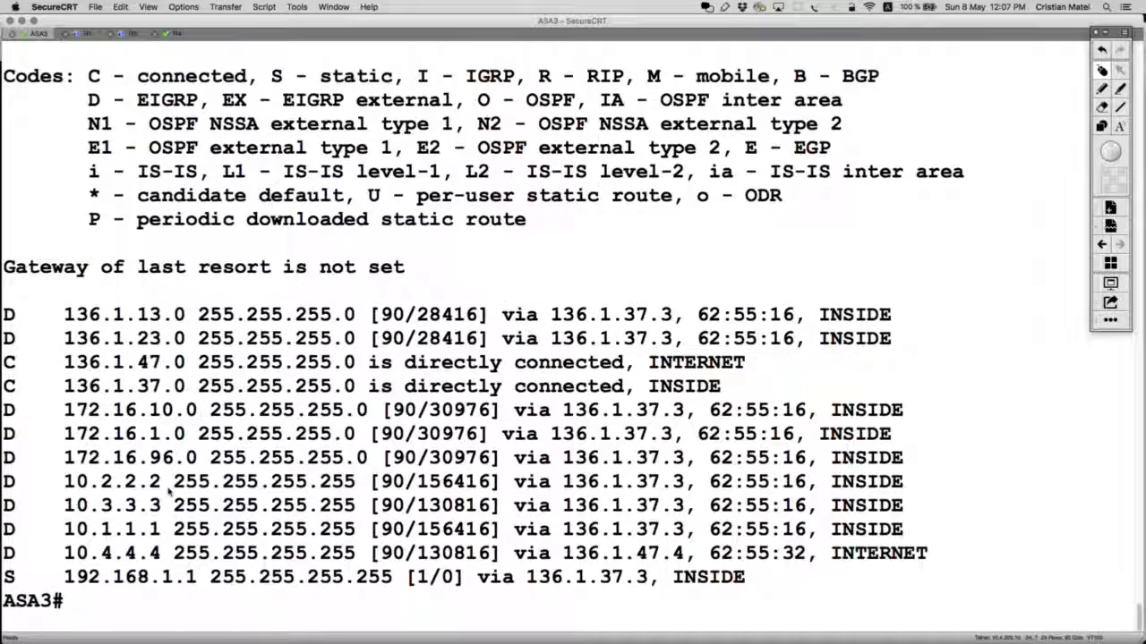
drag(3, 579, 1, 472)
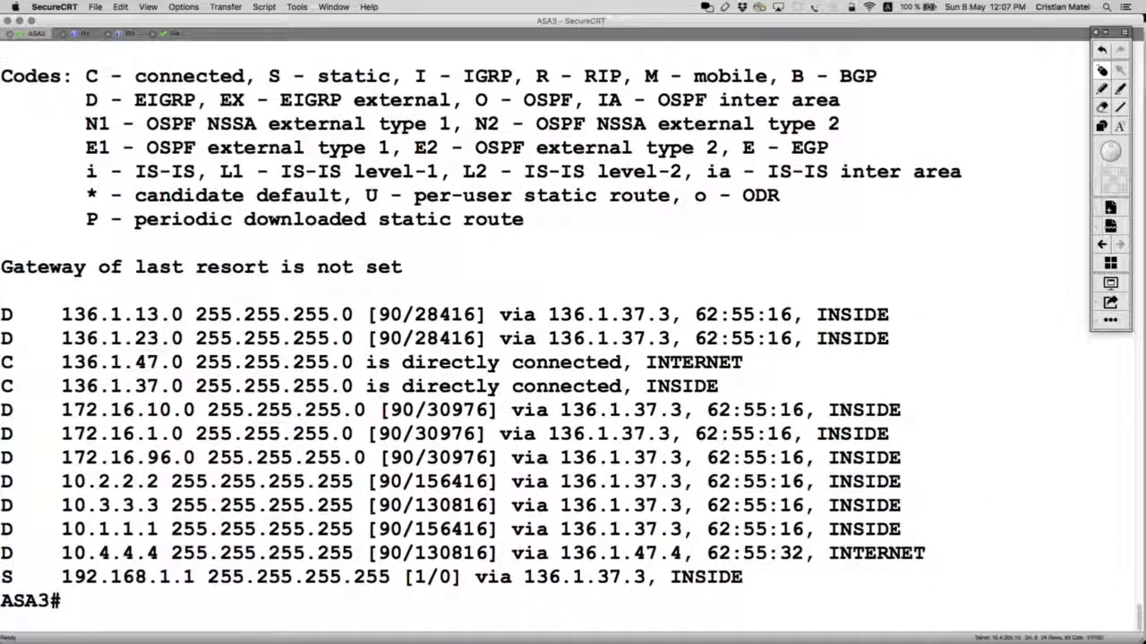
drag(5, 577, 786, 589)
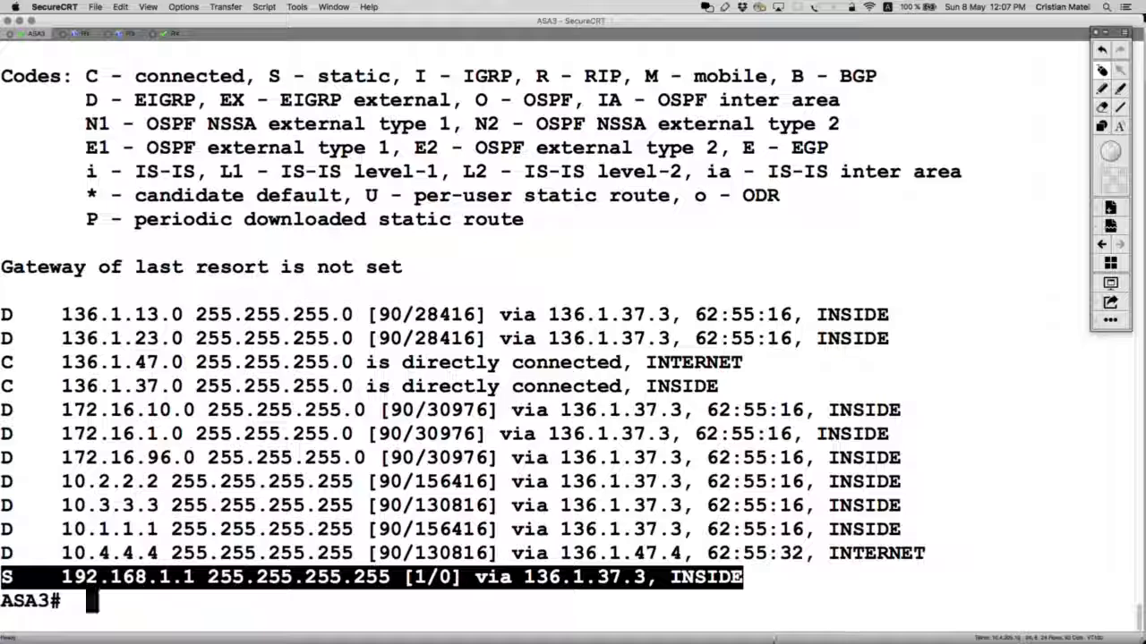
Step: Open and close Document Connection, then shrink the ASA3 terminal to reveal the diagram
mouse_move(777, 641)
click(796, 607)
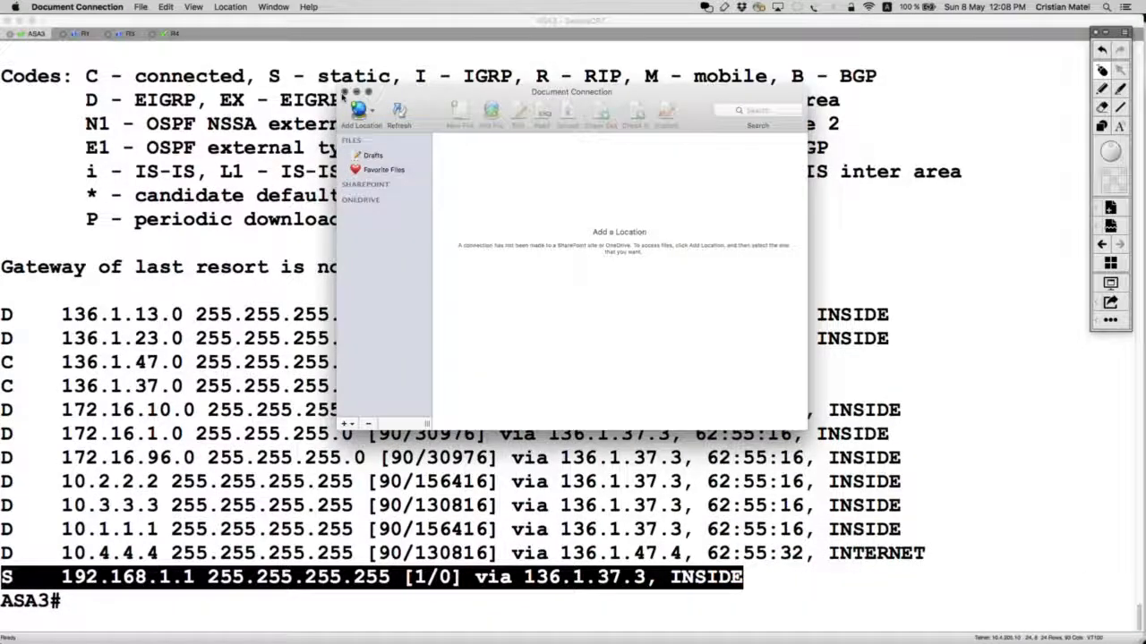
click(344, 93)
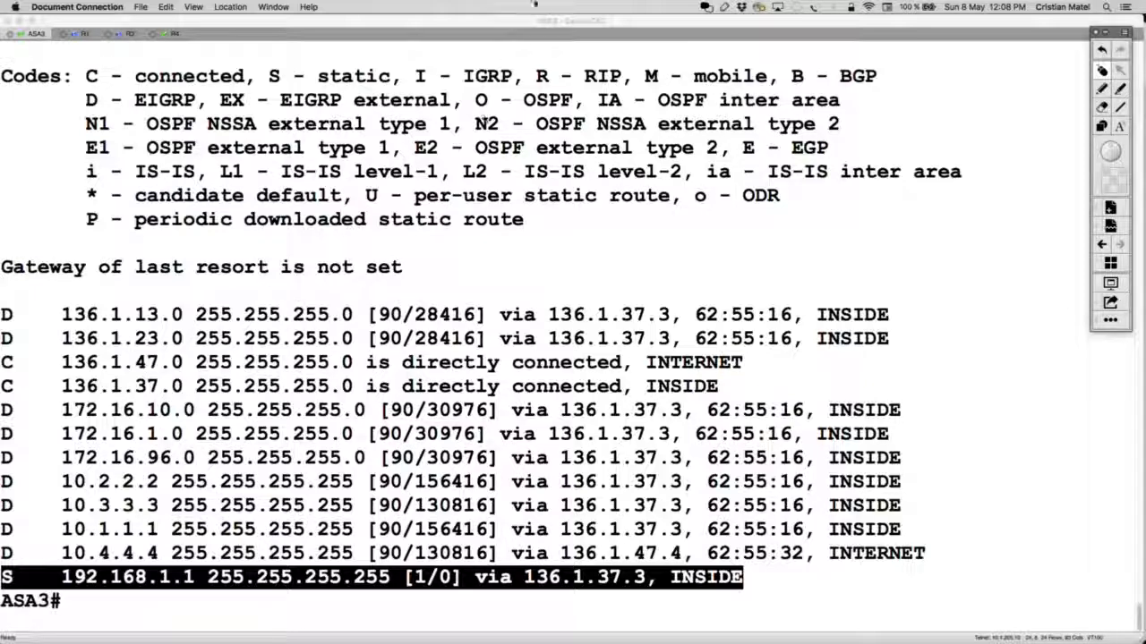
click(538, 20)
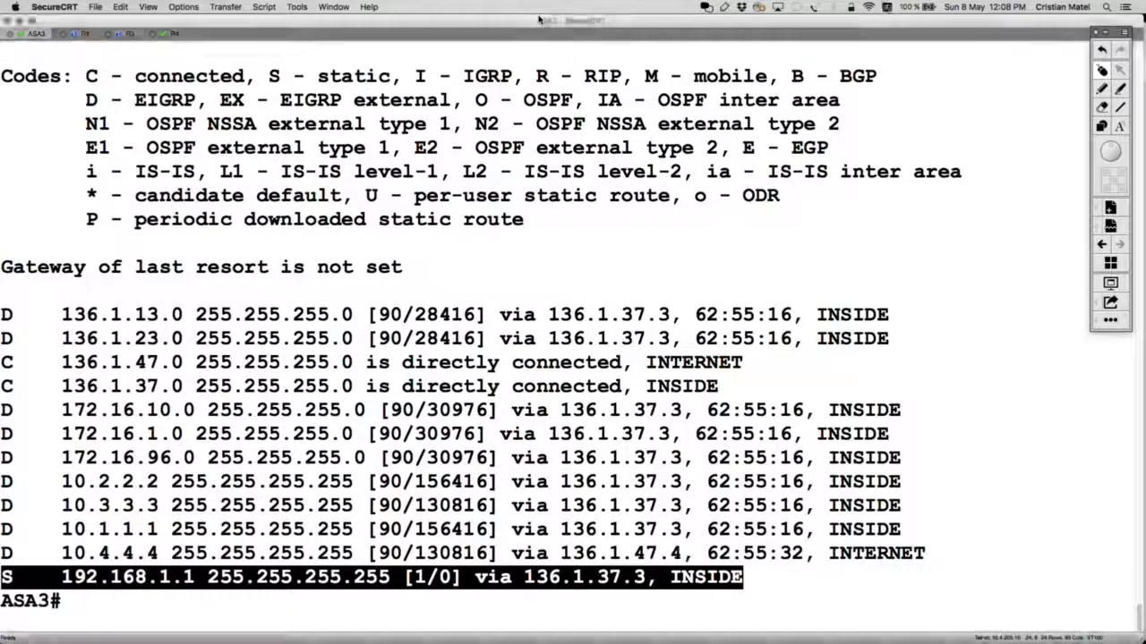
drag(545, 15, 573, 21)
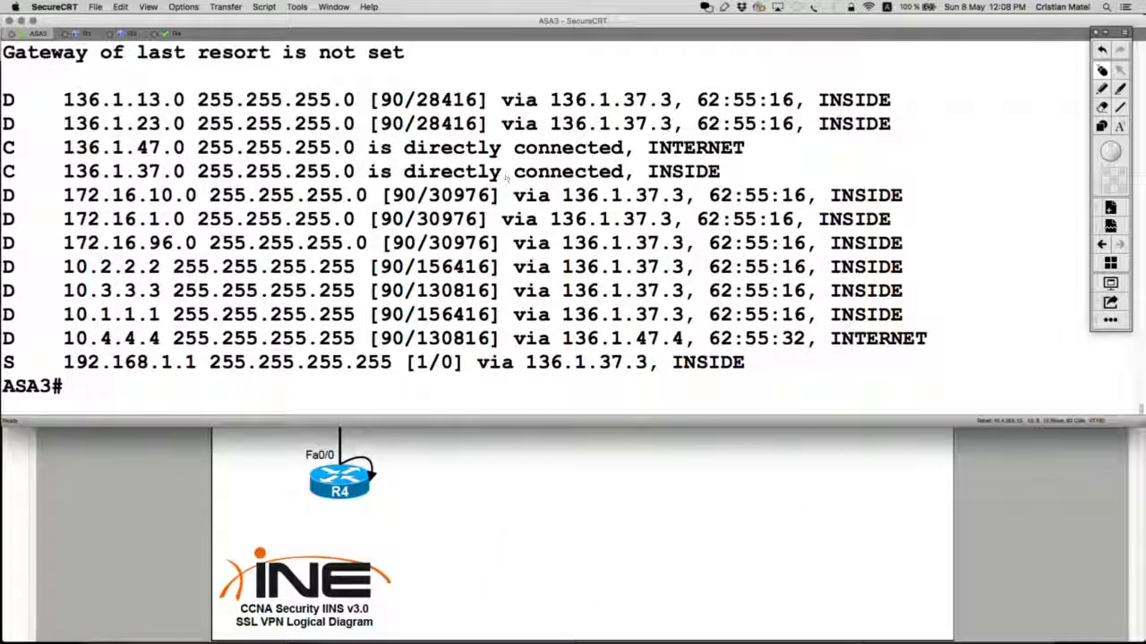
Step: Show ASA3's running EIGRP 50 router configuration and enter configuration mode with conf t
text(show run r)
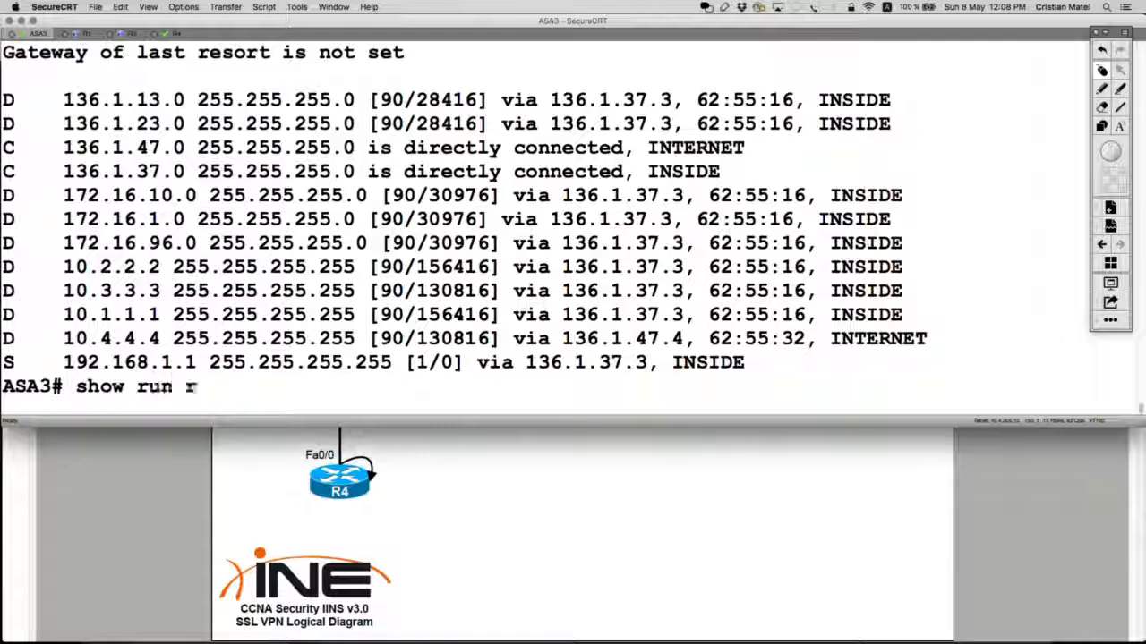
text(outer)
key(Return)
text(conf t)
key(Return)
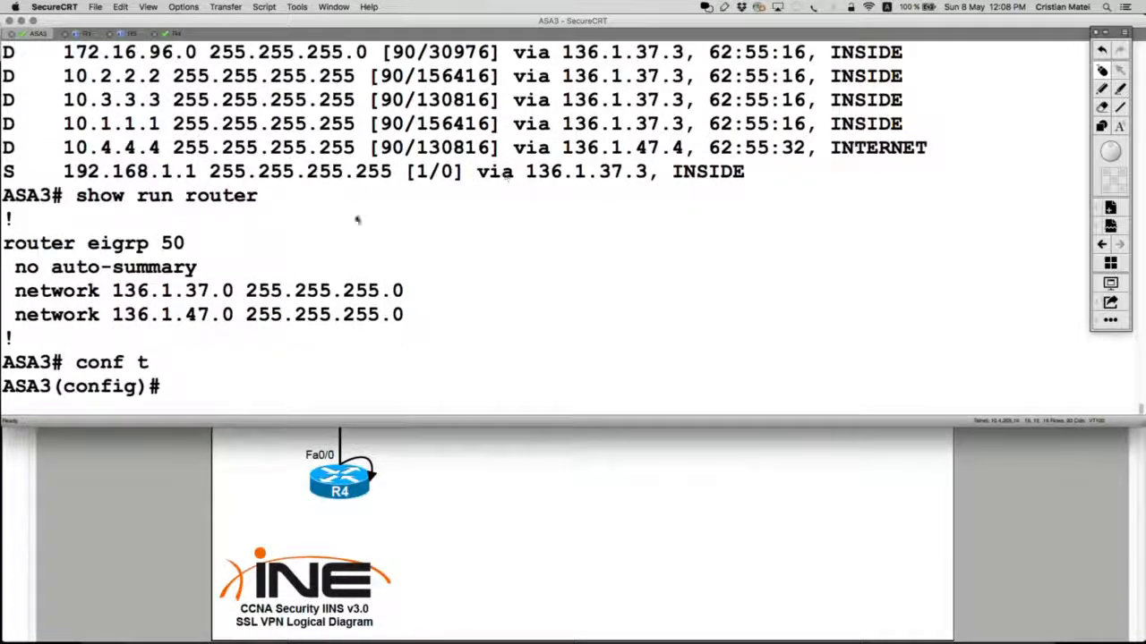
Step: Run show ip route 192.168.1.1 on R4 to confirm no route, then return to ASA3
click(172, 34)
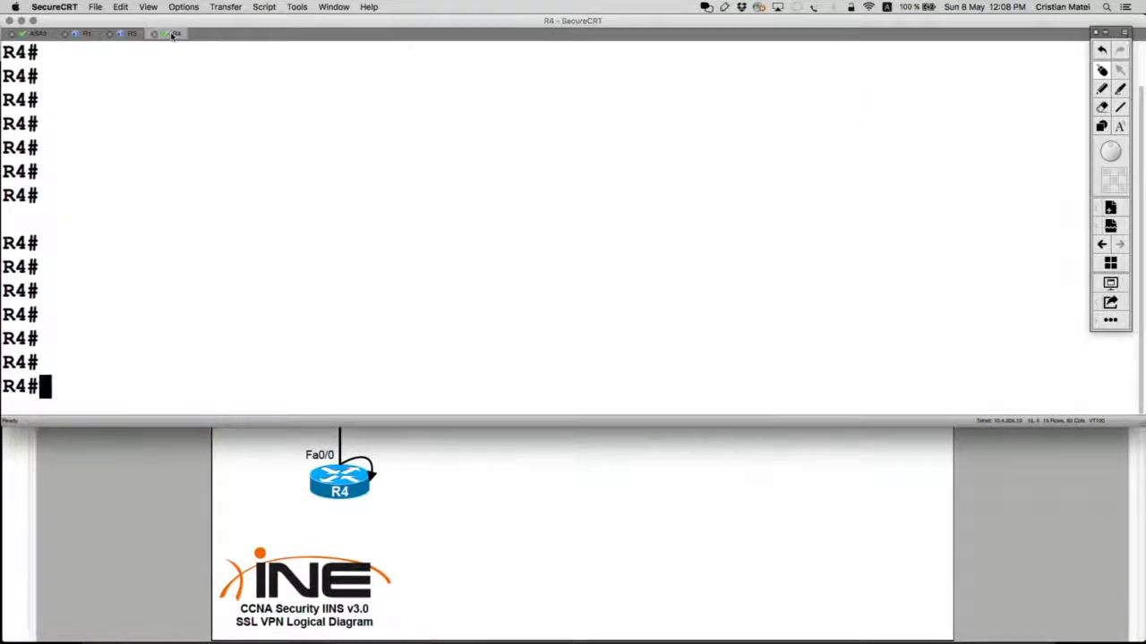
key(Return)
key(Return)
key(Return)
text(show ip ru)
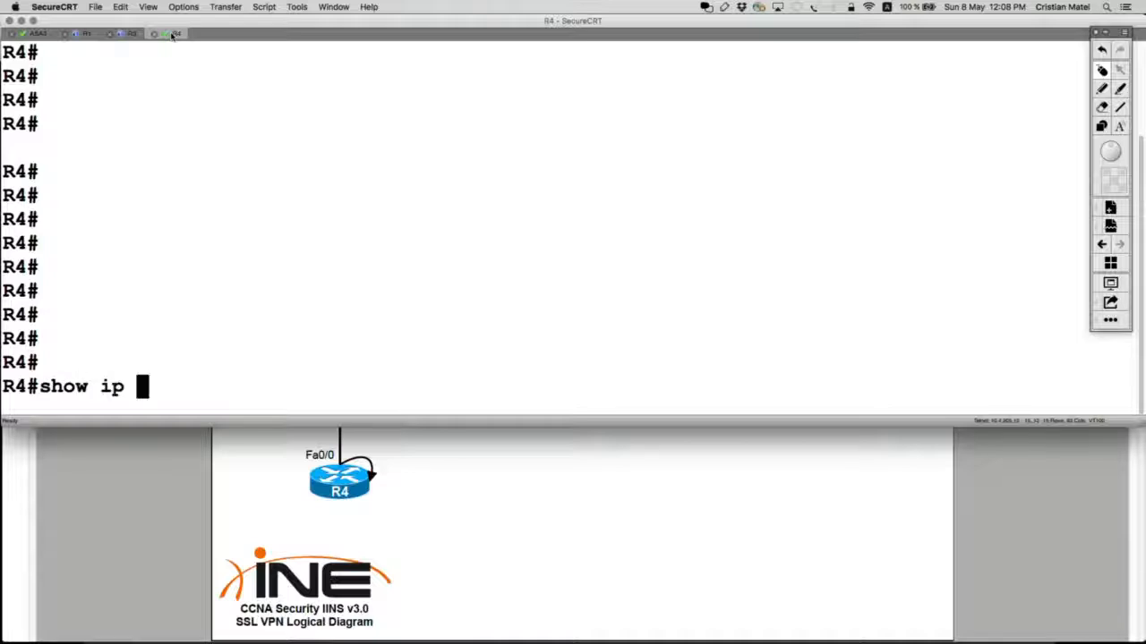
key(Tab)
key(BackSpace)
text(o)
key(Tab)
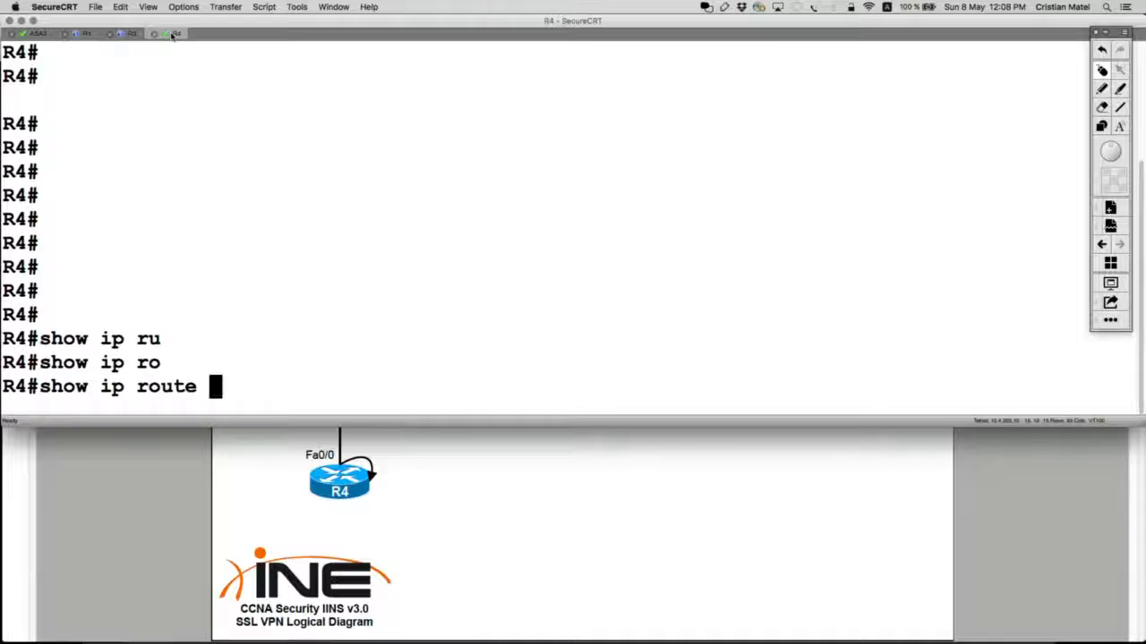
text(192.168.1.1)
key(Return)
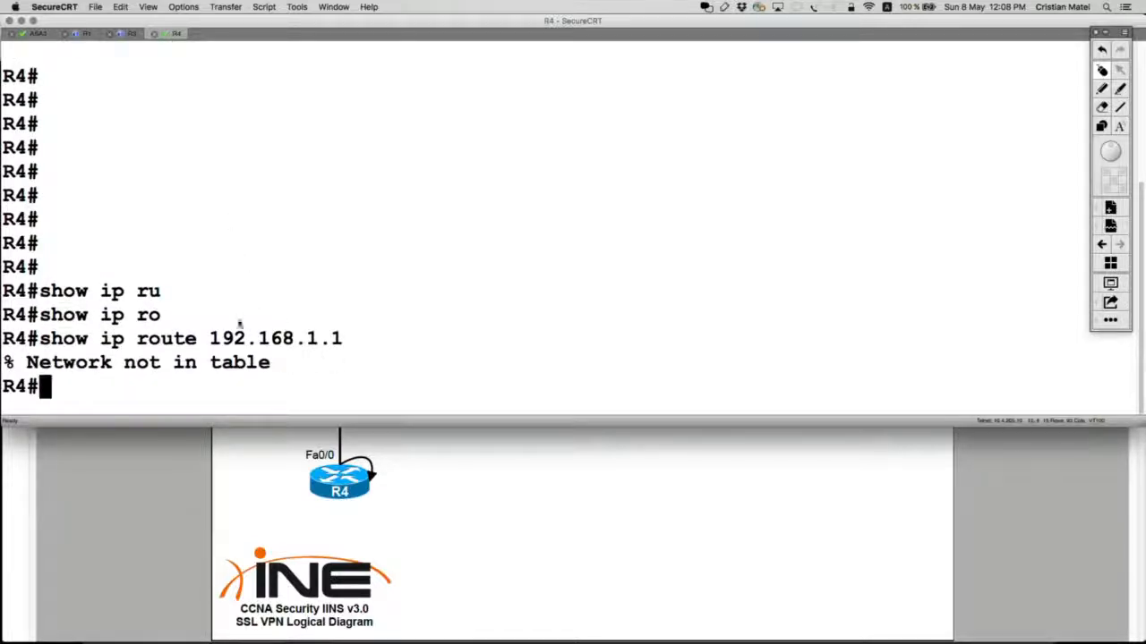
click(39, 34)
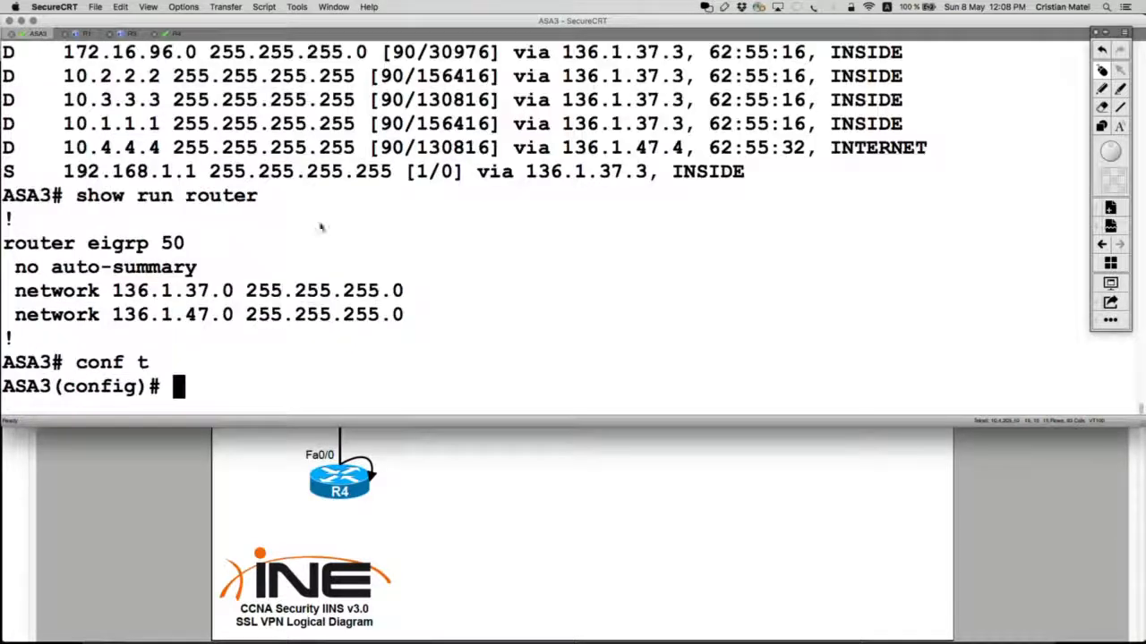
Step: Add 'redistribute static' under ASA3's 'router eigrp 50' configuration
drag(4, 243, 220, 243)
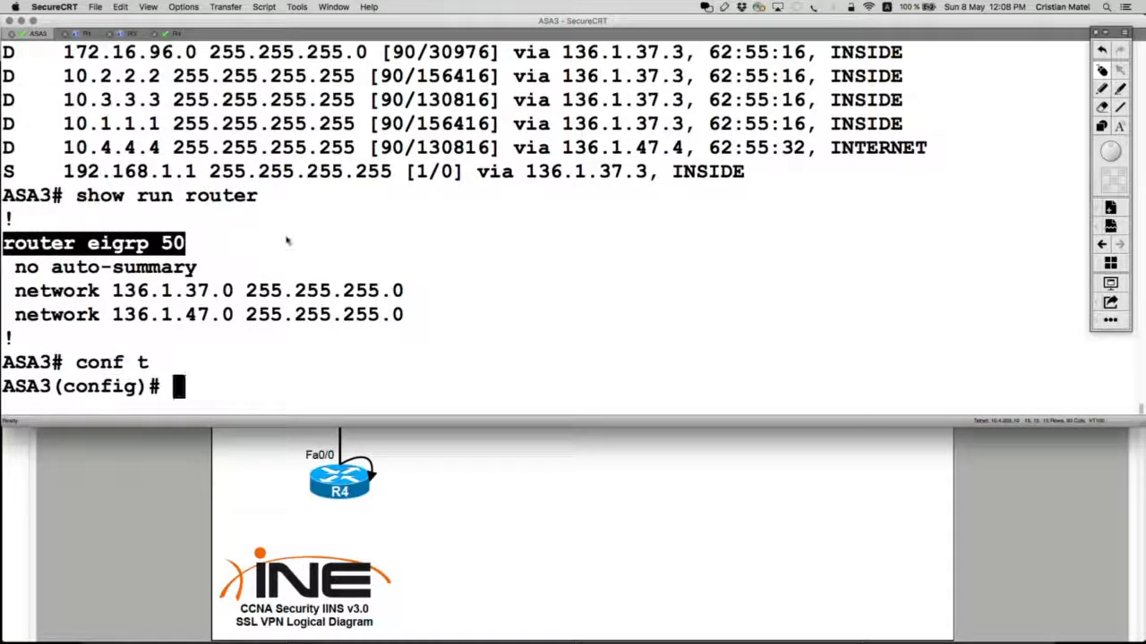
text(router eigrp 50)
key(Return)
text(red)
key(Tab)
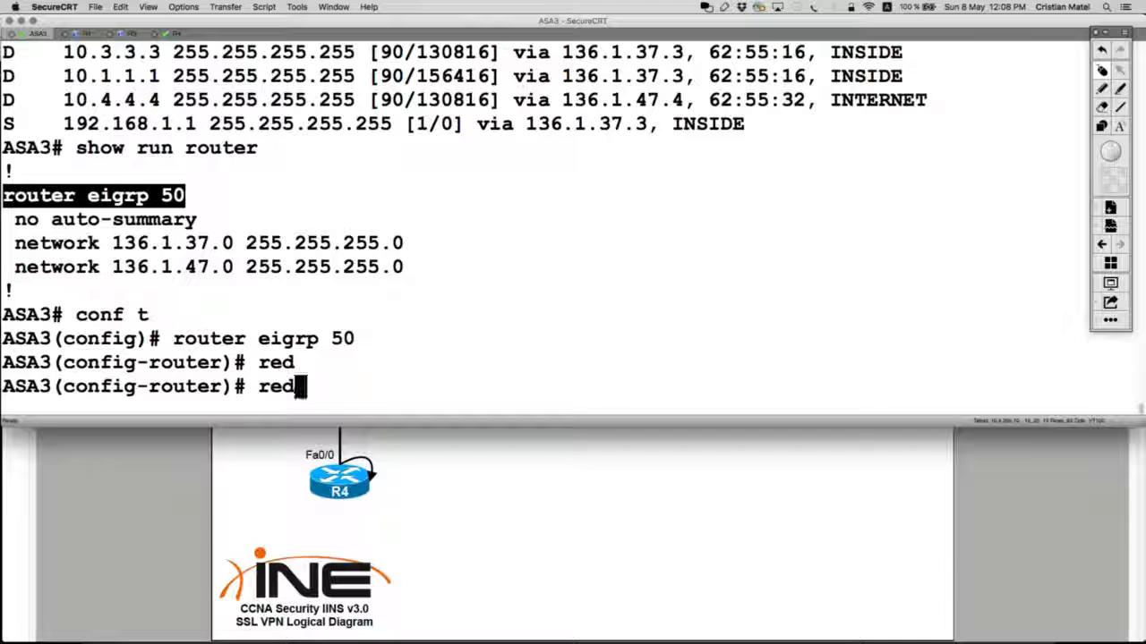
text(i)
key(Tab)
text(st)
key(Tab)
key(Return)
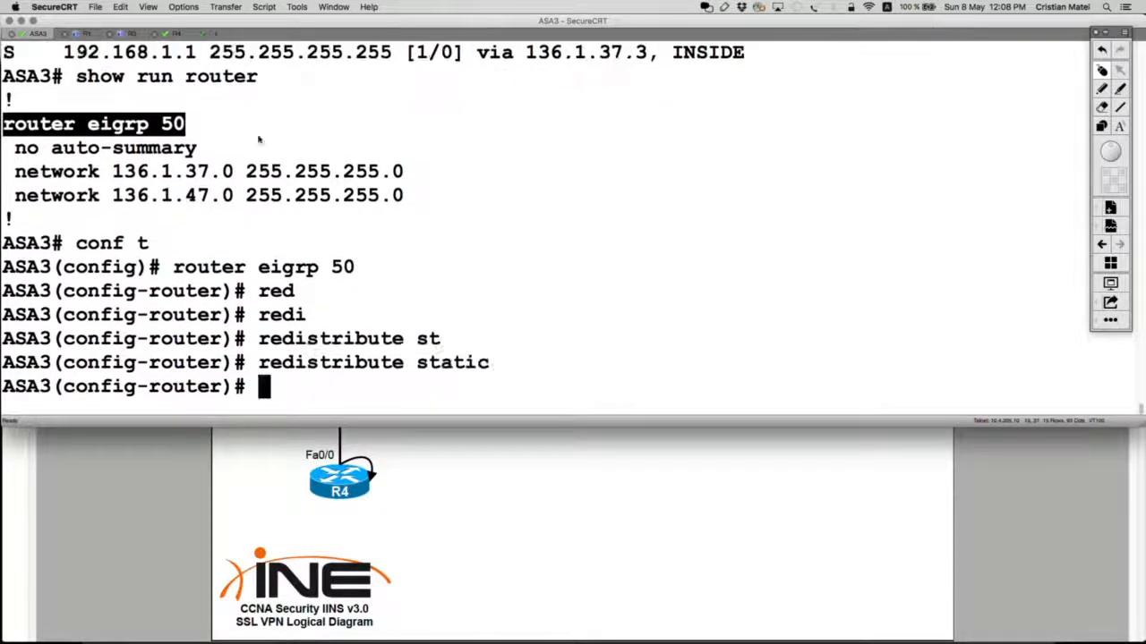
Step: On R4, recheck 'show ip route 192.168.1.1', confirming the external EIGRP route via 136.1.47.16
click(173, 38)
key(Up)
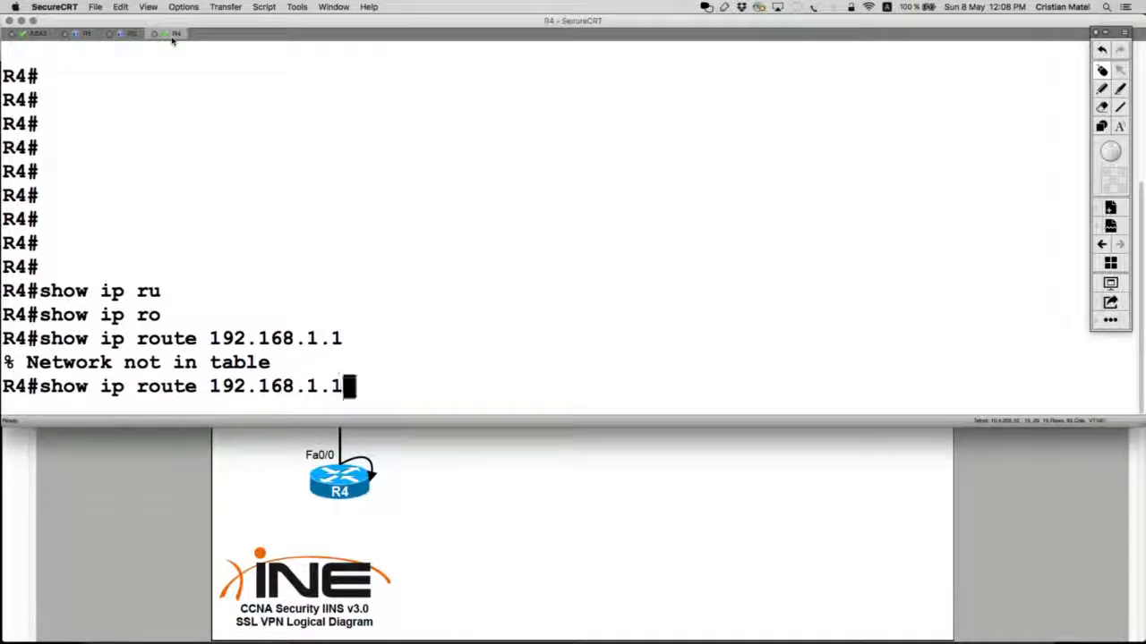
key(Return)
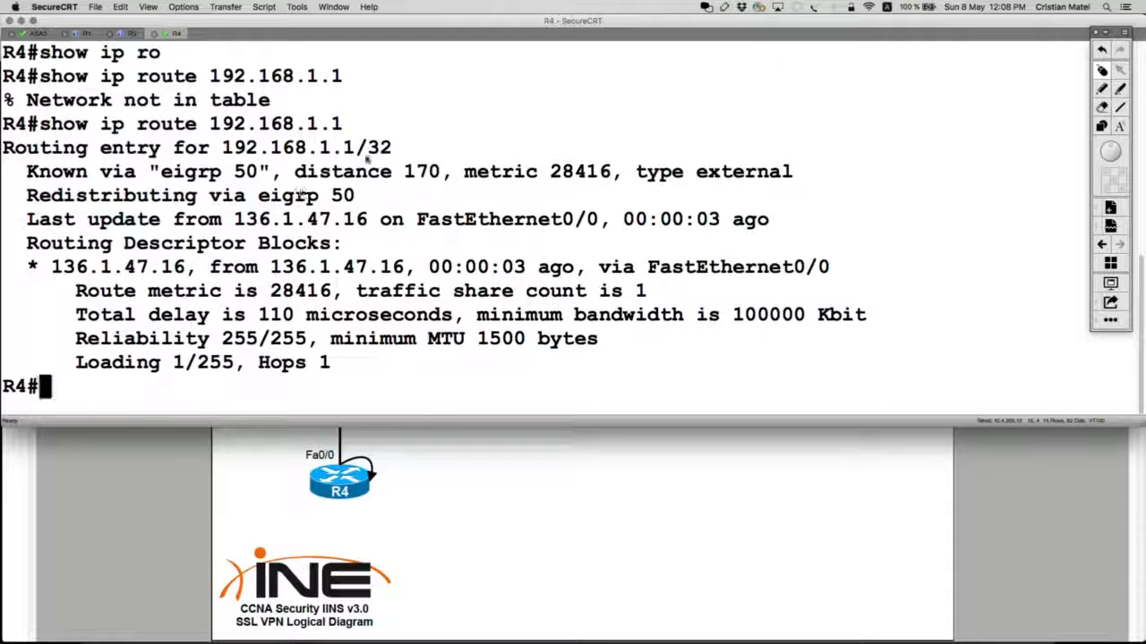
drag(392, 148, 3, 123)
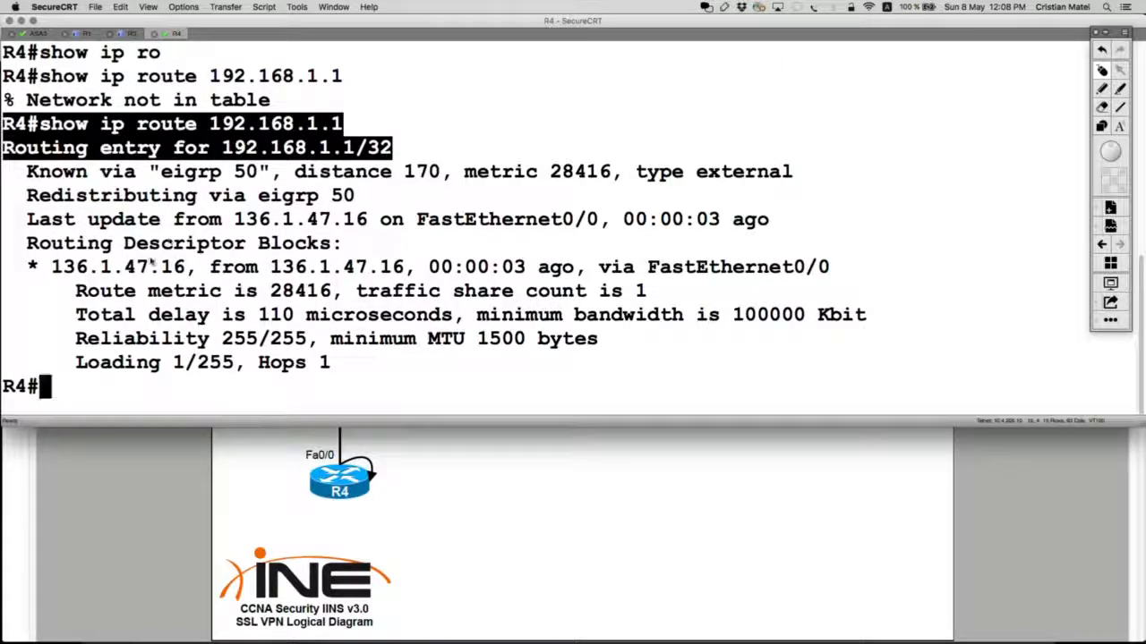
drag(27, 267, 187, 266)
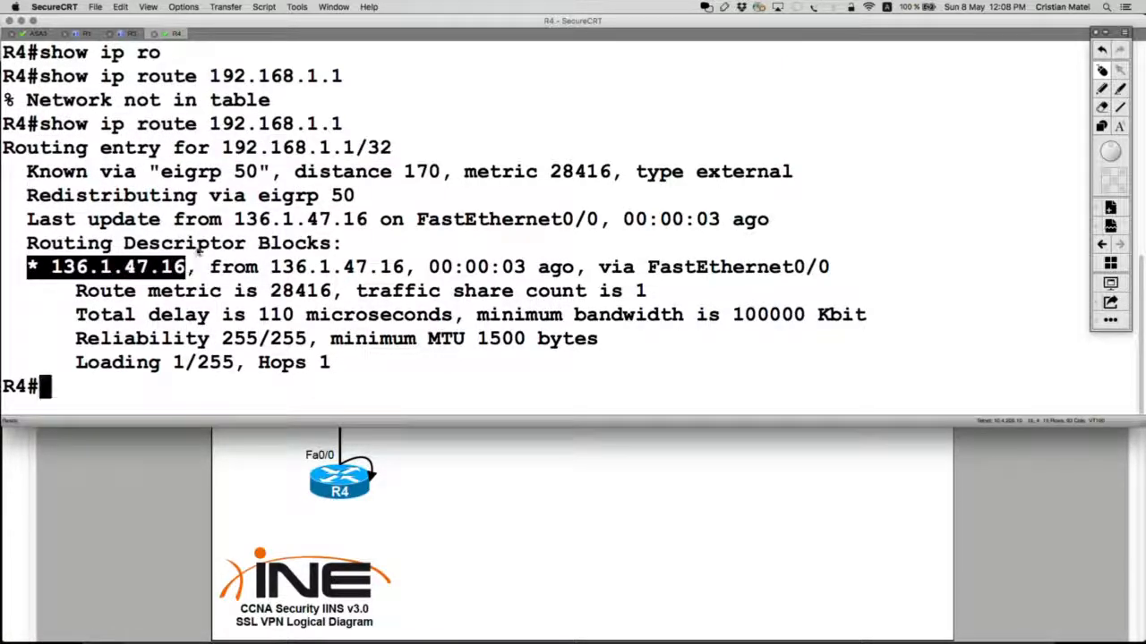
key(super+Tab)
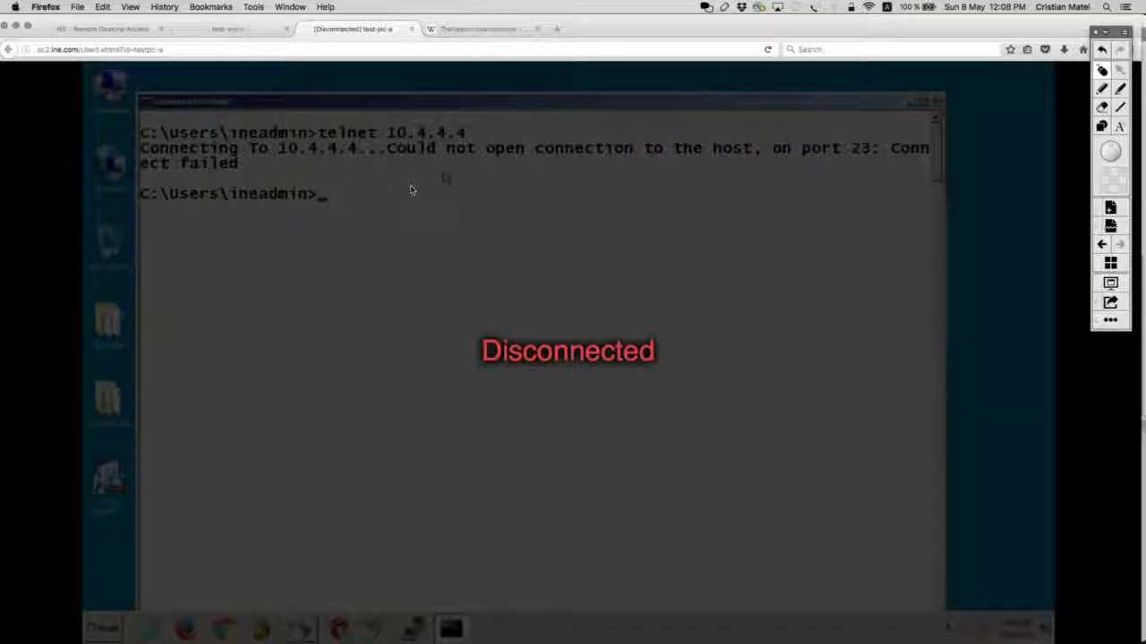
Step: Reload the test-pc-a remote desktop and telnet to R4 at 10.4.4.4
click(354, 51)
click(355, 50)
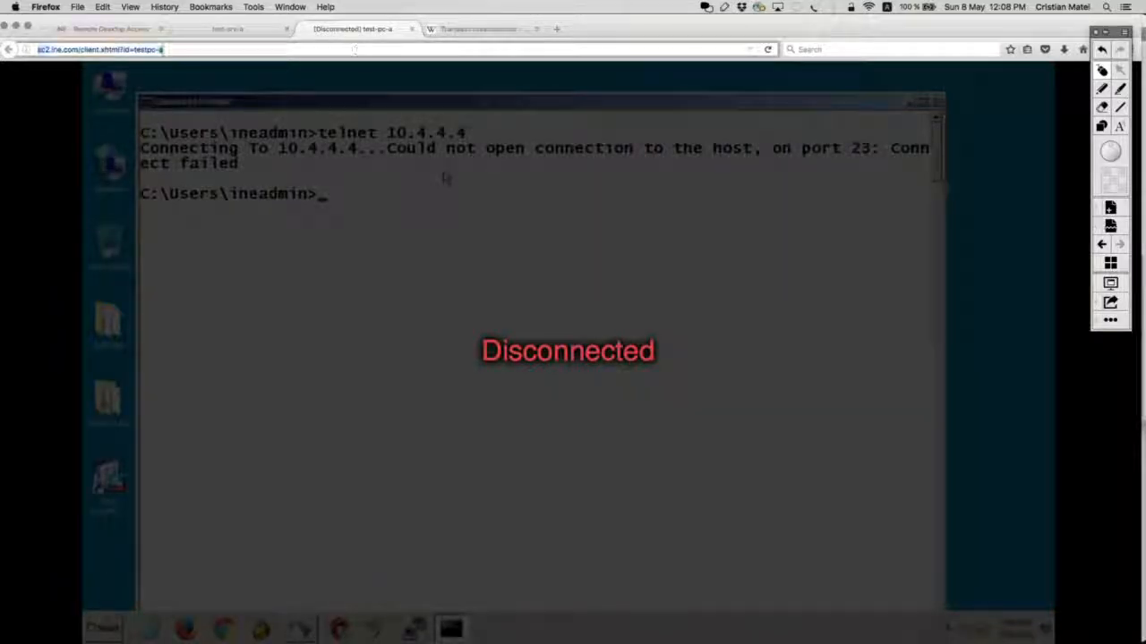
key(Return)
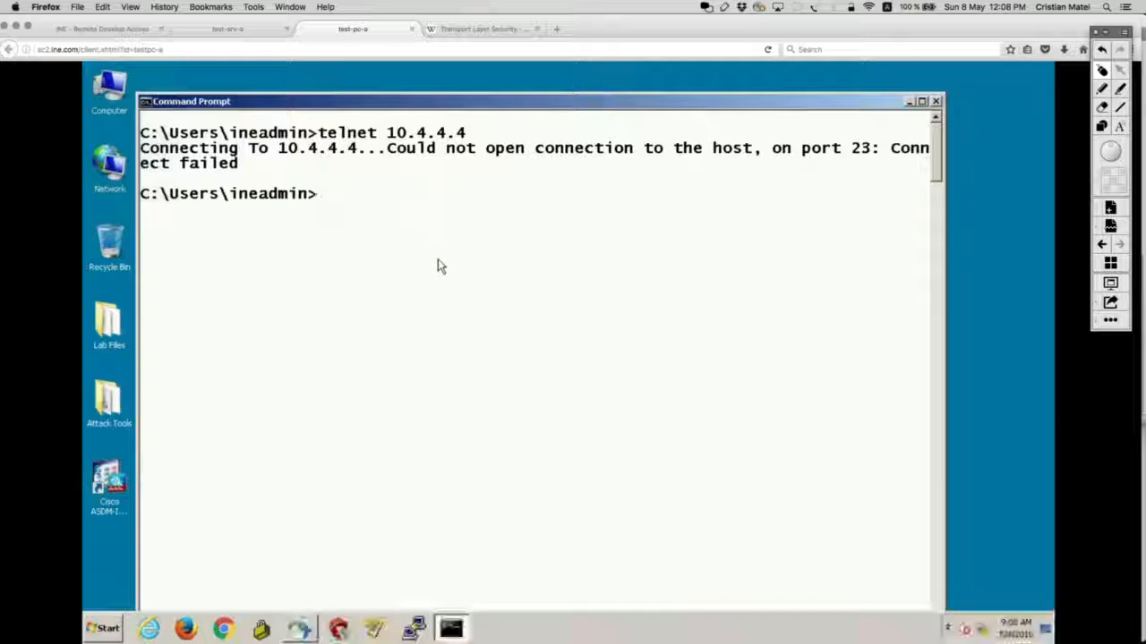
key(Return)
key(Return)
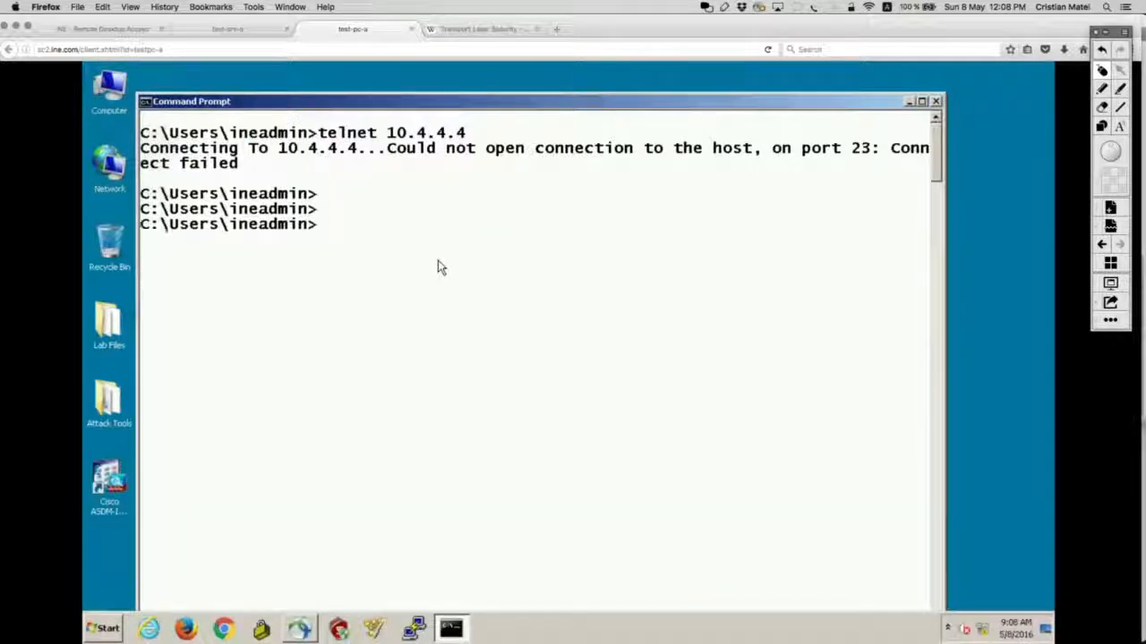
key(Up)
key(Return)
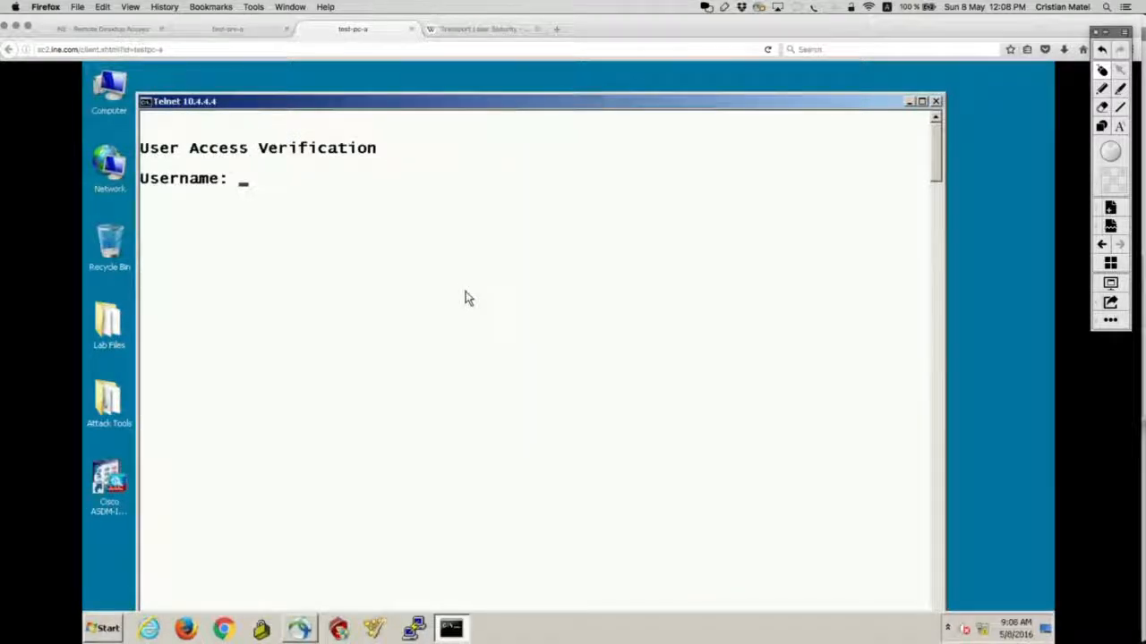
Step: Log in to R4 with the username and password, then run 'who' to confirm the session from 192.168.1.1
text(cisco)
key(Return)
text(cisco)
key(Return)
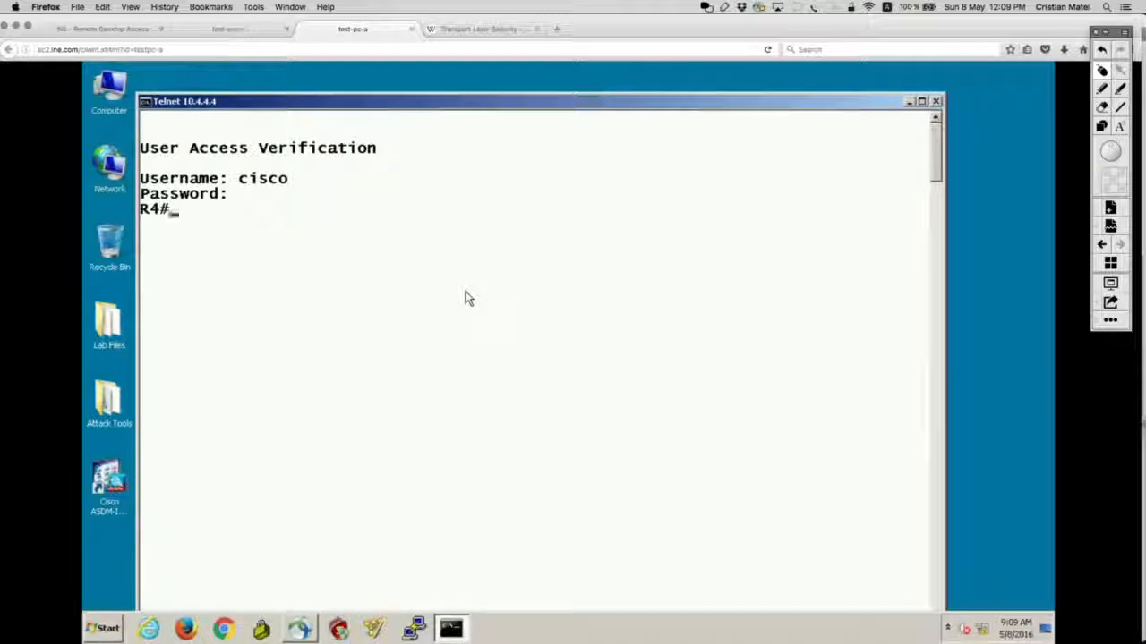
text(show)
key(Return)
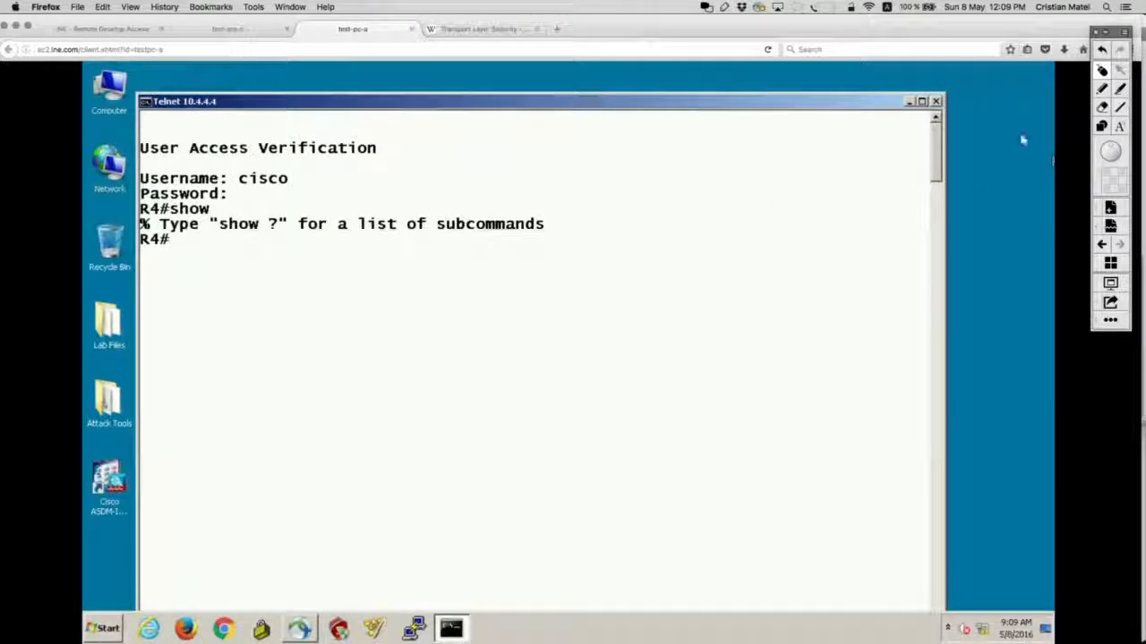
text(who)
key(Return)
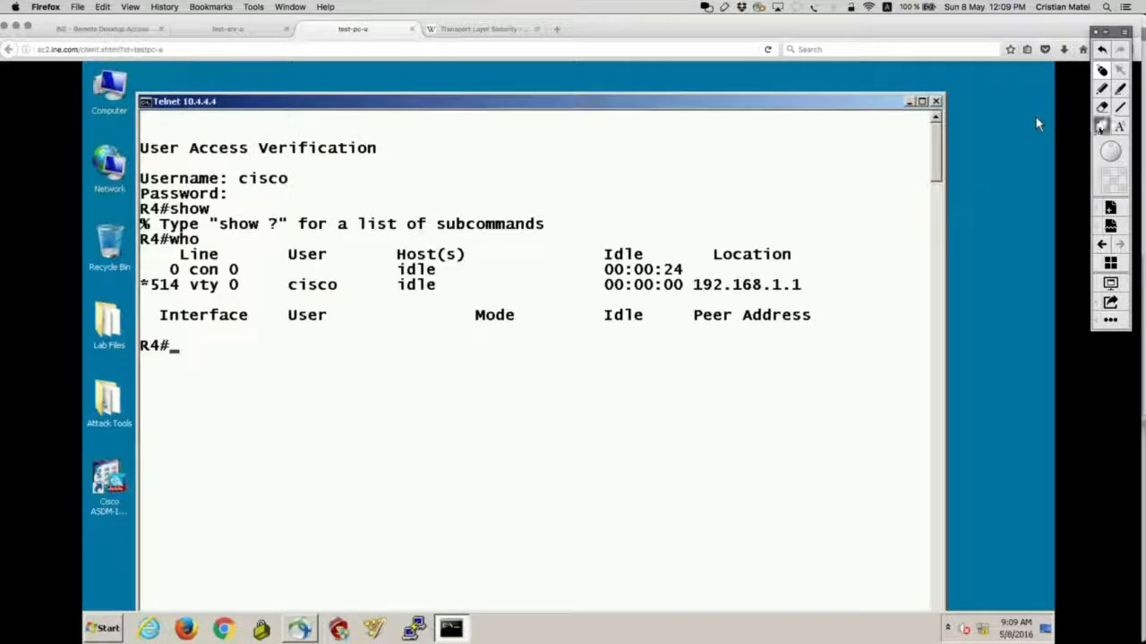
drag(673, 271, 837, 299)
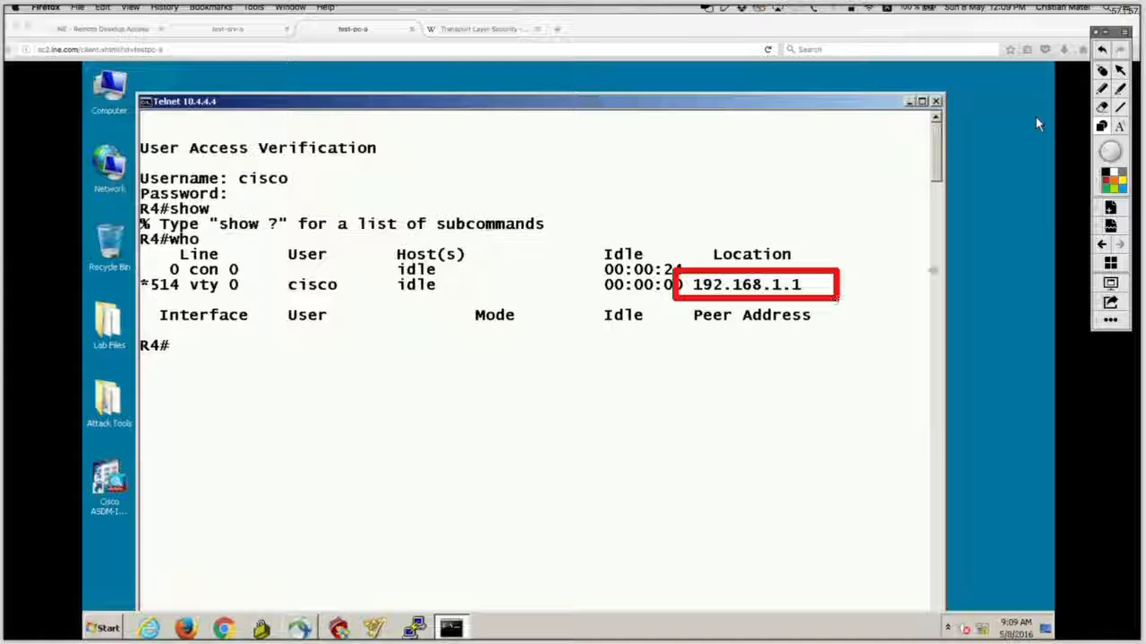
click(1105, 71)
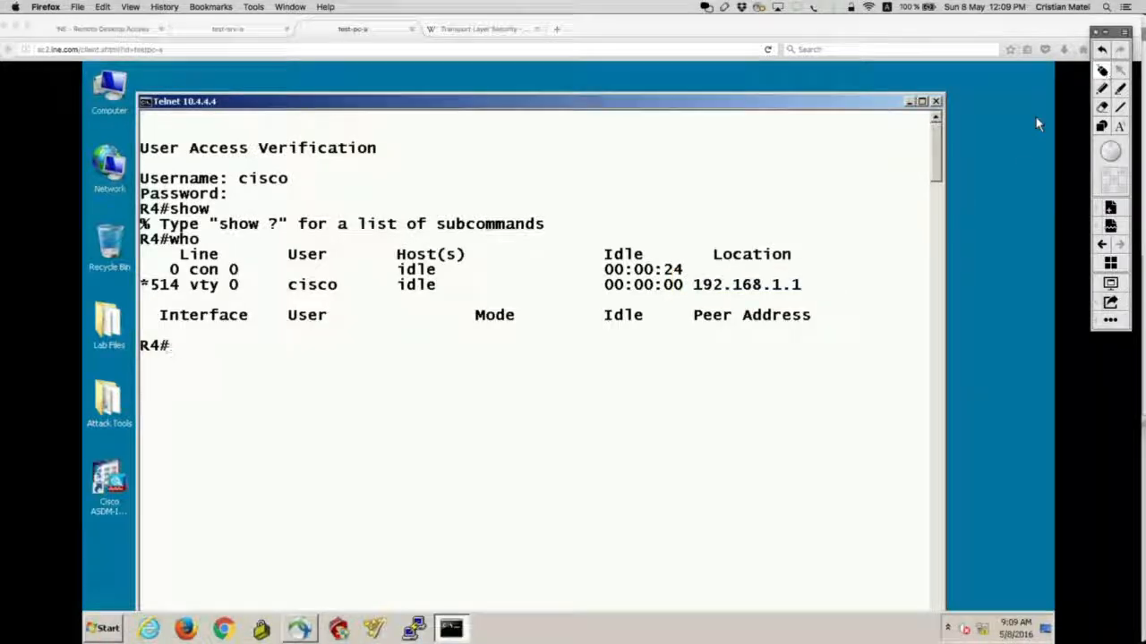
key(ctrl+shift+Tab)
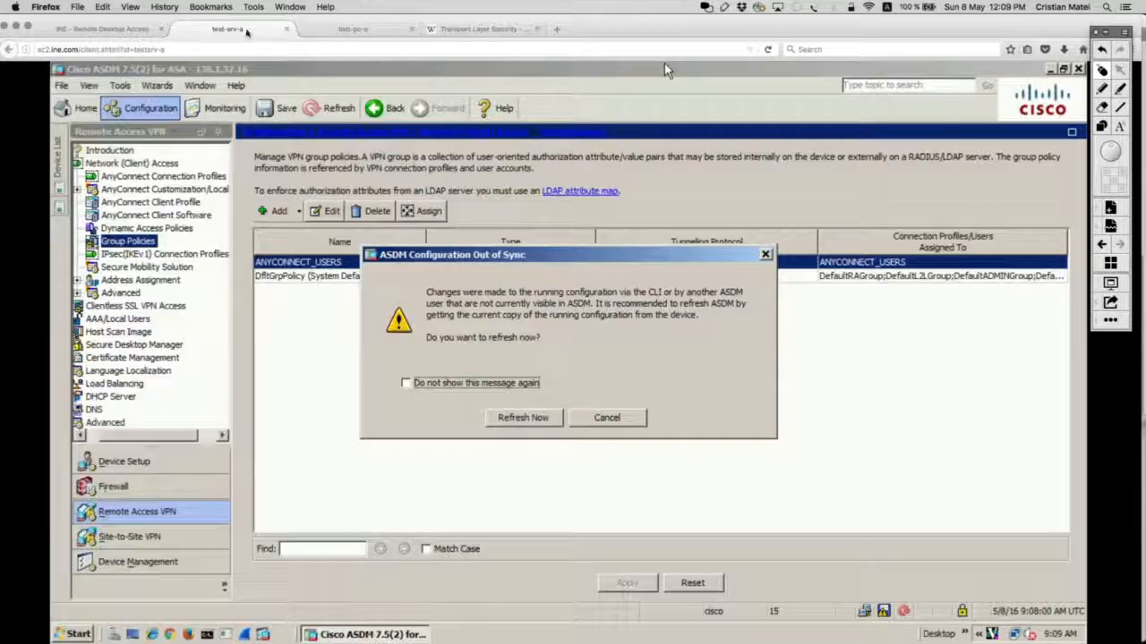
Step: Refresh ASDM's out-of-sync configuration and open the Monitoring ARP Table view
click(503, 420)
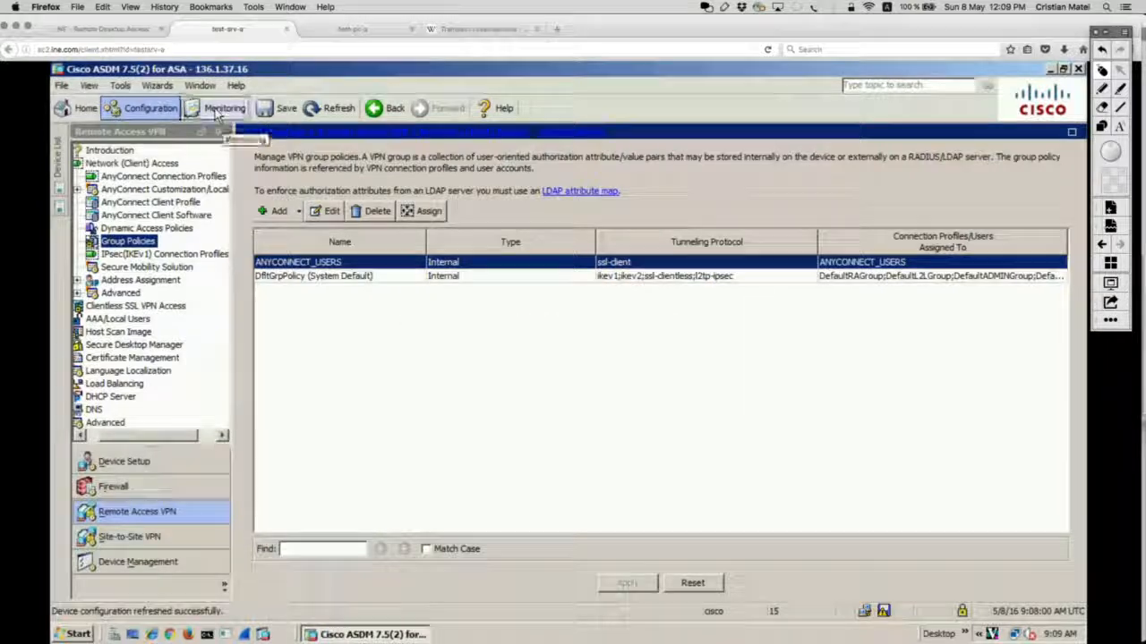
click(218, 110)
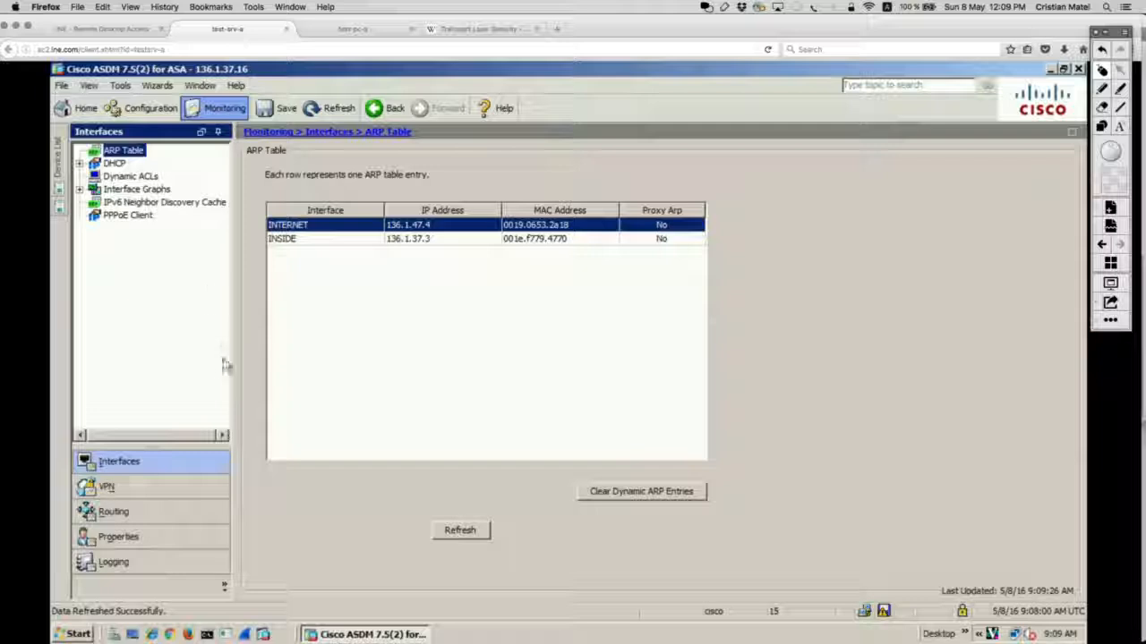
Step: Open VPN statistics and review the AnyConnect Client and SSL/TLS/DTLS session counts
click(106, 487)
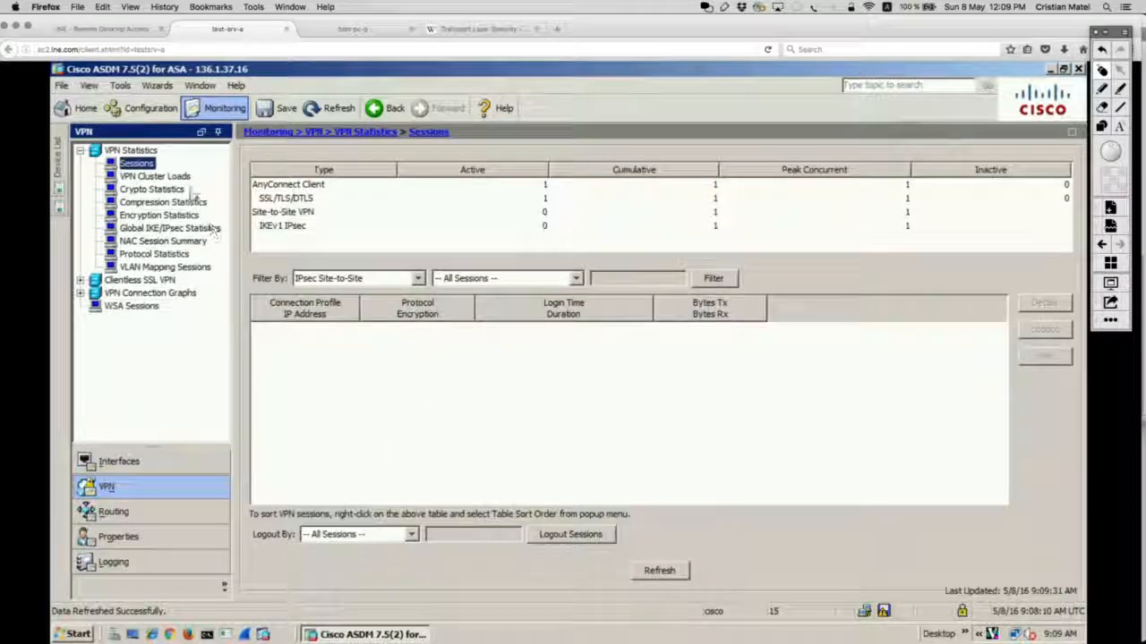
click(293, 199)
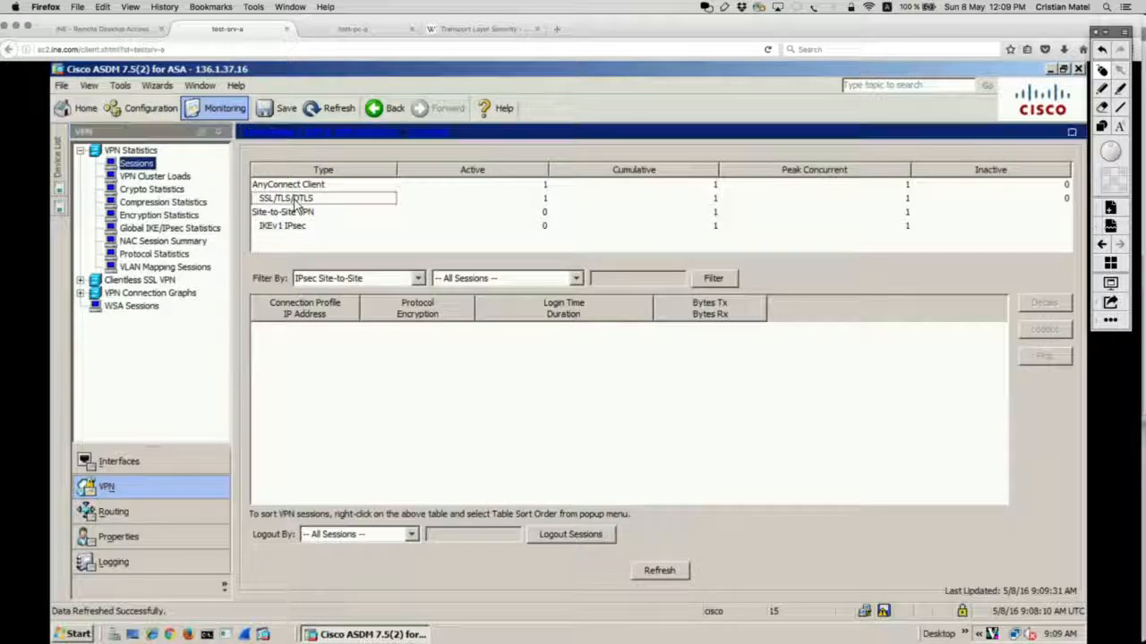
click(309, 185)
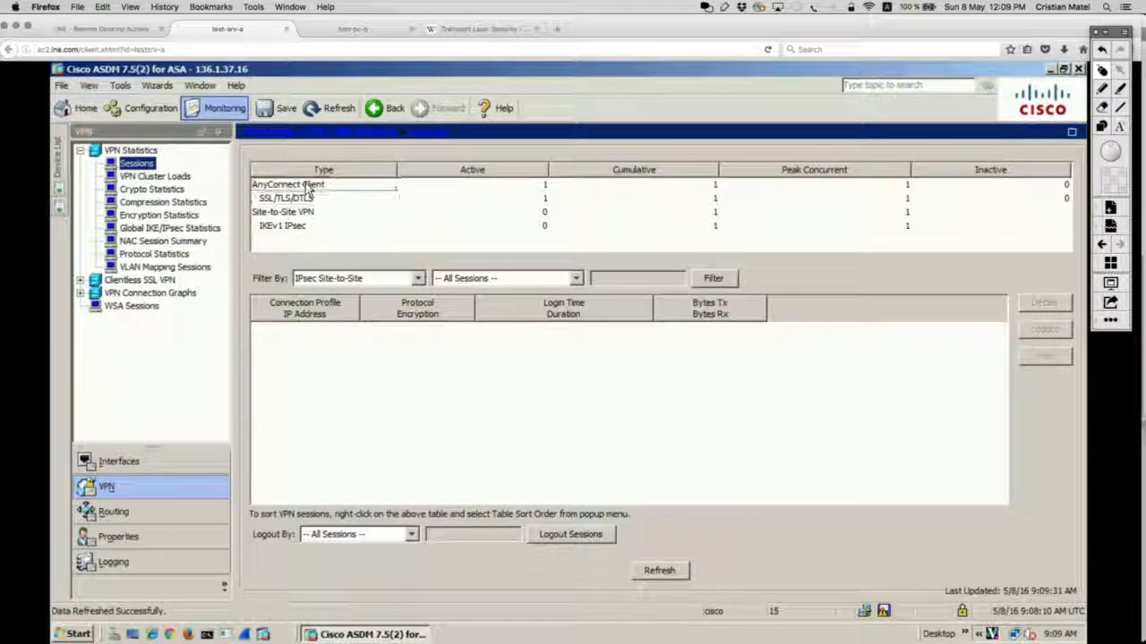
click(303, 200)
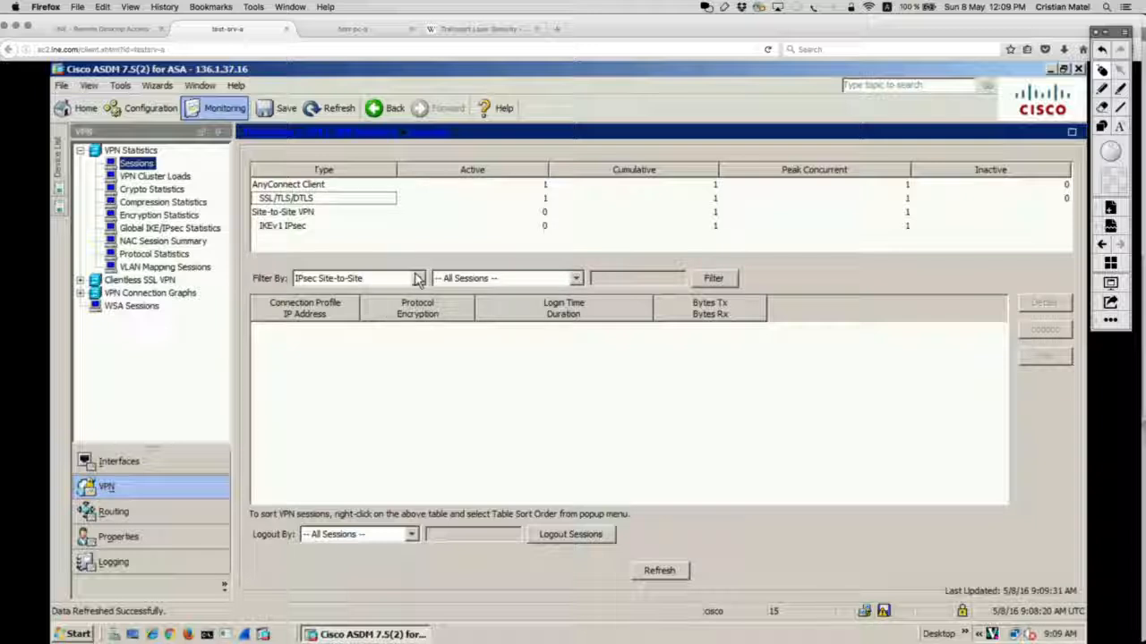
click(1102, 89)
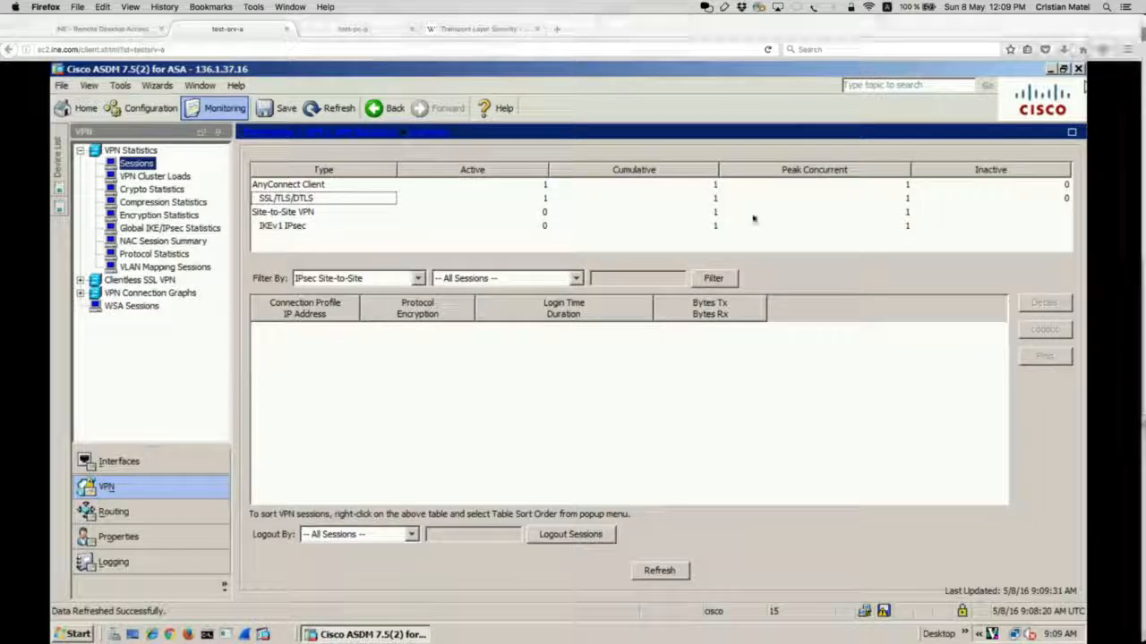
mouse_move(452, 231)
mouse_down()
mouse_move(200, 257)
mouse_move(734, 304)
mouse_move(465, 238)
mouse_up()
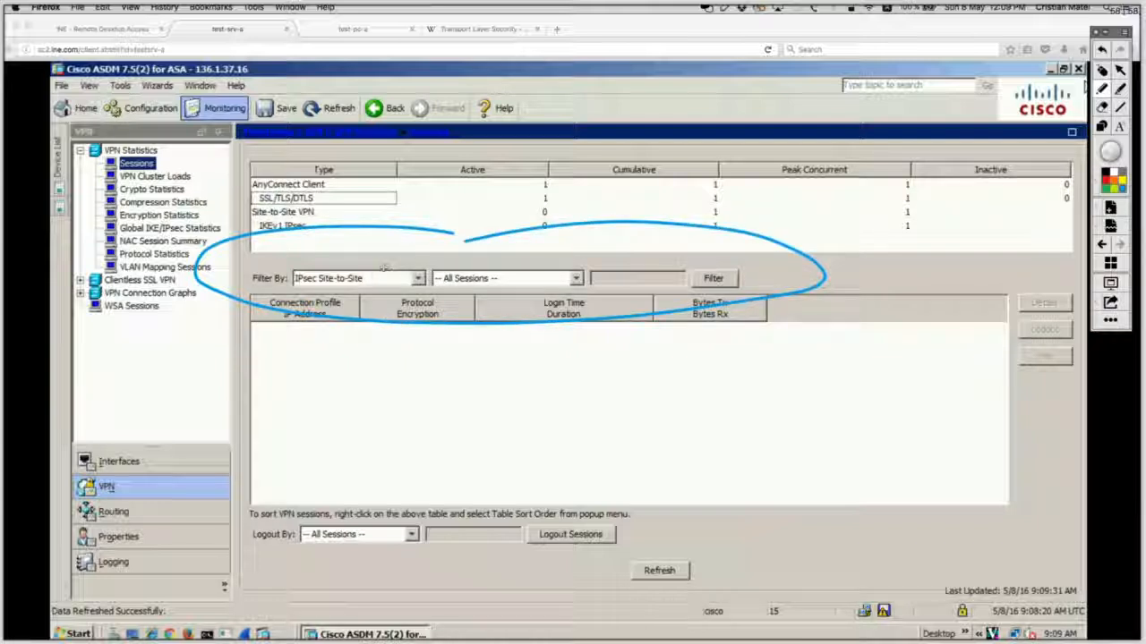
mouse_move(398, 257)
mouse_down()
mouse_move(300, 254)
mouse_move(240, 285)
mouse_move(358, 292)
mouse_move(367, 262)
mouse_up()
key(super+z)
key(super+z)
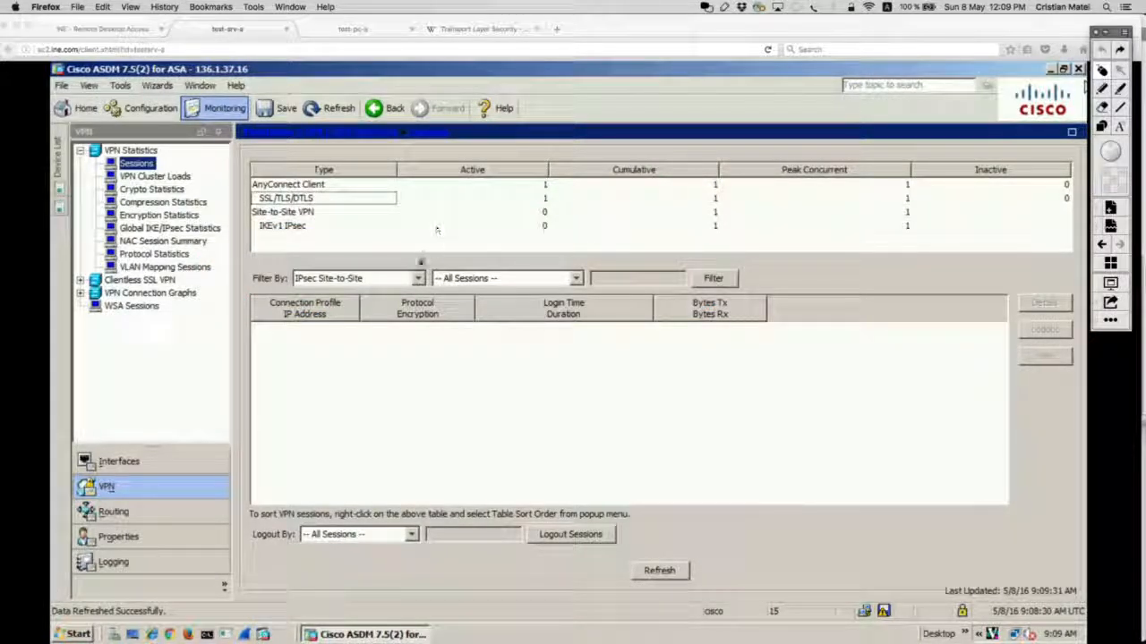
Step: Filter VPN sessions to AnyConnect Client by the VPN user's username and open session Details
click(417, 278)
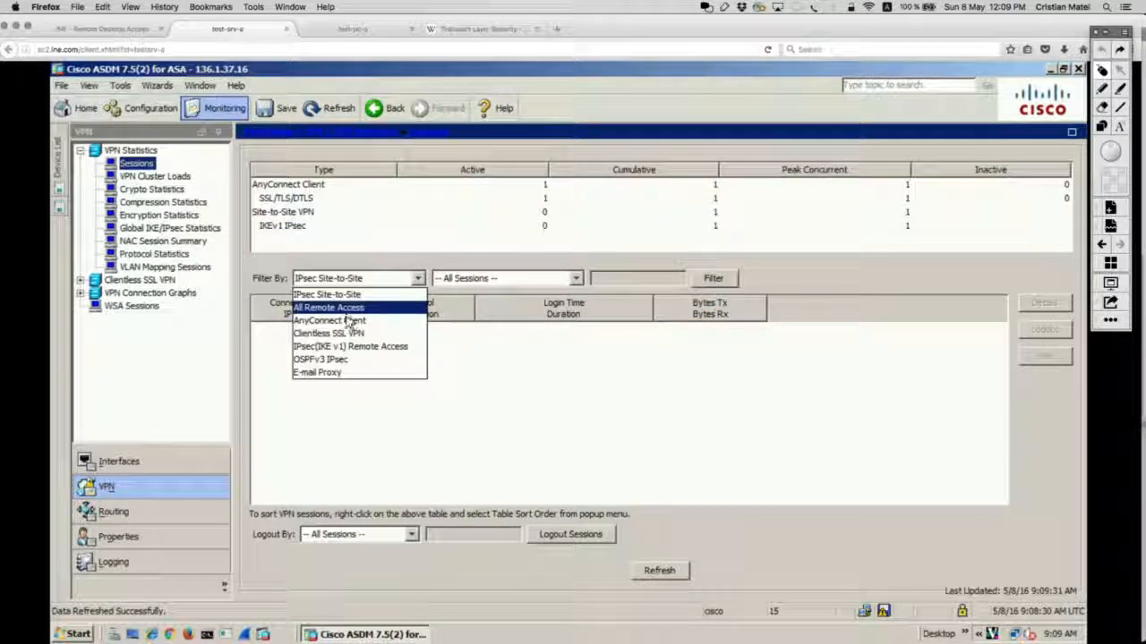
click(349, 321)
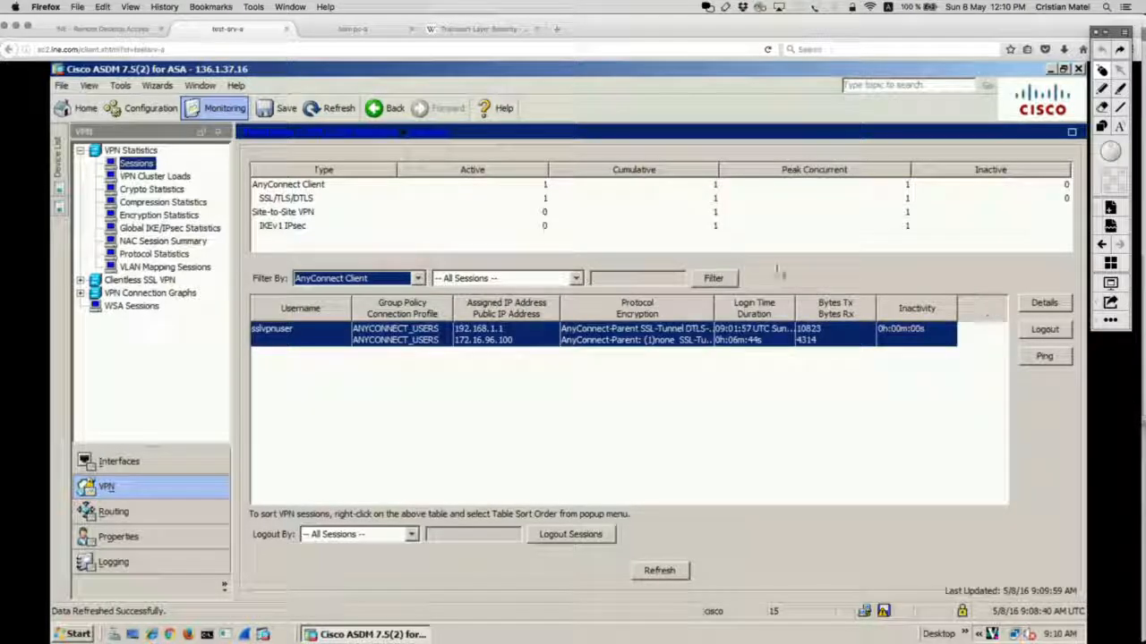
click(576, 279)
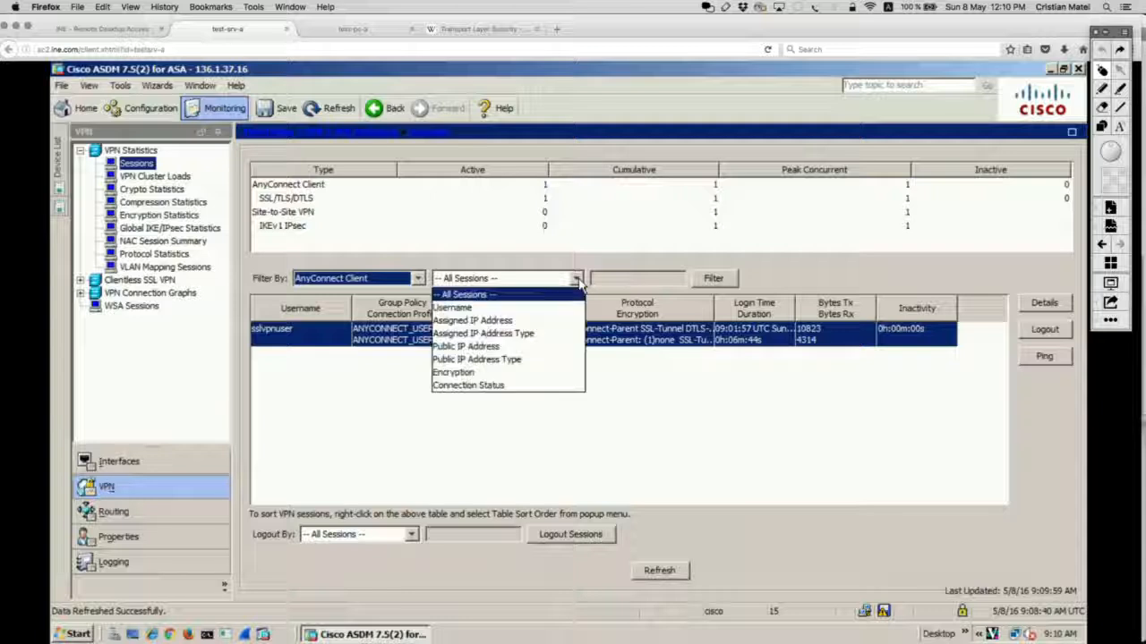
click(500, 308)
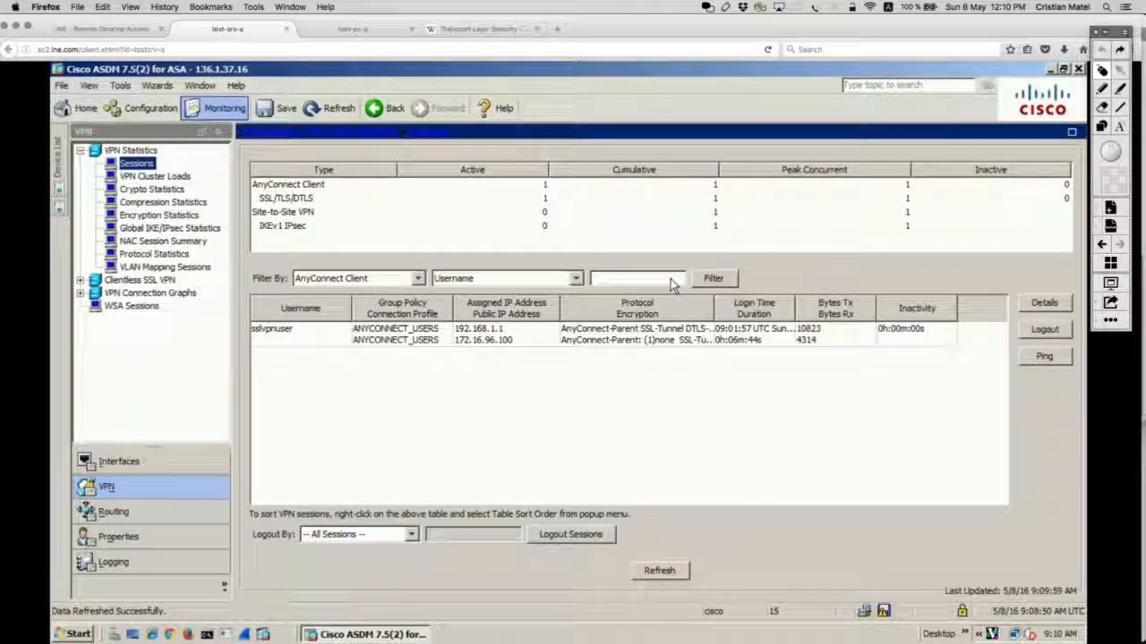
text(sslvpnuser)
click(713, 279)
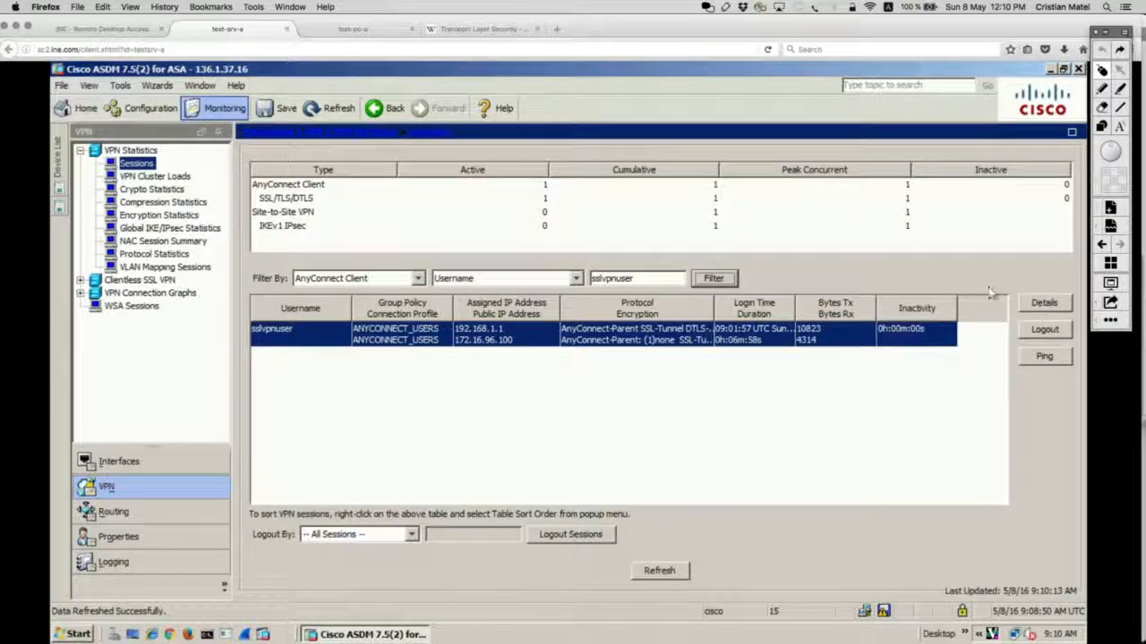
click(1042, 303)
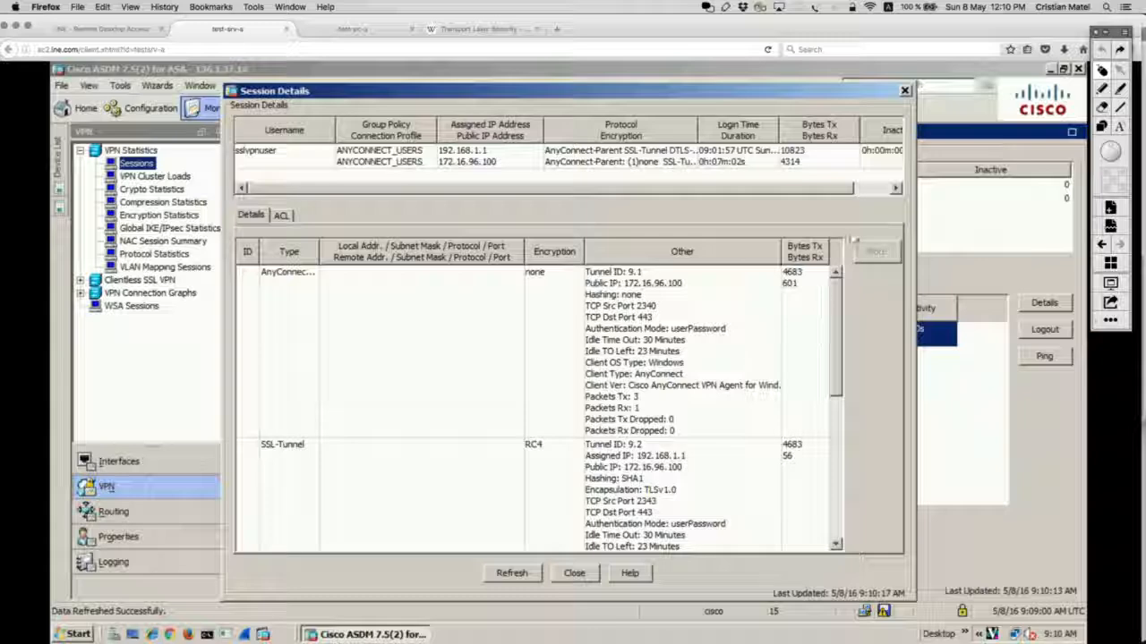
click(1102, 126)
mouse_move(240, 236)
mouse_down()
mouse_move(398, 403)
mouse_move(750, 418)
mouse_move(874, 441)
mouse_up()
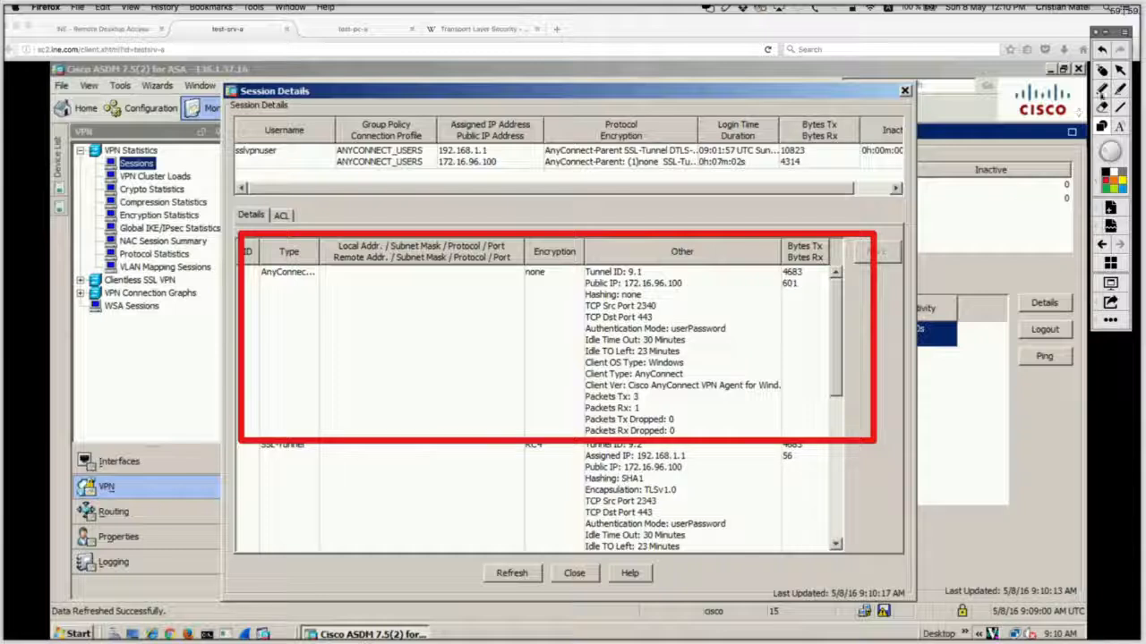
click(1102, 93)
mouse_move(299, 249)
mouse_down()
mouse_move(337, 288)
mouse_move(217, 244)
mouse_up()
key(super+z)
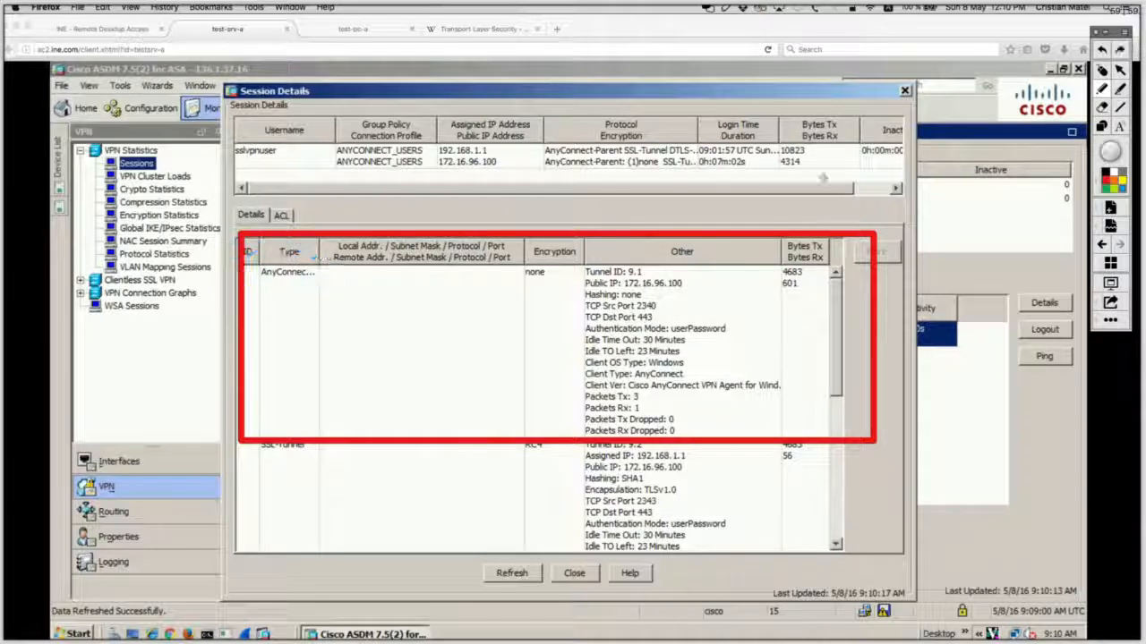
click(1102, 71)
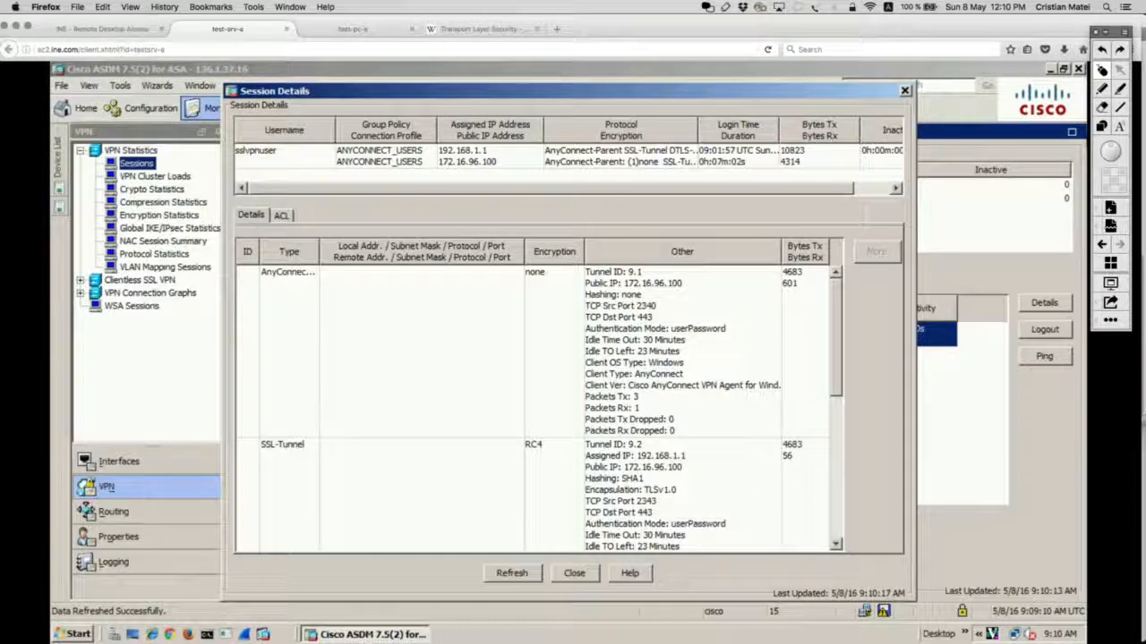
scroll(838, 493, down, 5)
scroll(840, 448, down, 2)
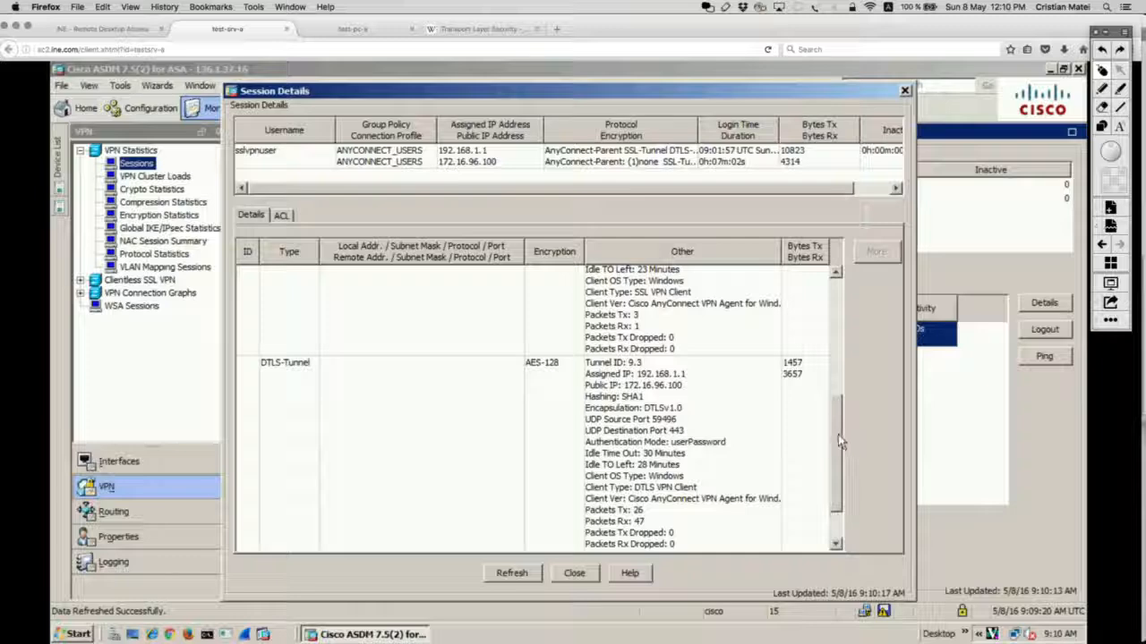
scroll(840, 368, up, 3)
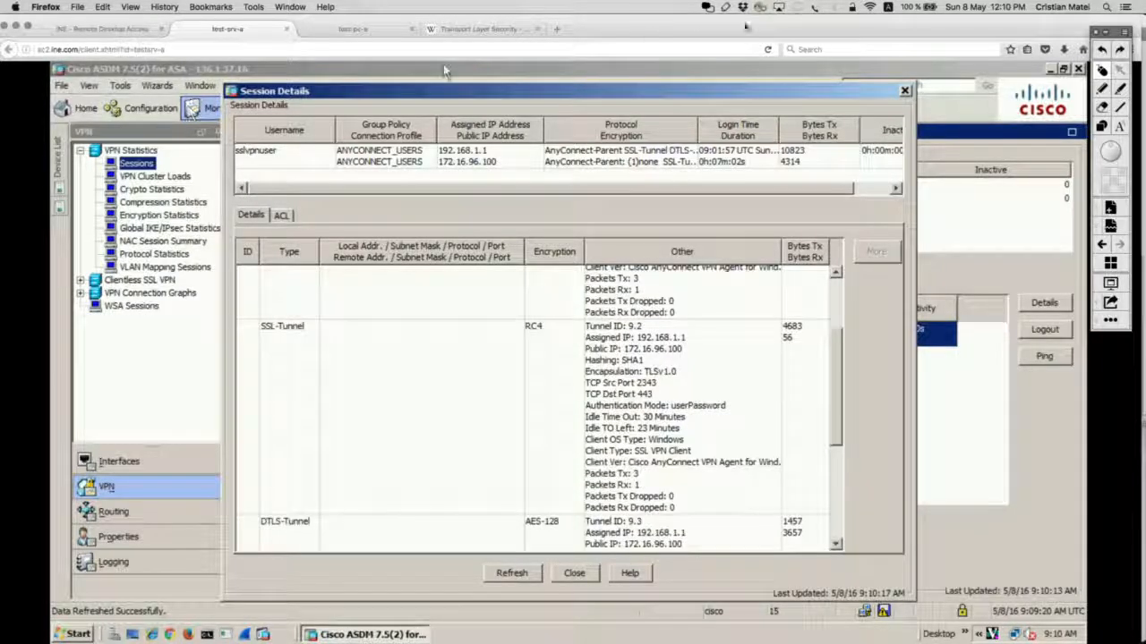
click(1106, 129)
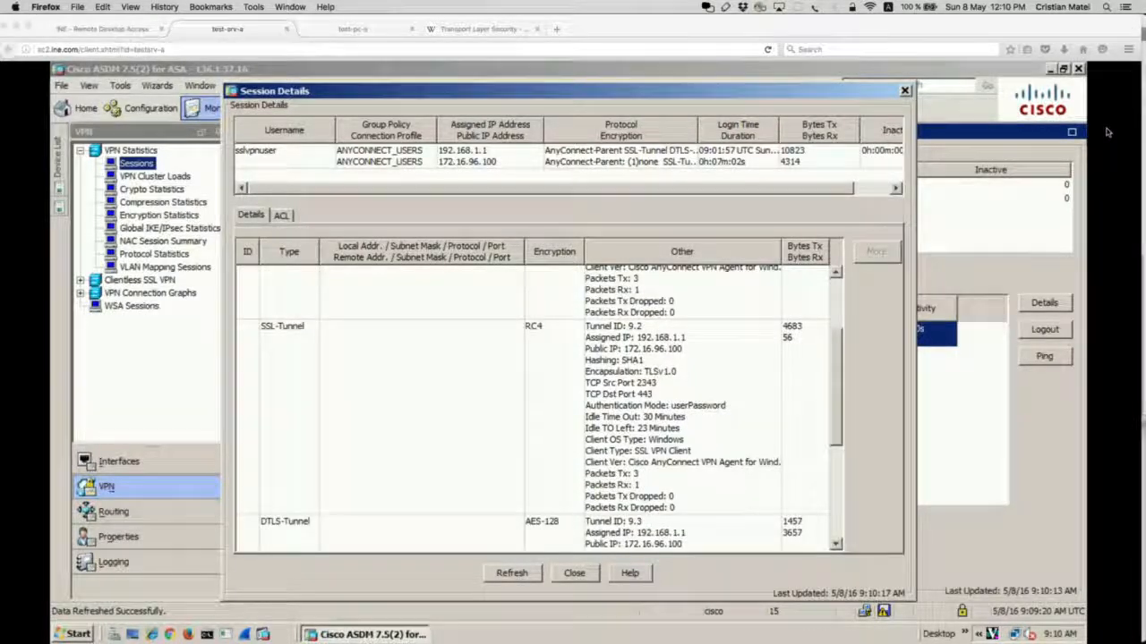
mouse_move(247, 301)
mouse_down()
mouse_move(838, 473)
mouse_move(866, 526)
mouse_up()
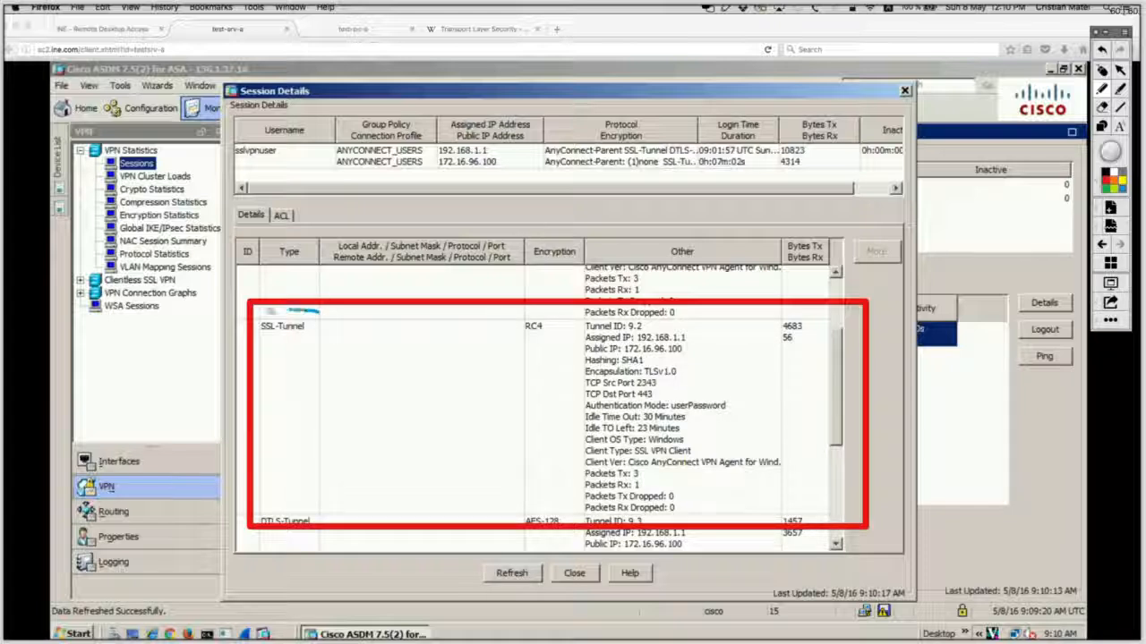
mouse_move(318, 310)
mouse_down()
mouse_move(253, 344)
mouse_move(333, 349)
mouse_move(268, 315)
mouse_up()
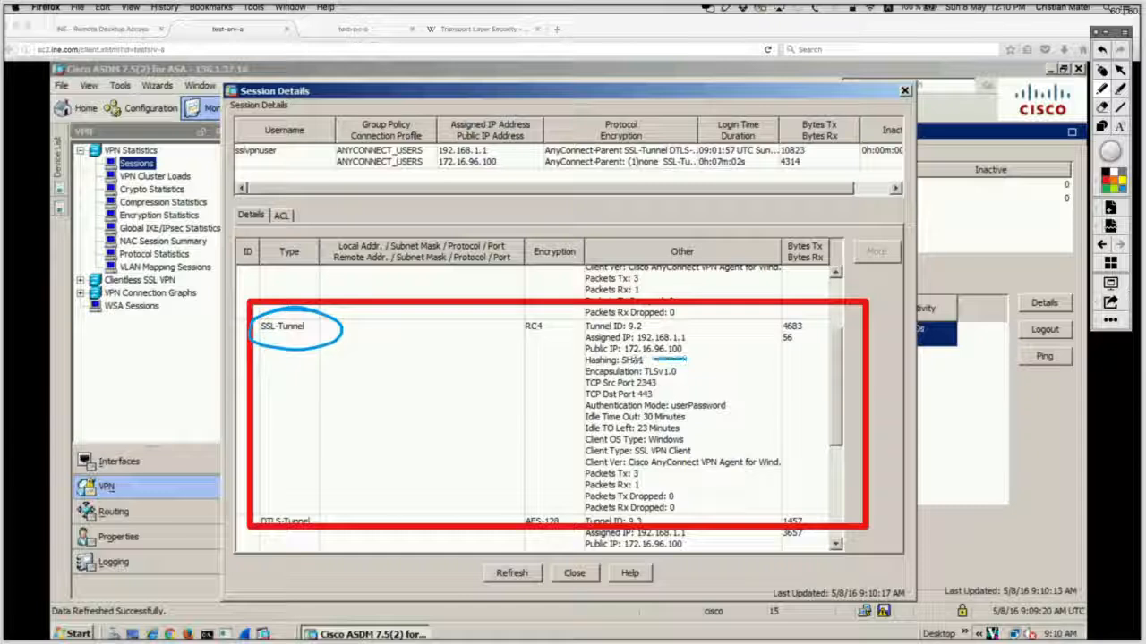
mouse_move(655, 358)
mouse_down()
mouse_move(583, 364)
mouse_move(689, 367)
mouse_up()
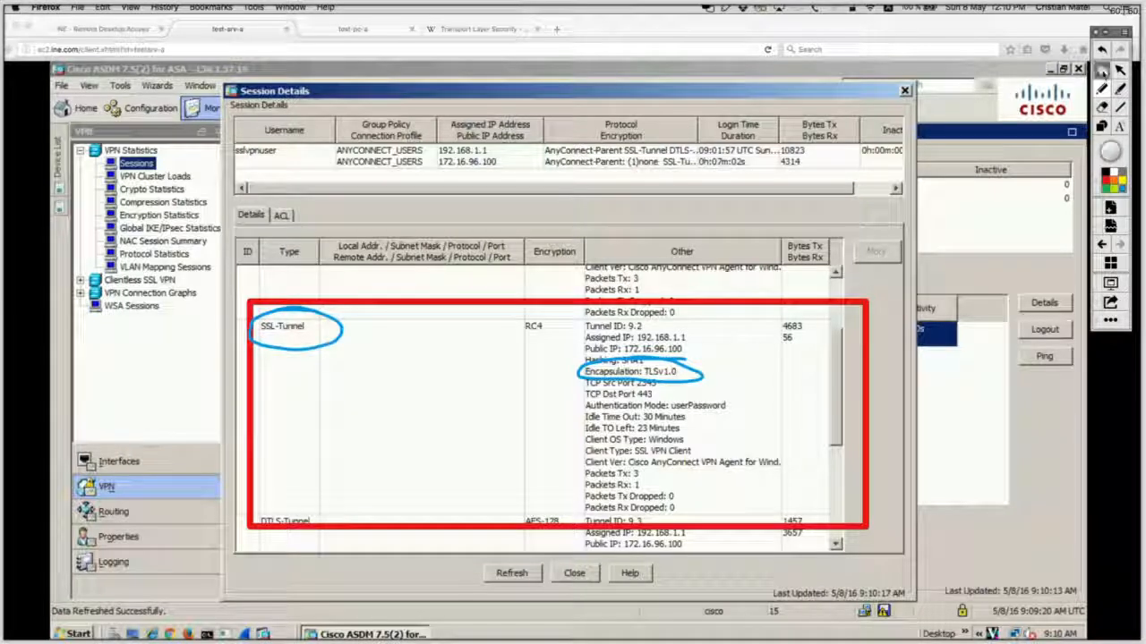
click(1095, 64)
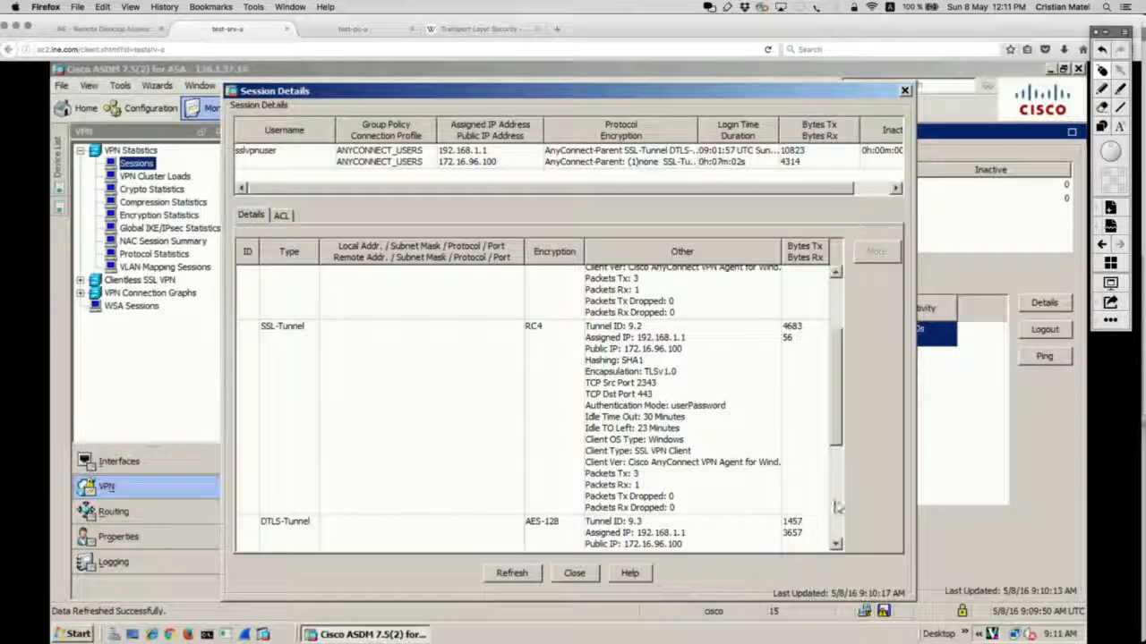
click(836, 499)
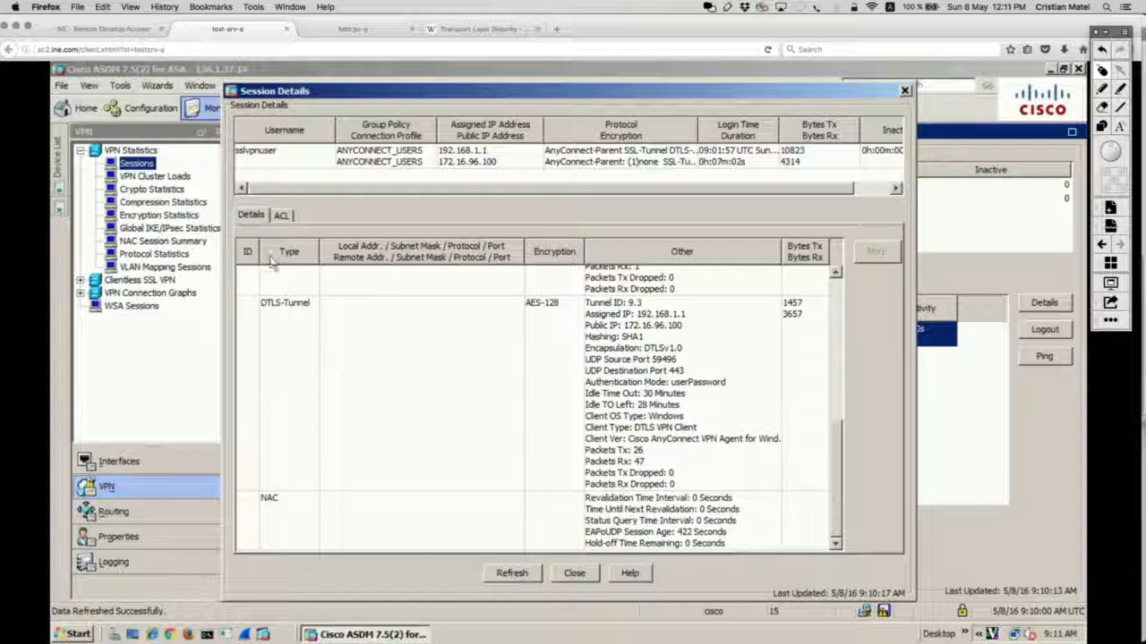
click(1103, 128)
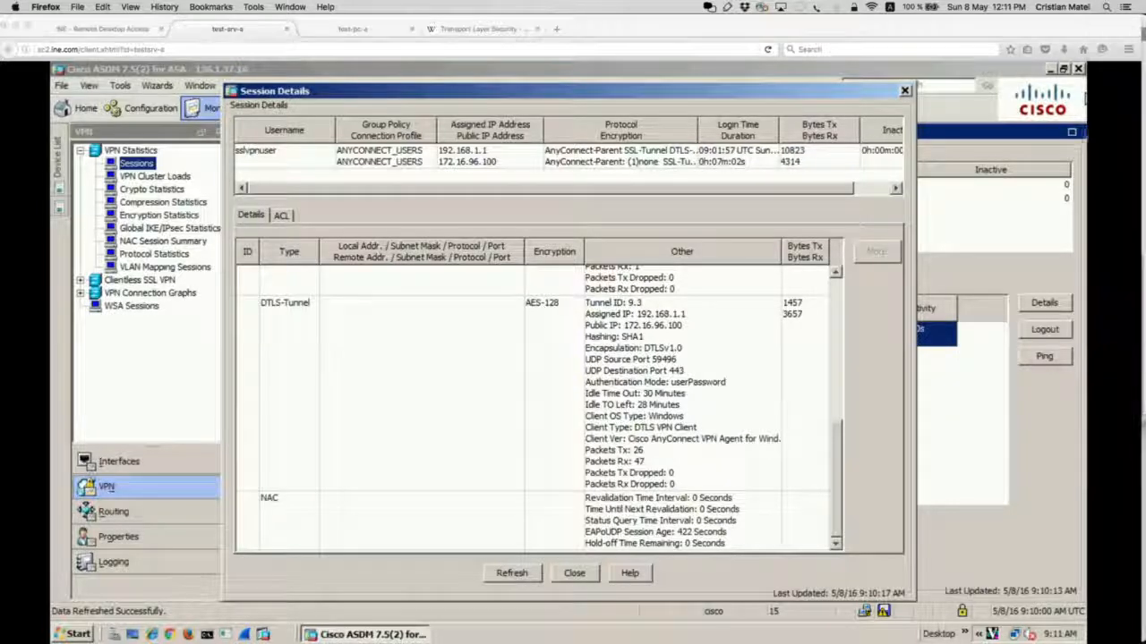
mouse_move(242, 285)
mouse_down()
mouse_move(593, 478)
mouse_move(805, 490)
mouse_up()
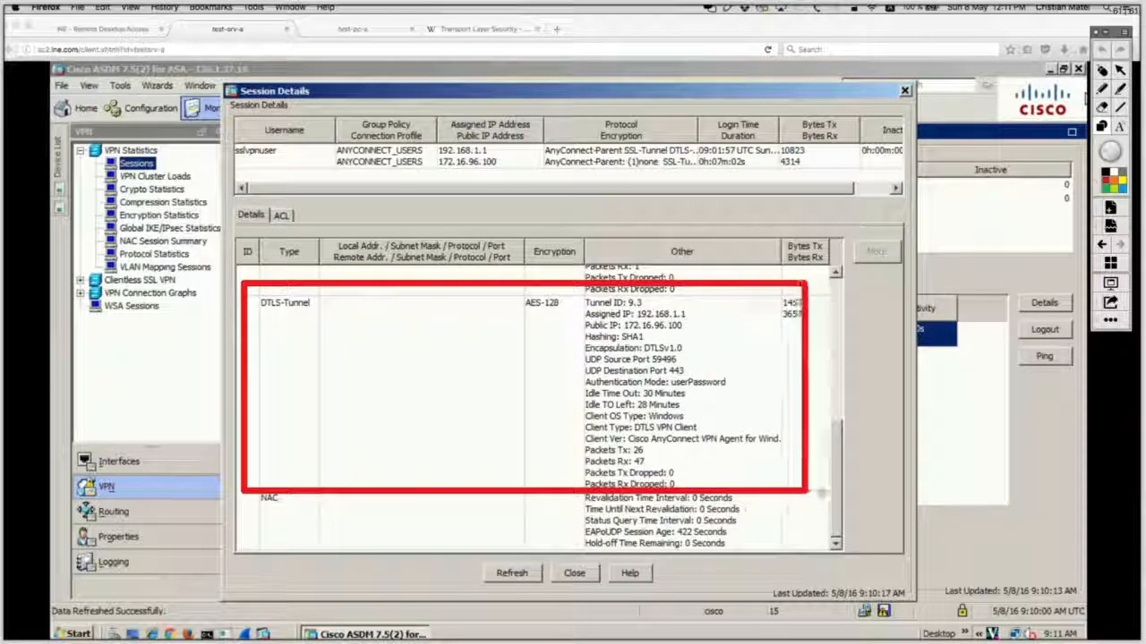